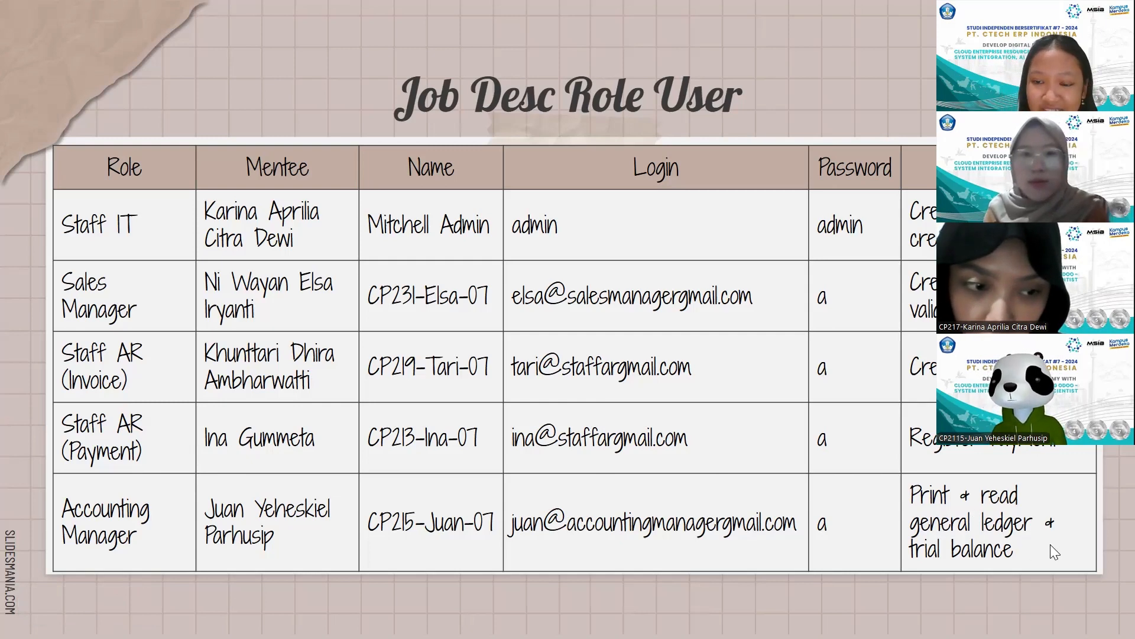
pyautogui.press('Right')
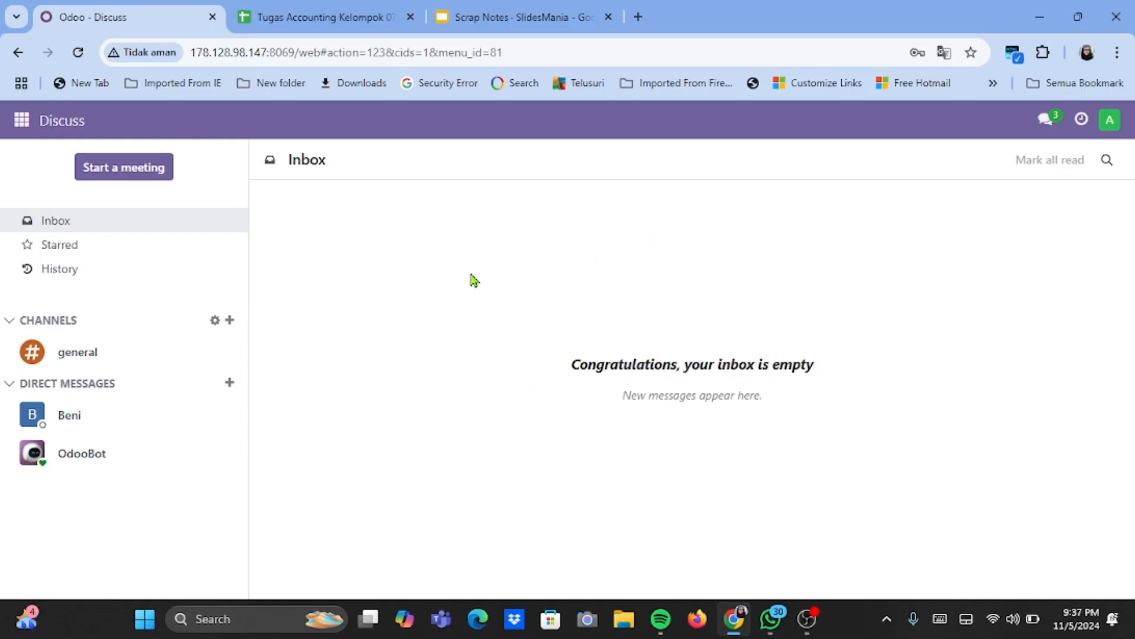
# - Open the Users list under Users & Companies in the Settings app
pyautogui.click(22, 120)
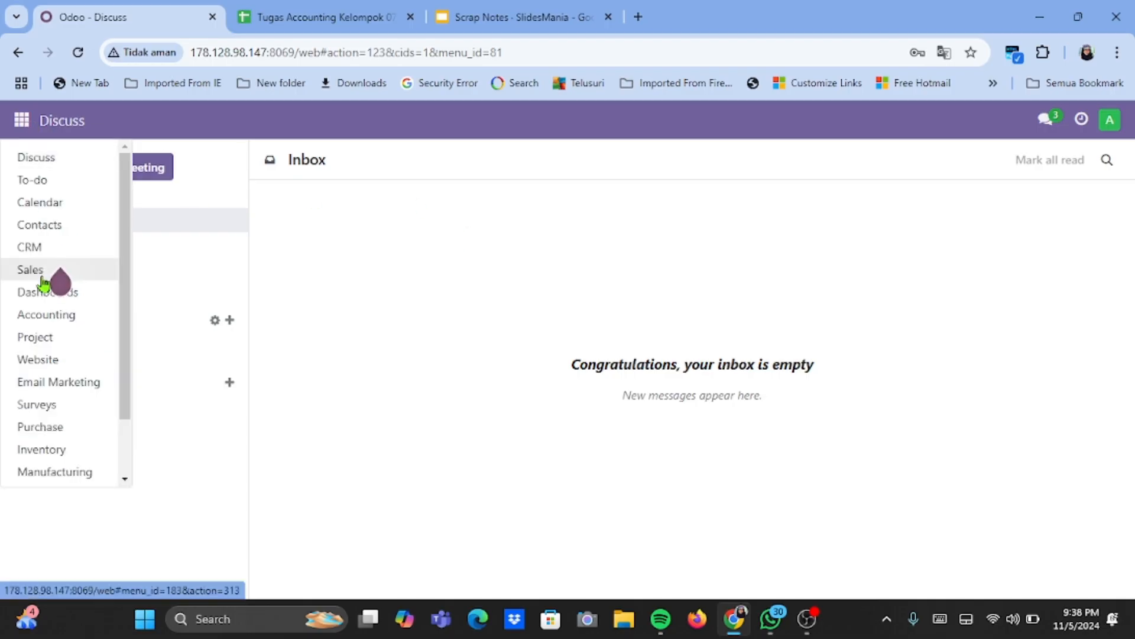
pyautogui.scroll(-2, 42, 284)
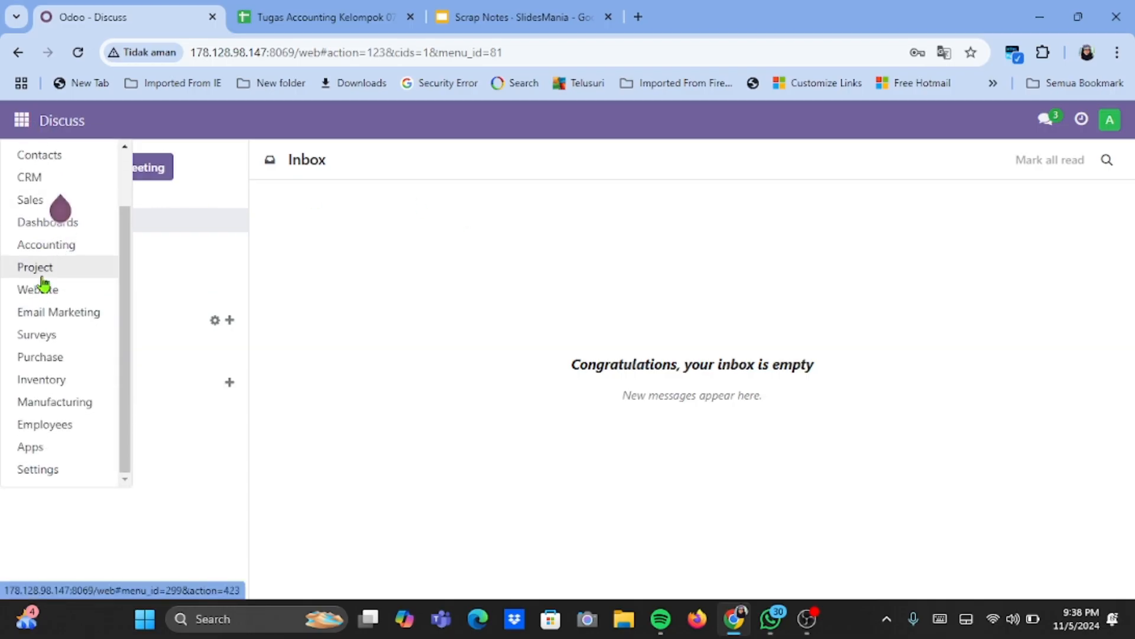
pyautogui.click(47, 473)
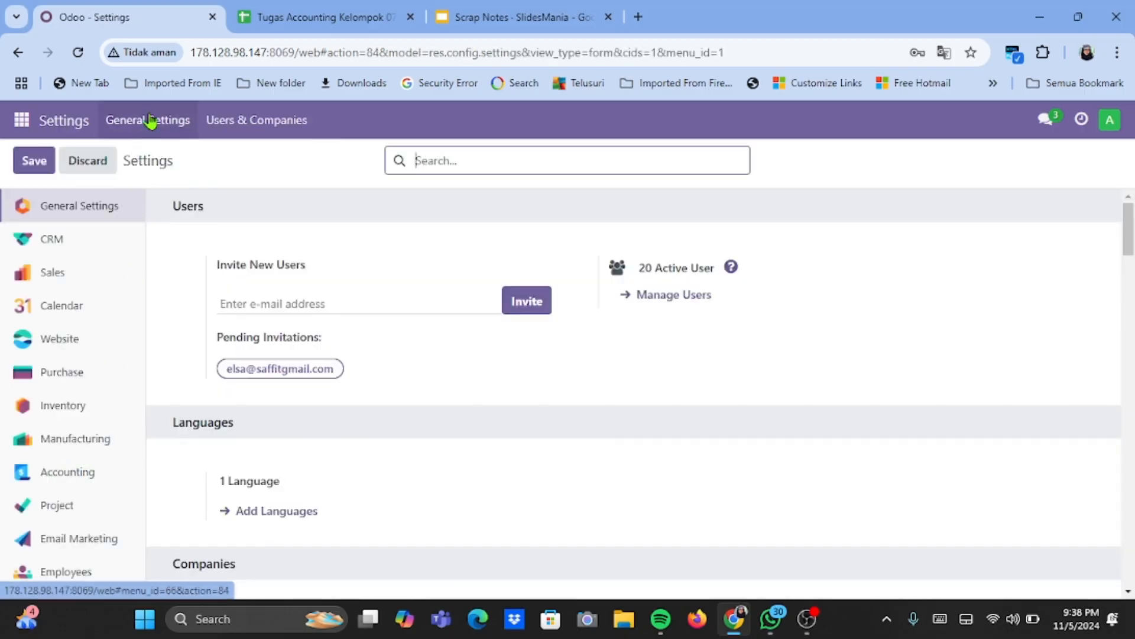
pyautogui.click(223, 137)
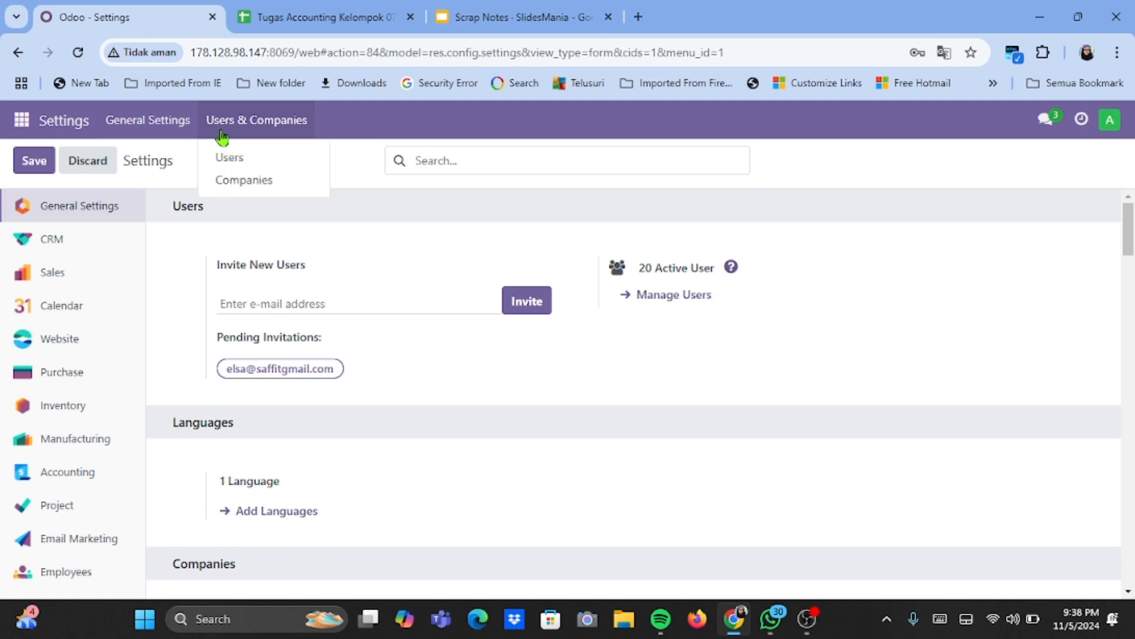
pyautogui.click(230, 157)
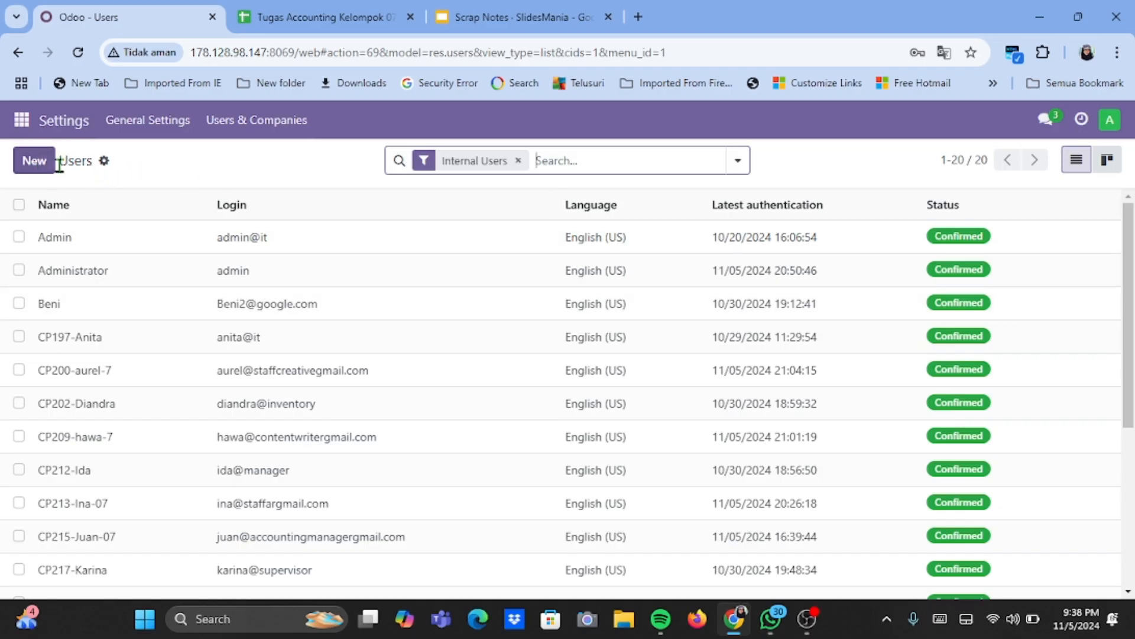
pyautogui.click(103, 162)
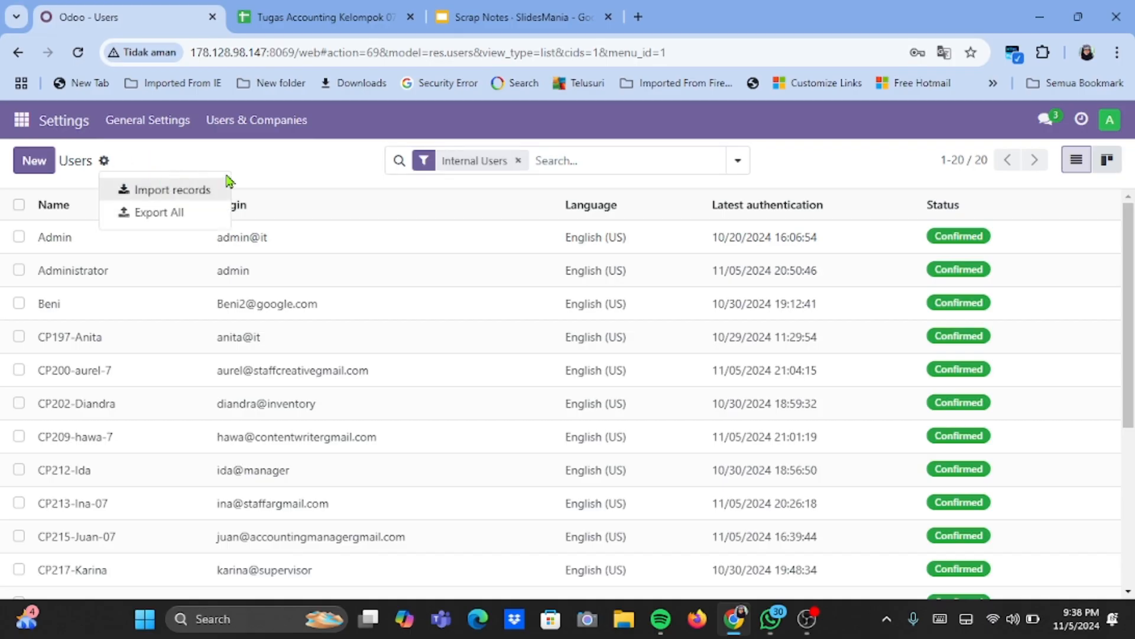
pyautogui.click(267, 160)
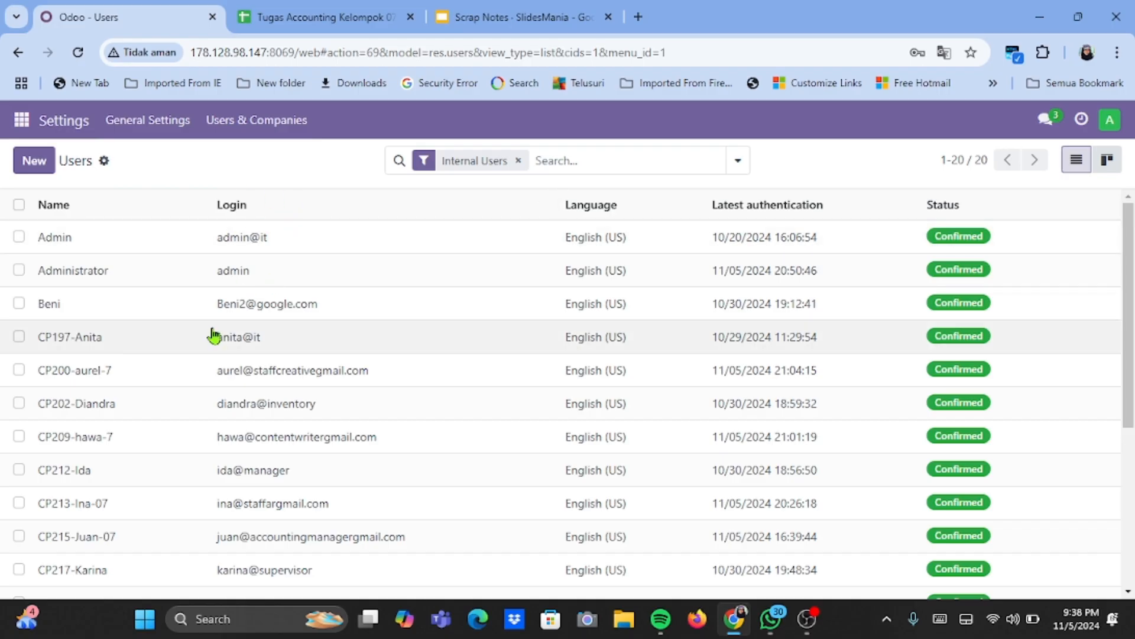
# - Look through the internal users list to examine the names and logins of the group 07 accounts
pyautogui.scroll(-1, 214, 335)
pyautogui.scroll(1, 214, 335)
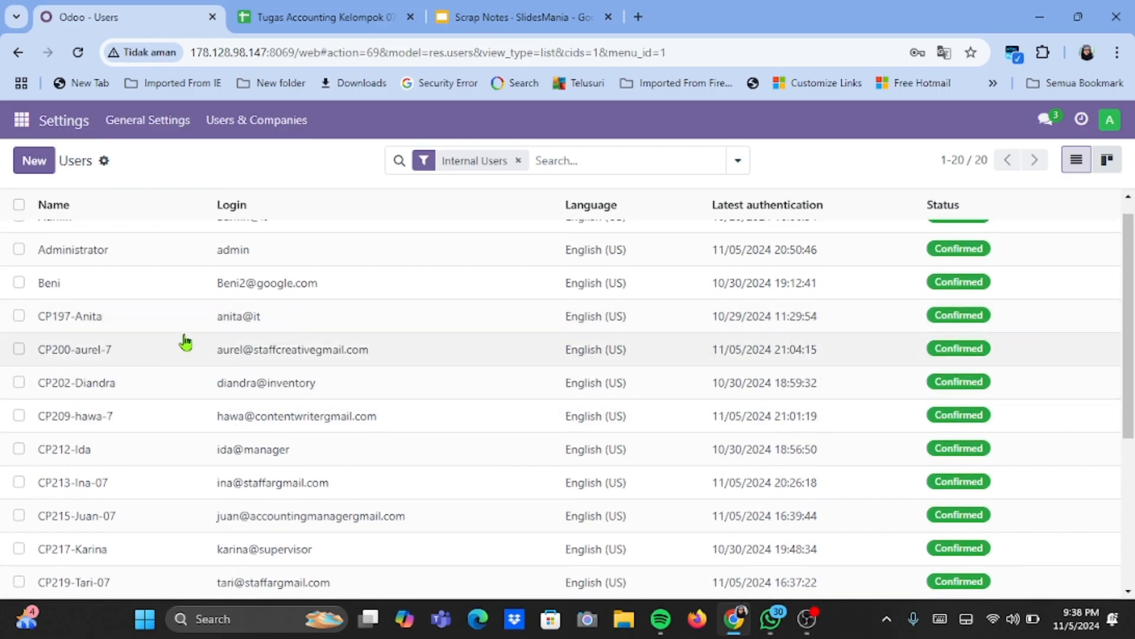
pyautogui.scroll(-1, 184, 340)
pyautogui.scroll(1, 185, 341)
pyautogui.scroll(-2, 185, 341)
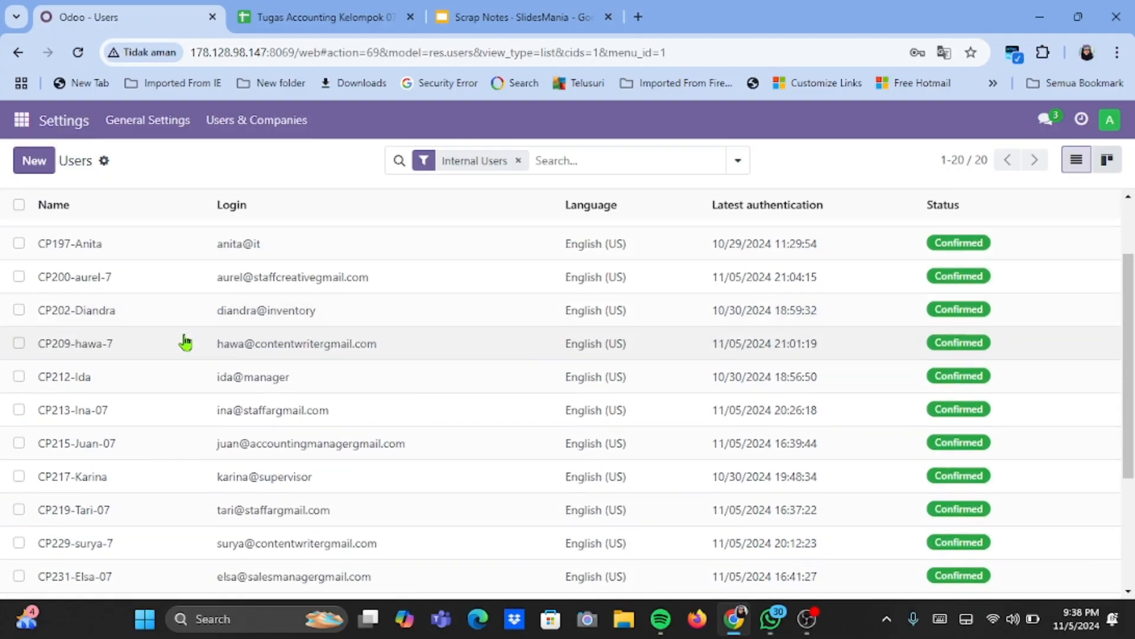
pyautogui.scroll(-2, 185, 341)
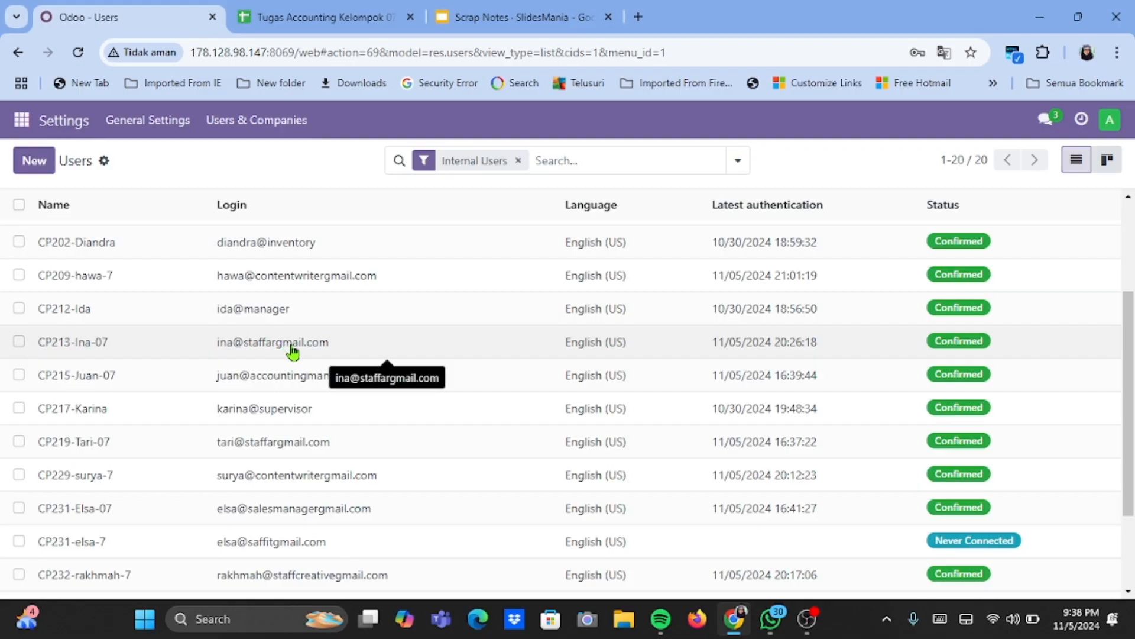
pyautogui.scroll(-1, 295, 353)
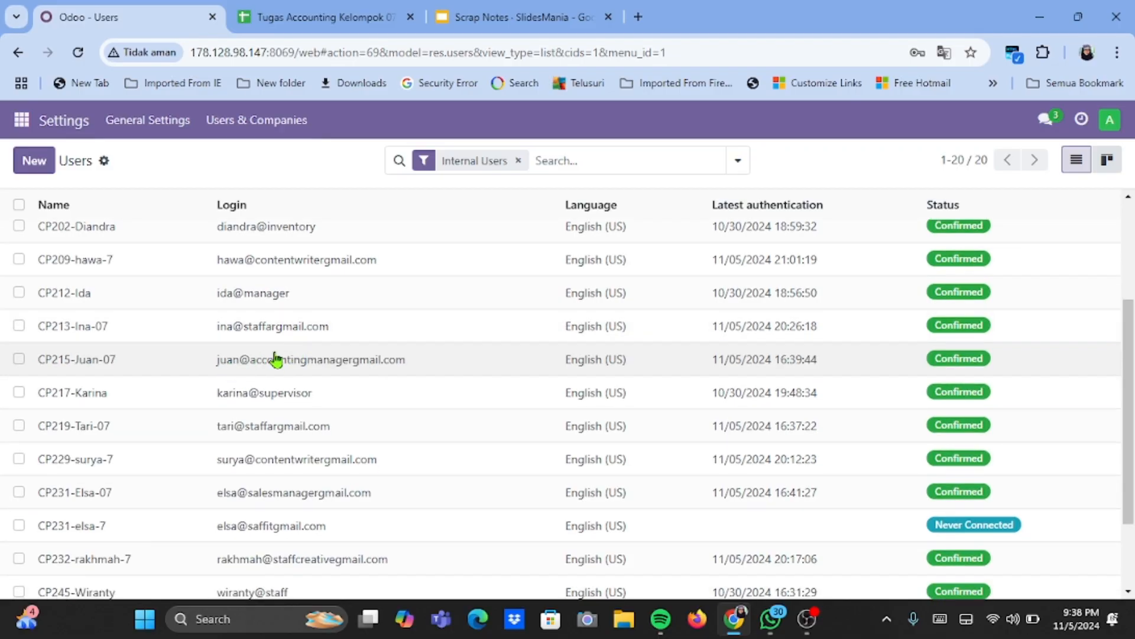
pyautogui.scroll(-1, 191, 397)
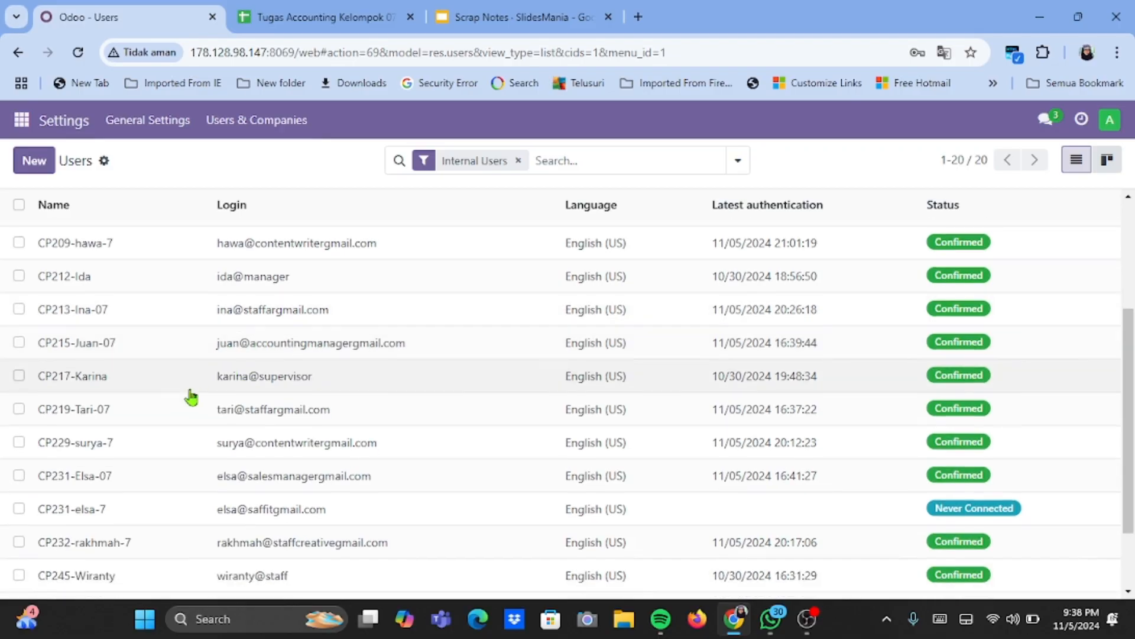
pyautogui.scroll(-1, 190, 406)
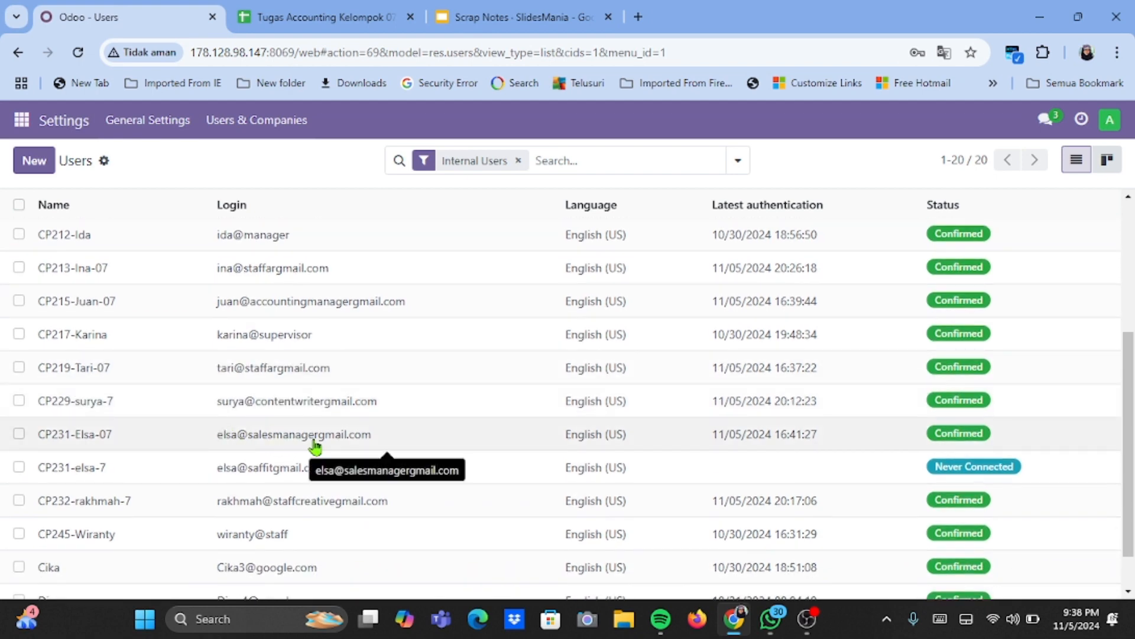
pyautogui.scroll(1, 305, 377)
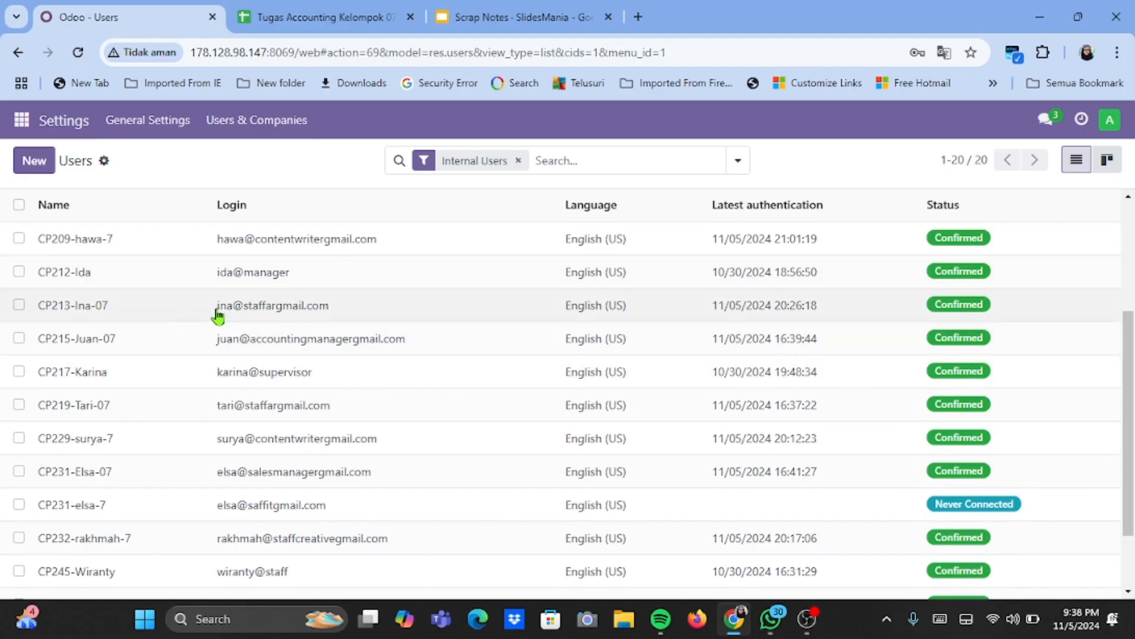
# - Open the CP213 Staff AR user's record and review its access rights across all application sections
pyautogui.click(247, 307)
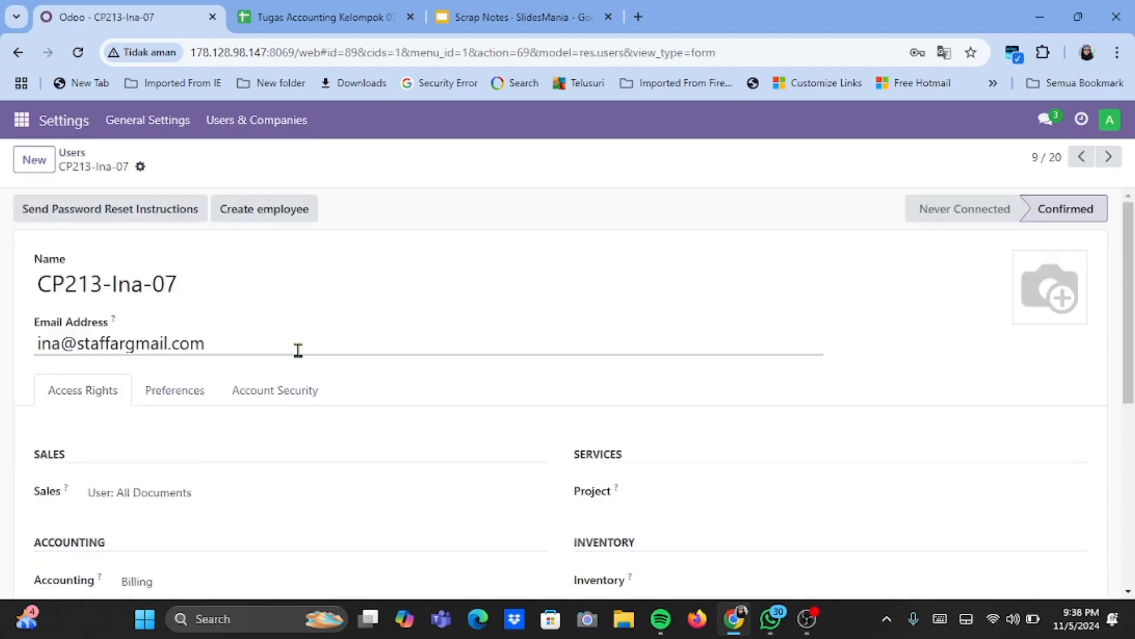
pyautogui.scroll(-3, 329, 469)
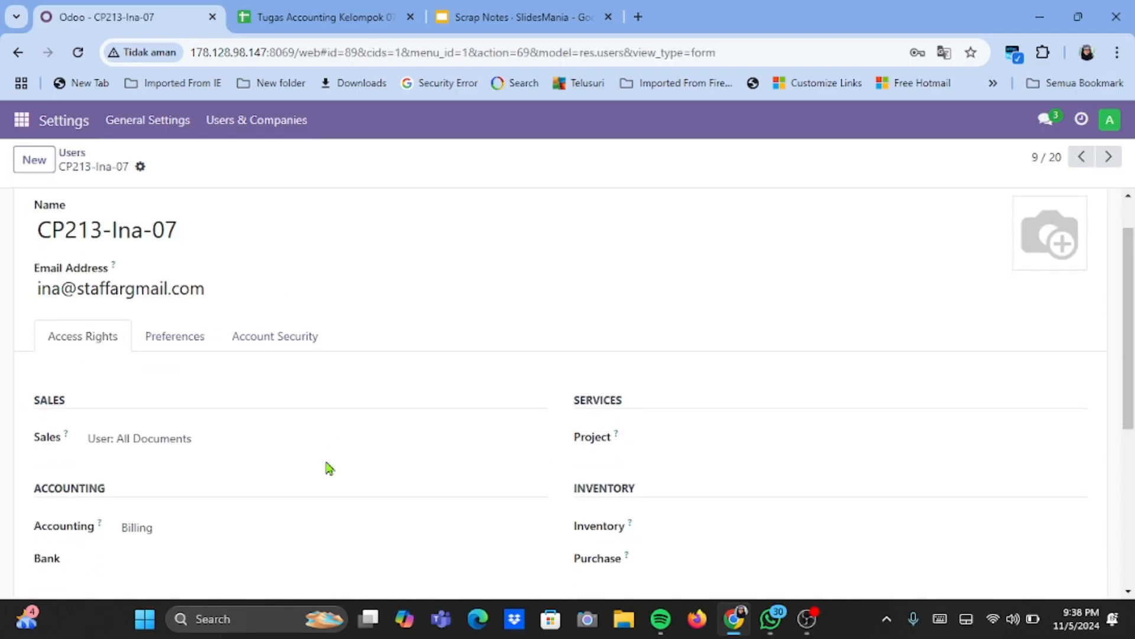
pyautogui.scroll(-1, 328, 468)
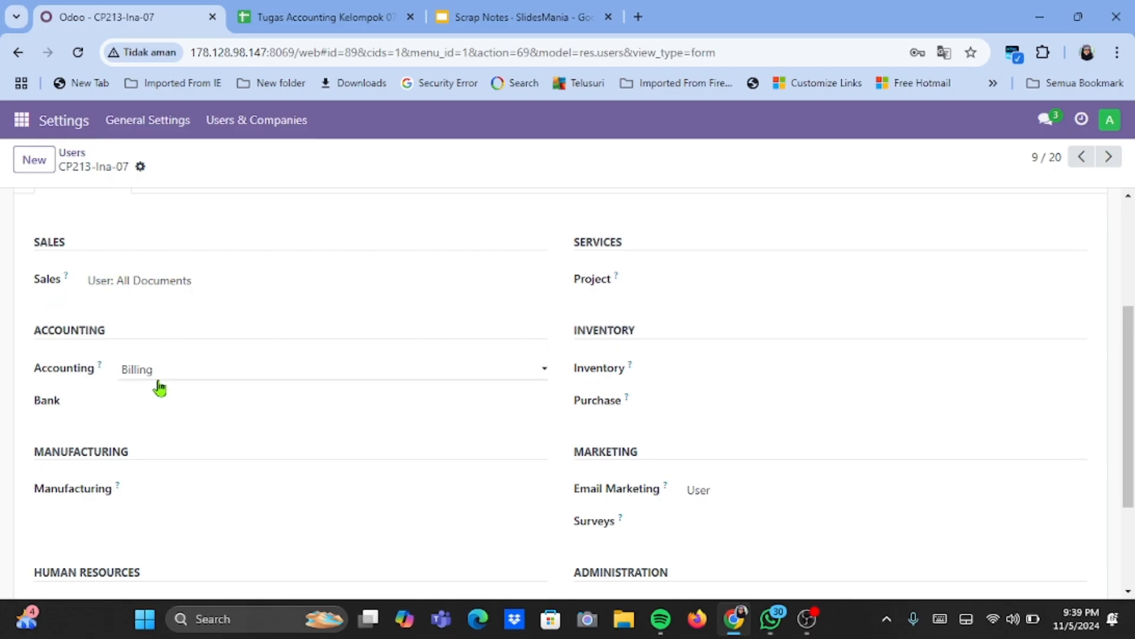
pyautogui.scroll(-2, 178, 400)
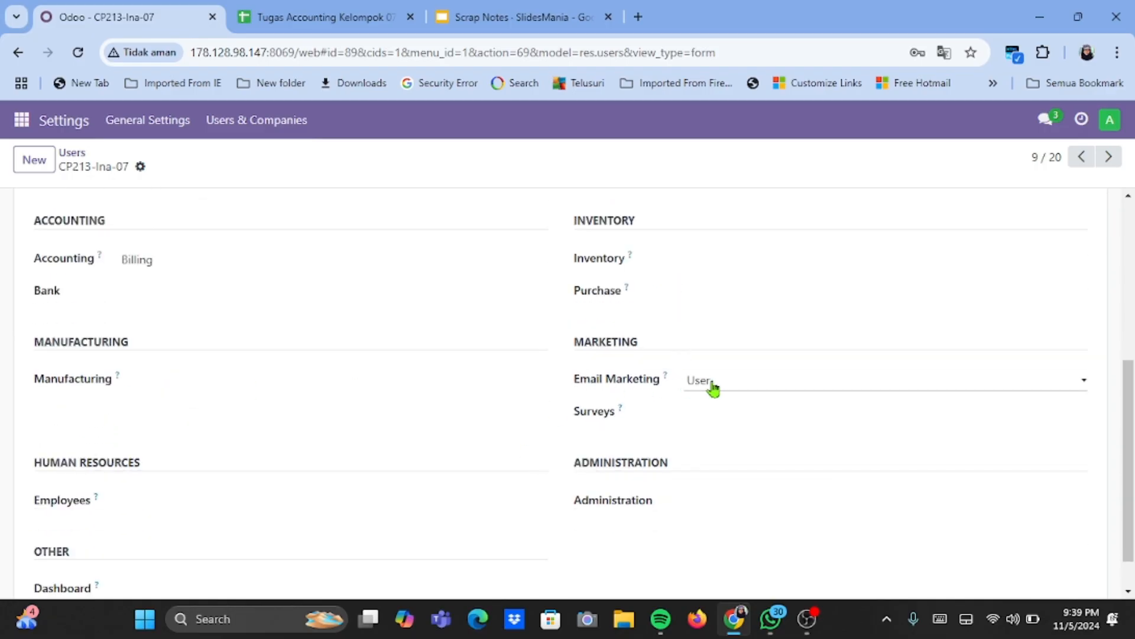
pyautogui.scroll(-1, 712, 388)
pyautogui.scroll(3, 517, 393)
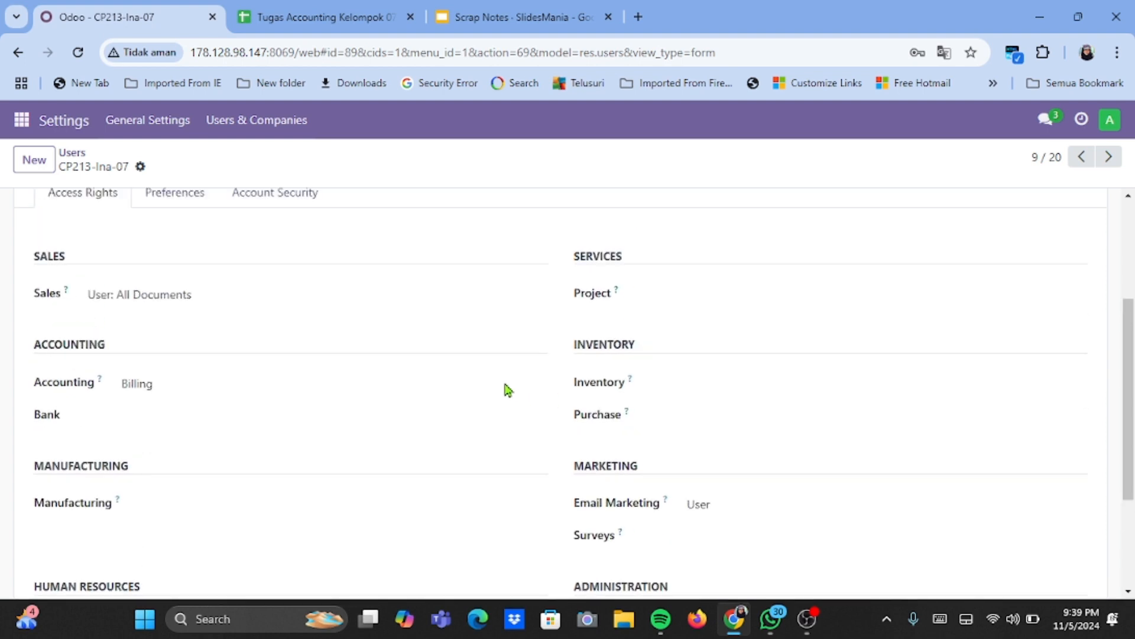
pyautogui.scroll(2, 506, 391)
pyautogui.scroll(1, 160, 214)
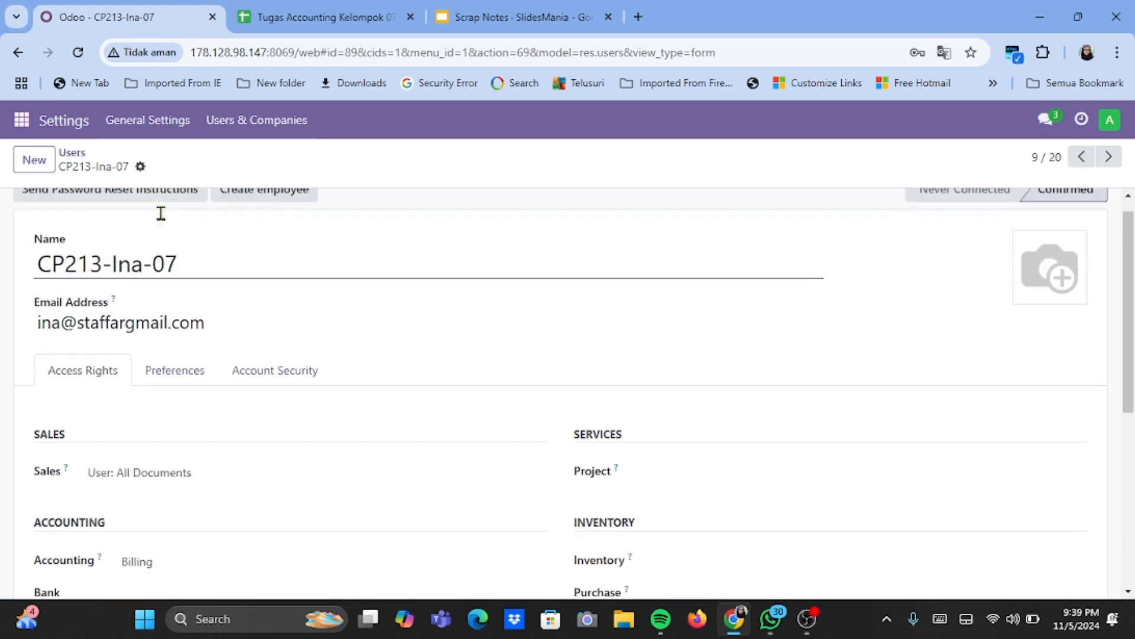
# - Return to the Users list, open the CP215 accounting manager's record and review its access rights
pyautogui.click(74, 153)
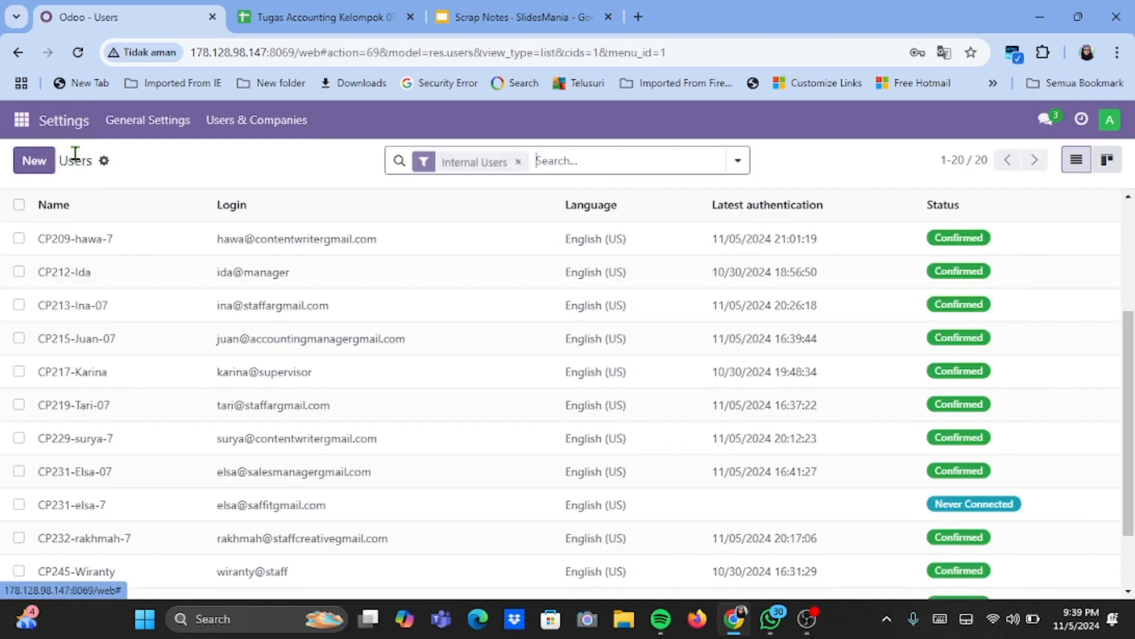
pyautogui.scroll(-1, 119, 299)
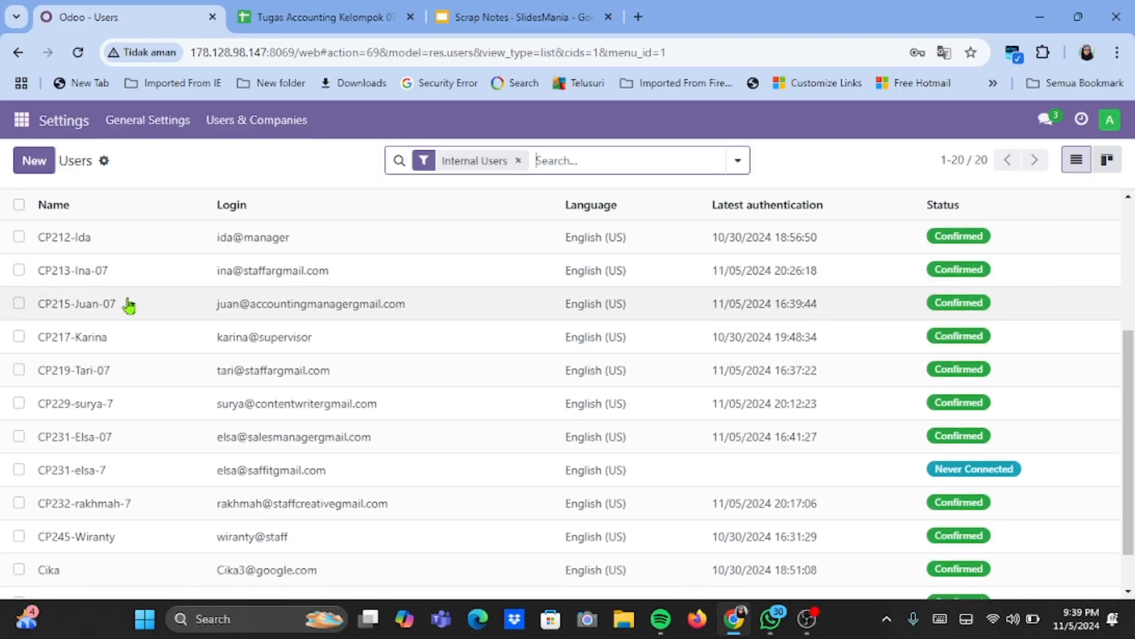
pyautogui.click(129, 305)
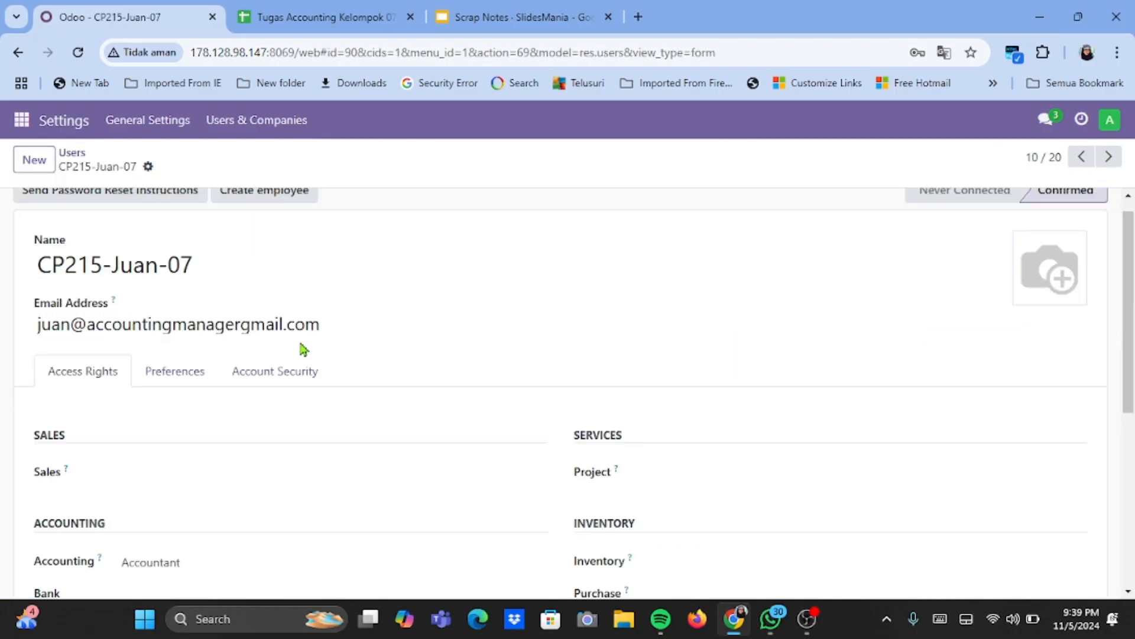
pyautogui.scroll(-1, 304, 349)
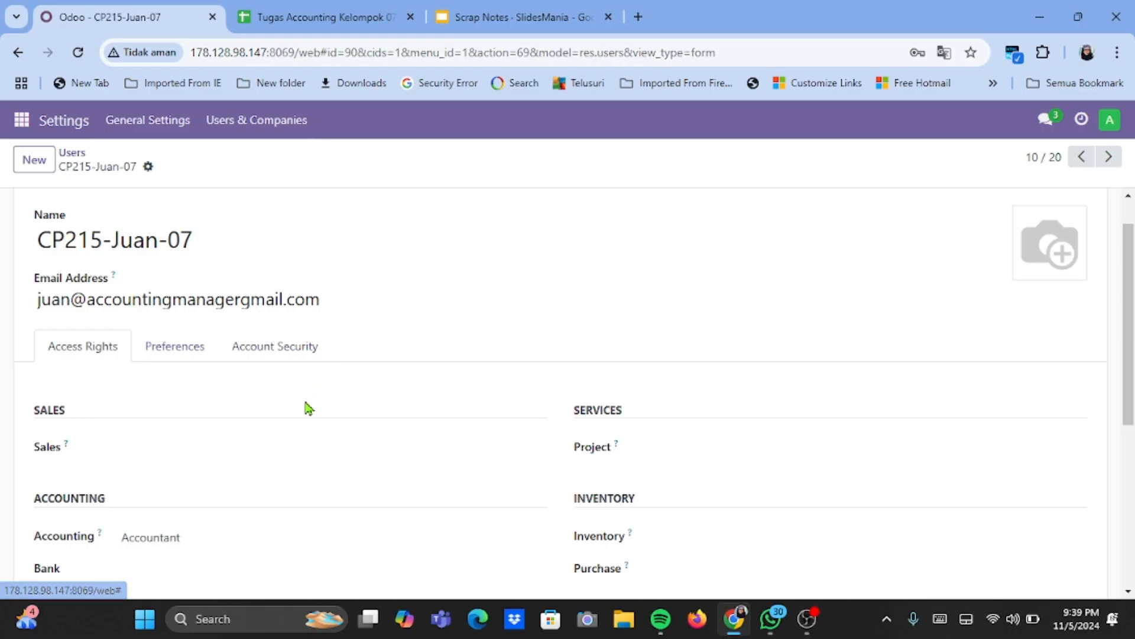
pyautogui.scroll(-1, 307, 408)
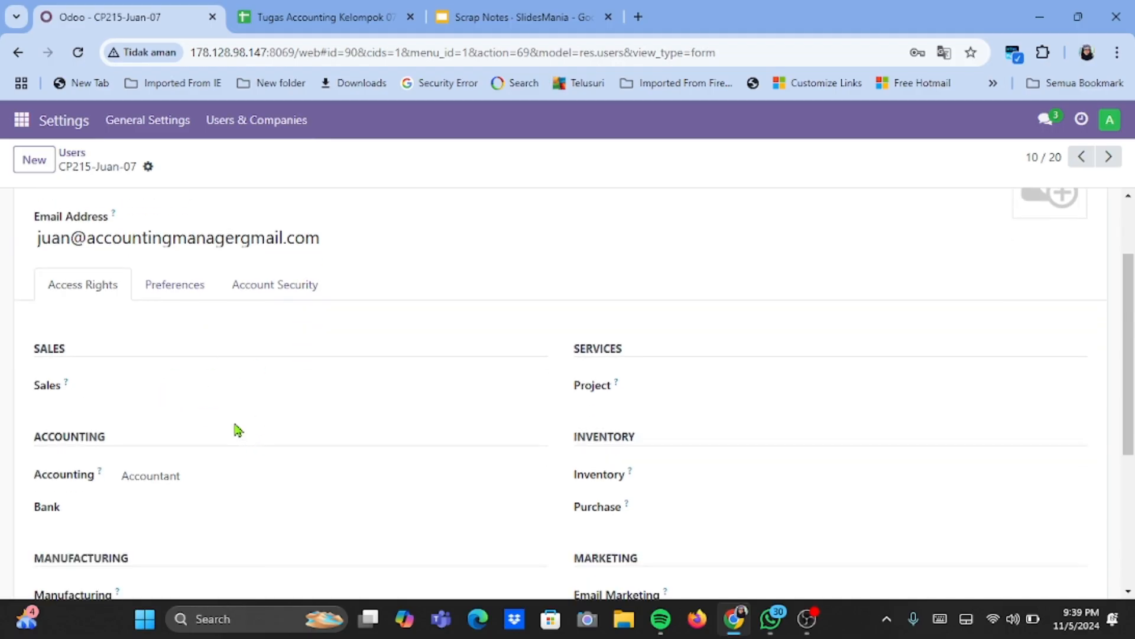
pyautogui.scroll(-1, 235, 418)
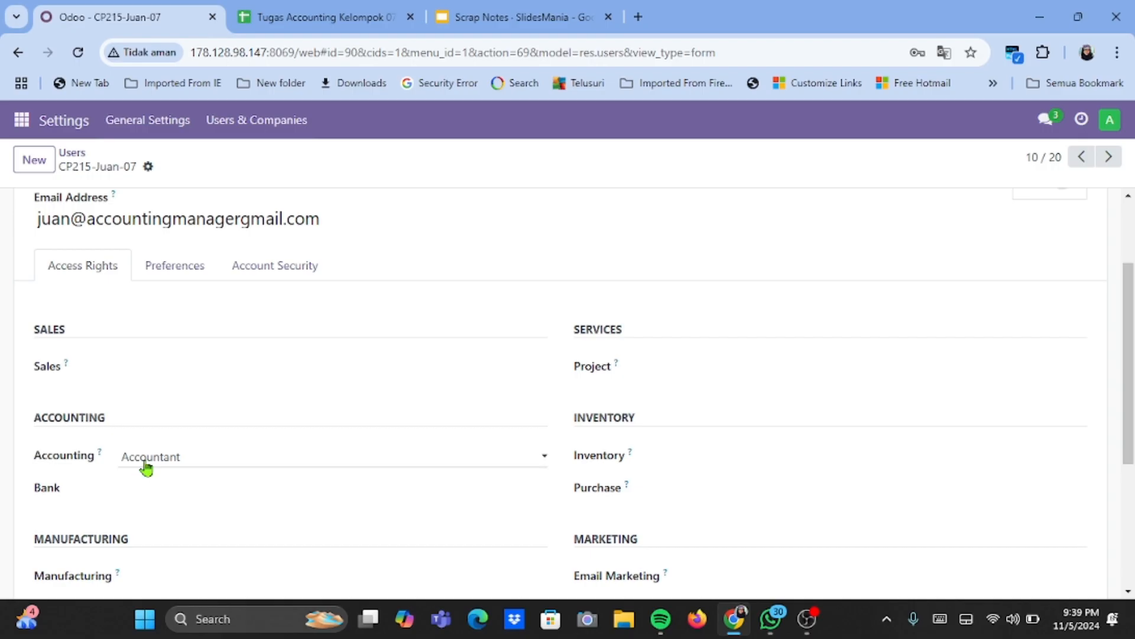
pyautogui.scroll(-4, 358, 448)
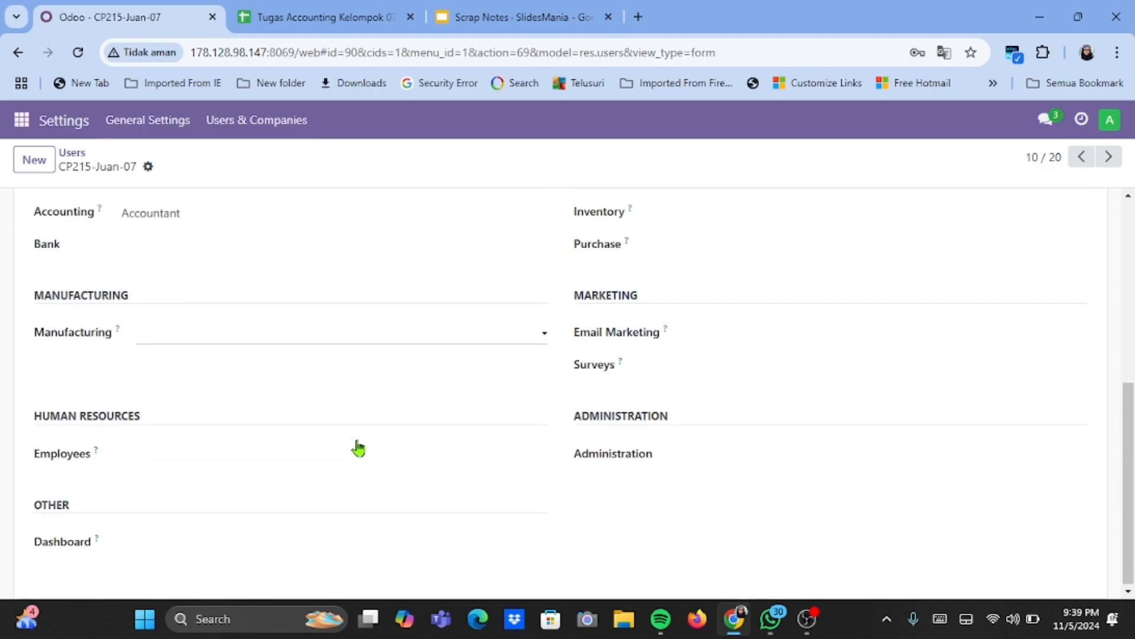
pyautogui.scroll(5, 358, 448)
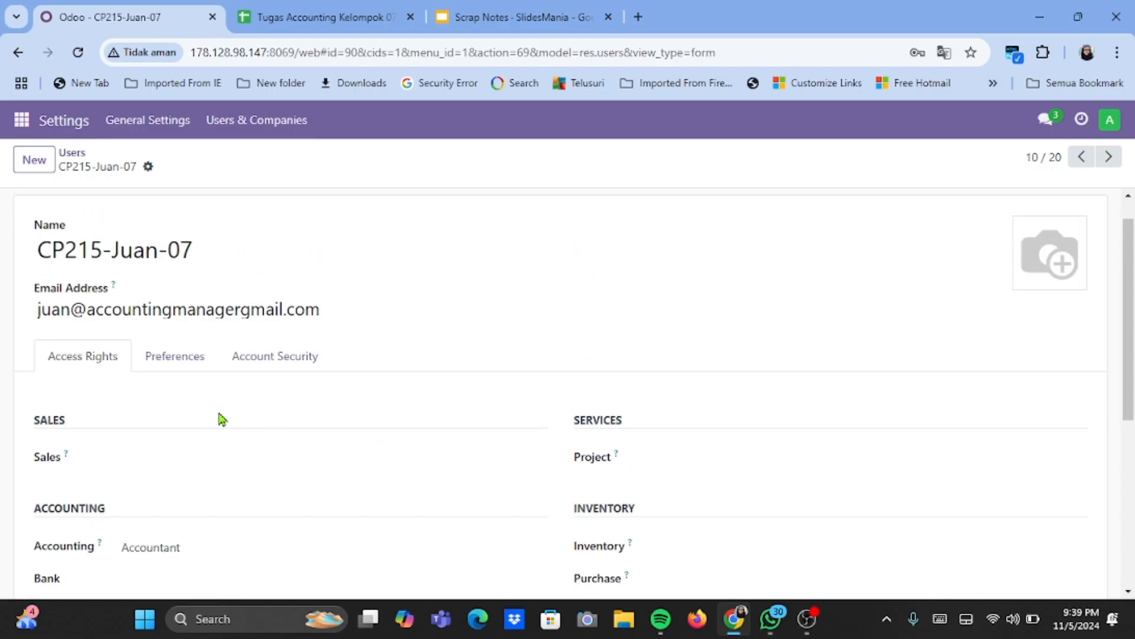
# - Return to the Users list, open the CP231 sales manager's record and review its access rights
pyautogui.click(72, 159)
pyautogui.scroll(-1, 102, 309)
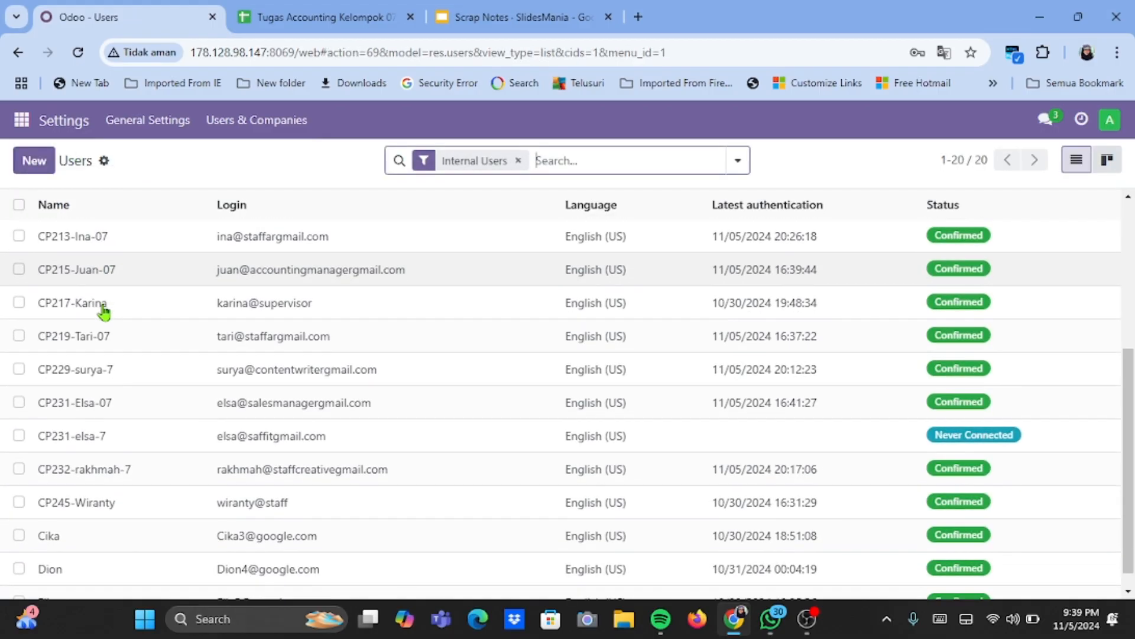
pyautogui.scroll(-1, 103, 434)
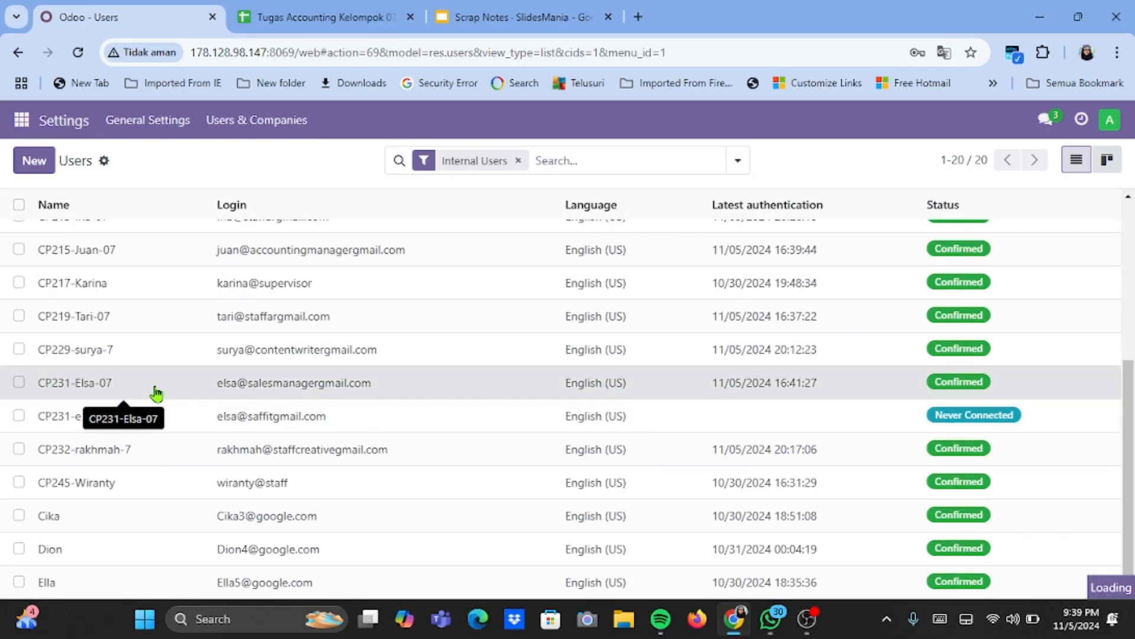
pyautogui.click(157, 393)
pyautogui.scroll(-1, 179, 403)
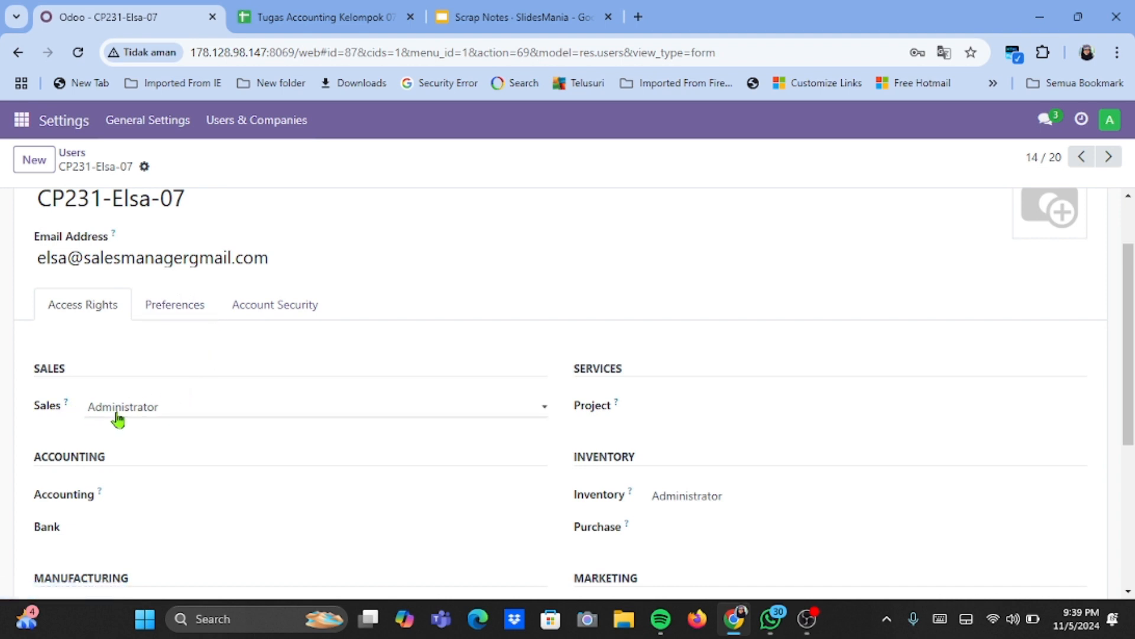
pyautogui.scroll(-2, 165, 423)
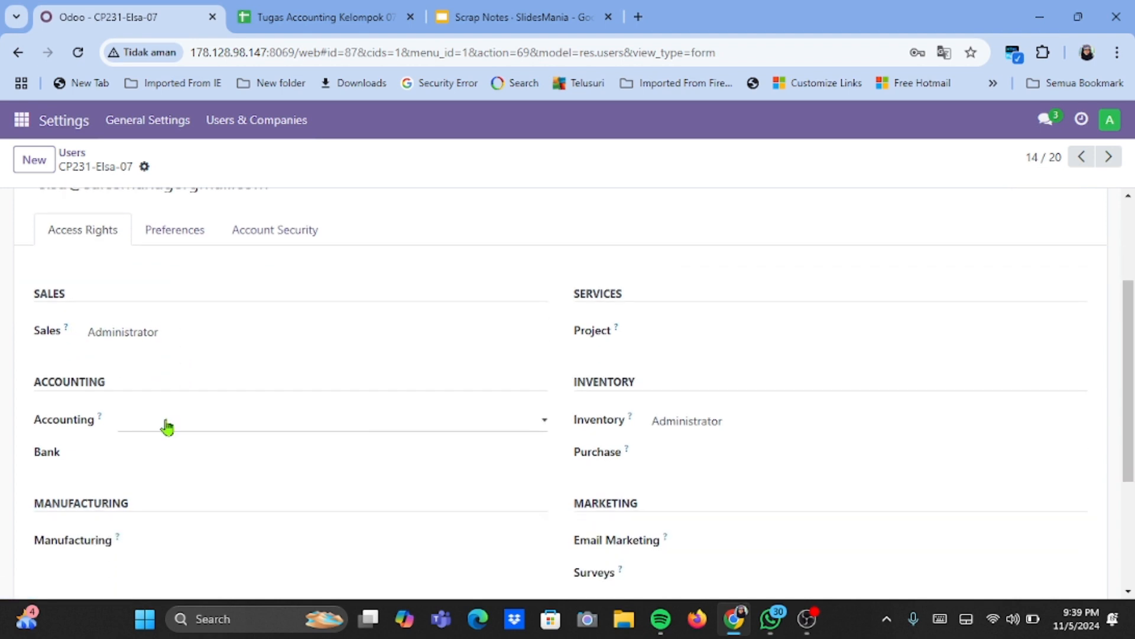
pyautogui.scroll(-2, 692, 423)
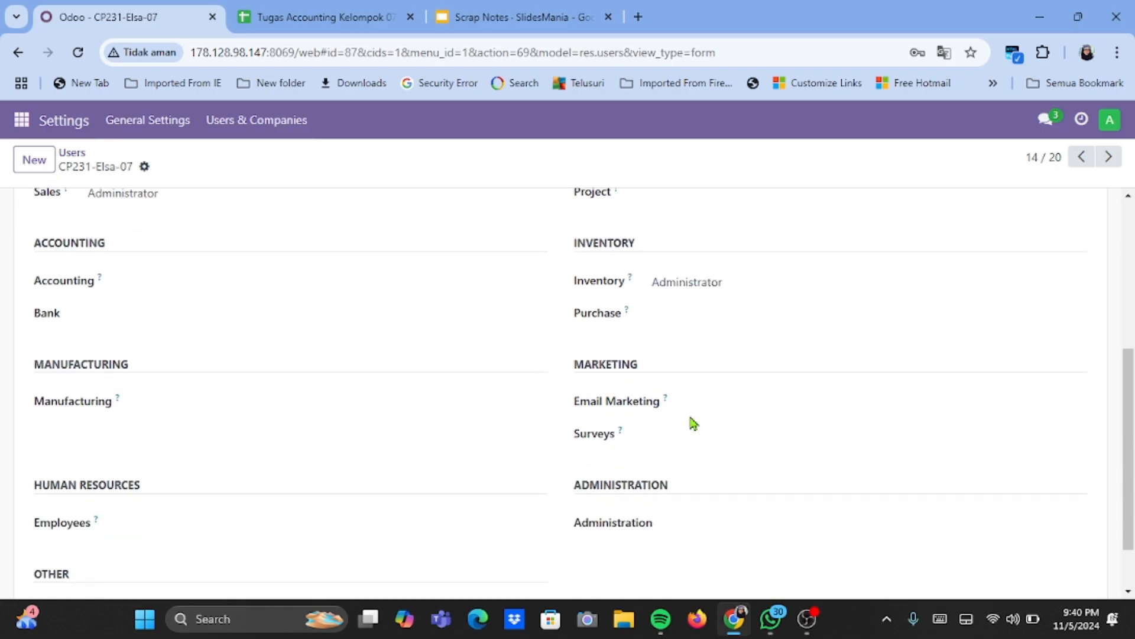
pyautogui.scroll(5, 452, 405)
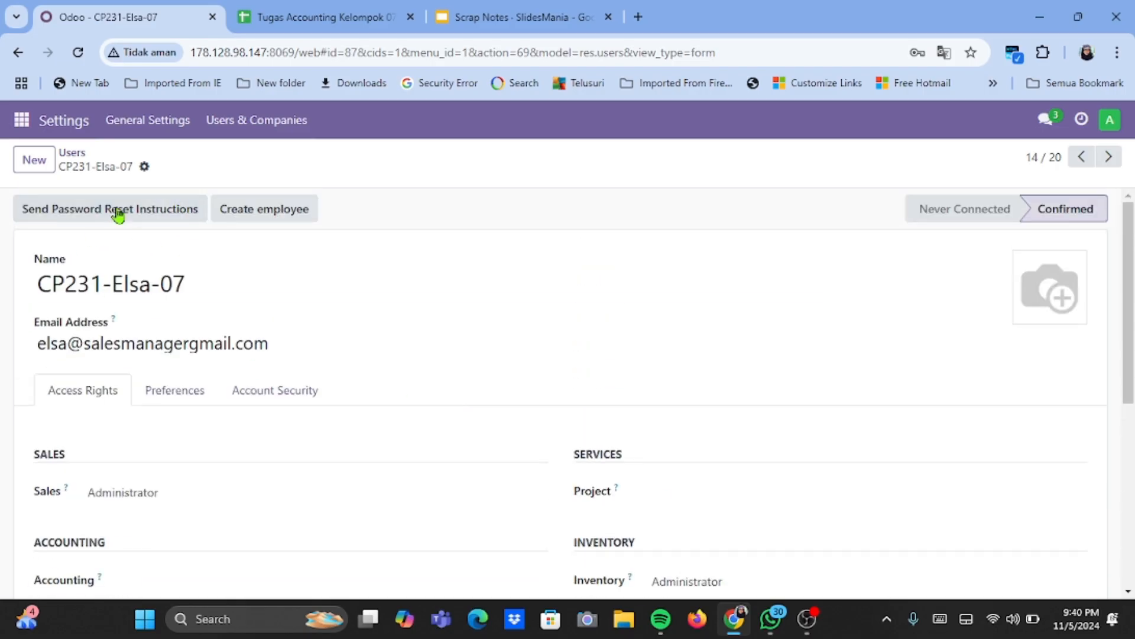
# - Return to the Users list, open the CP219 Staff AR user's record and review its access rights
pyautogui.click(73, 155)
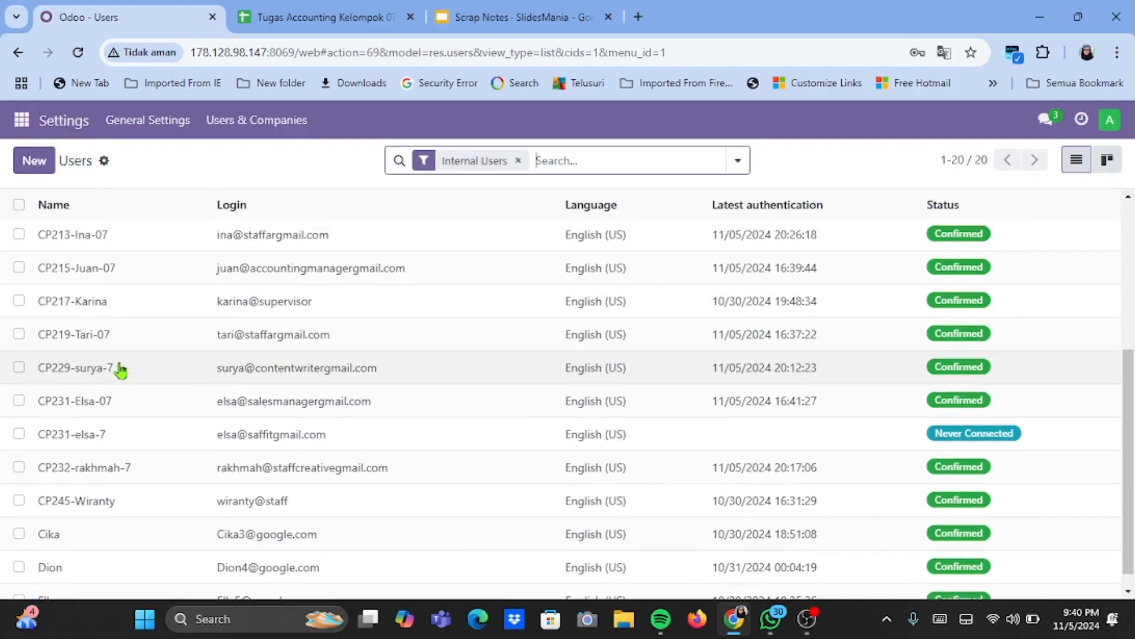
pyautogui.scroll(1, 119, 370)
pyautogui.click(133, 349)
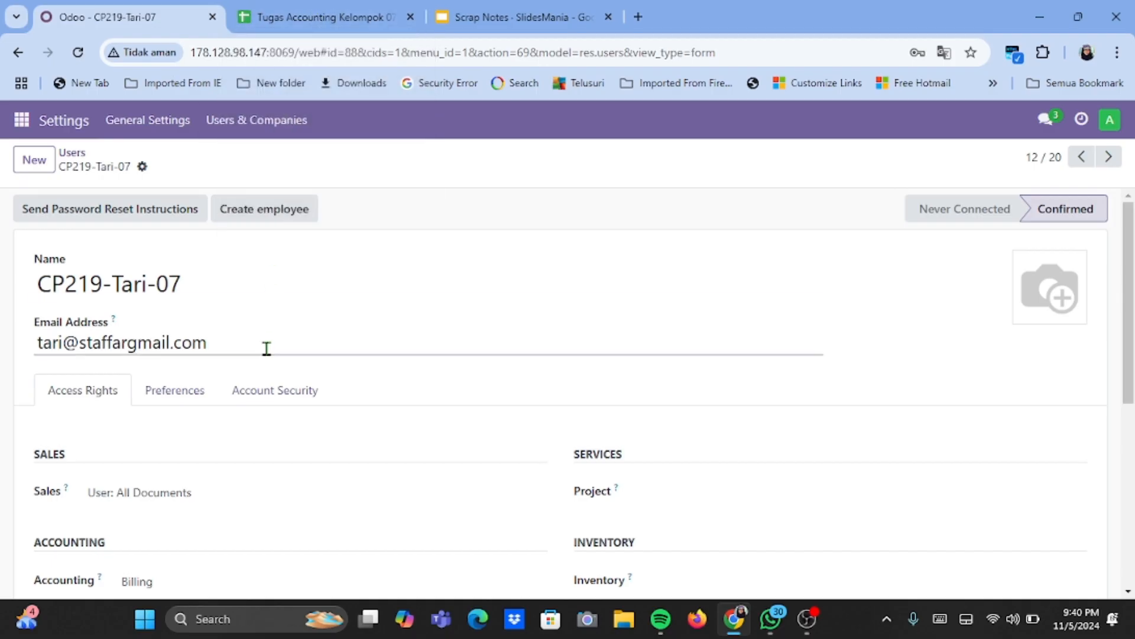
pyautogui.scroll(-1, 227, 447)
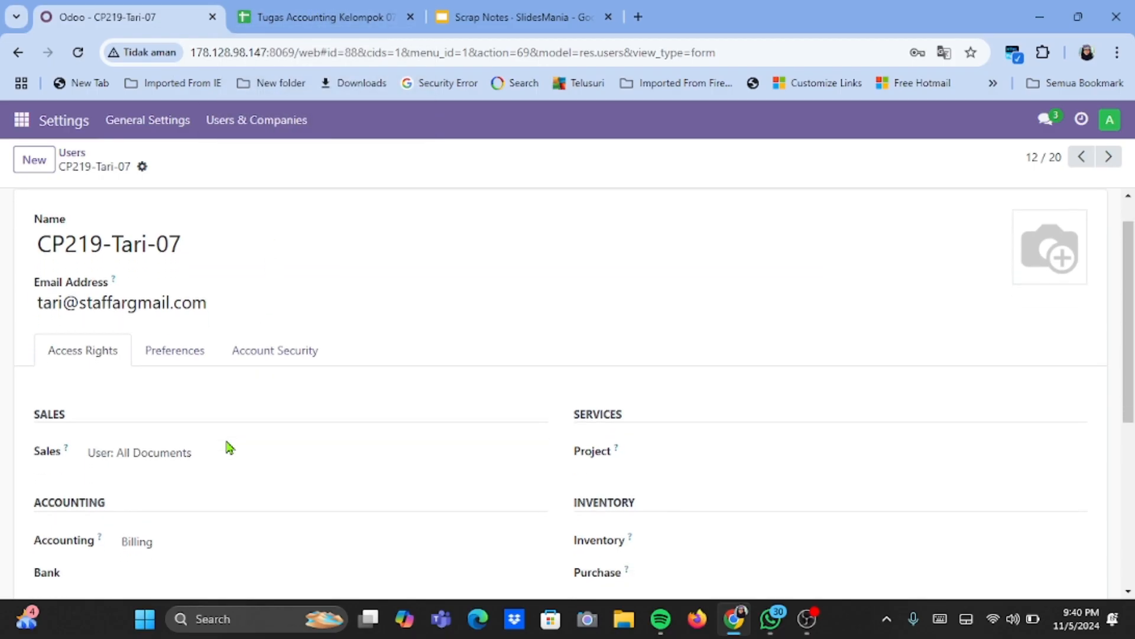
pyautogui.scroll(-1, 180, 413)
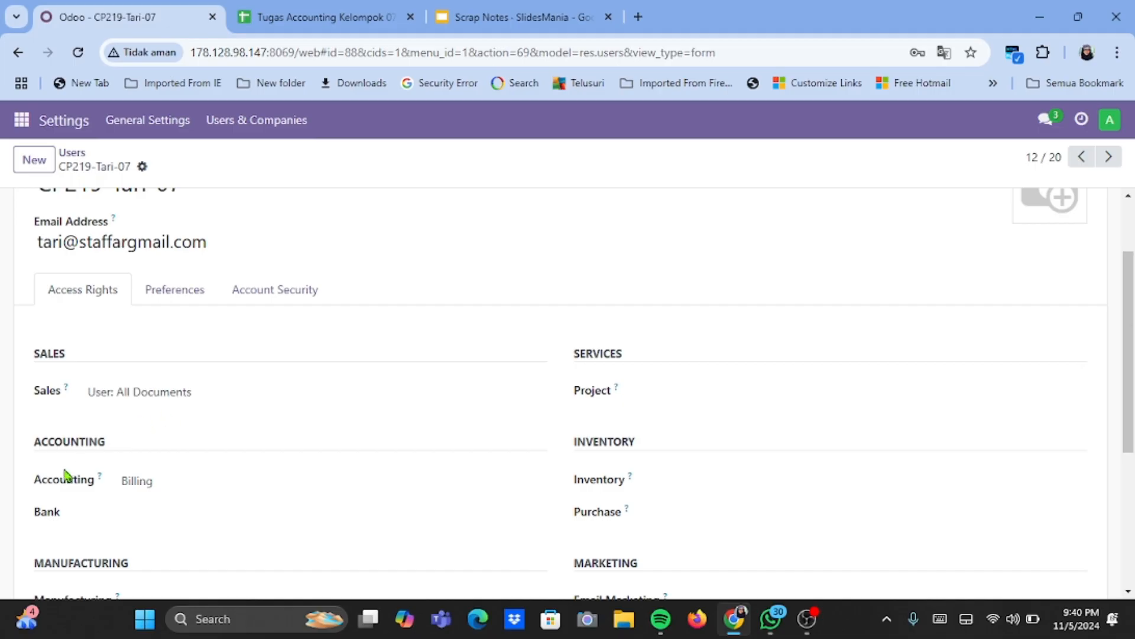
pyautogui.scroll(-3, 201, 532)
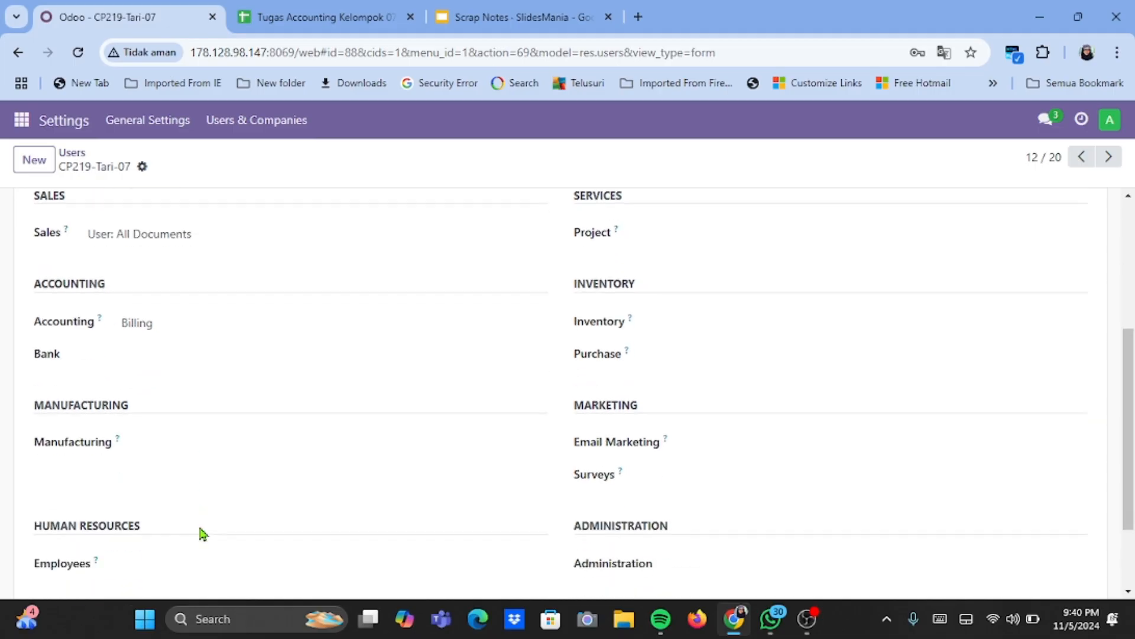
pyautogui.scroll(5, 200, 532)
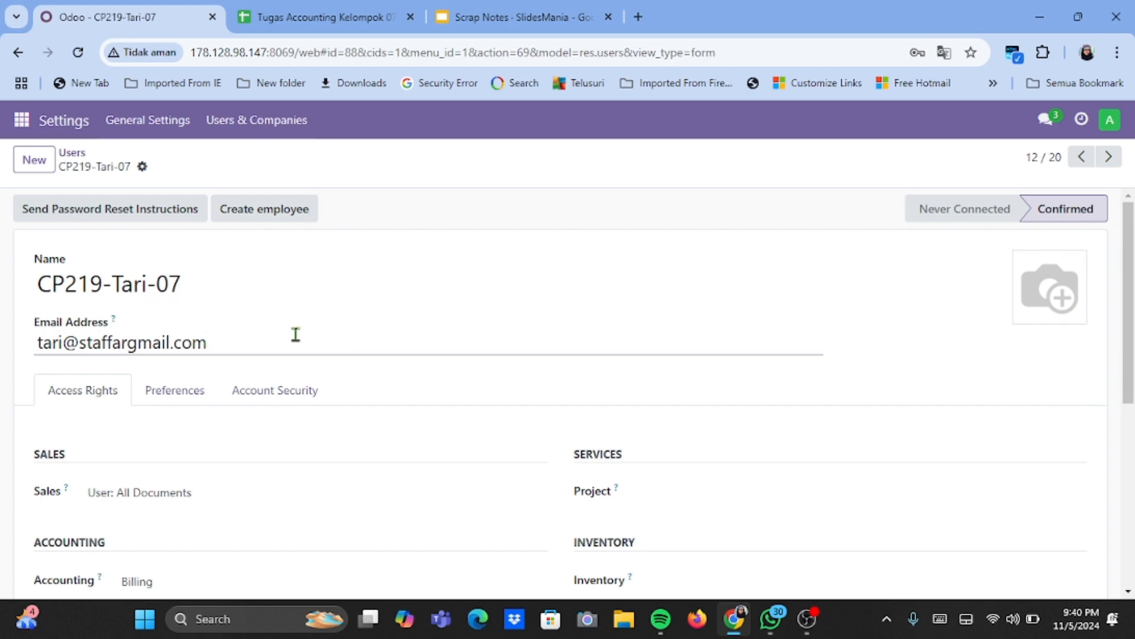
# - Leave the user records, switch to the Inventory module and look over its Products list
pyautogui.click(69, 155)
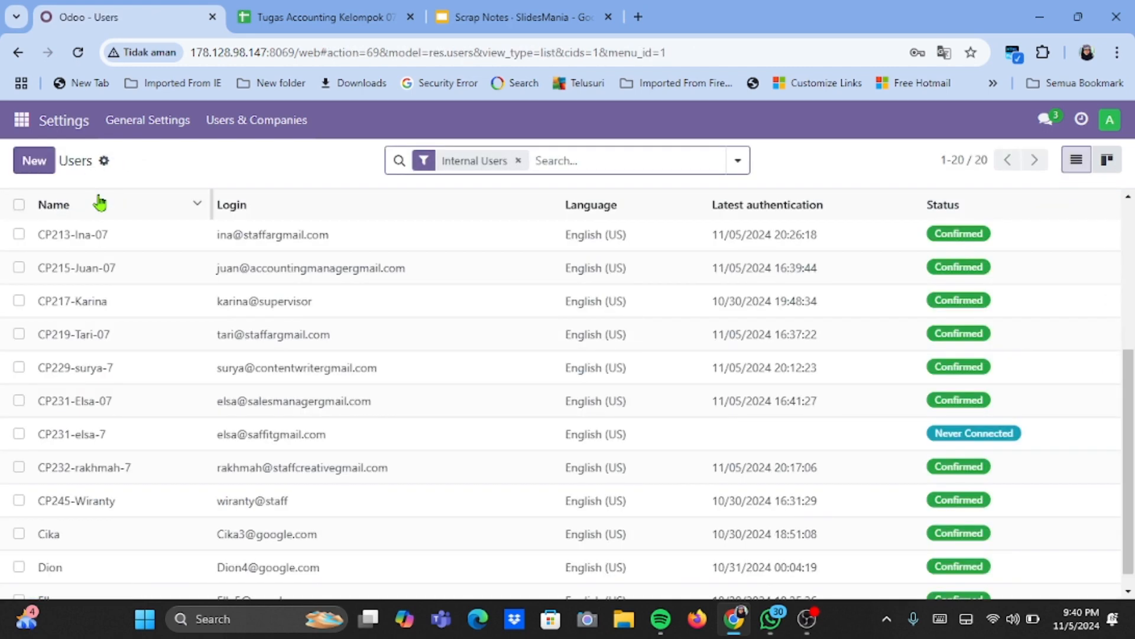
pyautogui.click(21, 121)
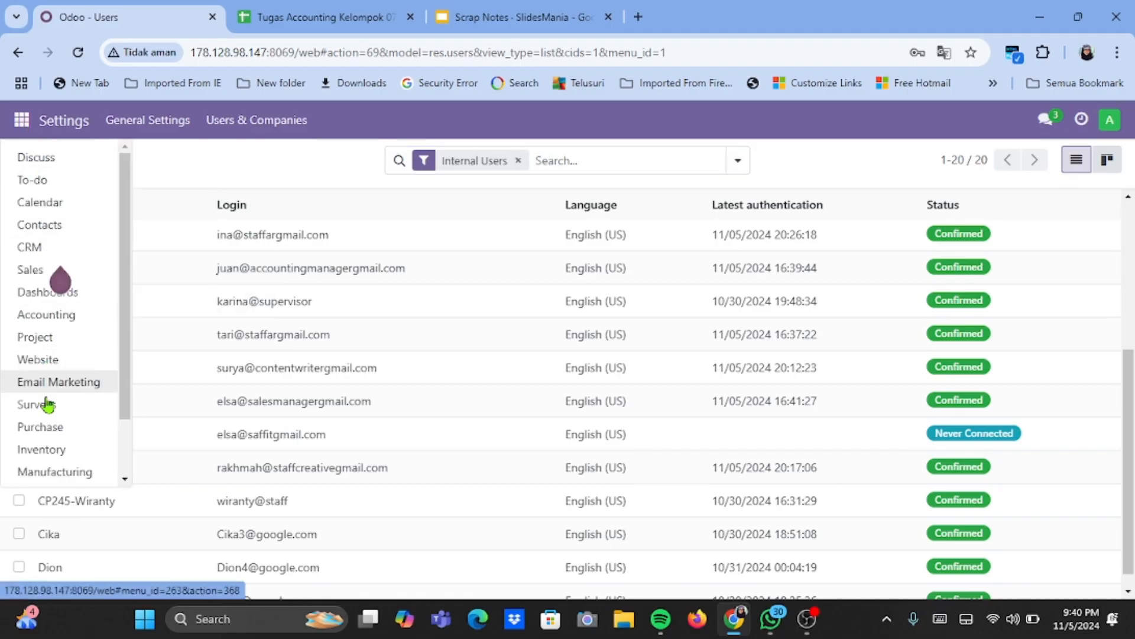
pyautogui.click(56, 451)
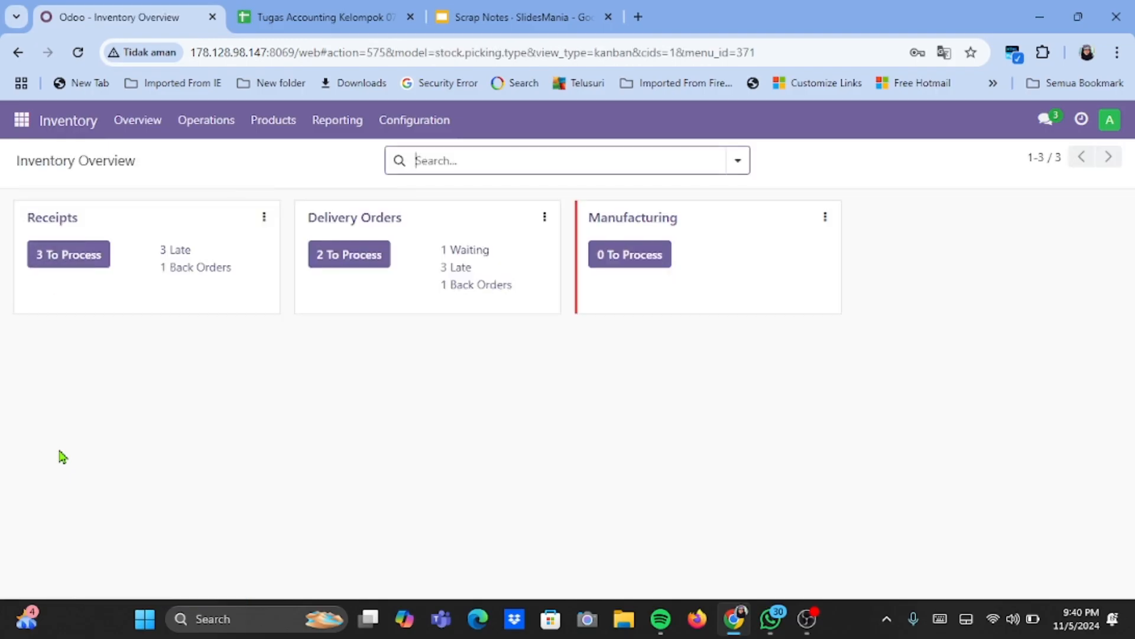
pyautogui.click(274, 121)
pyautogui.click(278, 164)
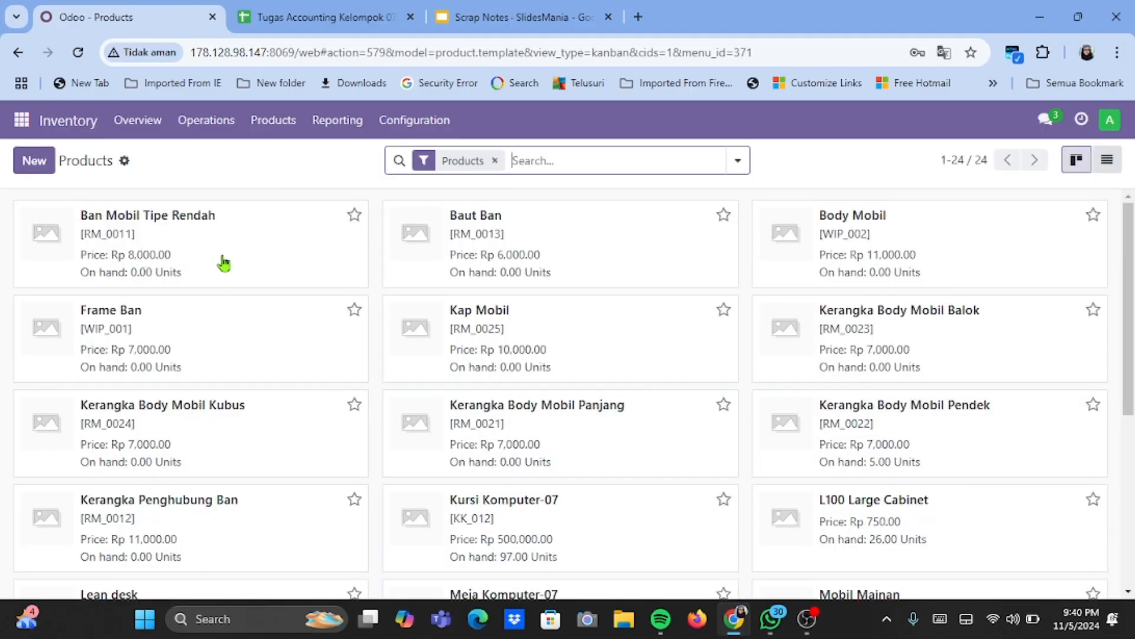
pyautogui.scroll(-1, 243, 337)
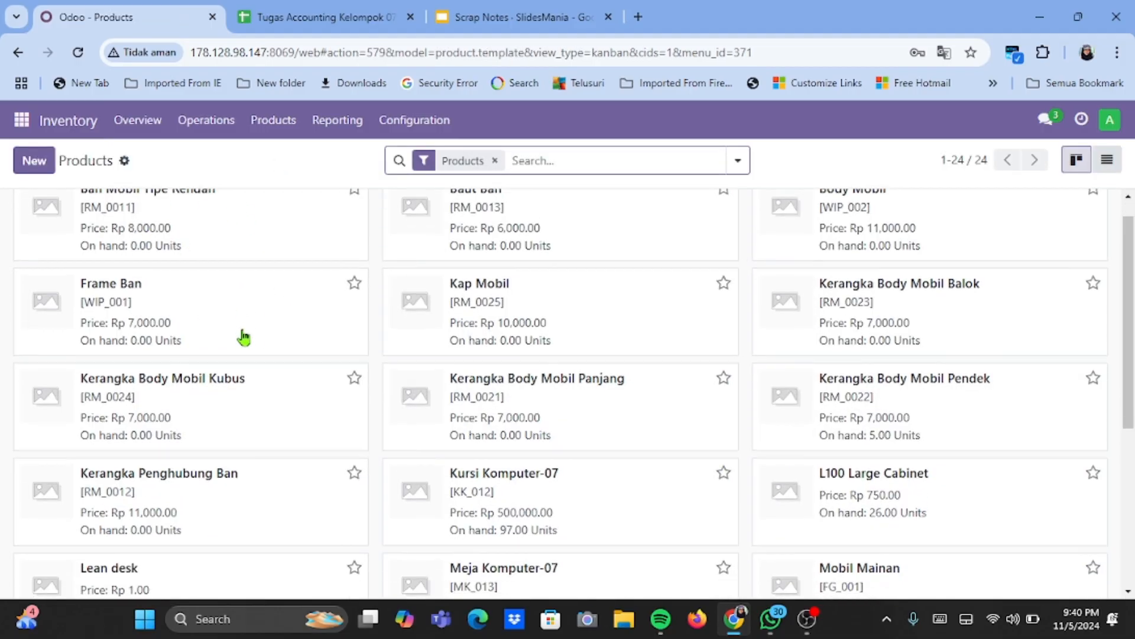
pyautogui.scroll(1, 243, 337)
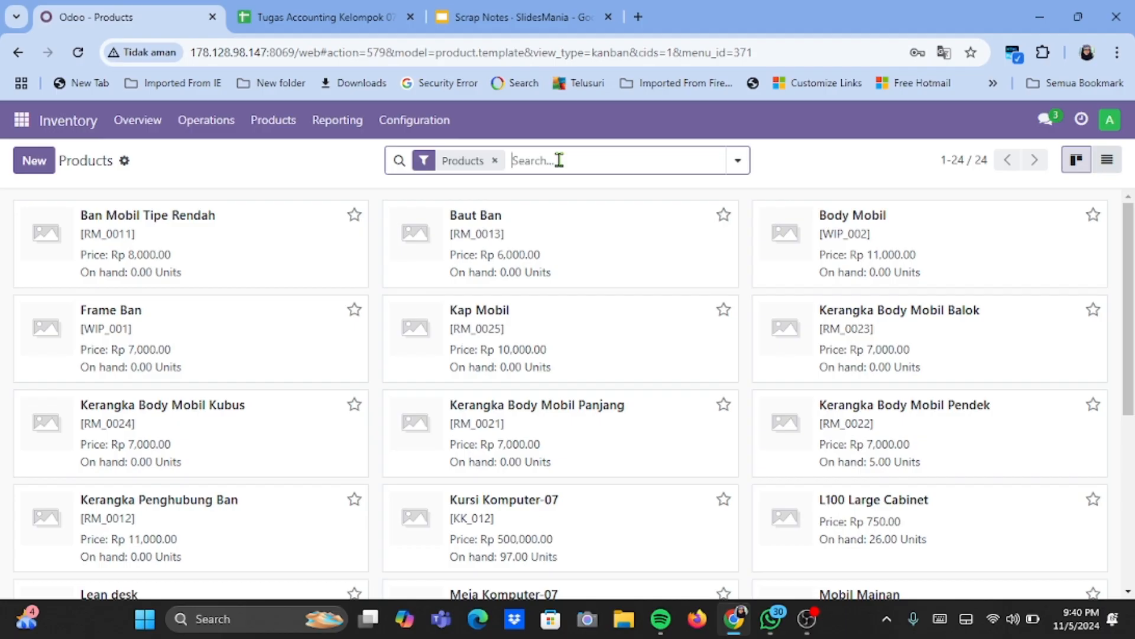
# - Search the products for "kursi komputer" and add "meja komputer" as a second product search term
pyautogui.write('kursi komputer')
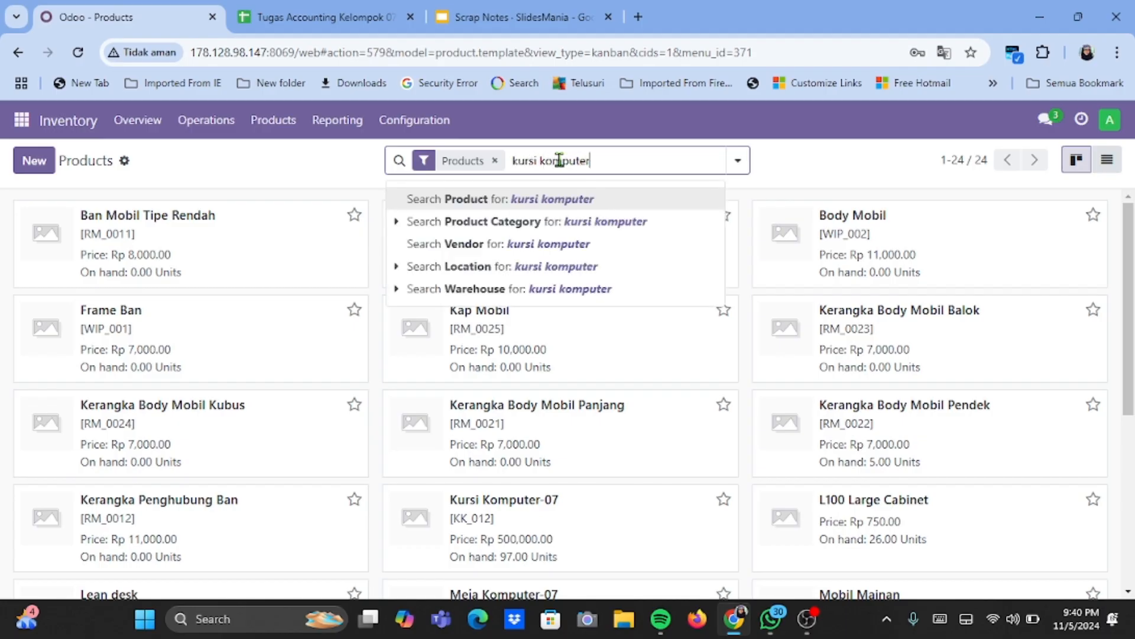
pyautogui.press('Return')
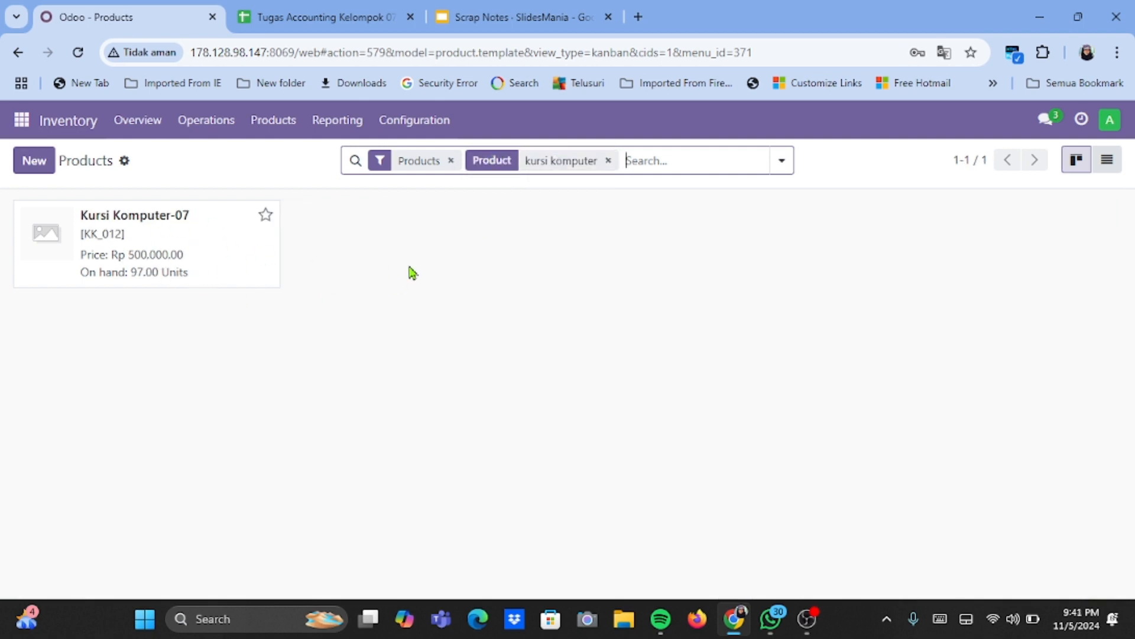
pyautogui.write('m')
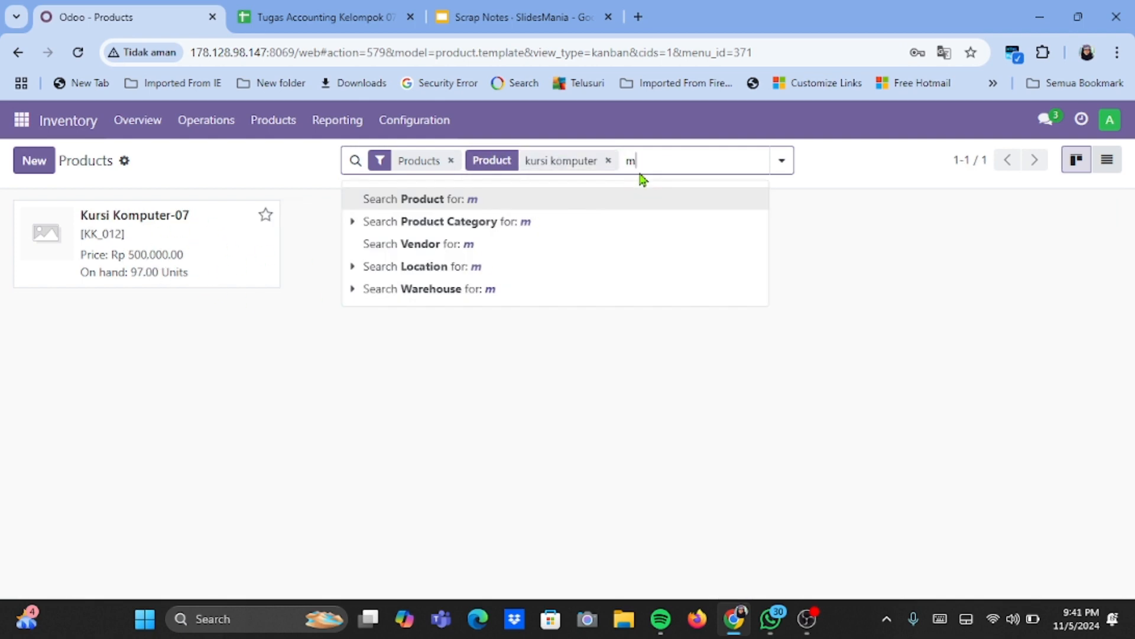
pyautogui.write('eja komputer')
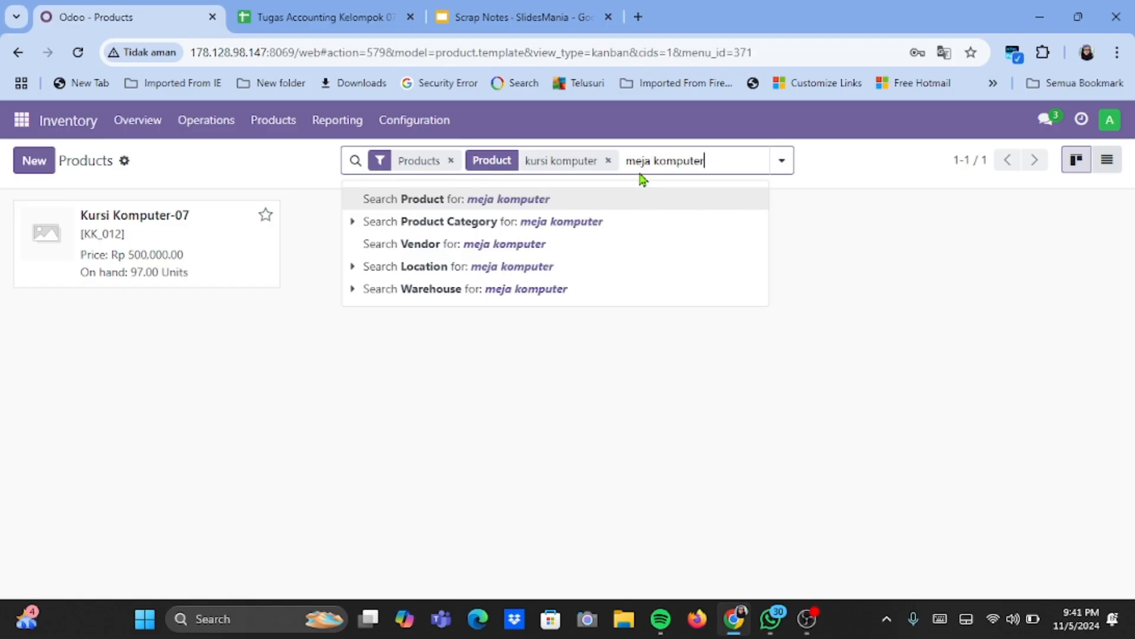
pyautogui.press('Return')
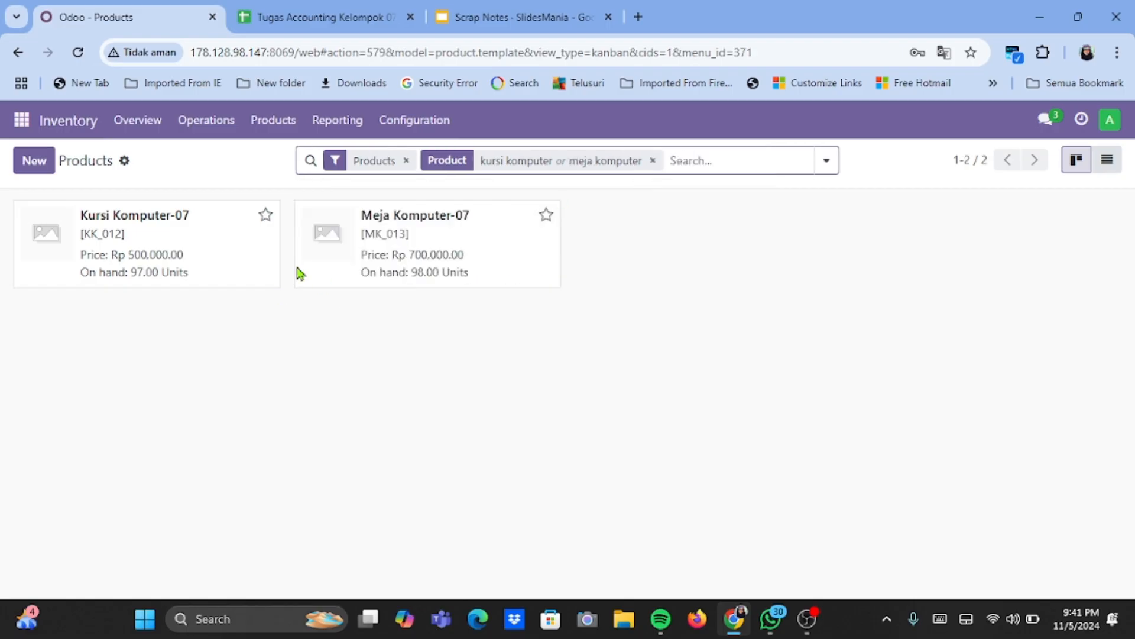
# - Open the Meja Komputer-07 product record from the filtered products
pyautogui.click(156, 237)
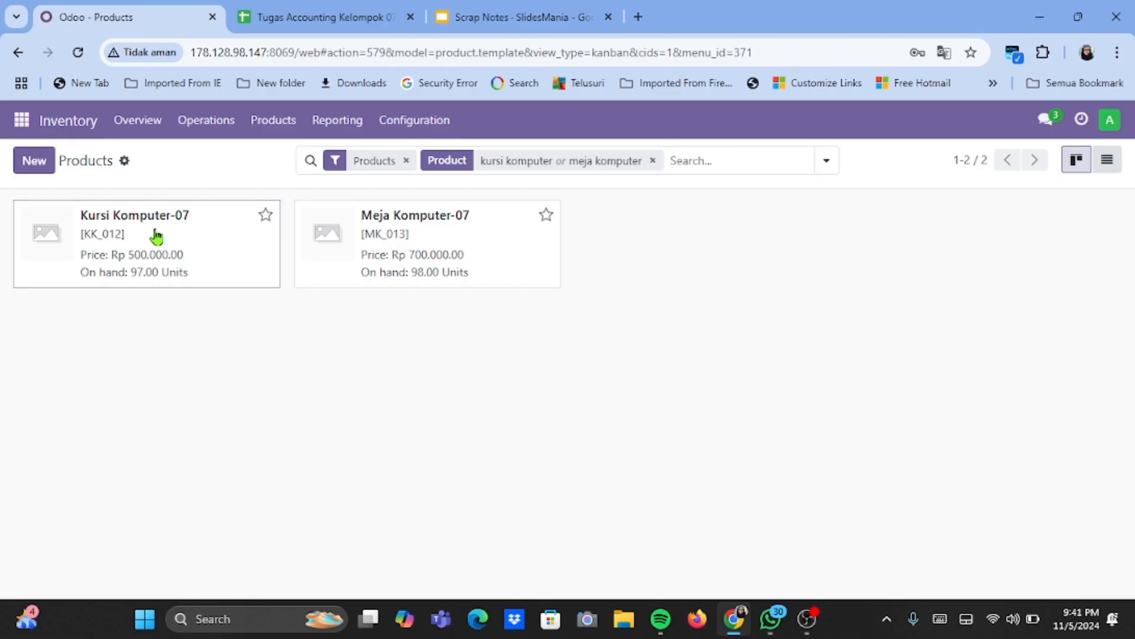
pyautogui.rightClick(154, 233)
pyautogui.doubleClick(143, 223)
pyautogui.click(168, 238)
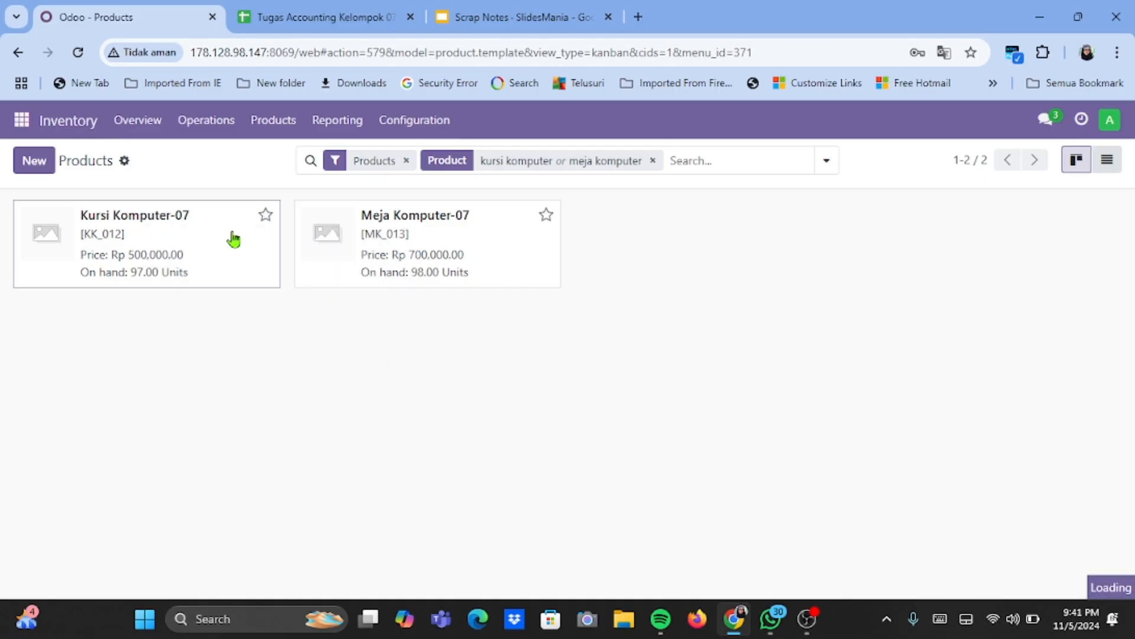
pyautogui.moveTo(360, 238); pyautogui.dragTo(457, 237)
pyautogui.click(457, 237)
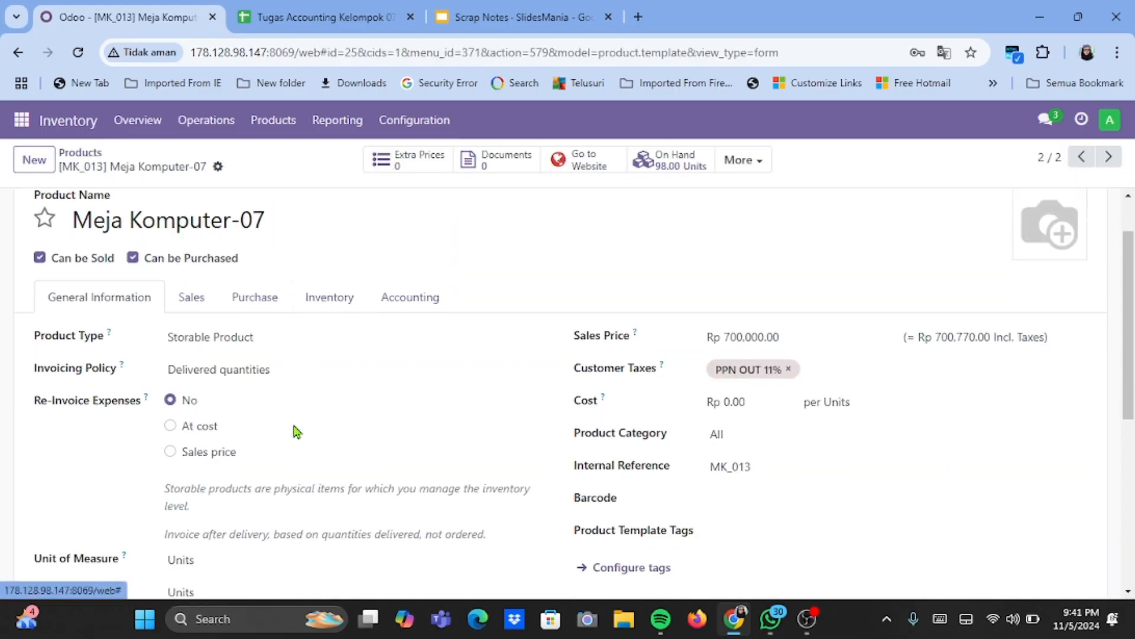
# - Examine the Meja Komputer-07 general information, including product type, invoicing policy, units of measure, sales price, customer taxes and internal reference
pyautogui.scroll(-1, 296, 432)
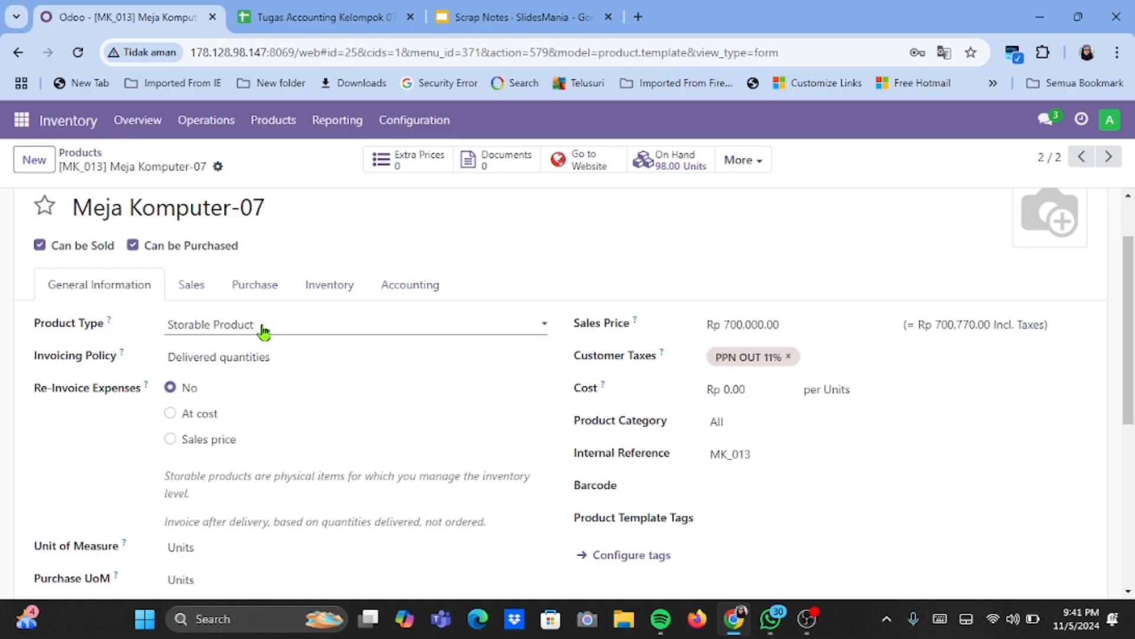
pyautogui.scroll(2, 263, 332)
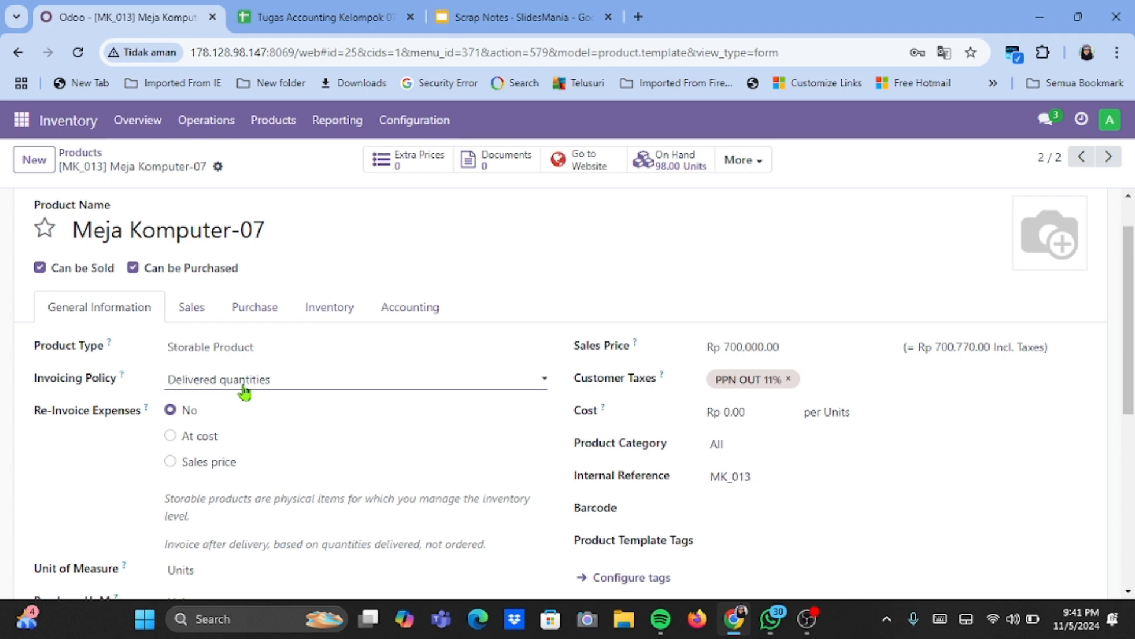
pyautogui.scroll(-1, 245, 390)
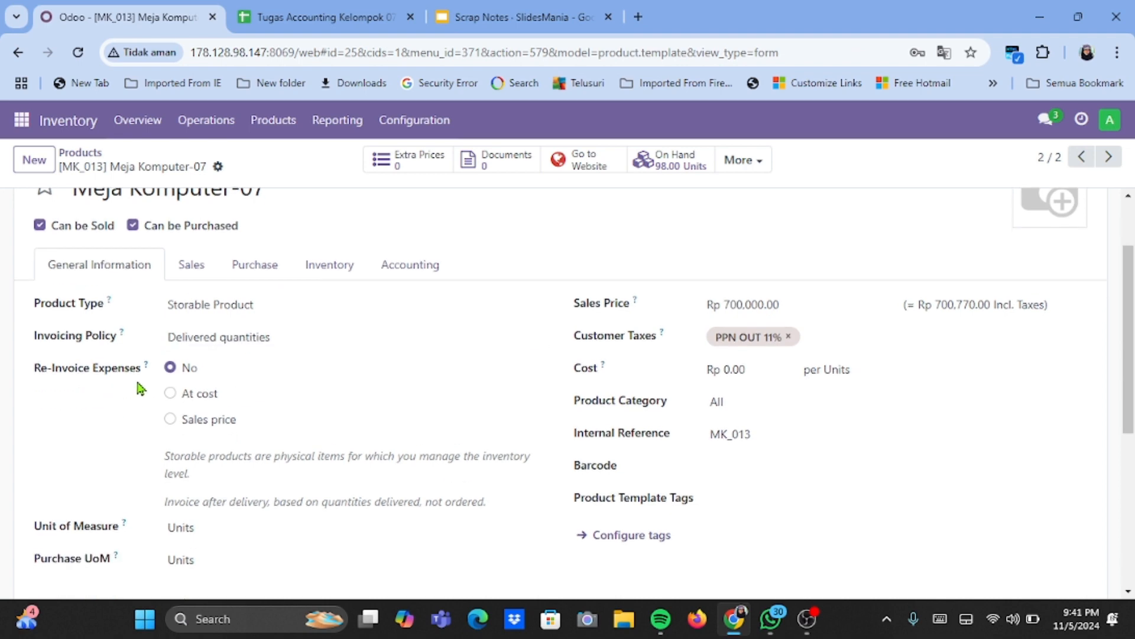
pyautogui.scroll(-3, 208, 386)
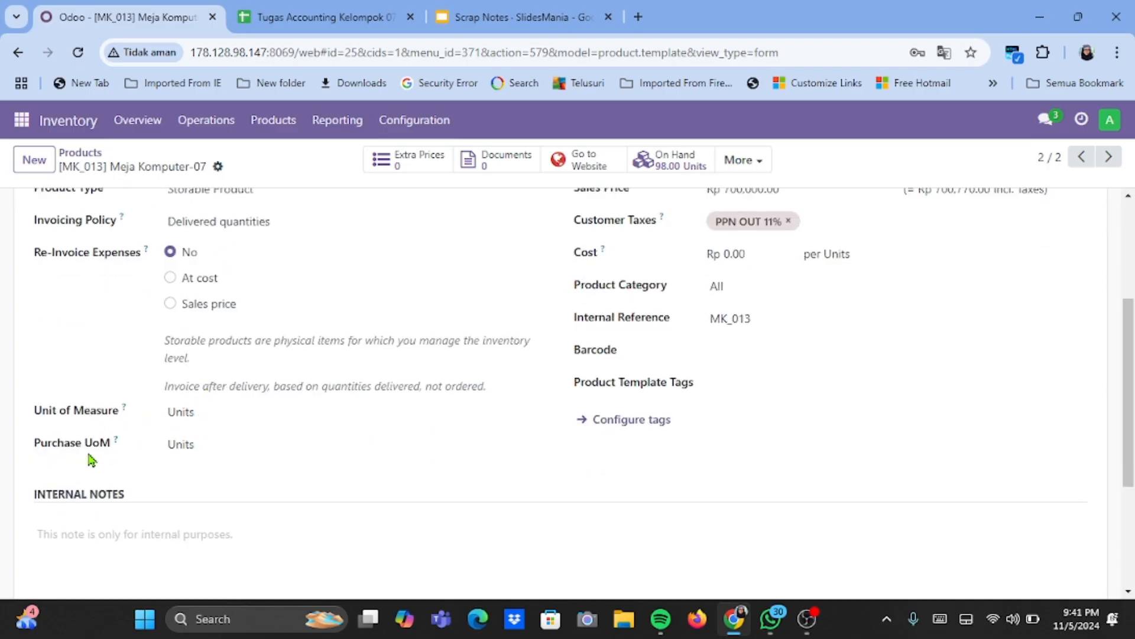
pyautogui.scroll(3, 240, 466)
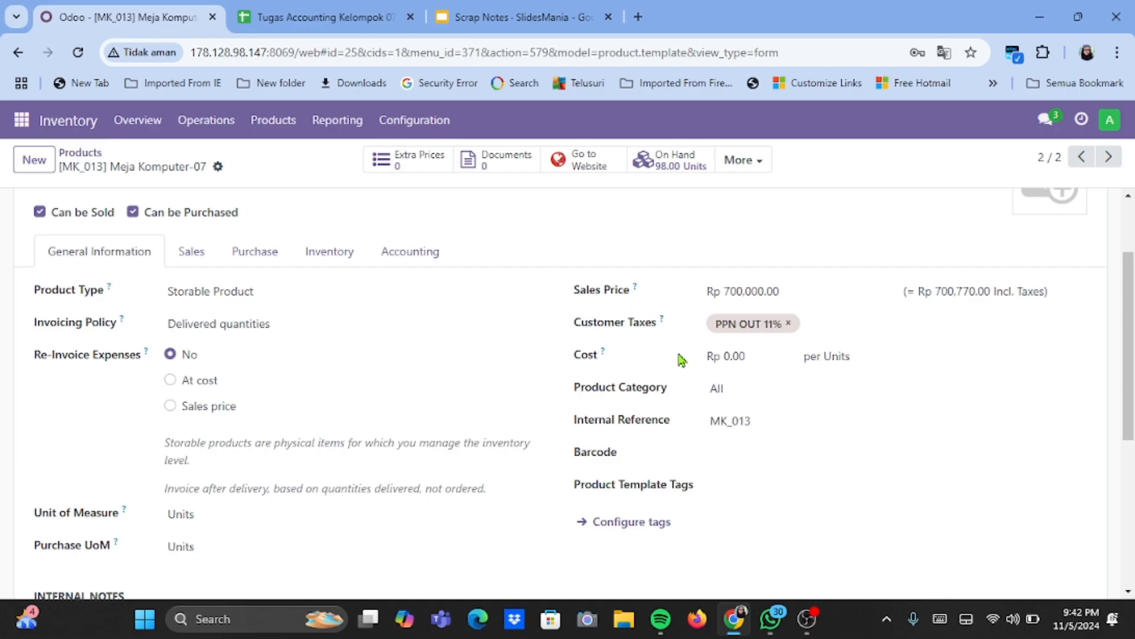
pyautogui.scroll(1, 659, 435)
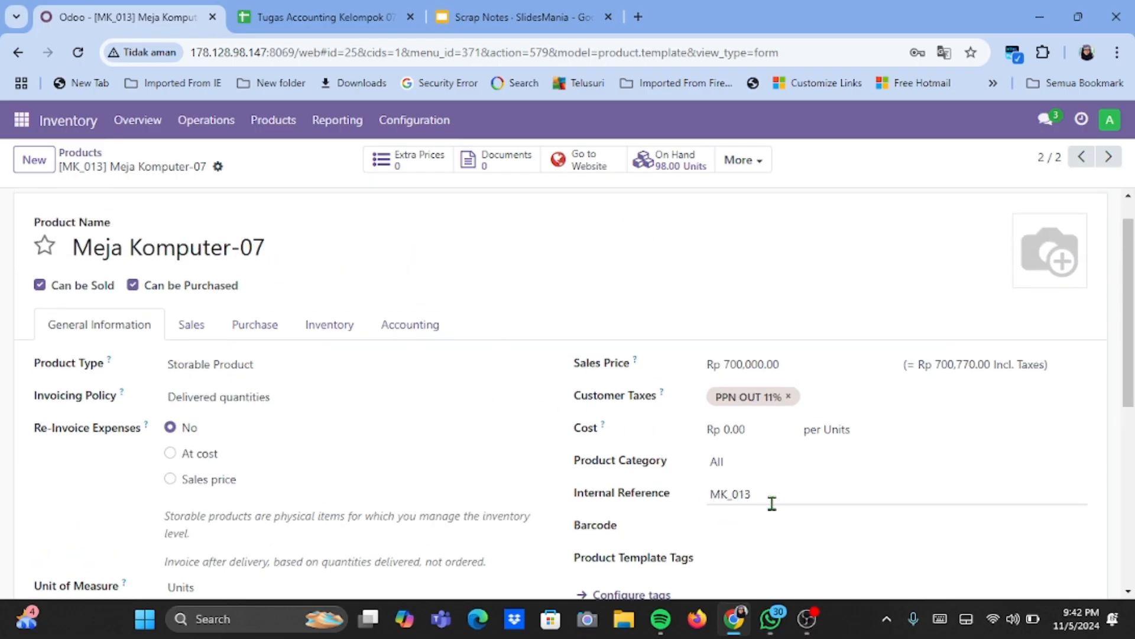
pyautogui.scroll(-1, 614, 246)
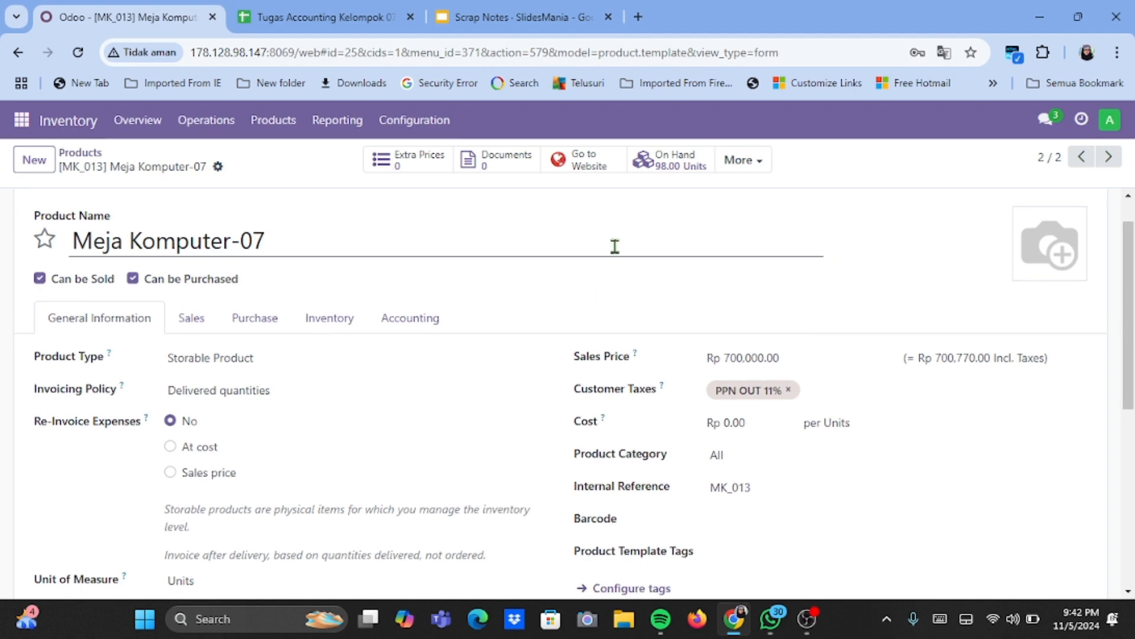
pyautogui.scroll(2, 551, 226)
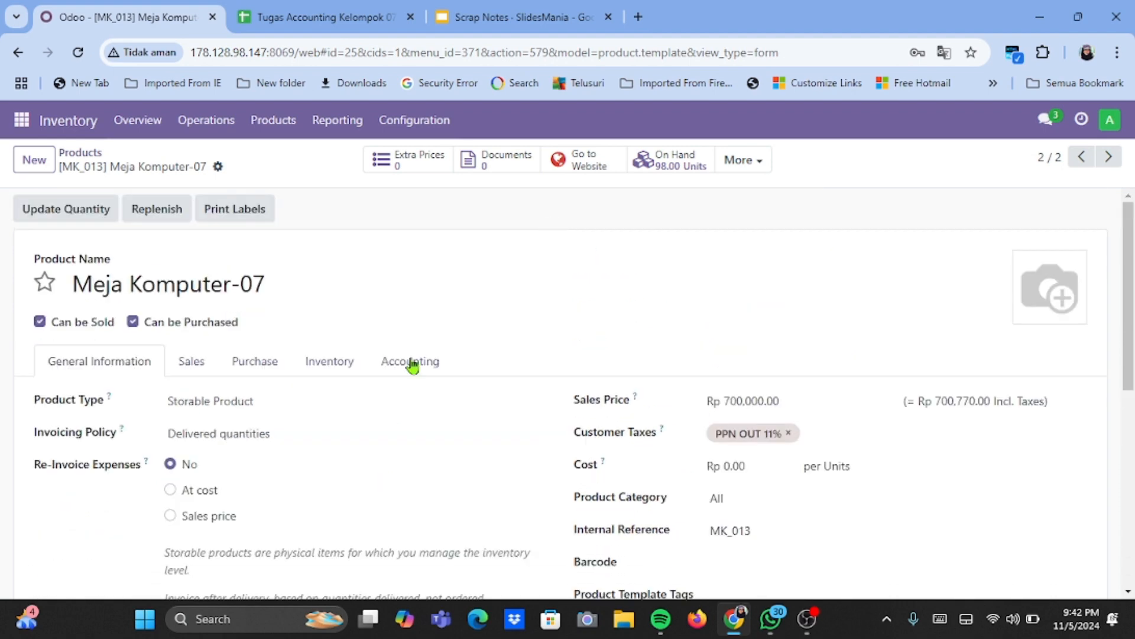
pyautogui.scroll(-1, 515, 296)
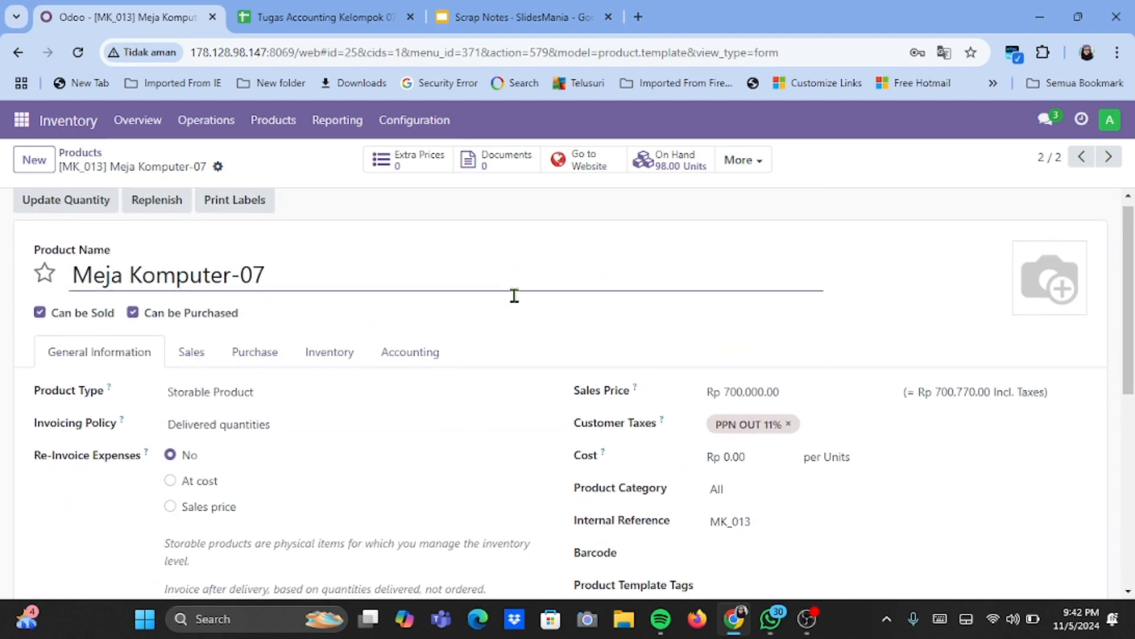
pyautogui.scroll(1, 514, 295)
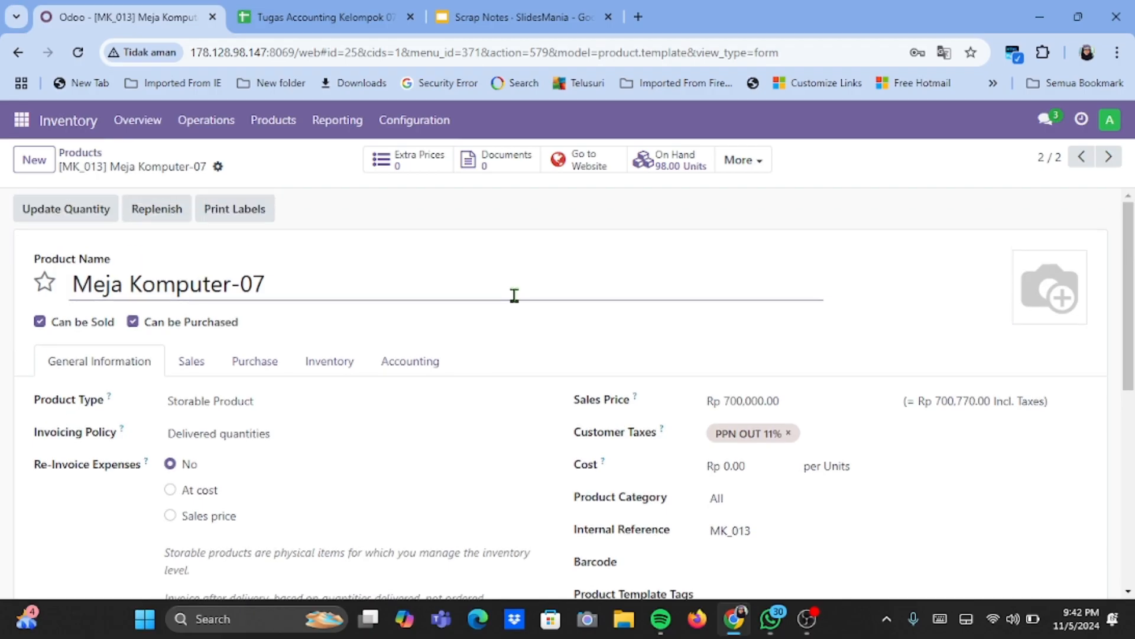
# - Return to the filtered products, open Kursi Komputer-07 and review its product type, invoicing policy, sales price, customer taxes and internal reference
pyautogui.click(95, 154)
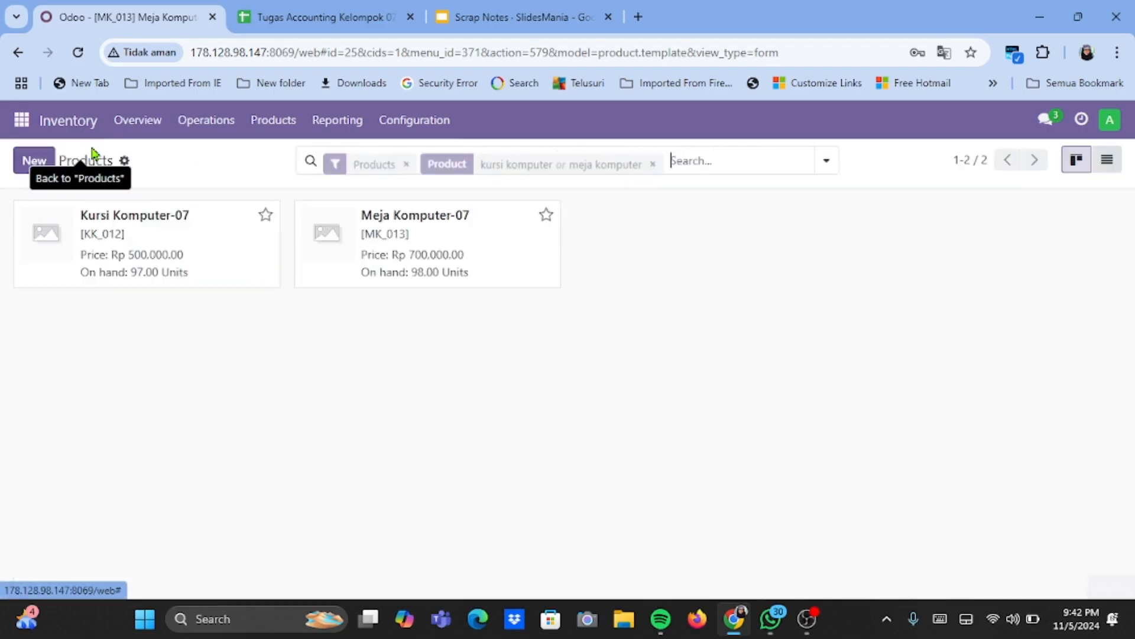
pyautogui.doubleClick(155, 219)
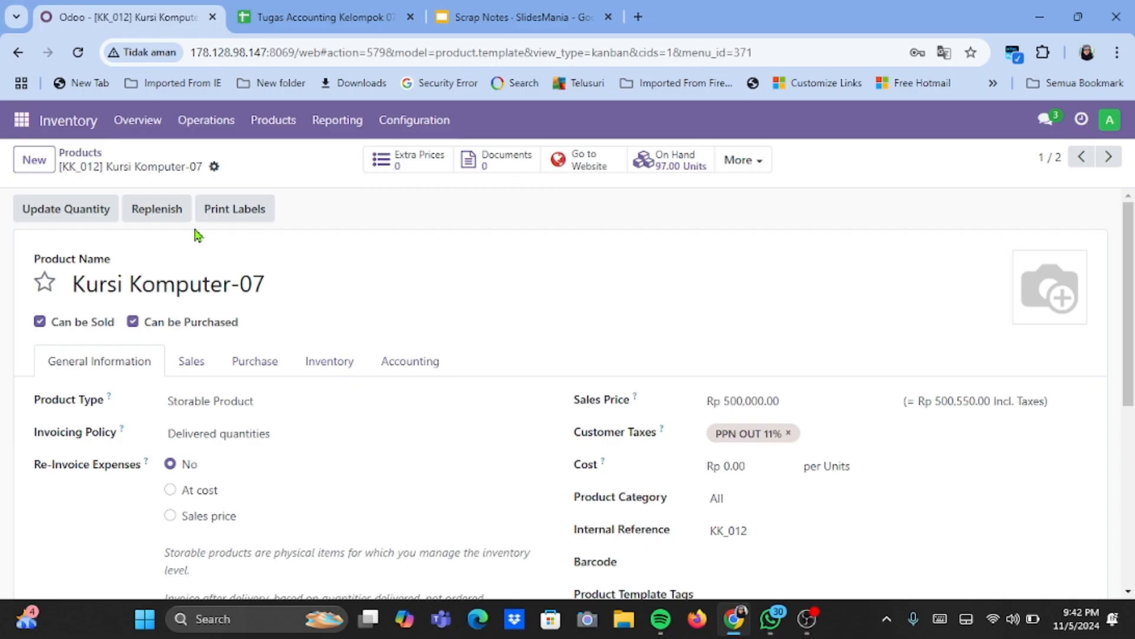
pyautogui.scroll(-2, 220, 253)
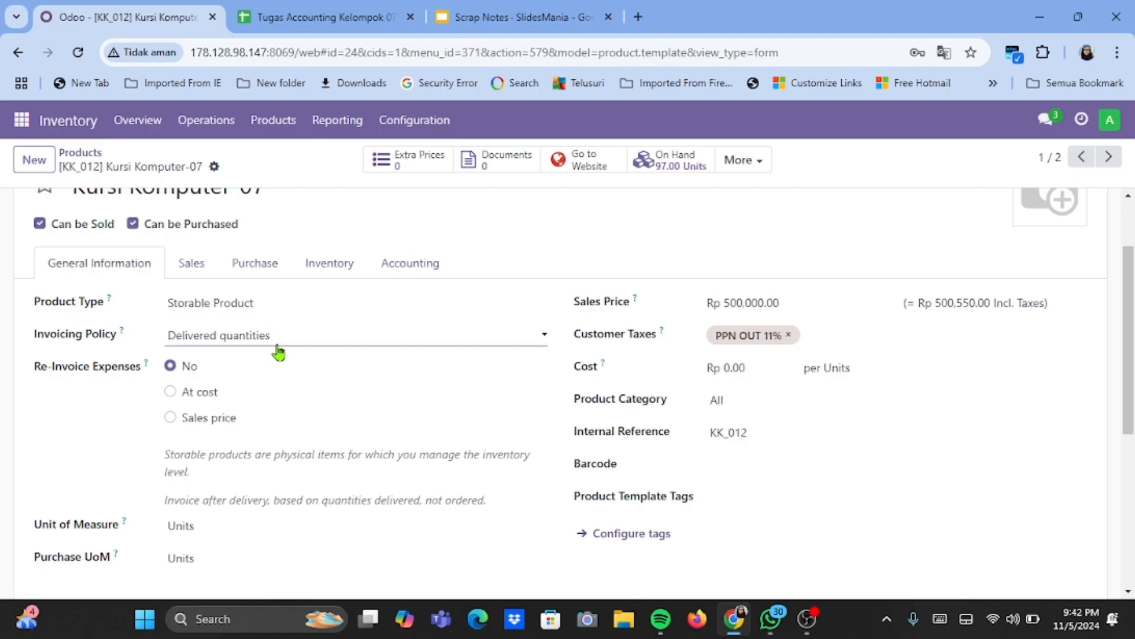
pyautogui.scroll(-1, 278, 352)
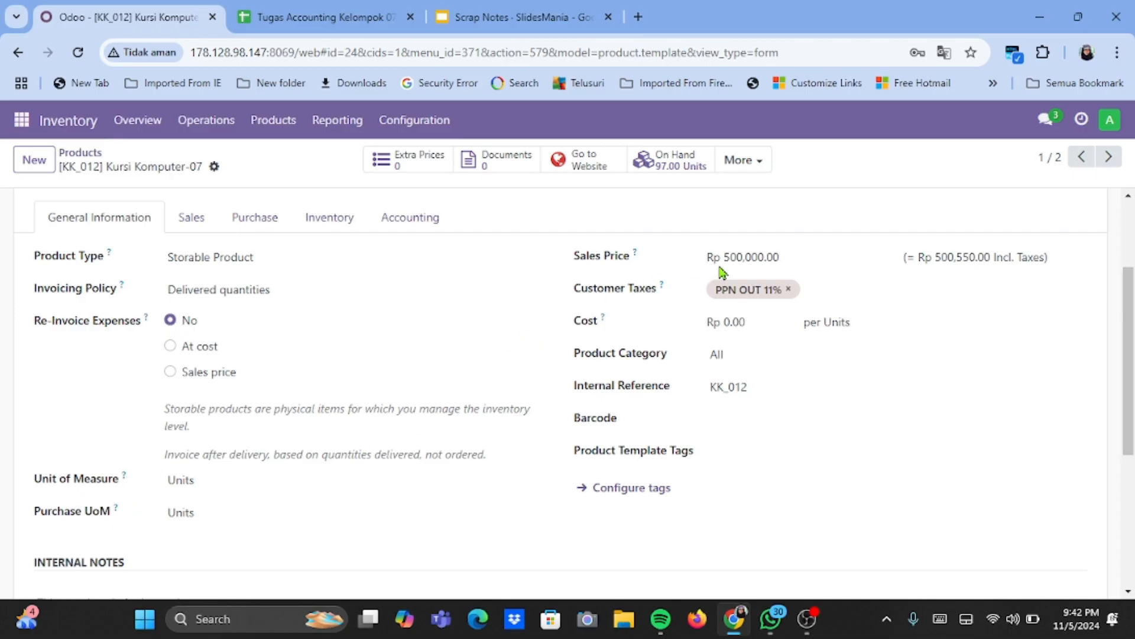
pyautogui.scroll(1, 763, 254)
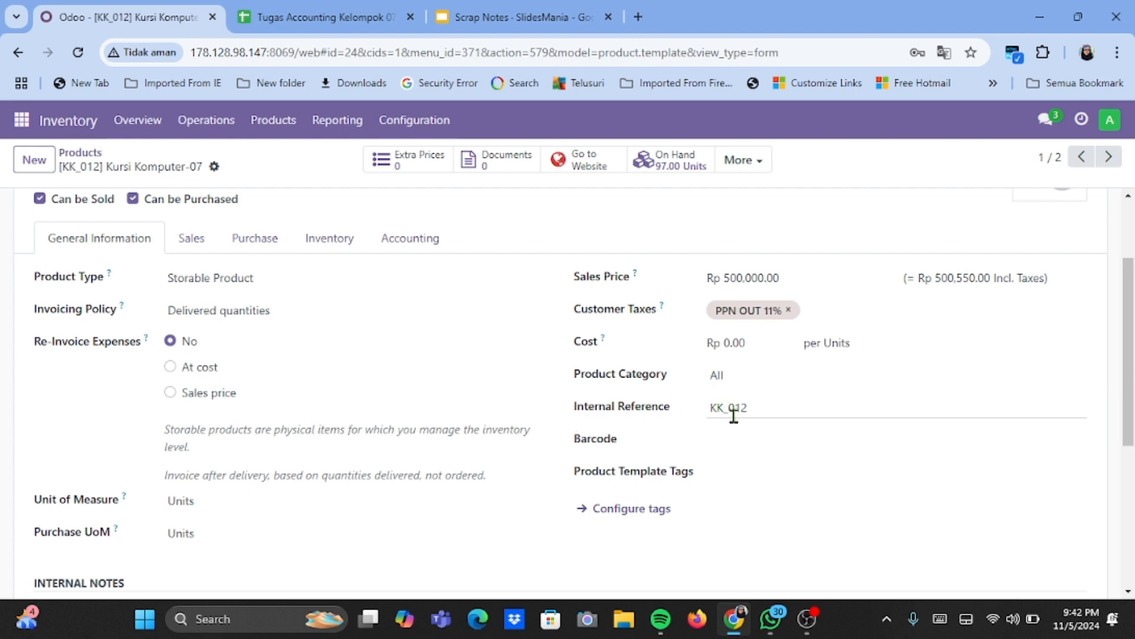
pyautogui.scroll(2, 416, 322)
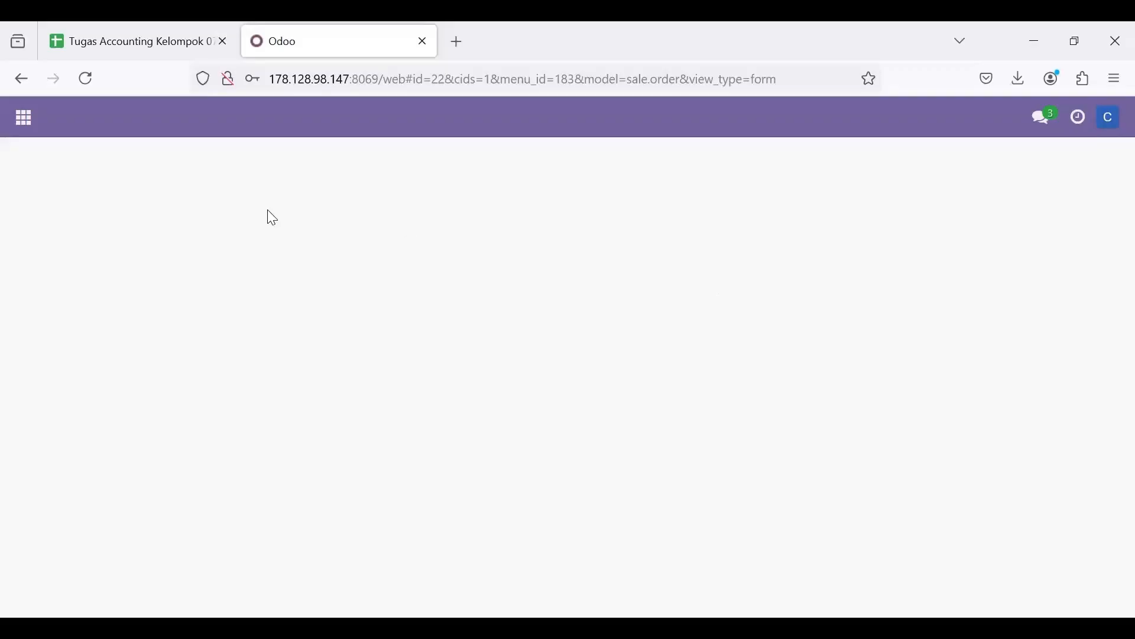
# - Open the sales orders list in the Sales app and start a new order
pyautogui.click(23, 117)
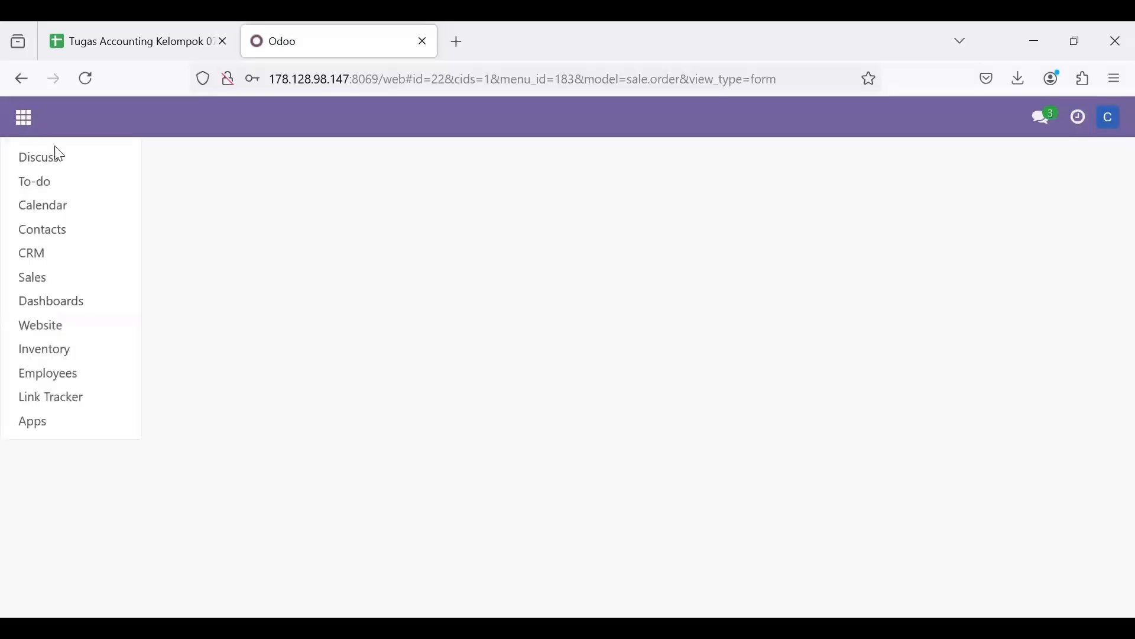
pyautogui.click(51, 273)
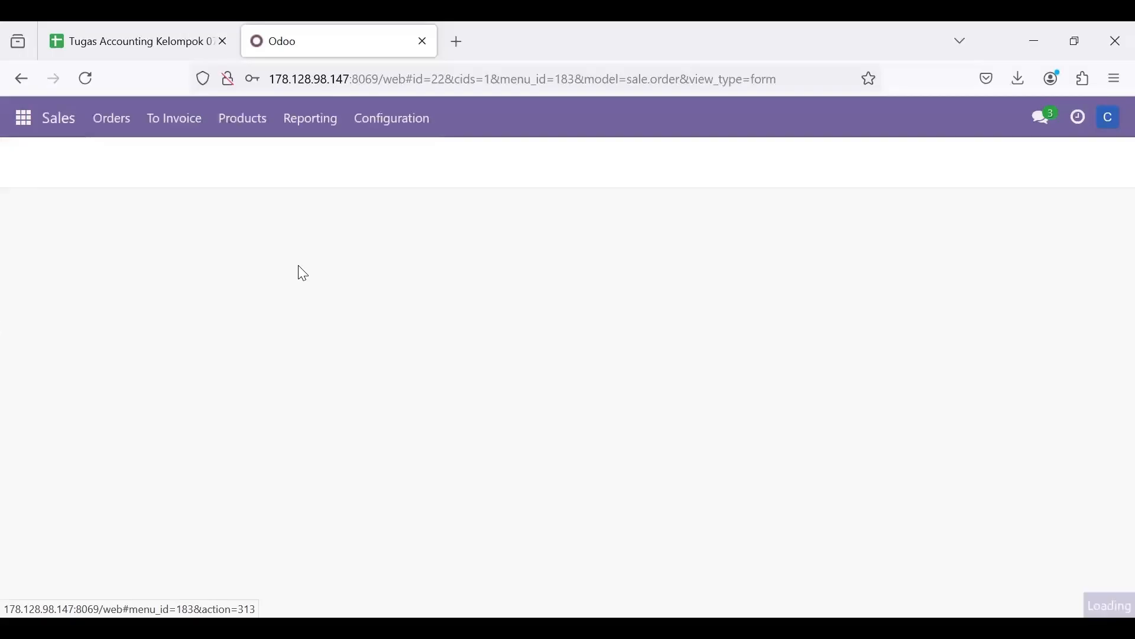
pyautogui.click(124, 136)
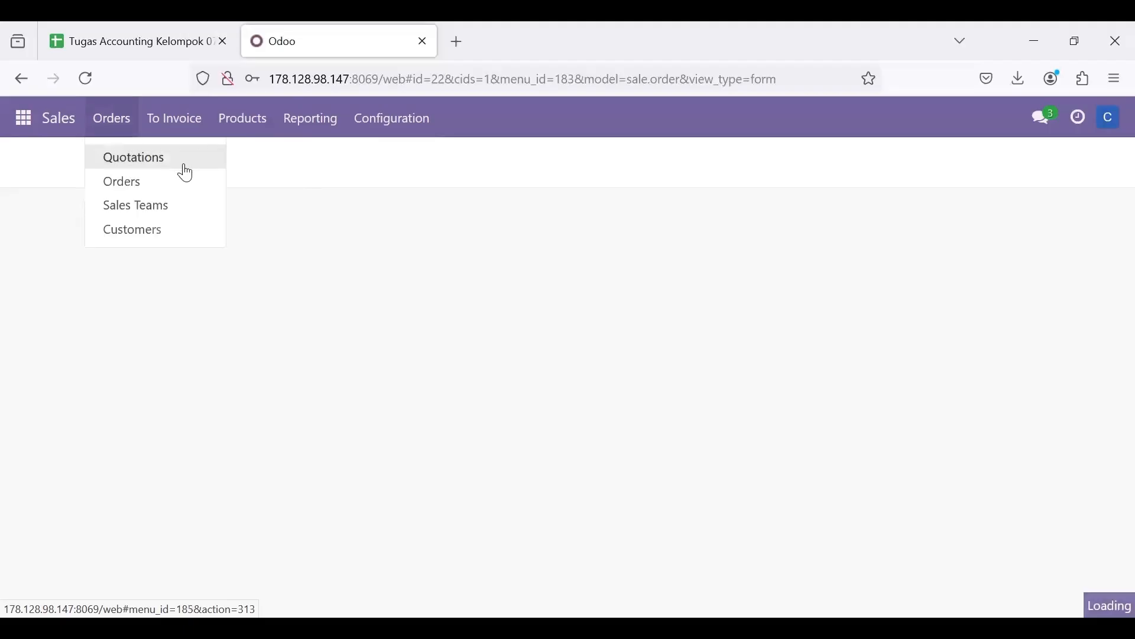
pyautogui.click(142, 189)
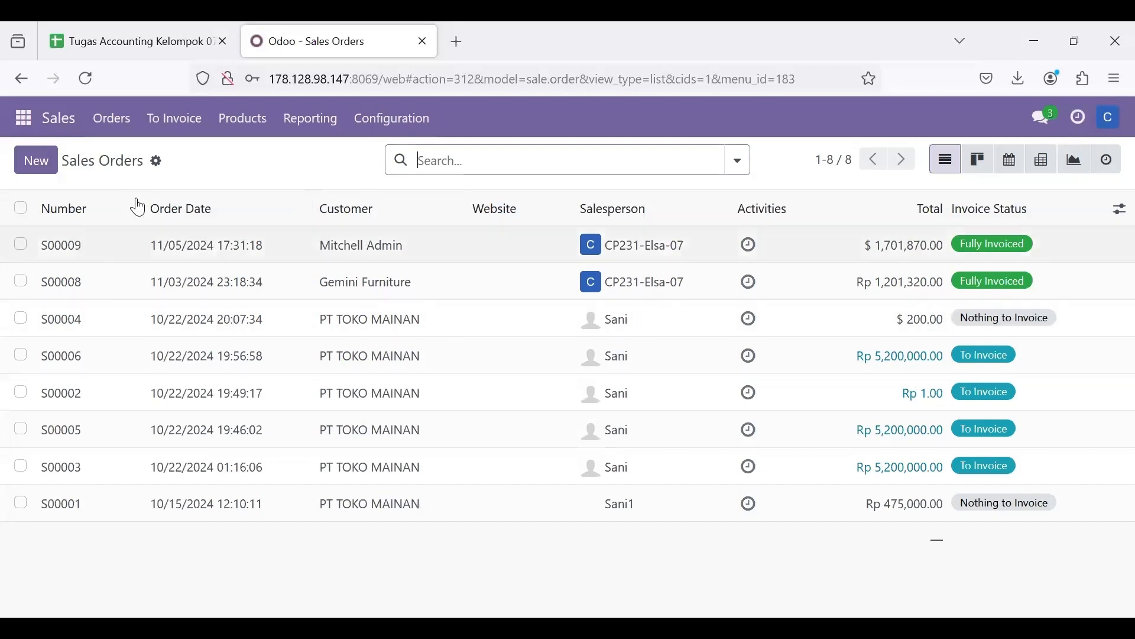
pyautogui.click(50, 173)
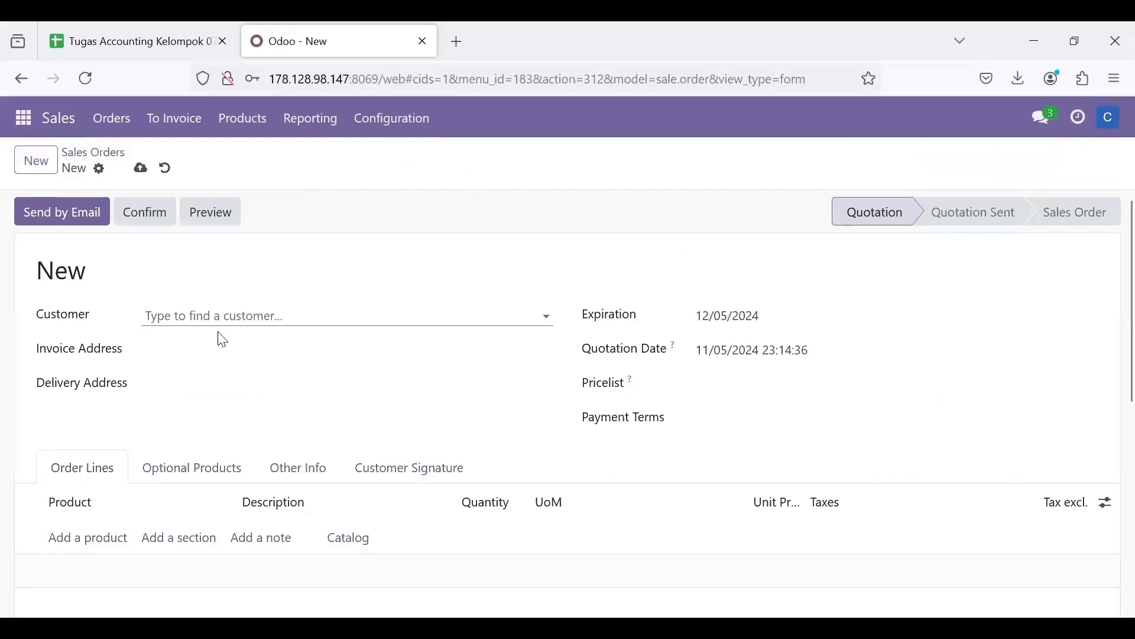
# - Set the new order's customer to Gemini Furniture and its expiration date to 12/05/2024
pyautogui.click(203, 316)
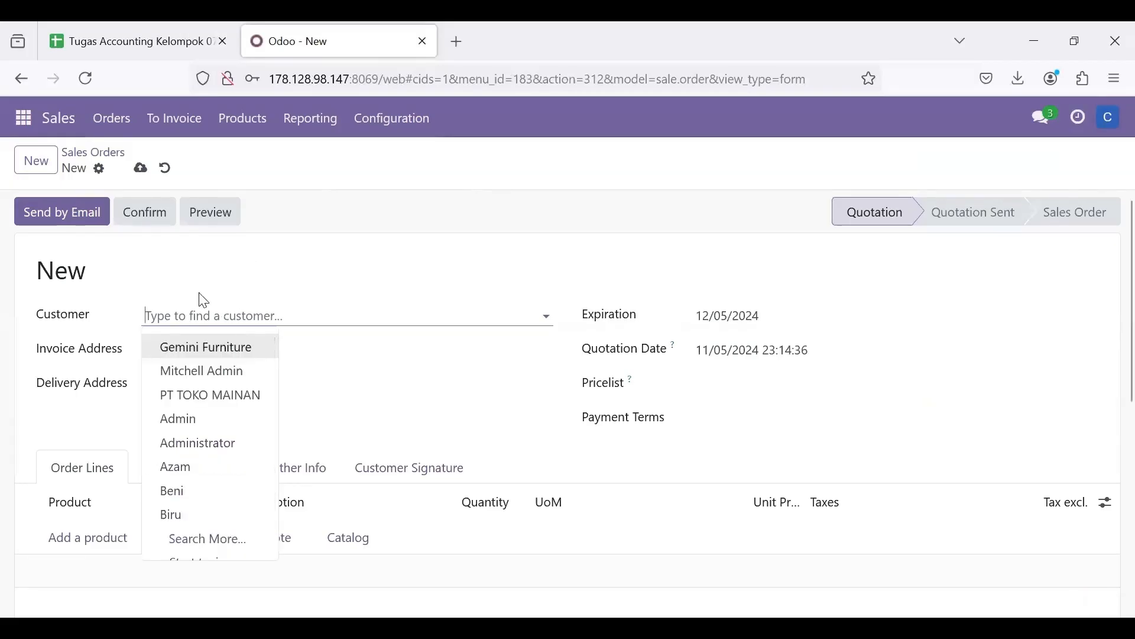
pyautogui.click(211, 349)
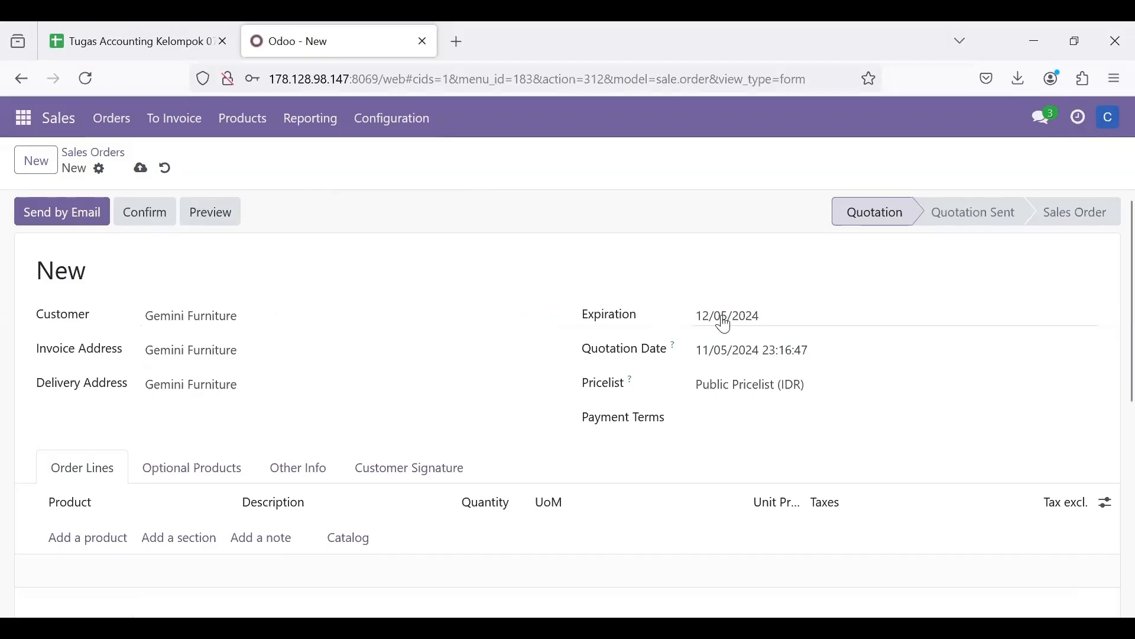
pyautogui.click(754, 319)
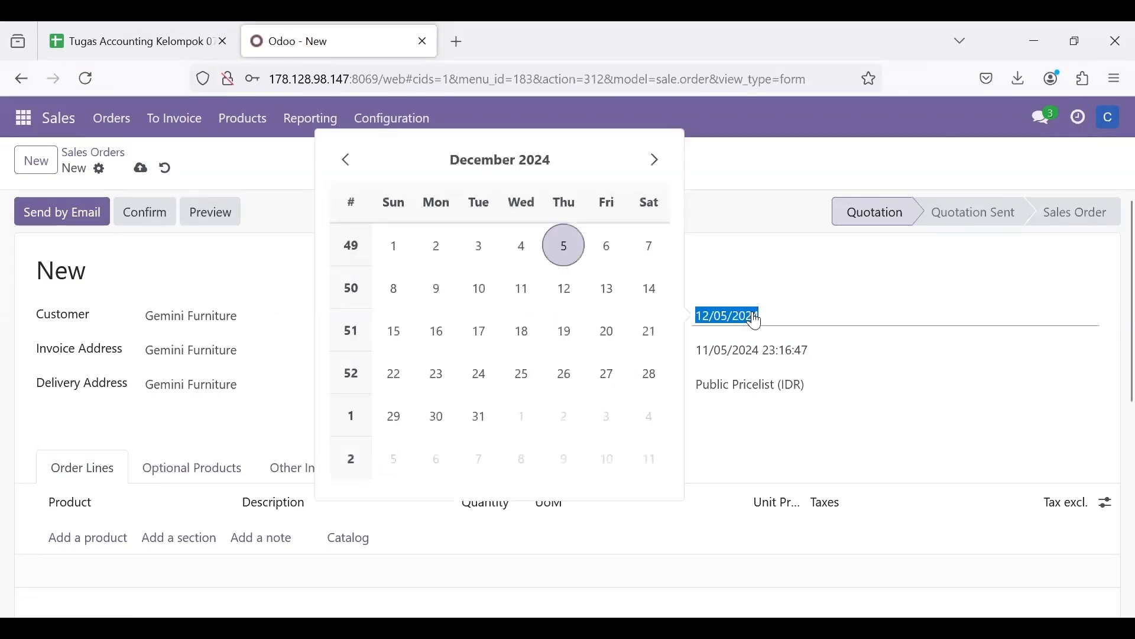
pyautogui.click(563, 255)
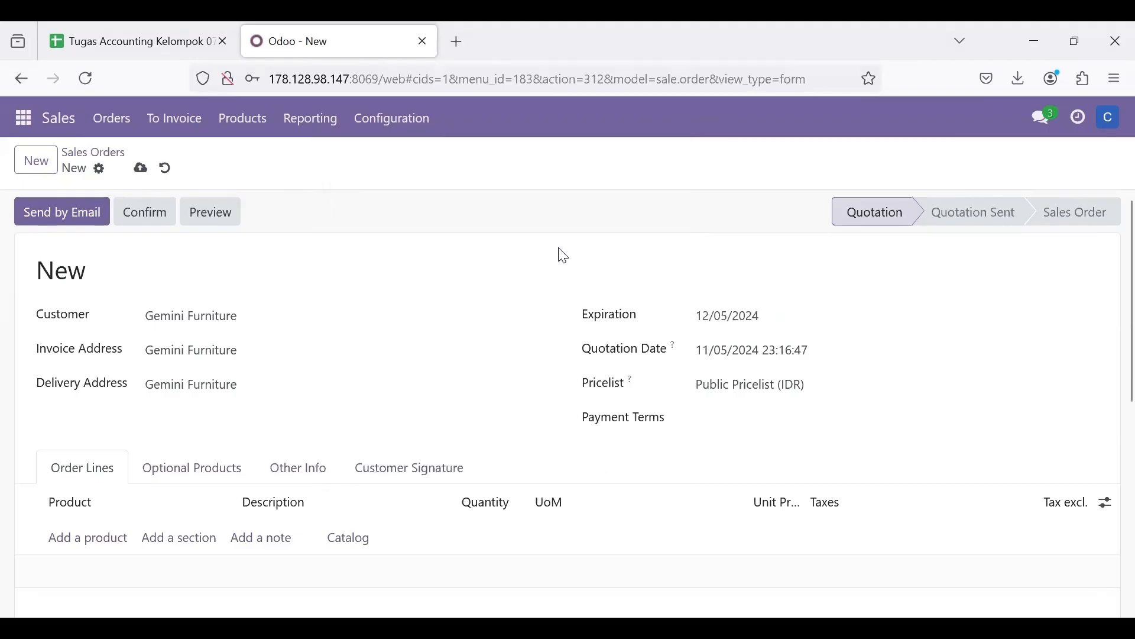
# - Apply 11/05/2024 as the quotation date and set the payment terms to 30 Days
pyautogui.scroll(-1, 811, 349)
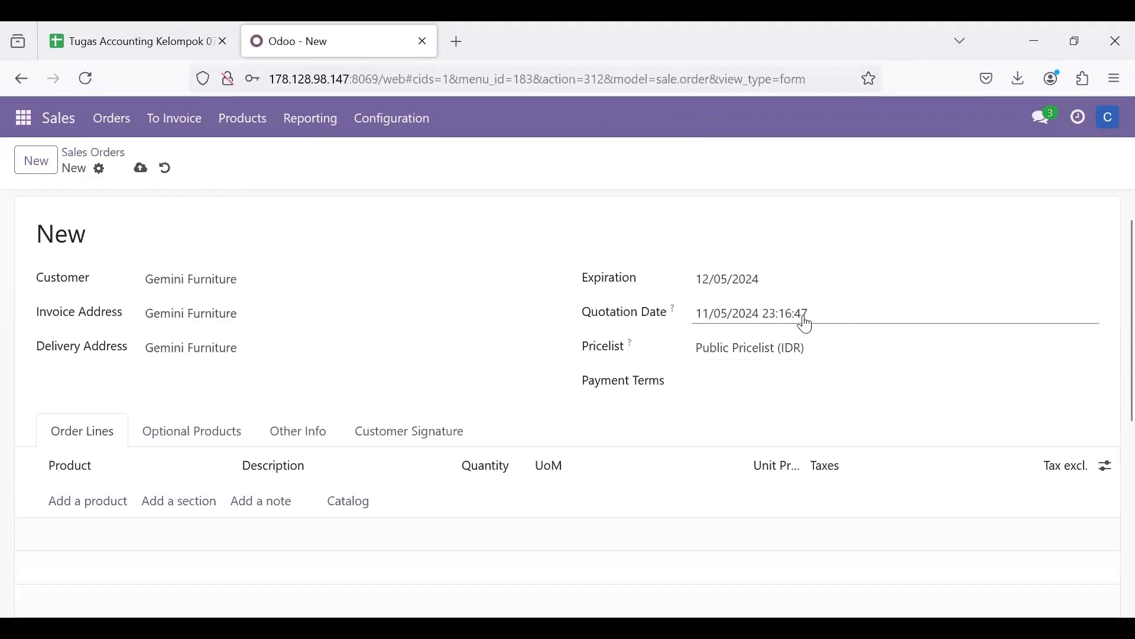
pyautogui.click(805, 323)
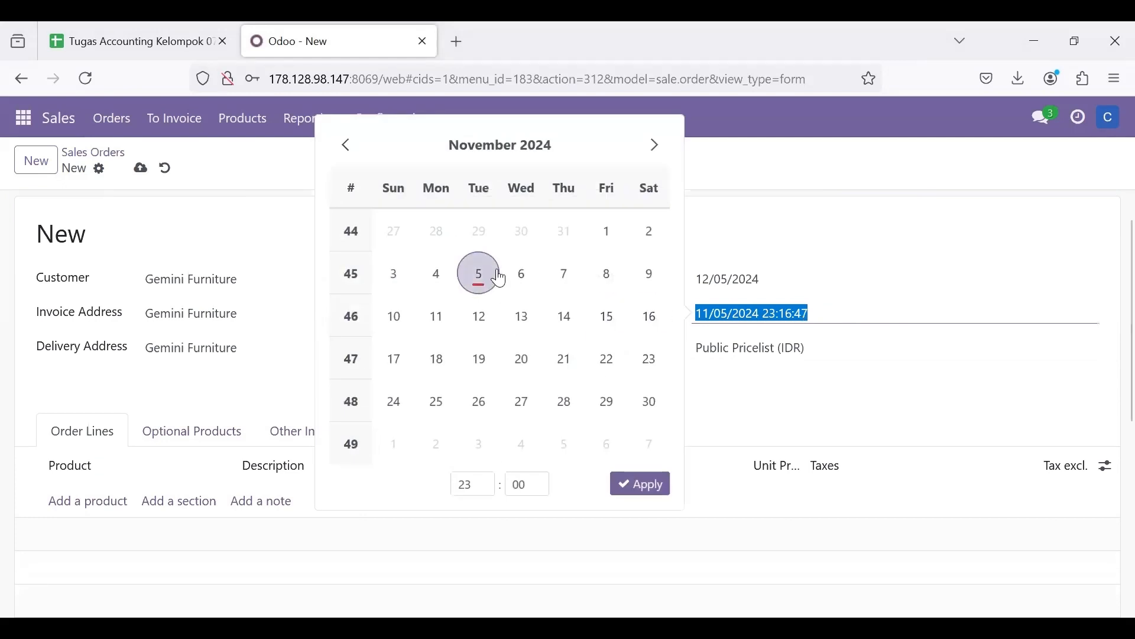
pyautogui.click(638, 490)
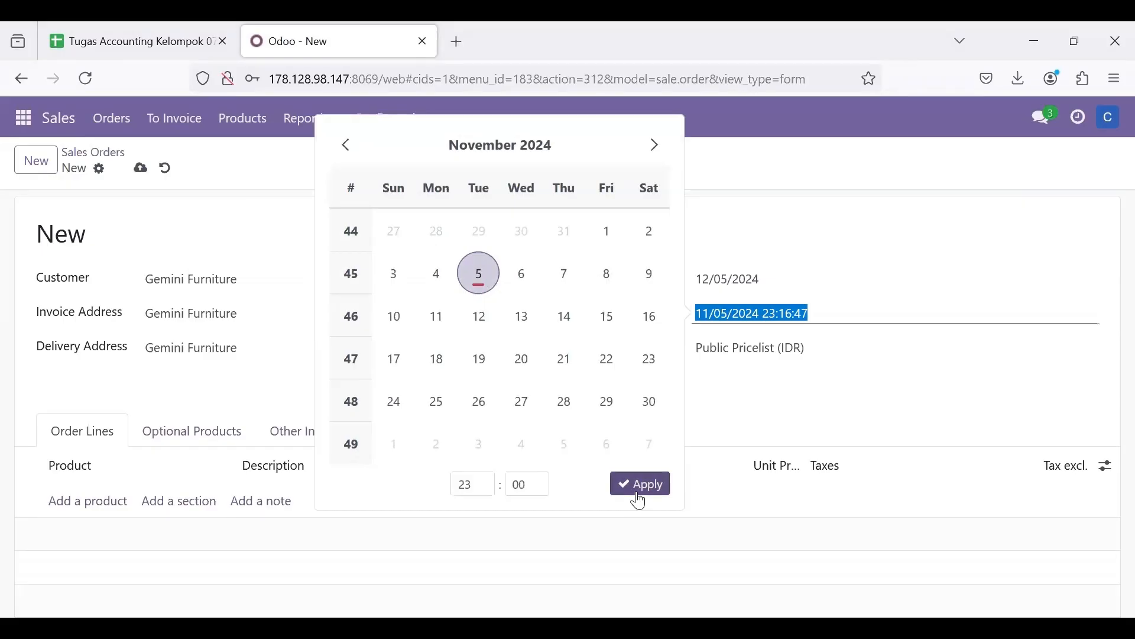
pyautogui.click(754, 384)
pyautogui.click(739, 387)
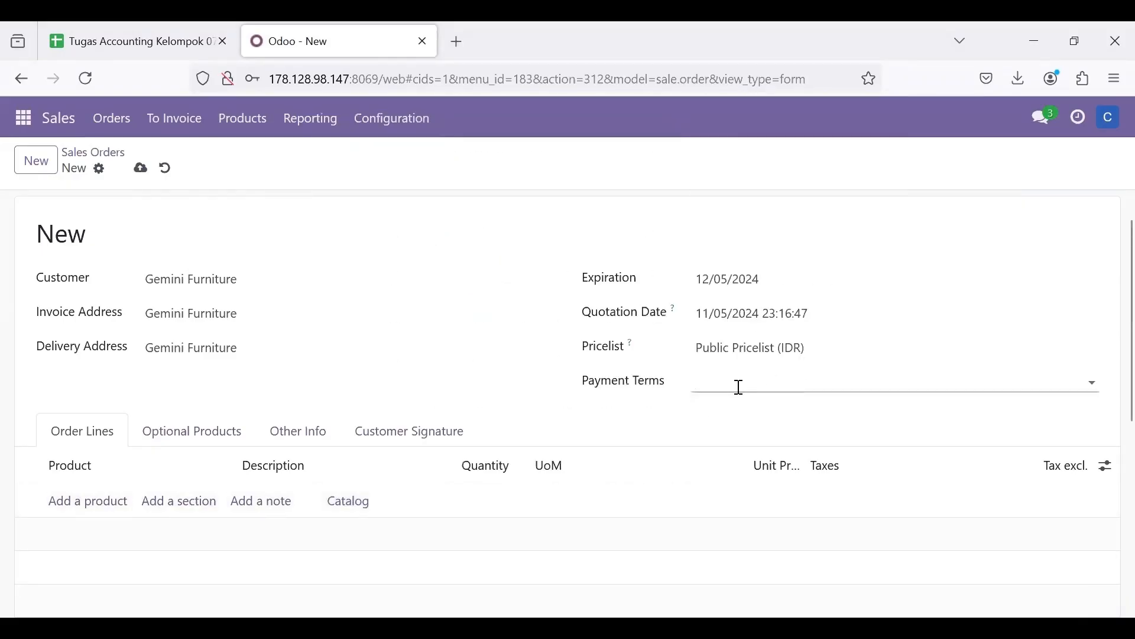
pyautogui.click(719, 388)
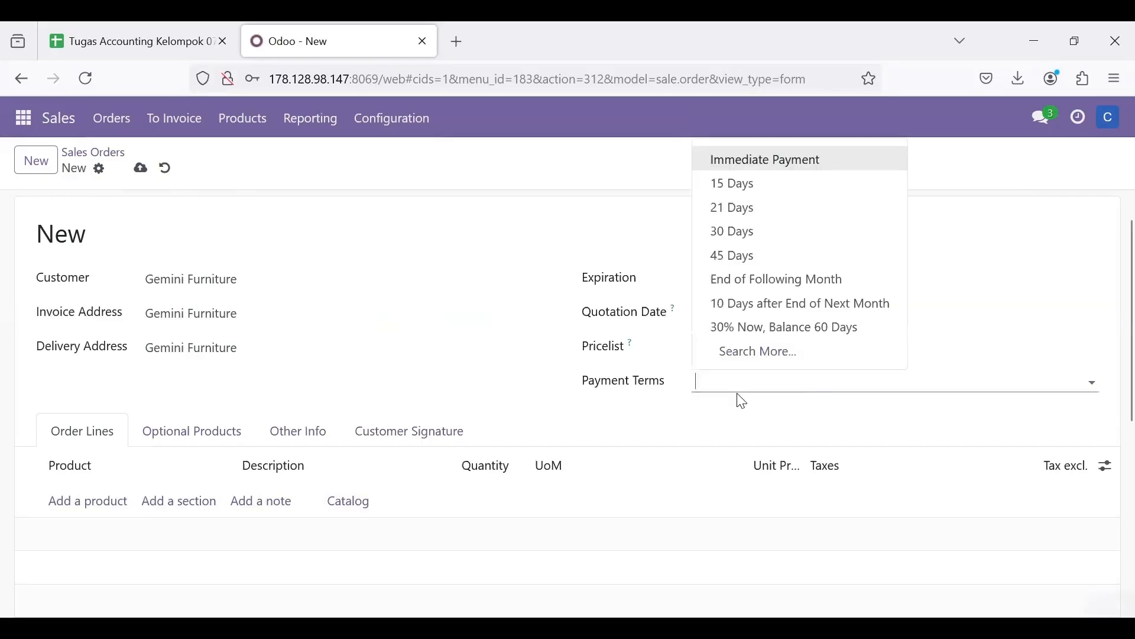
pyautogui.click(755, 237)
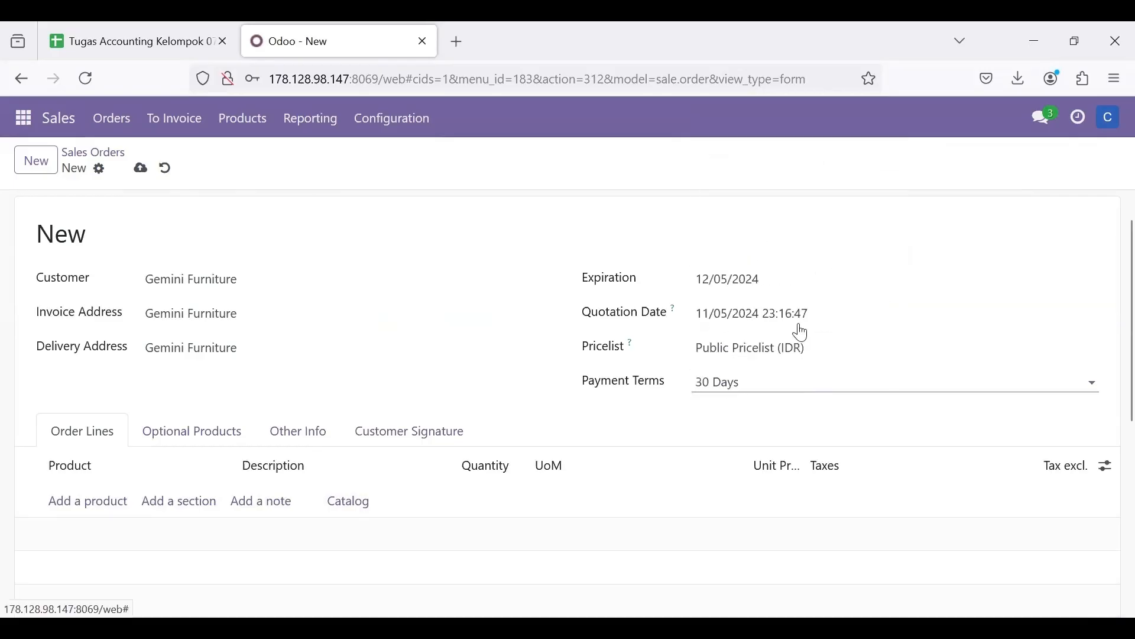
# - Review the product names, quantities, unit prices and taxes in the Tugas Accounting Kelompok 07 spreadsheet
pyautogui.scroll(-1, 495, 442)
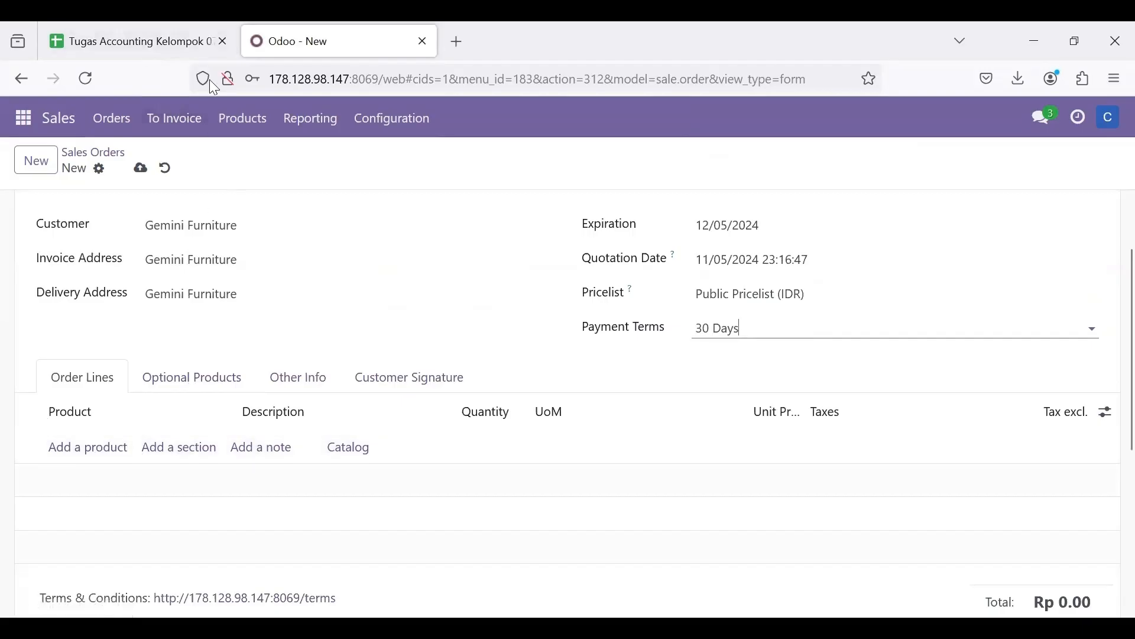
pyautogui.click(116, 27)
pyautogui.scroll(-1, 271, 378)
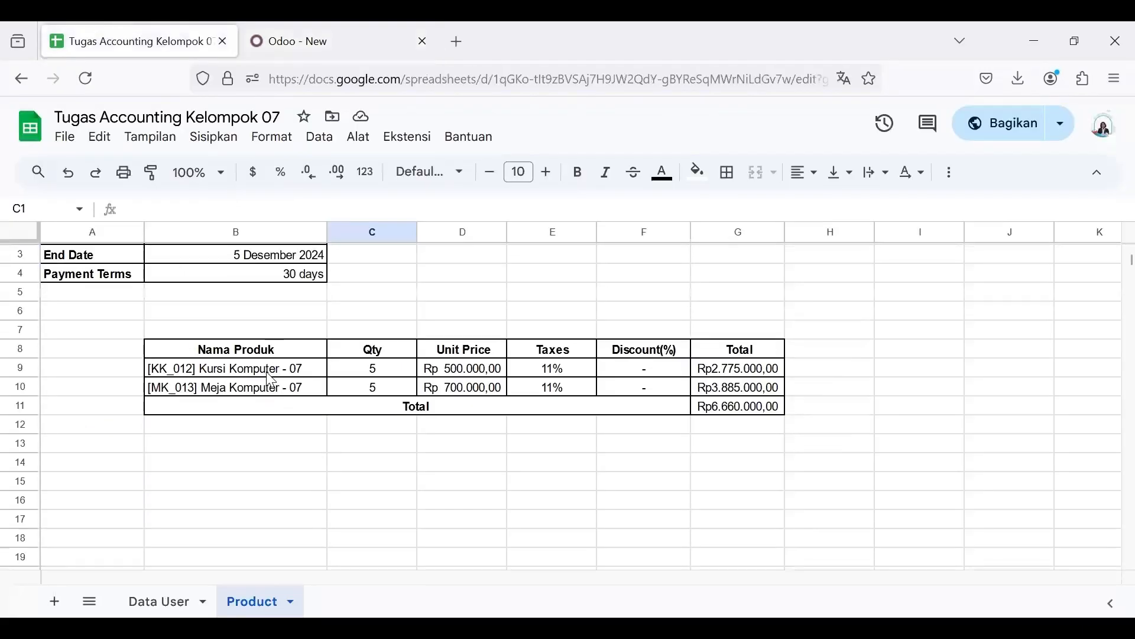
pyautogui.scroll(-1, 271, 380)
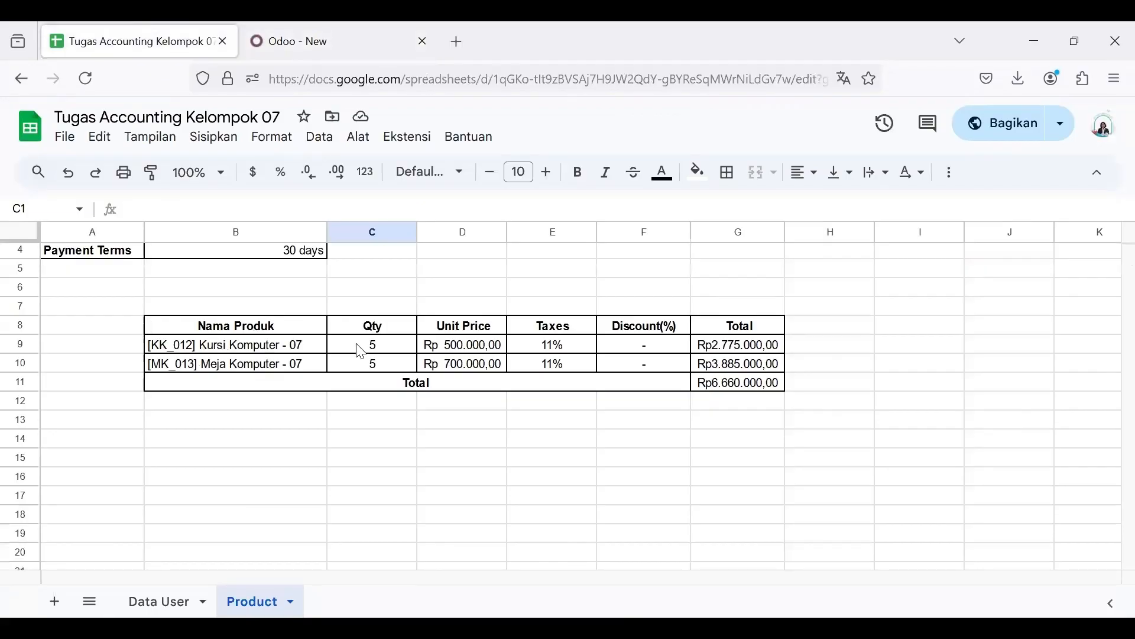
# - Return to the Odoo order and add [KK_012] Kursi Komputer-07 as an order line
pyautogui.click(313, 27)
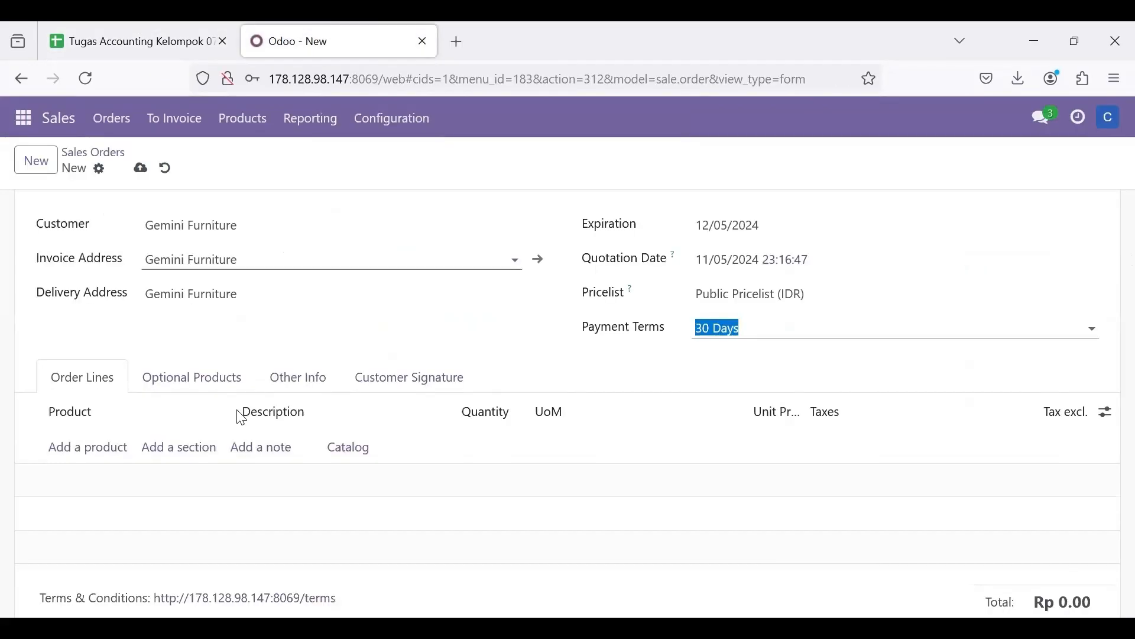
pyautogui.click(61, 454)
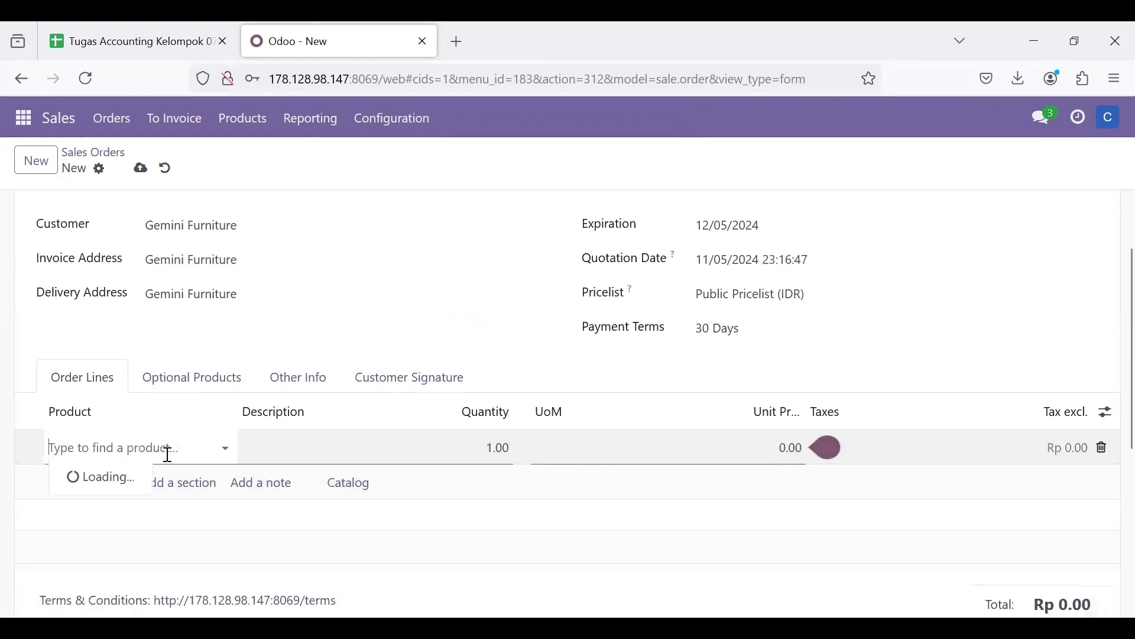
pyautogui.write('Kursi')
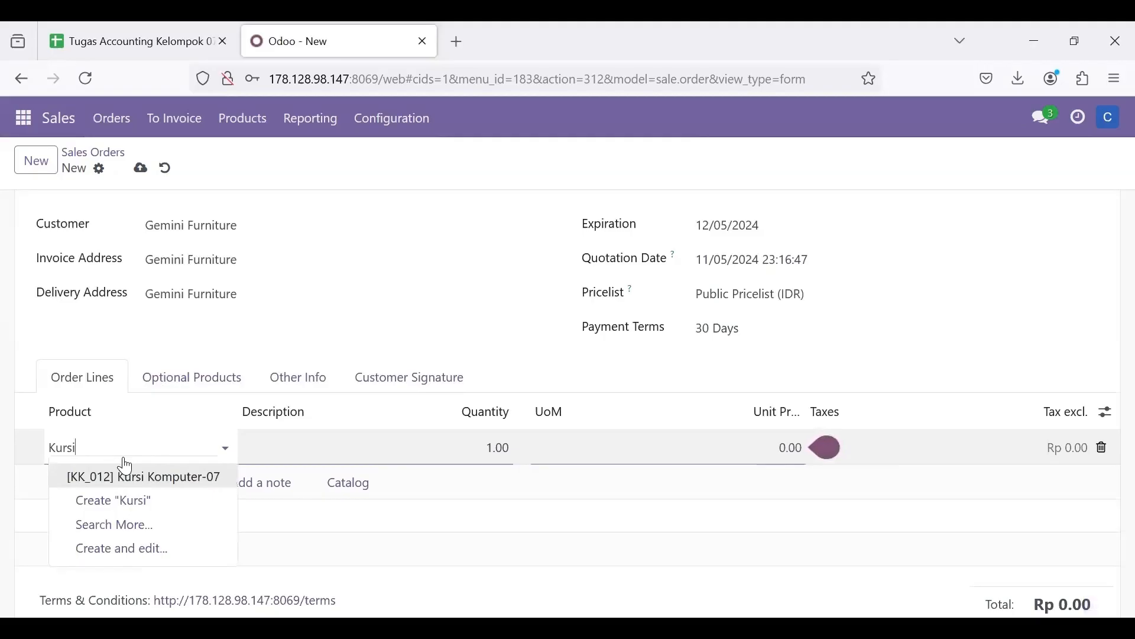
pyautogui.click(142, 477)
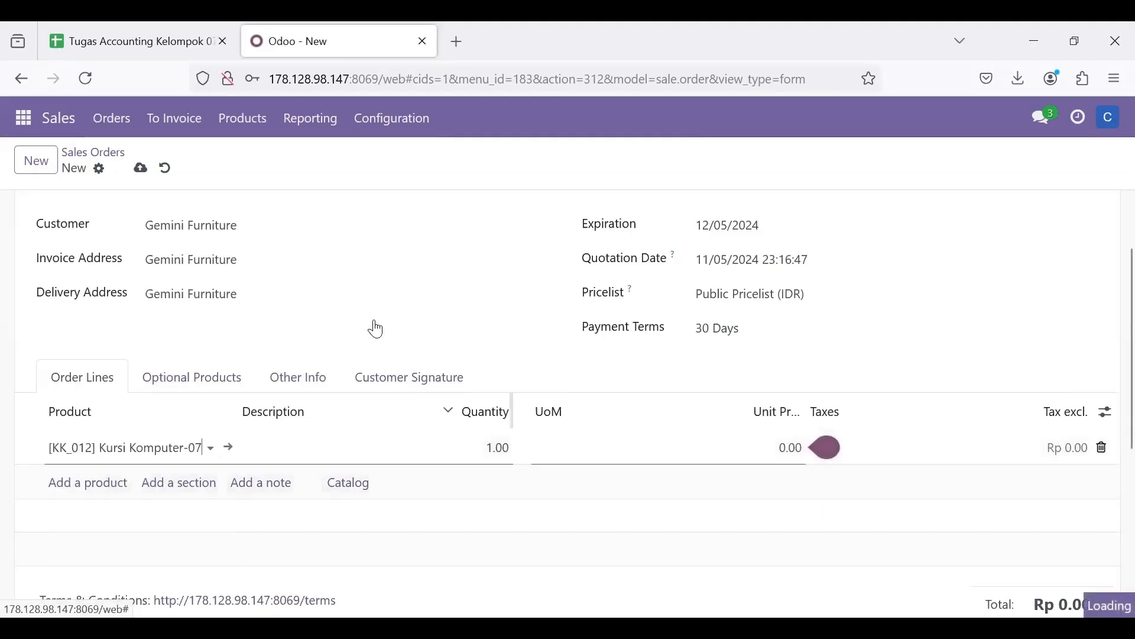
# - Check the Kursi Komputer quantity in the spreadsheet and set that order line's quantity to 5
pyautogui.click(91, 23)
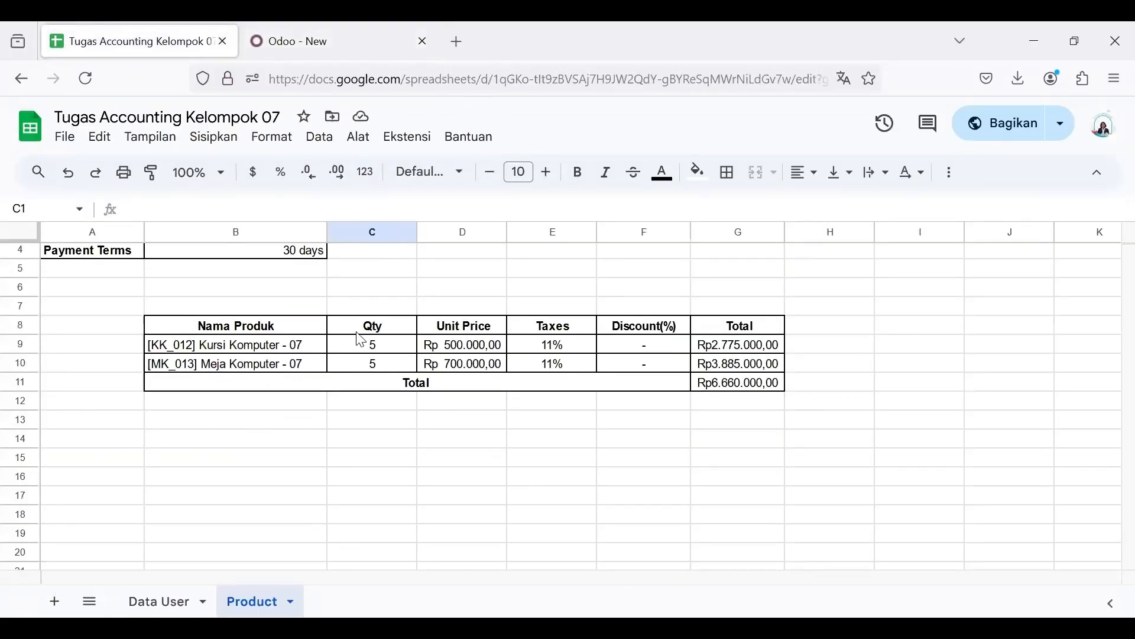
pyautogui.click(301, 24)
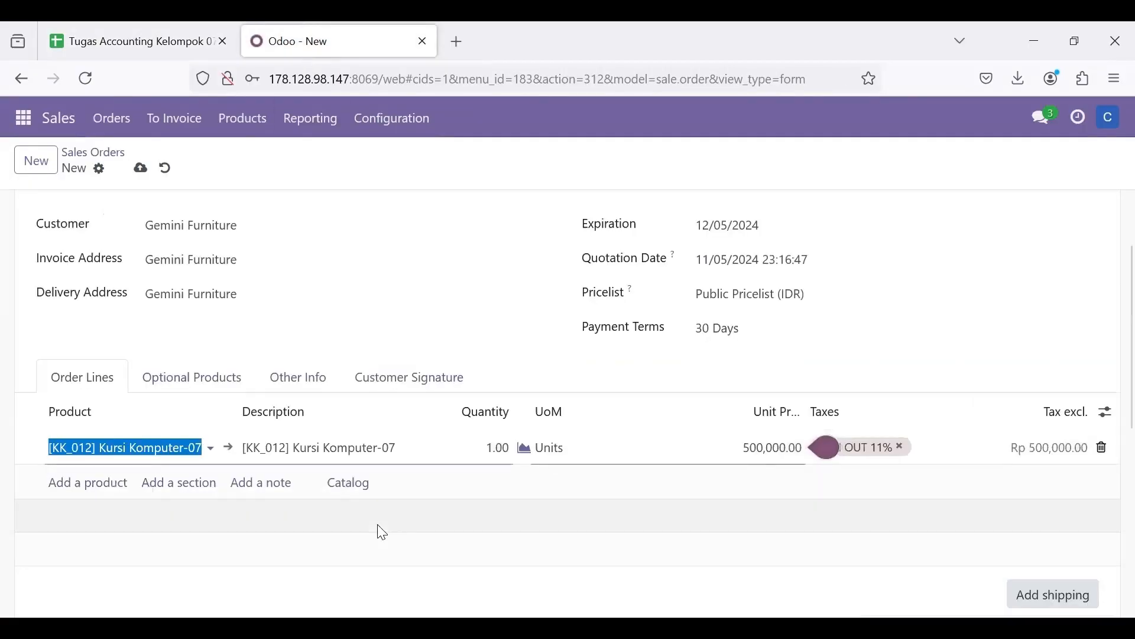
pyautogui.click(504, 447)
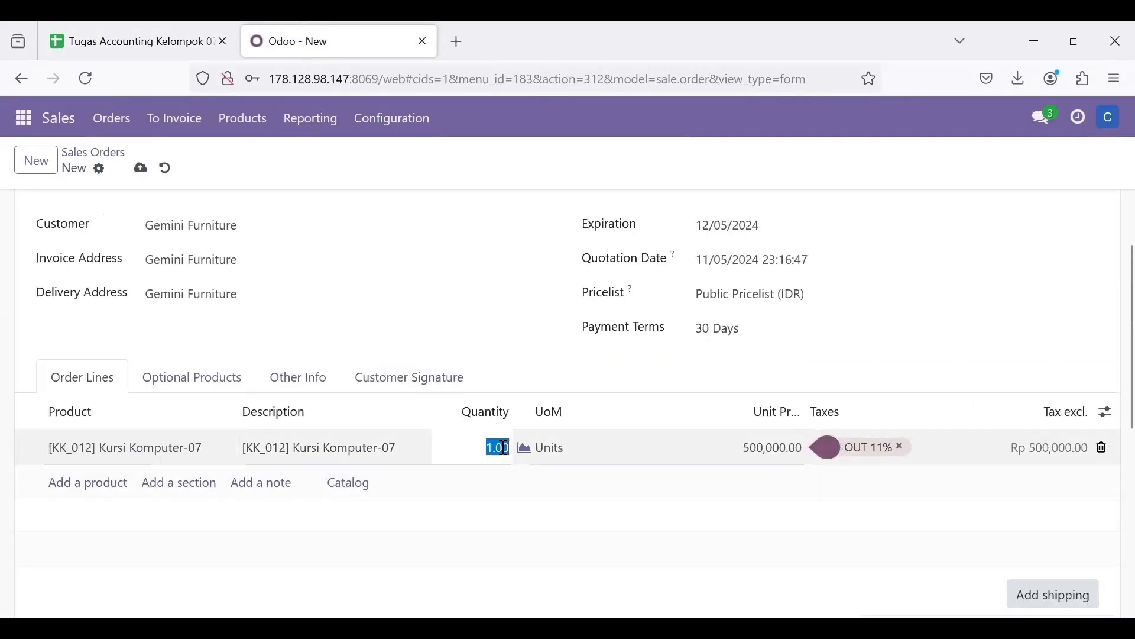
pyautogui.write('5')
pyautogui.click(536, 496)
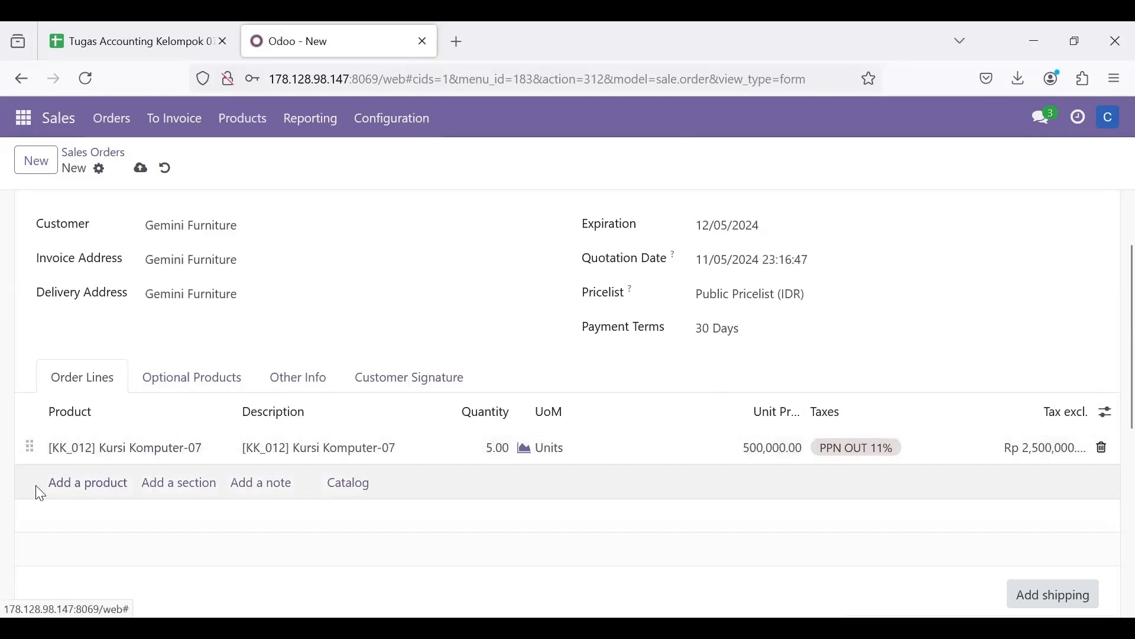
# - Add [MK_013] Meja Komputer-07 as a second order line
pyautogui.click(87, 491)
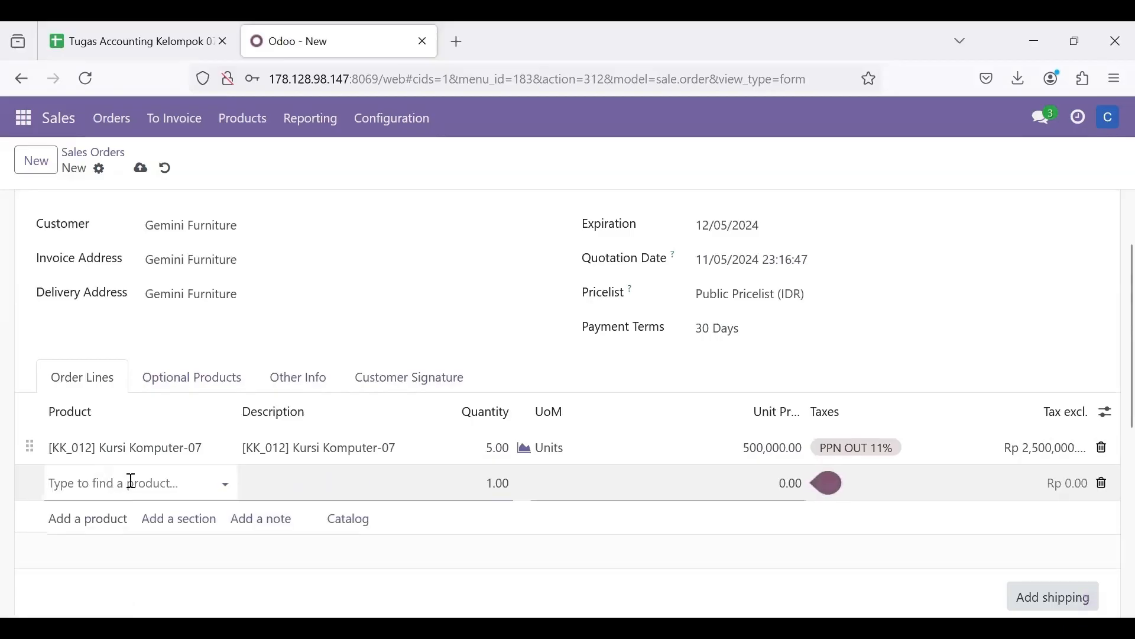
pyautogui.write('Meja')
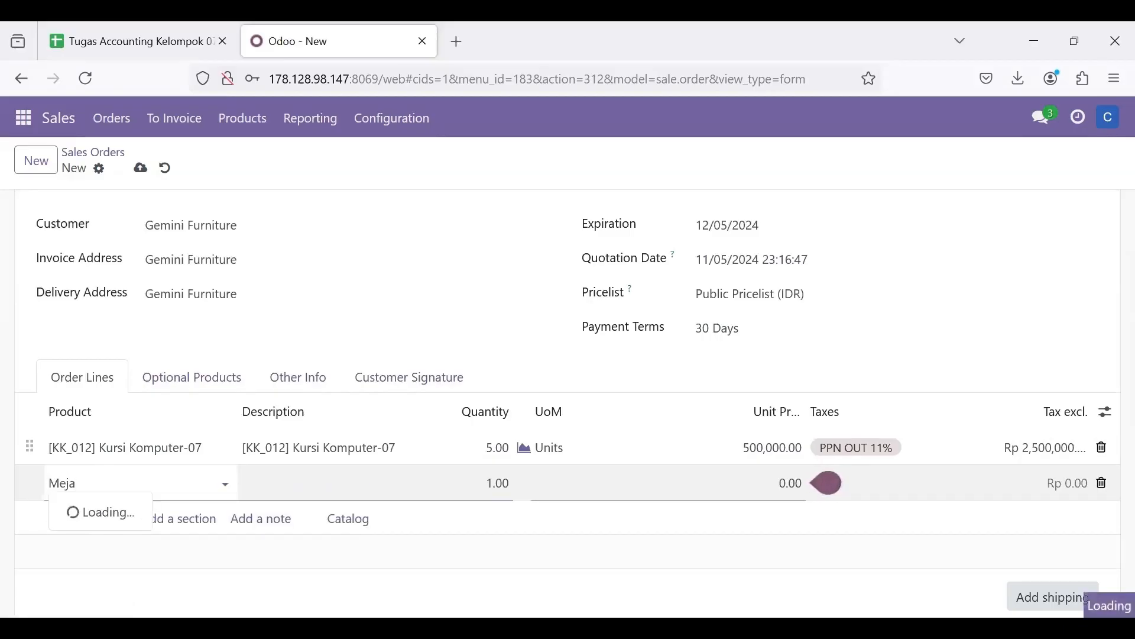
pyautogui.write(' Komputer')
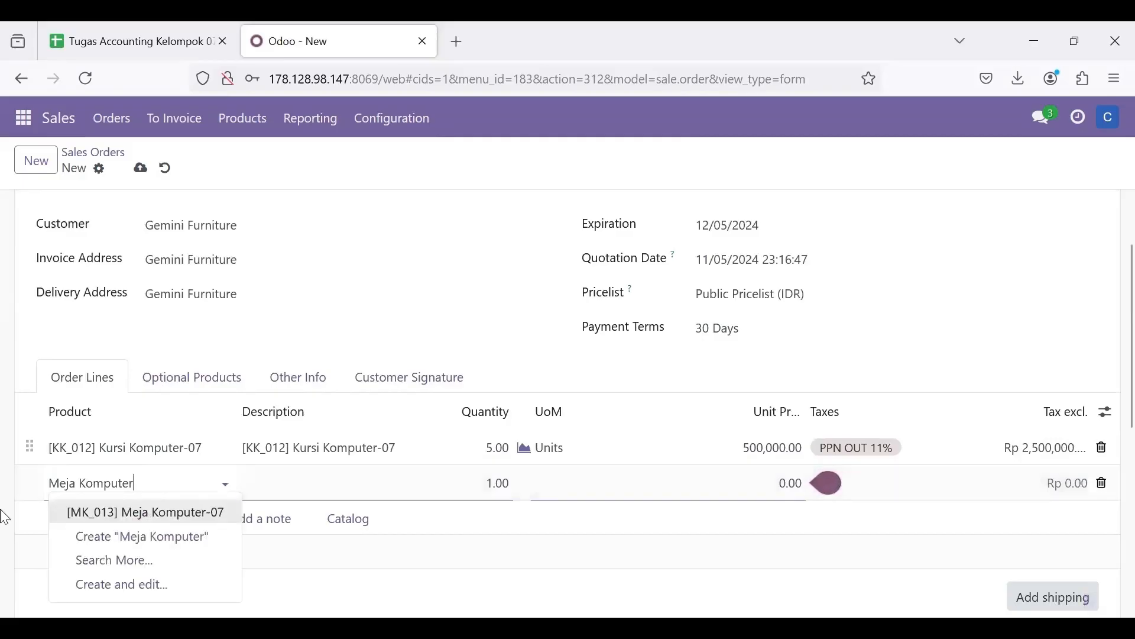
pyautogui.click(197, 519)
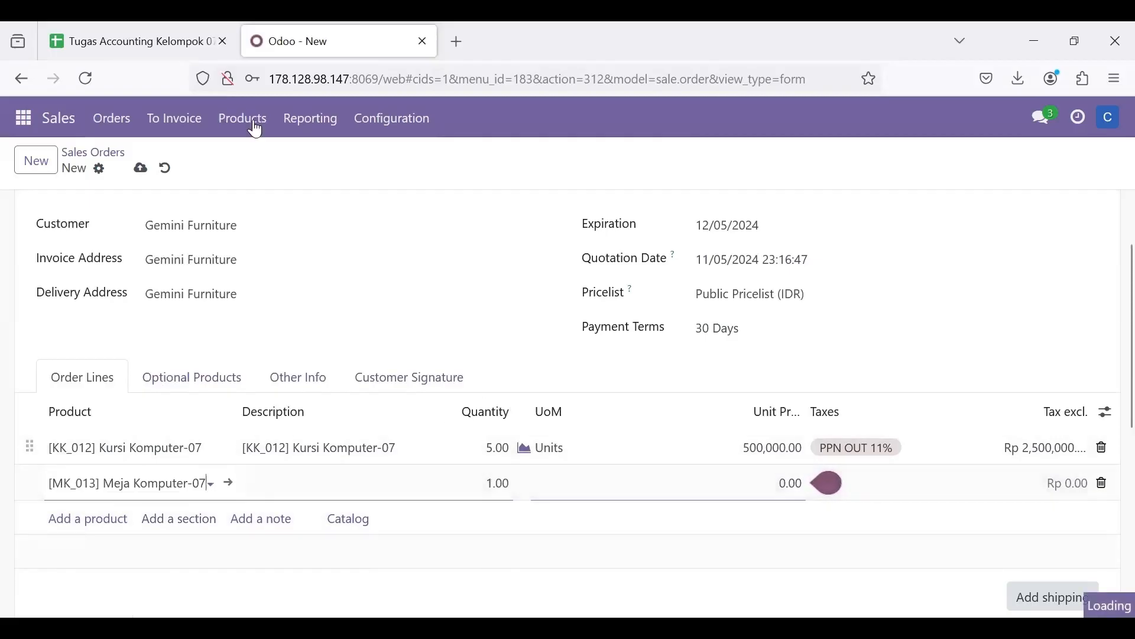
# - Check the Meja Komputer quantity in the spreadsheet and set that order line's quantity to 5
pyautogui.click(123, 26)
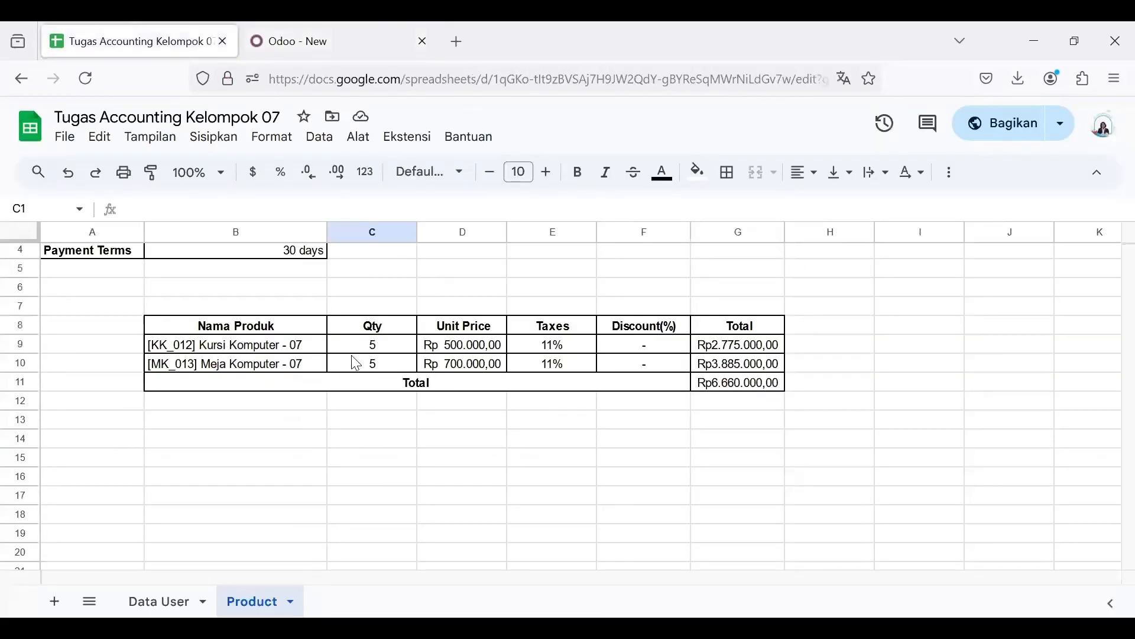
pyautogui.click(306, 25)
pyautogui.click(500, 484)
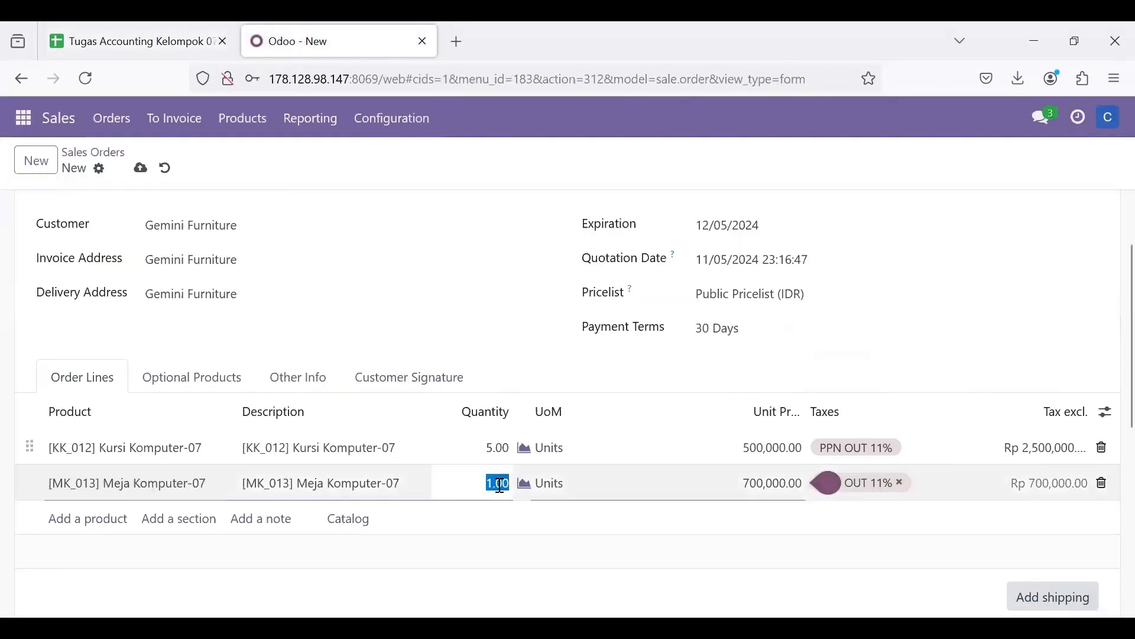
pyautogui.write('5')
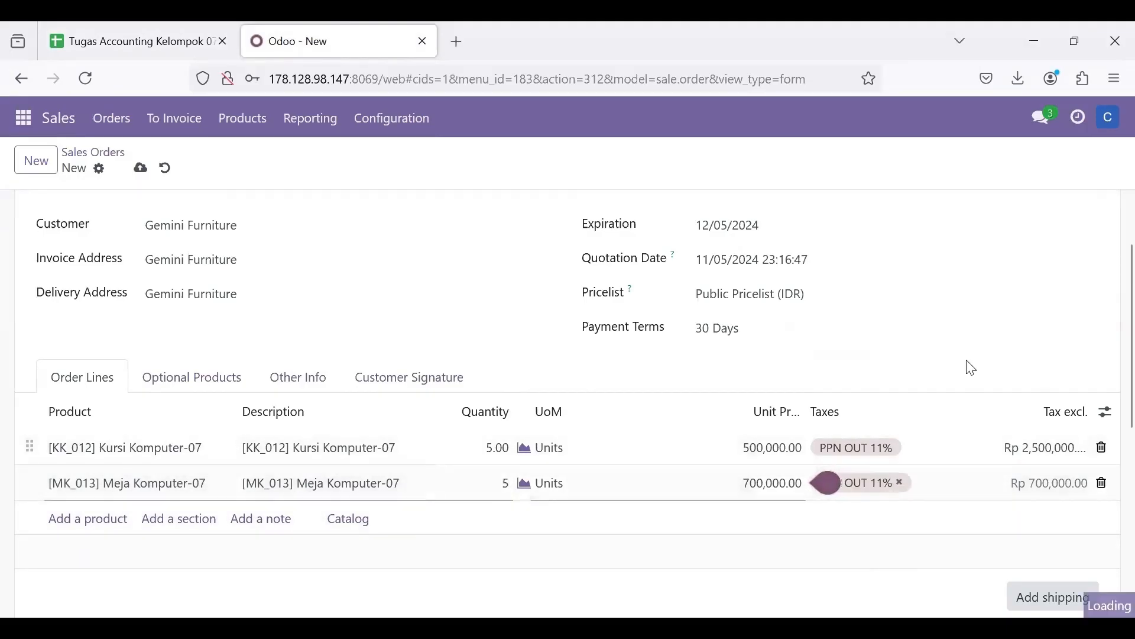
pyautogui.scroll(-1, 970, 367)
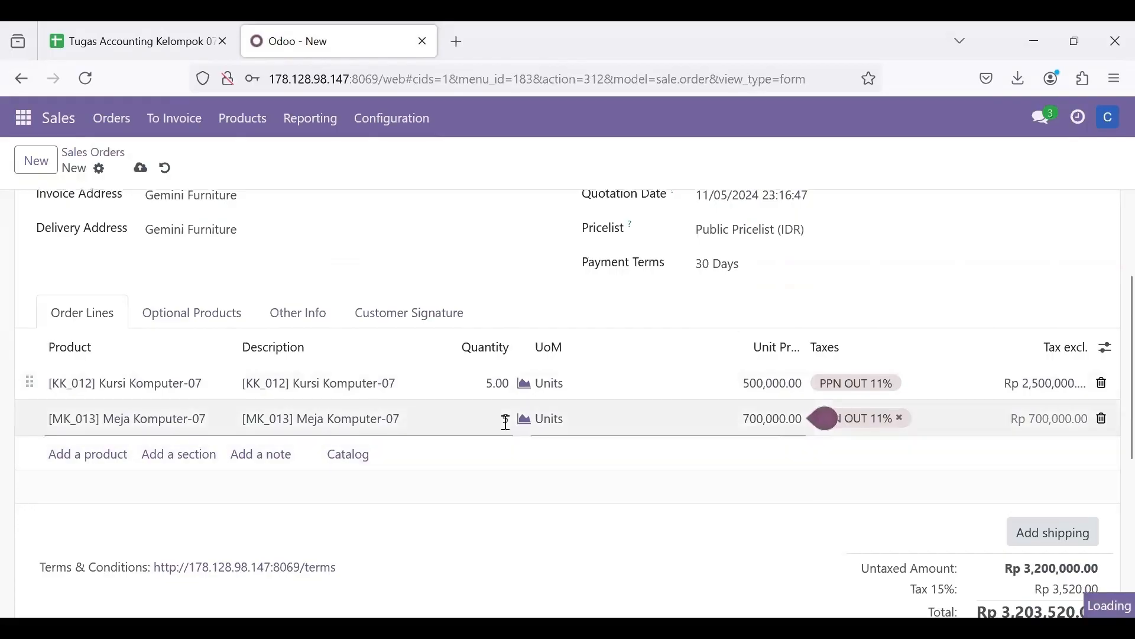
# - Review the sales order's header, product lines and totals against the product table in the assignment spreadsheet
pyautogui.click(507, 422)
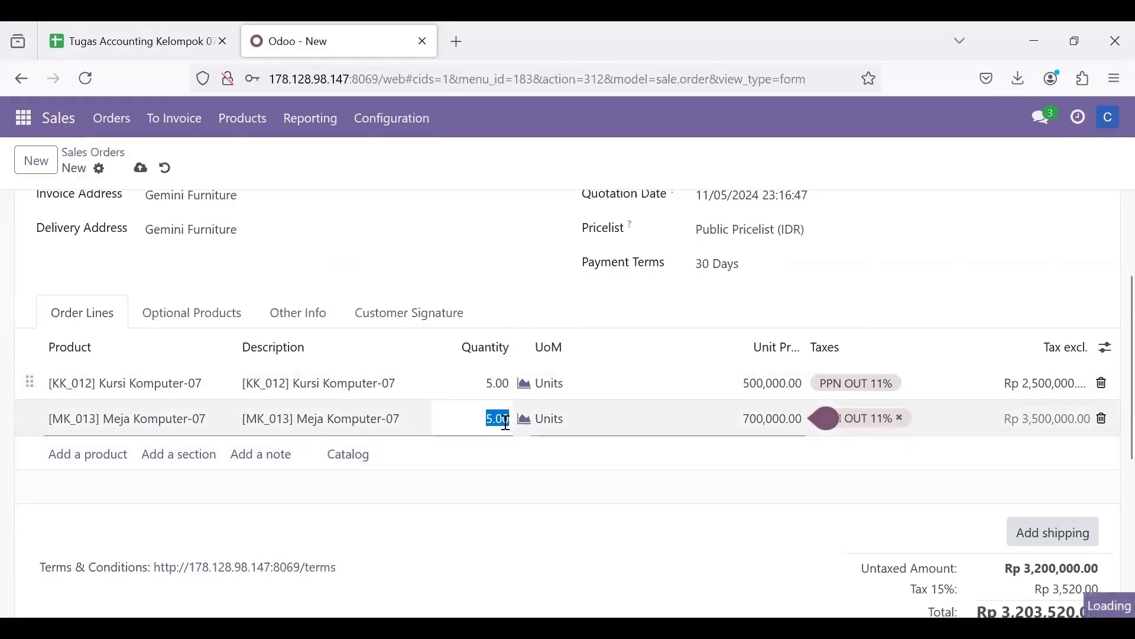
pyautogui.scroll(-3, 507, 427)
pyautogui.click(507, 430)
pyautogui.scroll(2, 1068, 514)
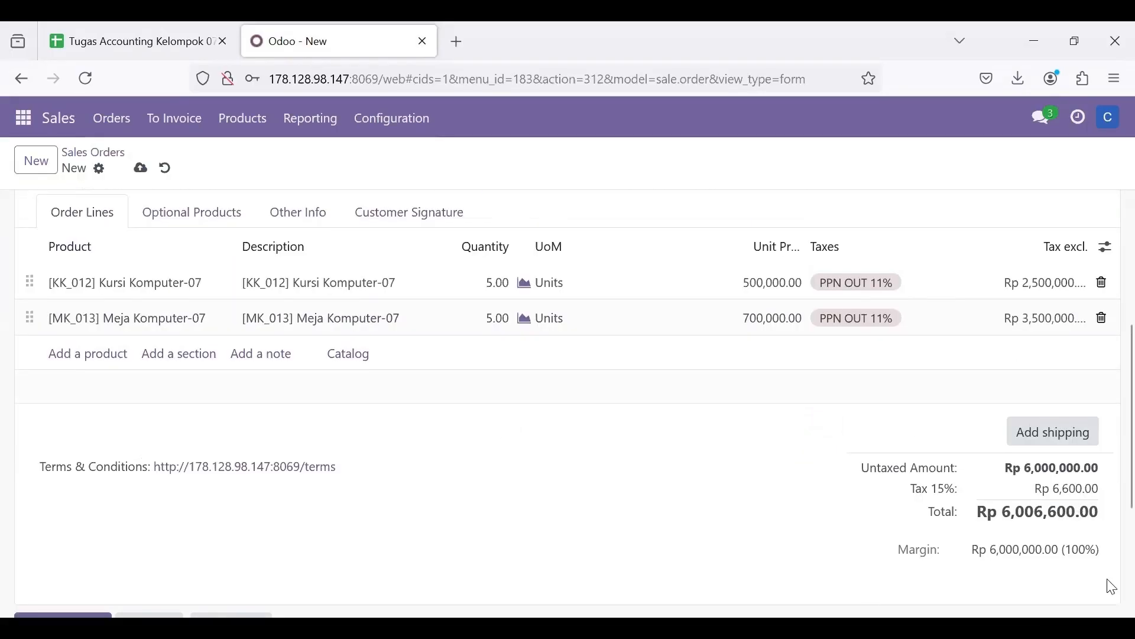
pyautogui.scroll(1, 944, 518)
pyautogui.scroll(4, 1009, 526)
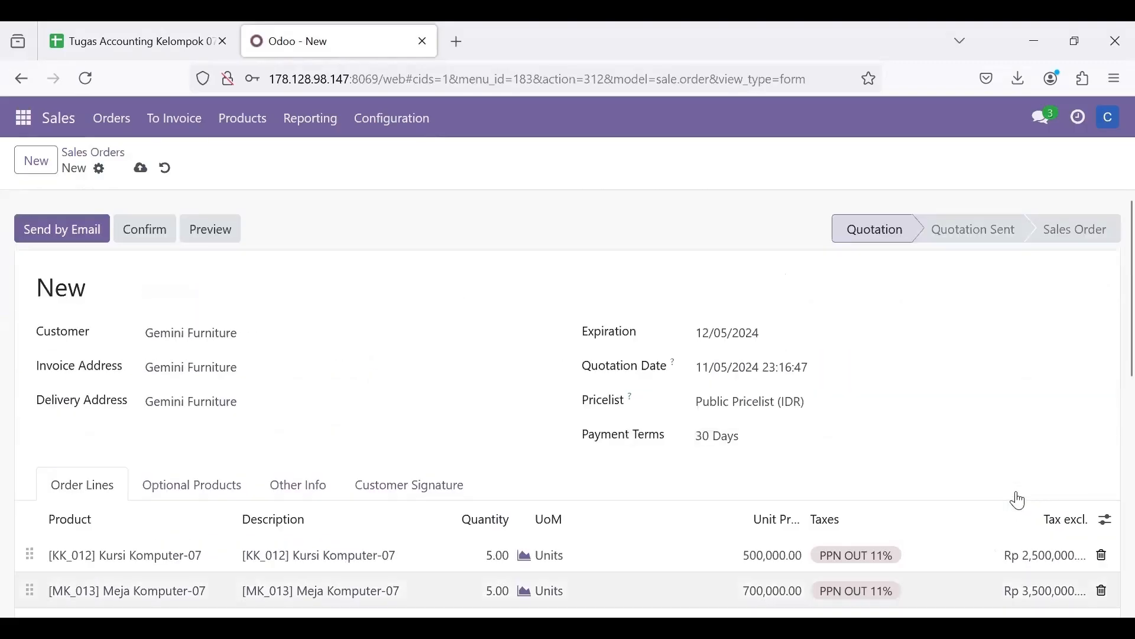
pyautogui.scroll(-2, 1017, 497)
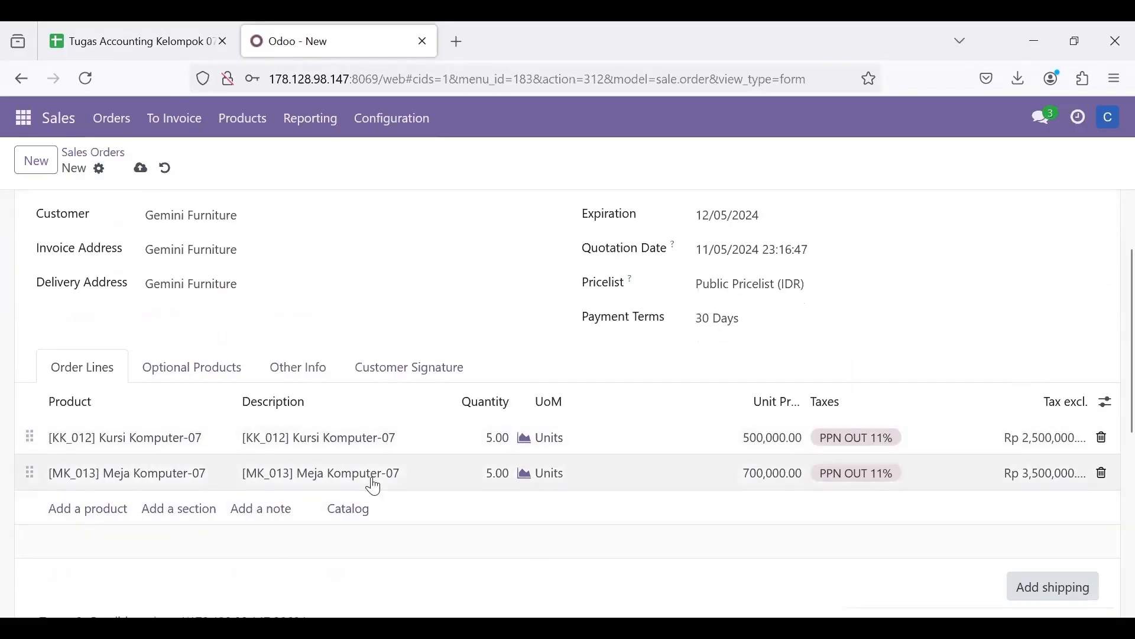
pyautogui.scroll(1, 466, 443)
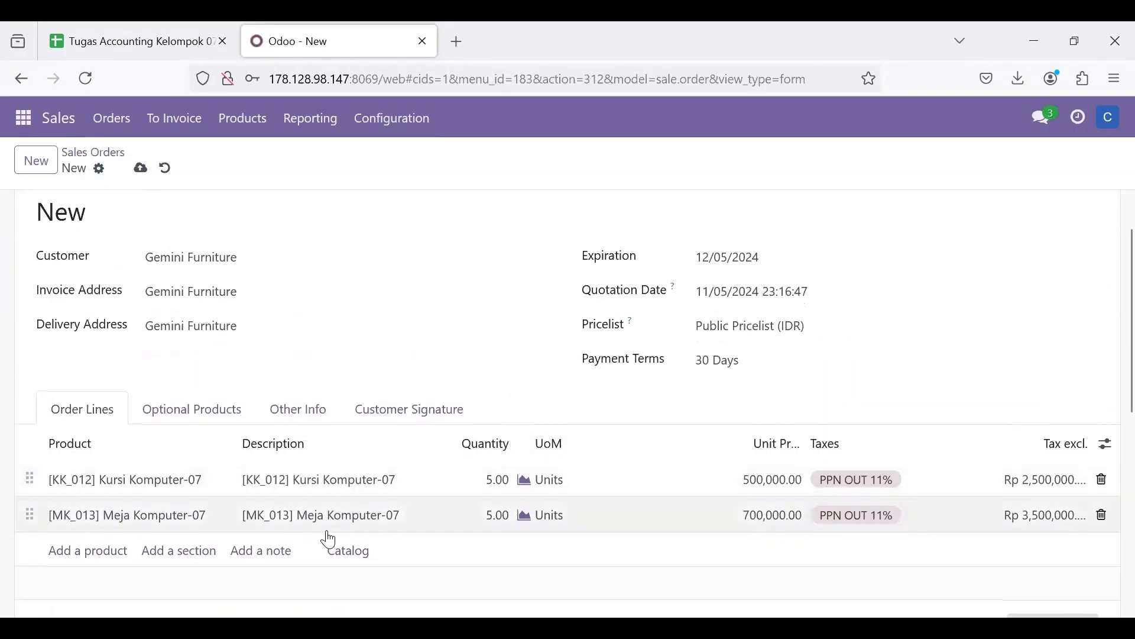
pyautogui.click(144, 27)
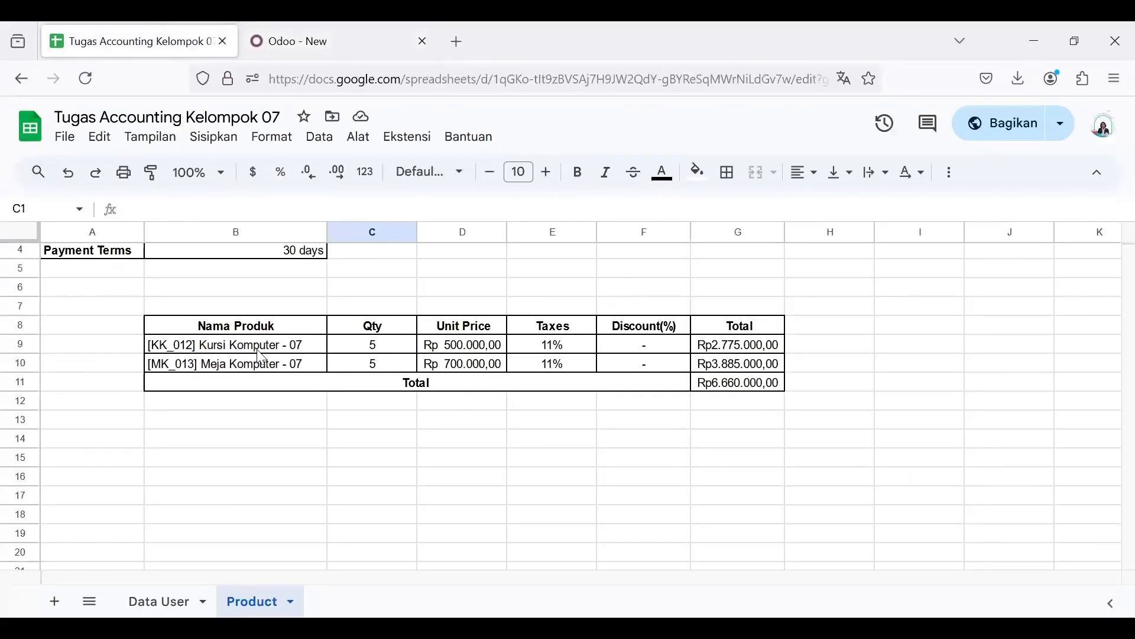
pyautogui.click(286, 27)
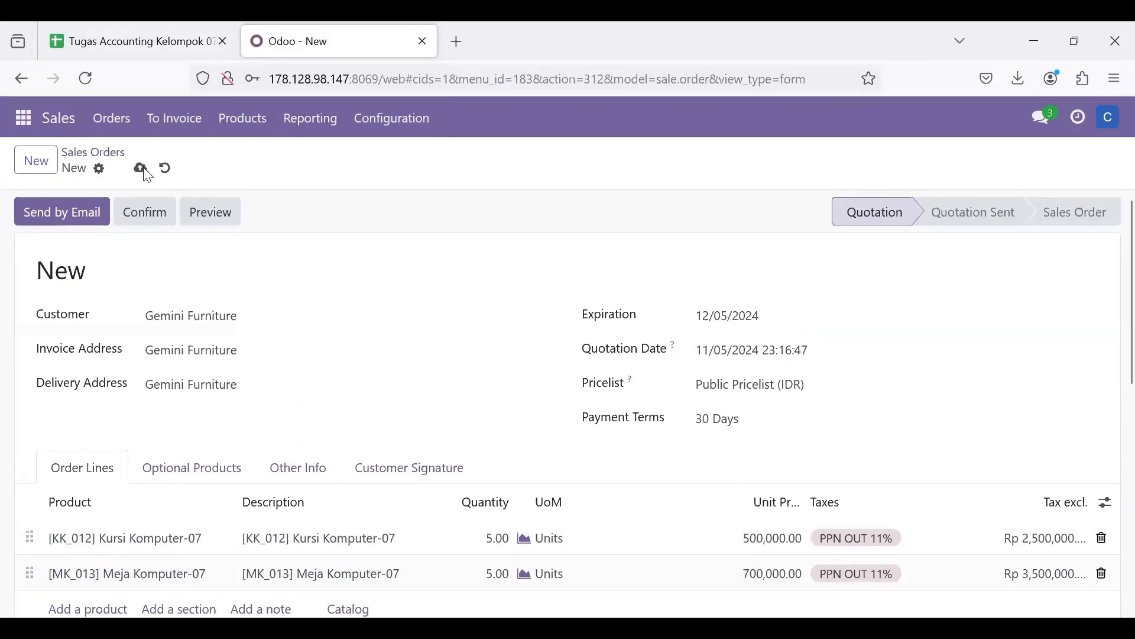
# - Save the Gemini Furniture quotation and confirm it as a sales order
pyautogui.click(140, 169)
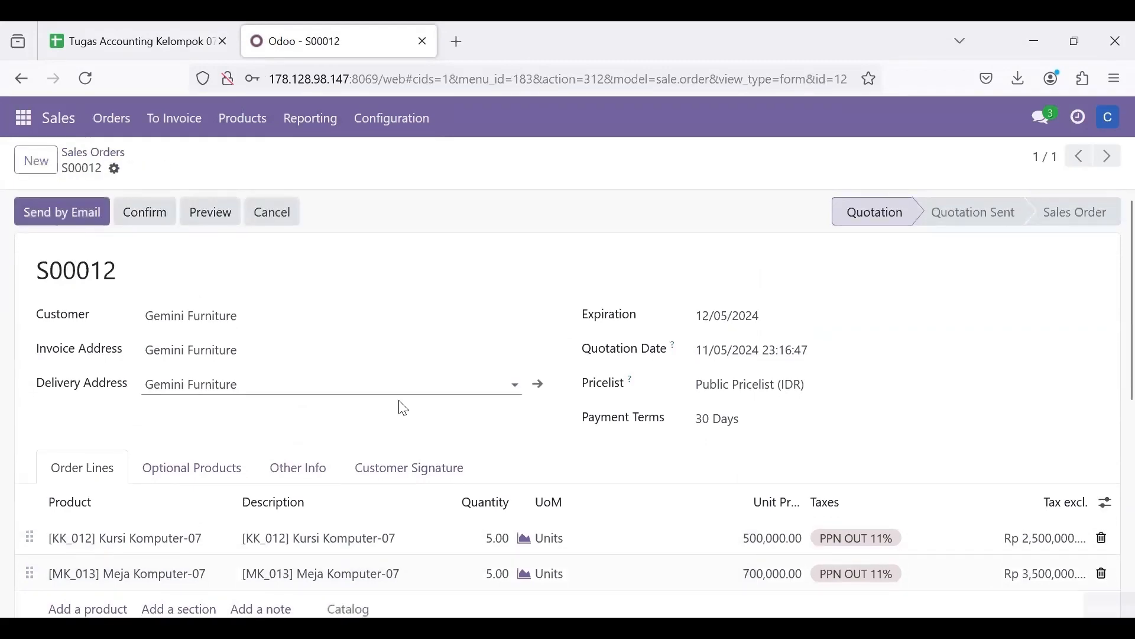
pyautogui.scroll(-1, 399, 400)
pyautogui.scroll(1, 400, 401)
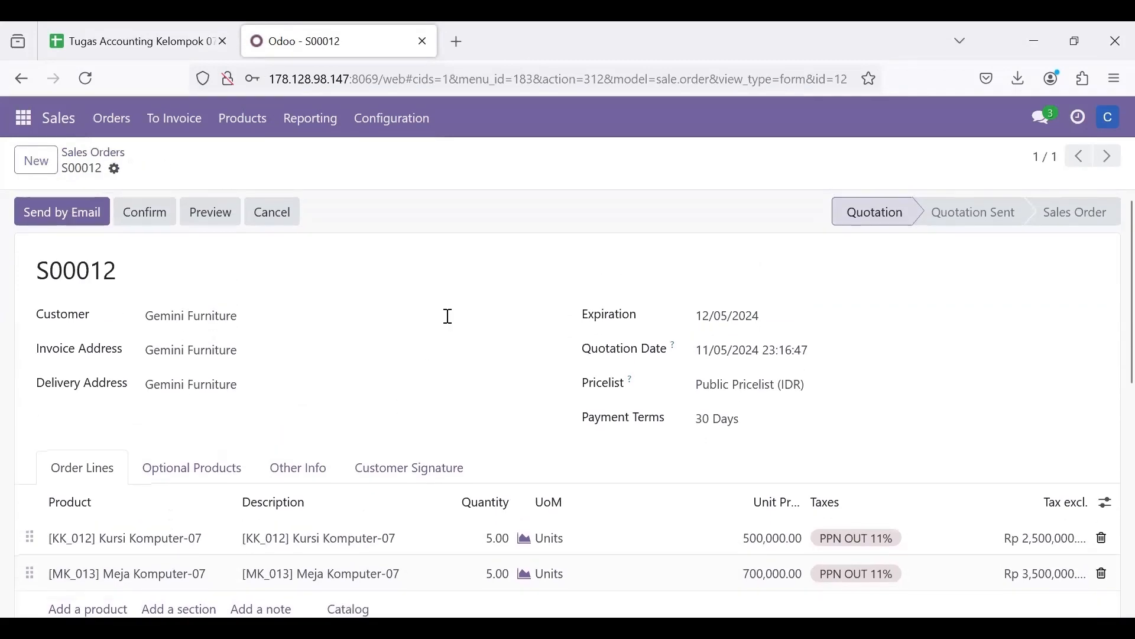
pyautogui.click(153, 218)
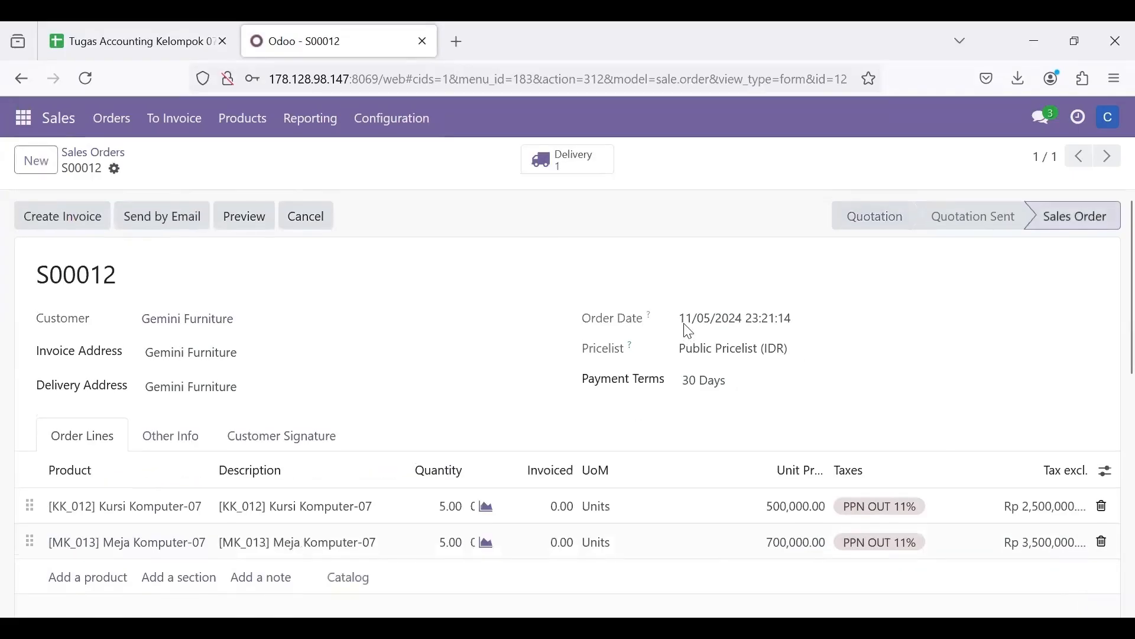
pyautogui.scroll(-6, 686, 330)
pyautogui.scroll(7, 746, 212)
pyautogui.scroll(-1, 746, 213)
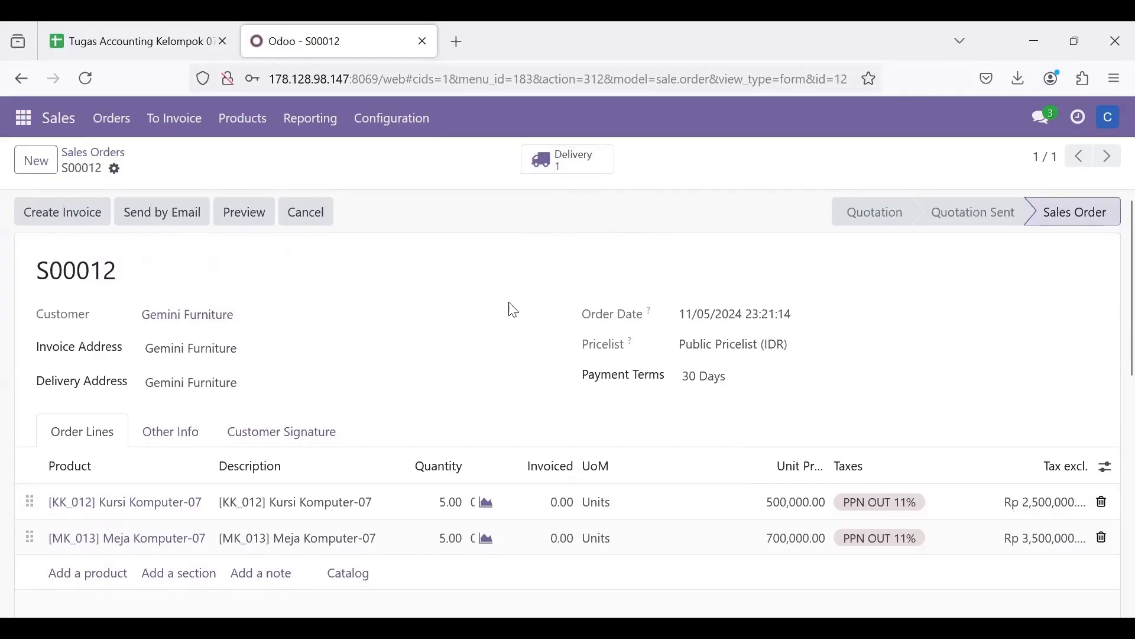
# - Validate the order's delivery of both products and reopen the Gemini Furniture order from the sales orders list
pyautogui.click(589, 178)
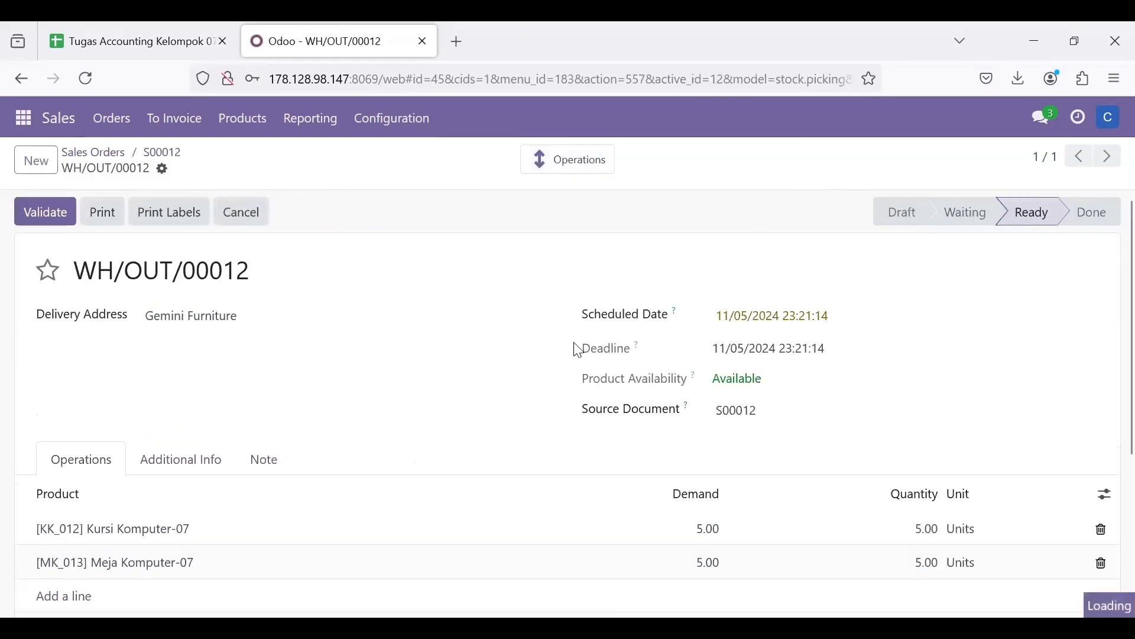
pyautogui.scroll(-2, 579, 350)
pyautogui.scroll(1, 579, 350)
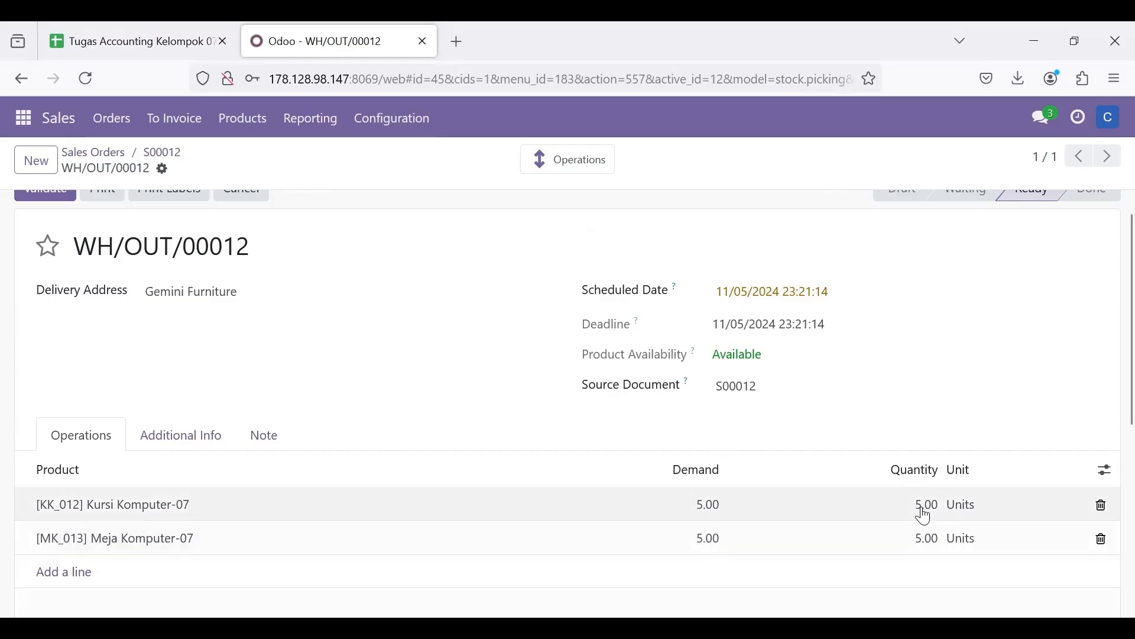
pyautogui.scroll(1, 838, 490)
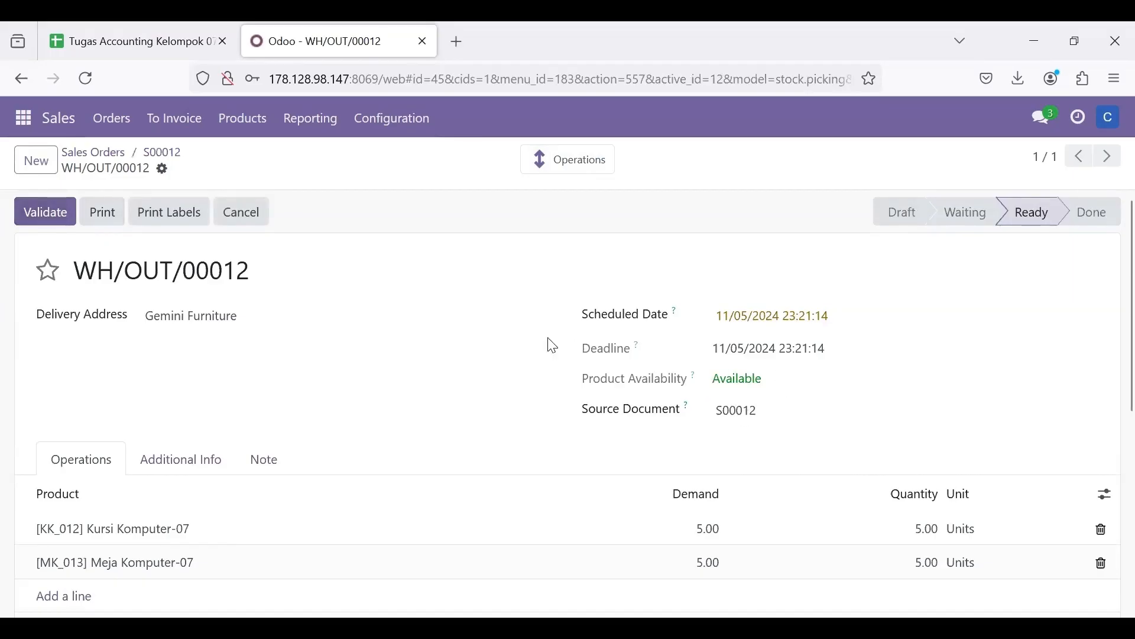
pyautogui.click(38, 213)
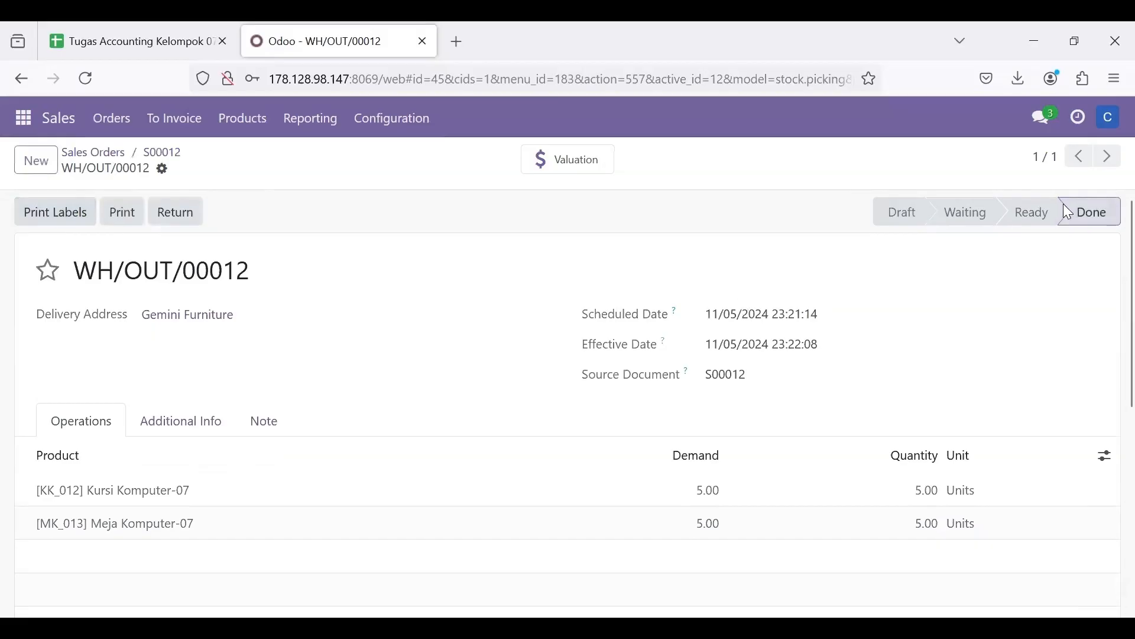
pyautogui.click(98, 164)
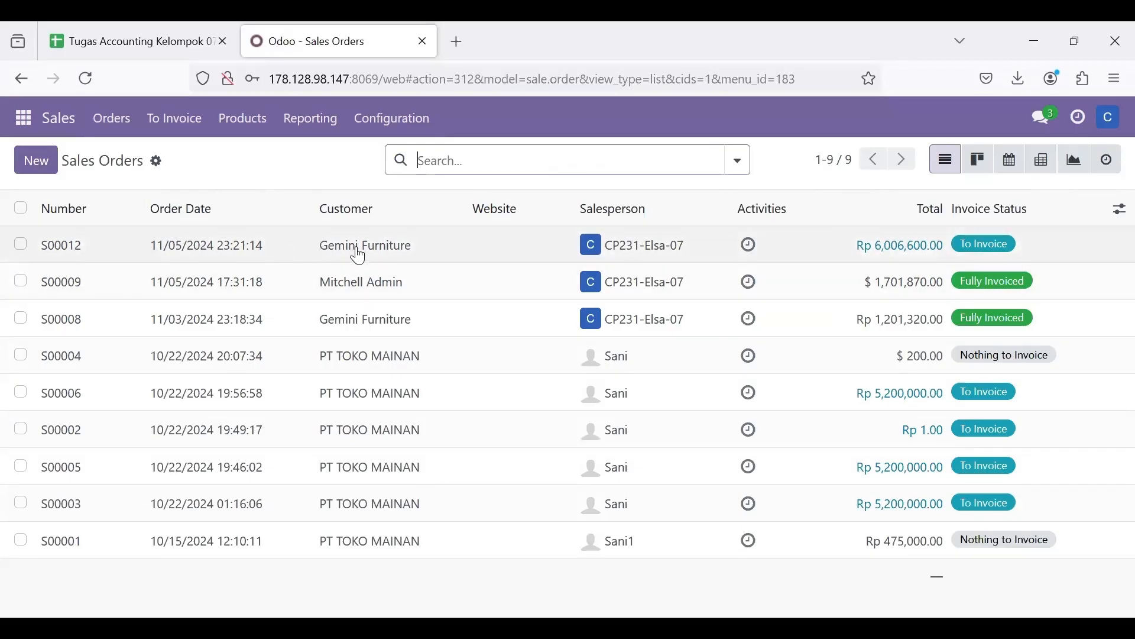
pyautogui.click(318, 249)
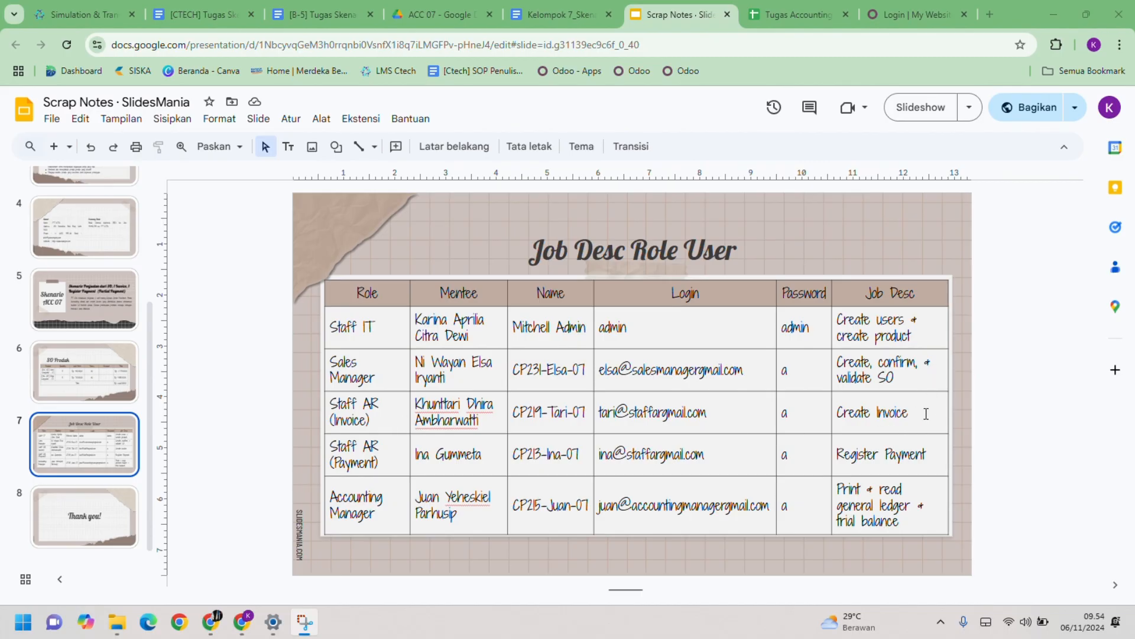
# - Log in to Odoo as the Staff AR (Invoice) user by entering that account's login e-mail and password
pyautogui.click(903, 2)
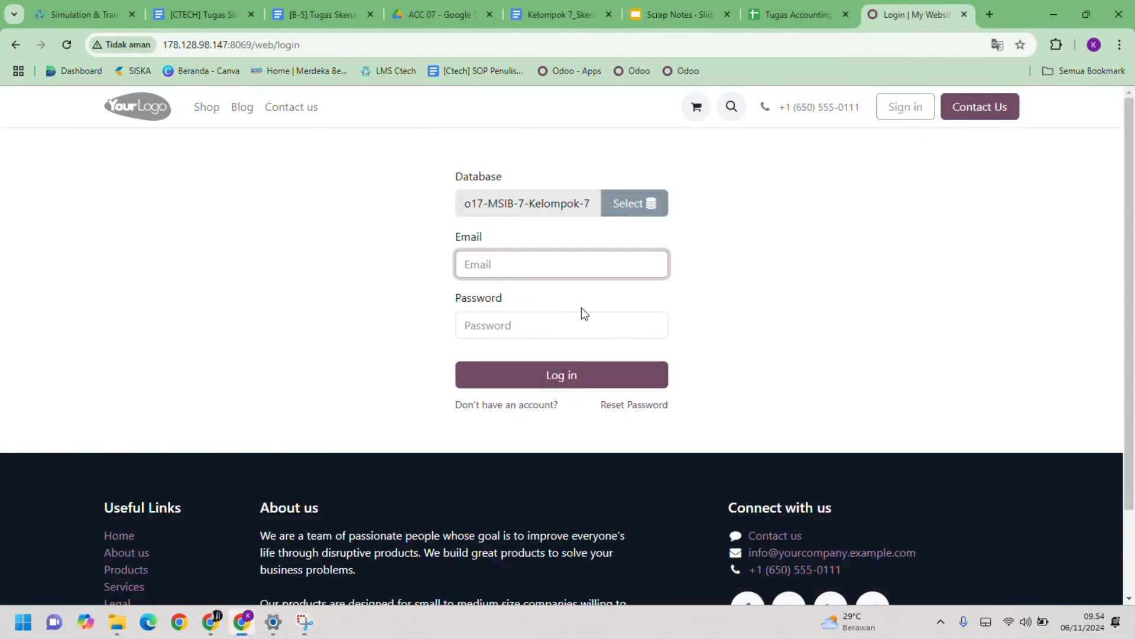
pyautogui.click(568, 262)
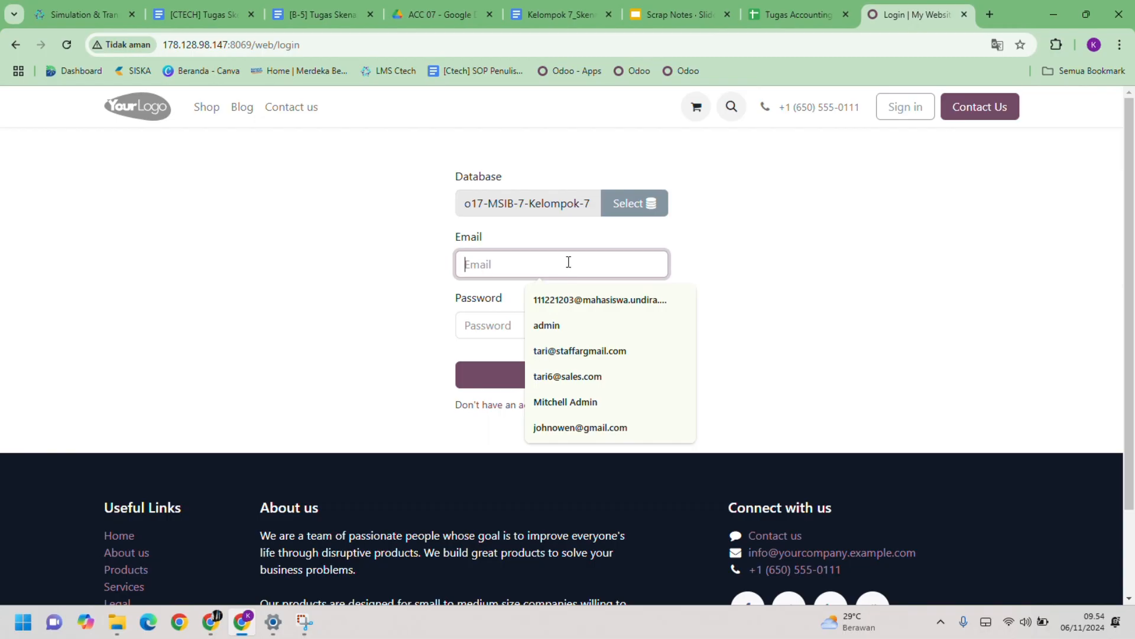
pyautogui.hotkey('ctrl', 'v')
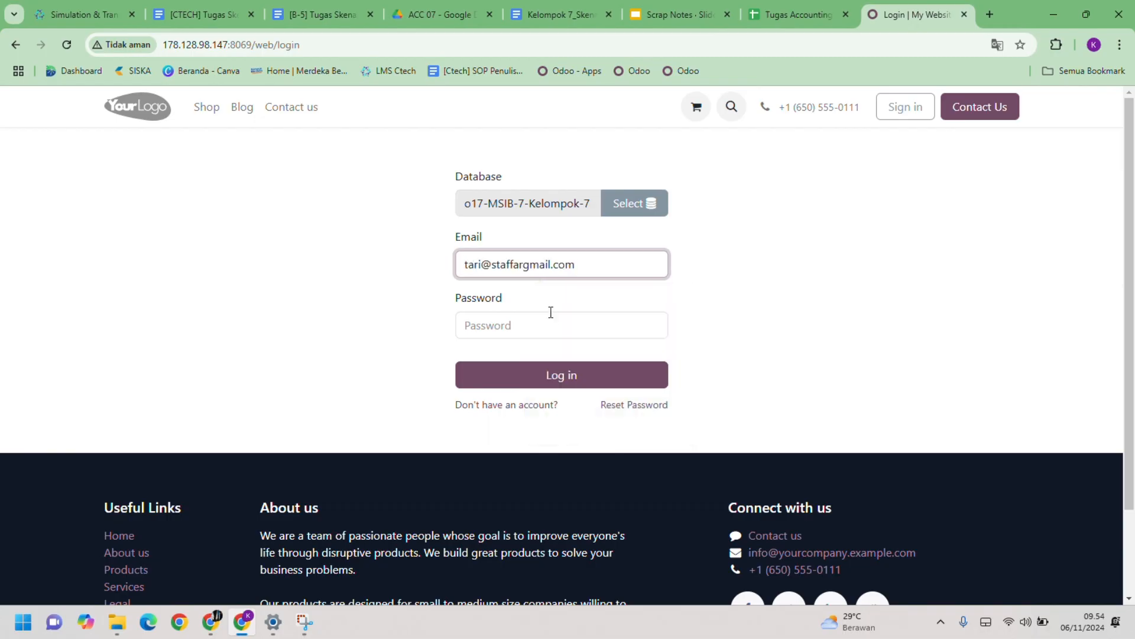
pyautogui.click(551, 313)
pyautogui.write('1')
pyautogui.click(547, 379)
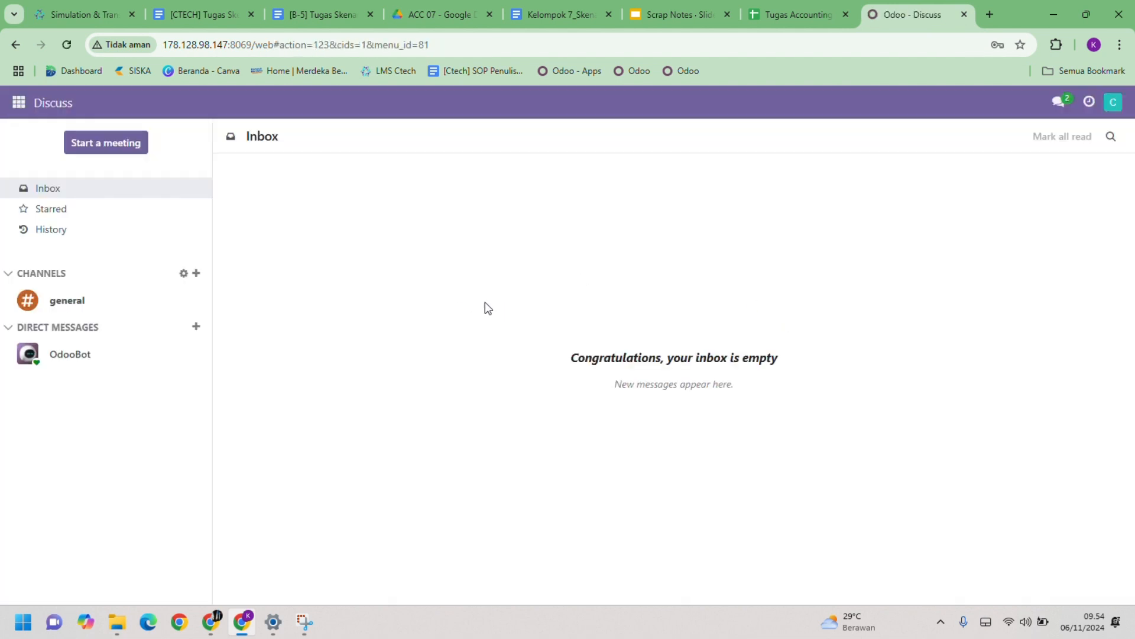
# - In Sales, remove the My Quotations filter and open the newest Gemini Furniture sales order
pyautogui.click(18, 102)
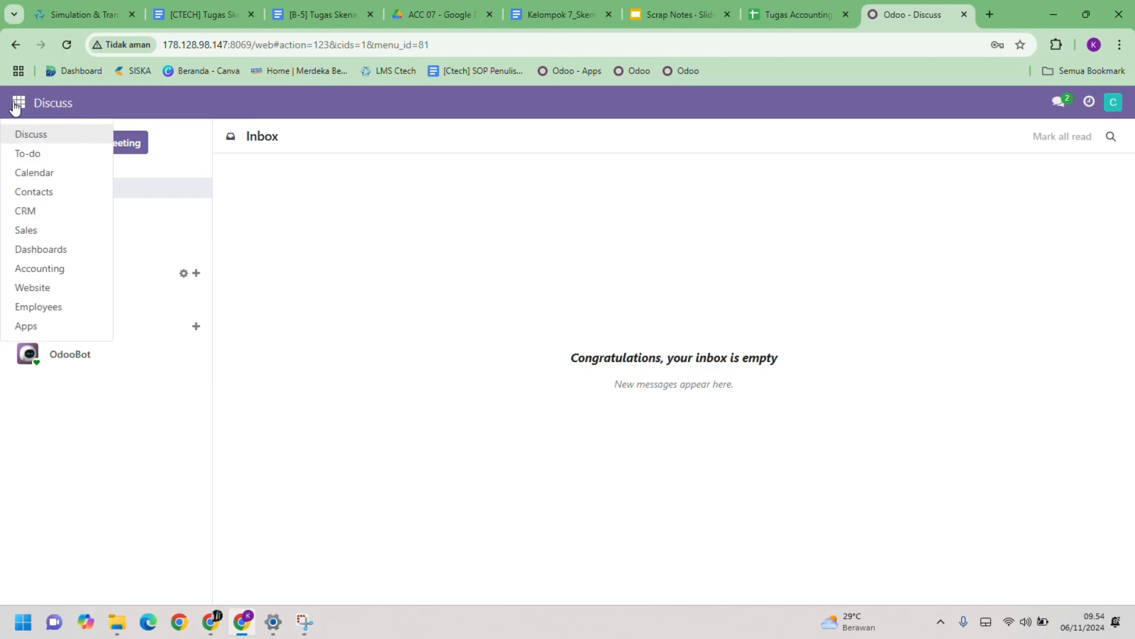
pyautogui.click(26, 230)
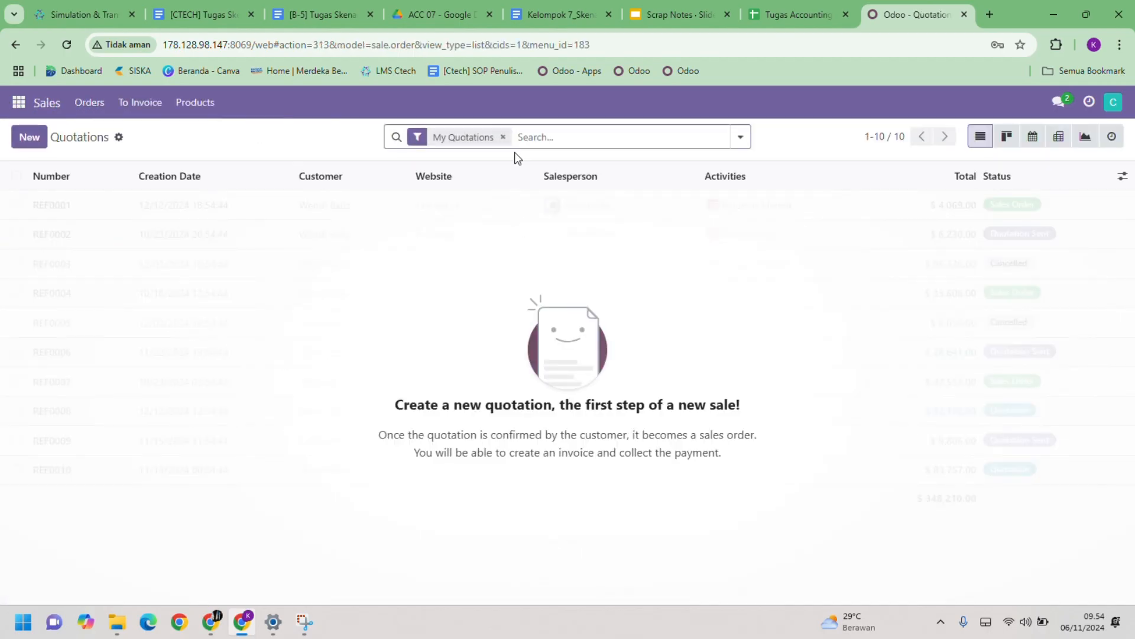
pyautogui.click(504, 137)
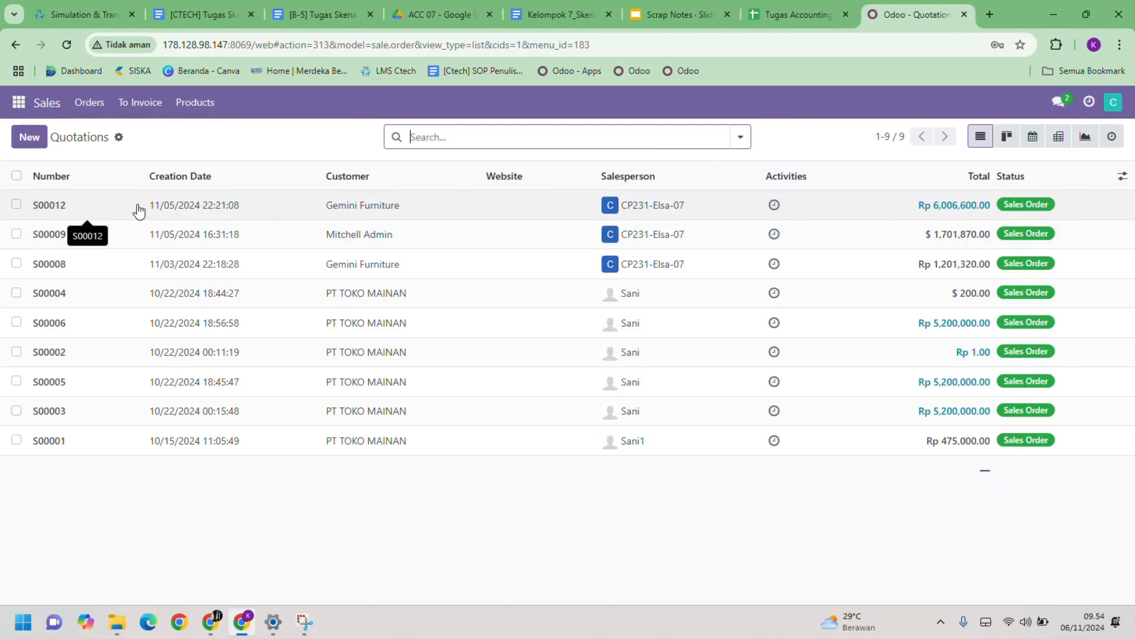
pyautogui.click(86, 210)
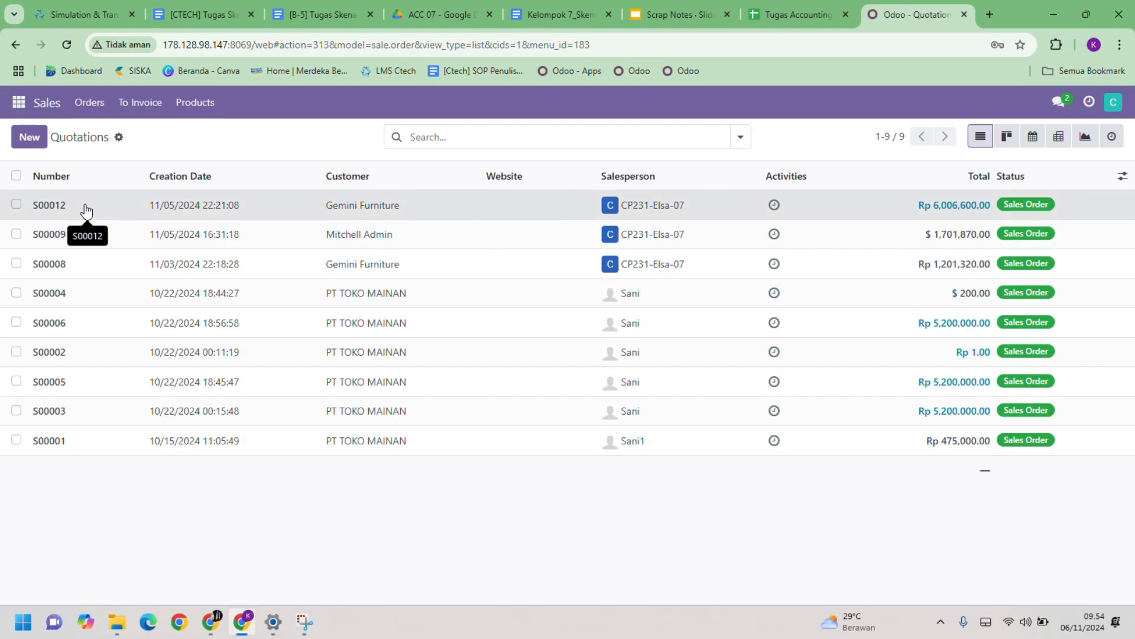
pyautogui.click(86, 210)
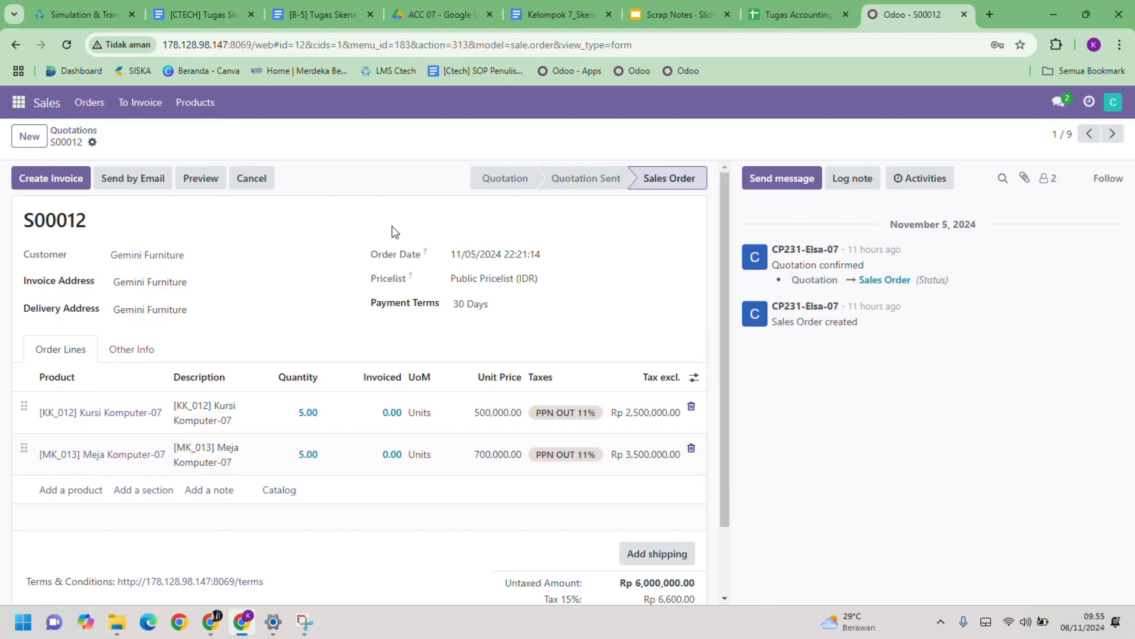
# - Create a draft regular invoice from the sales order and review its invoice lines
pyautogui.click(50, 180)
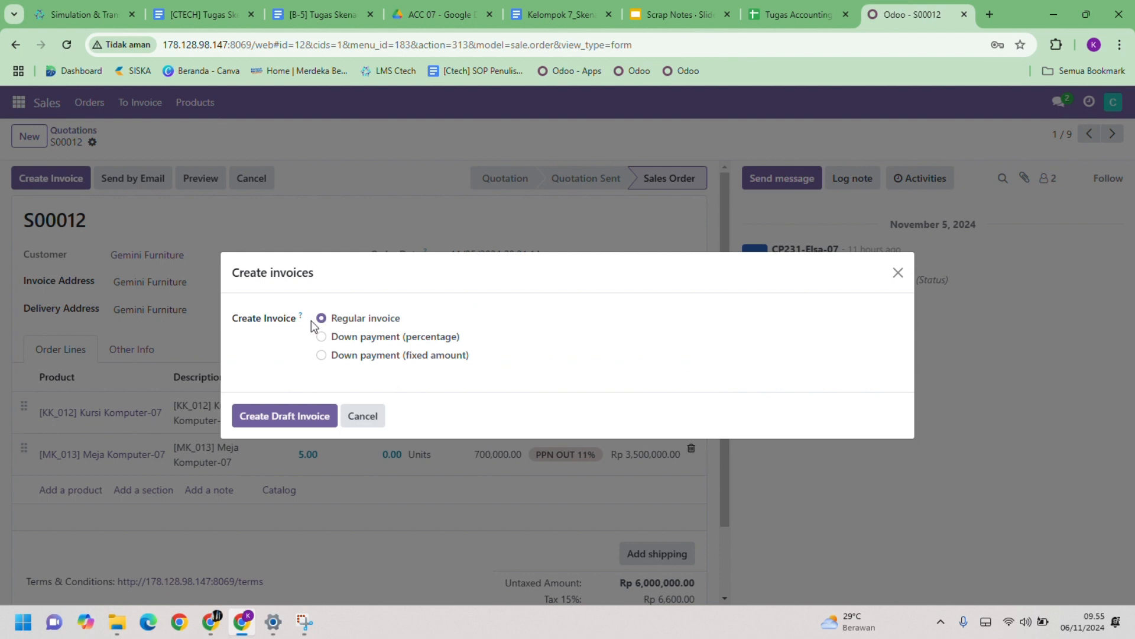
pyautogui.click(269, 417)
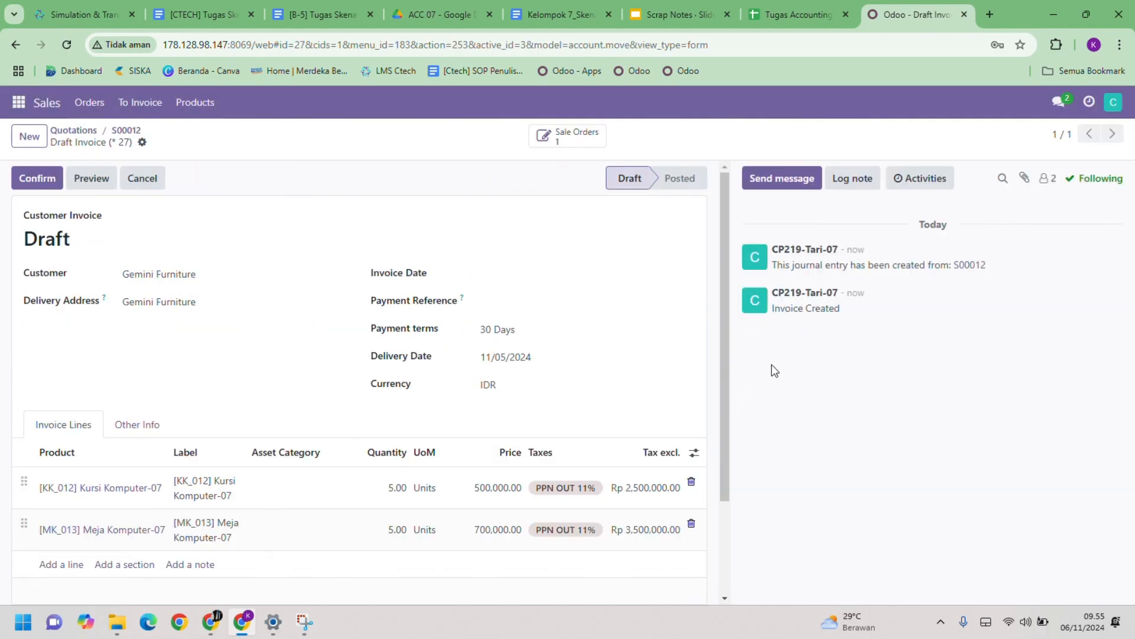
pyautogui.scroll(-2, 453, 388)
pyautogui.scroll(2, 453, 388)
# - Open the draft Gemini Furniture invoice in Accounting and confirm it
pyautogui.click(18, 109)
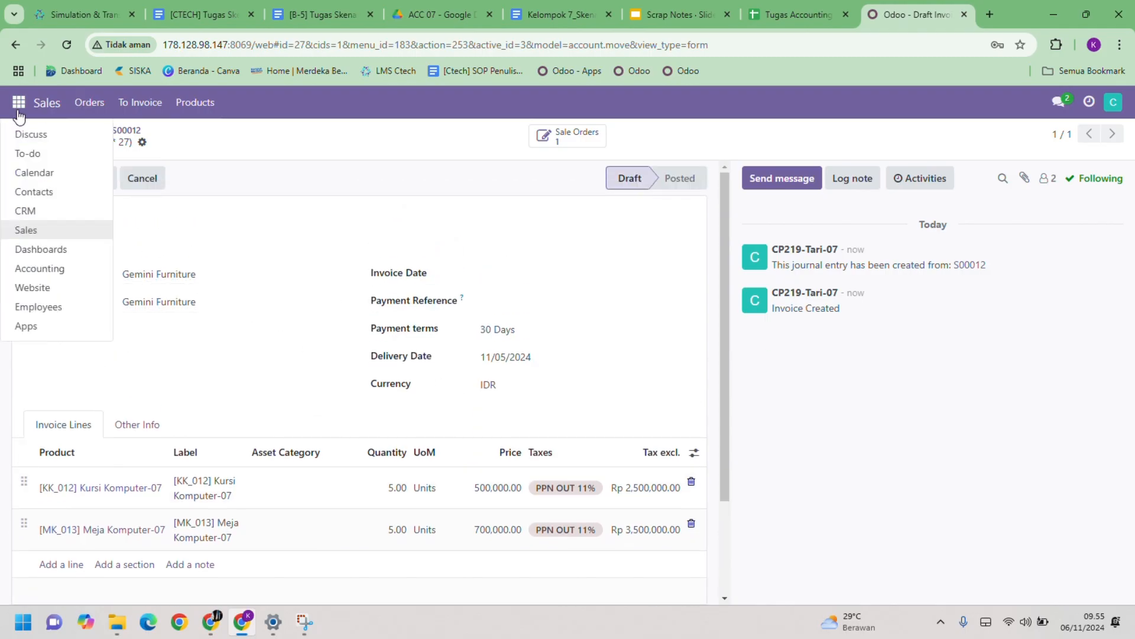
pyautogui.click(36, 271)
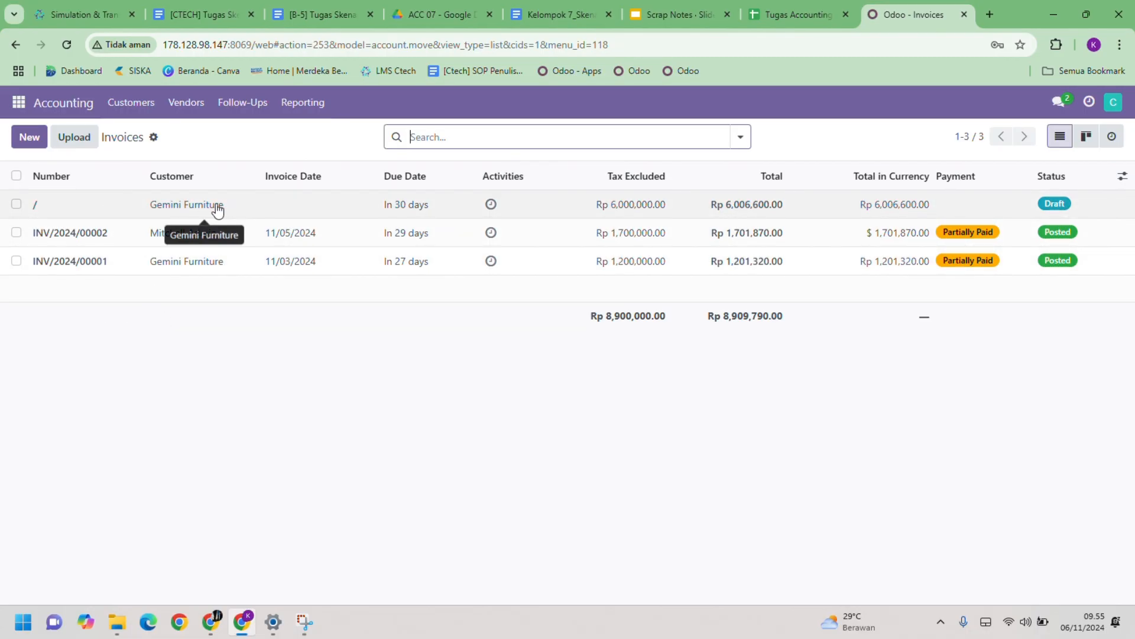
pyautogui.click(354, 208)
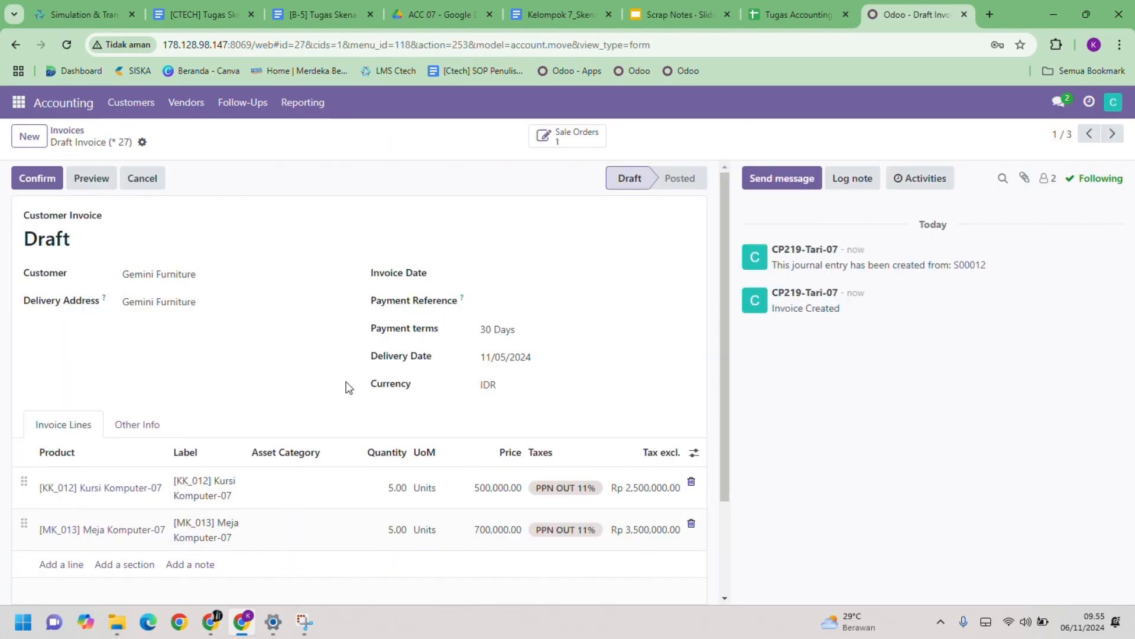
pyautogui.click(37, 178)
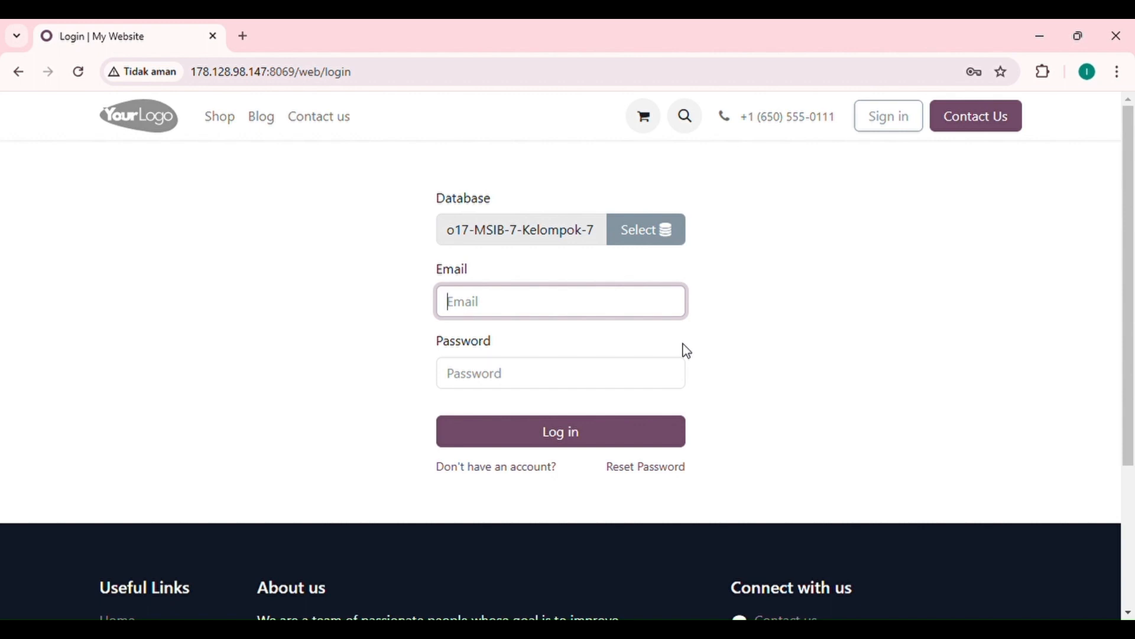
# - Log in to Odoo as the Staff AR (Payment) user by entering that account's login e-mail and password
pyautogui.hotkey('ctrl', 'v')
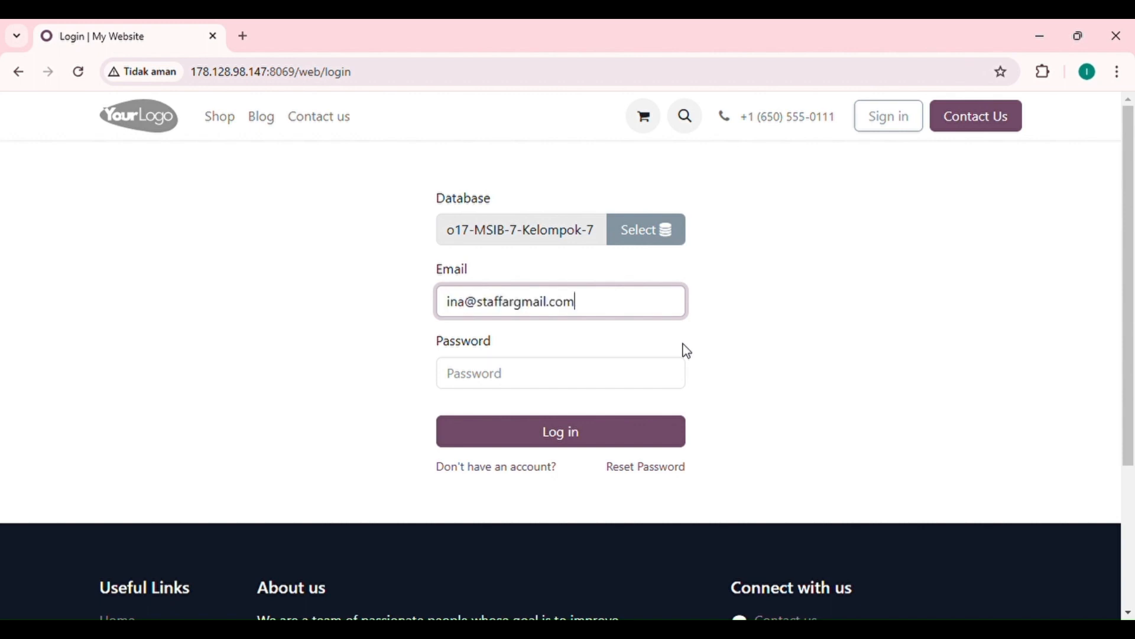
pyautogui.click(482, 381)
pyautogui.write('•')
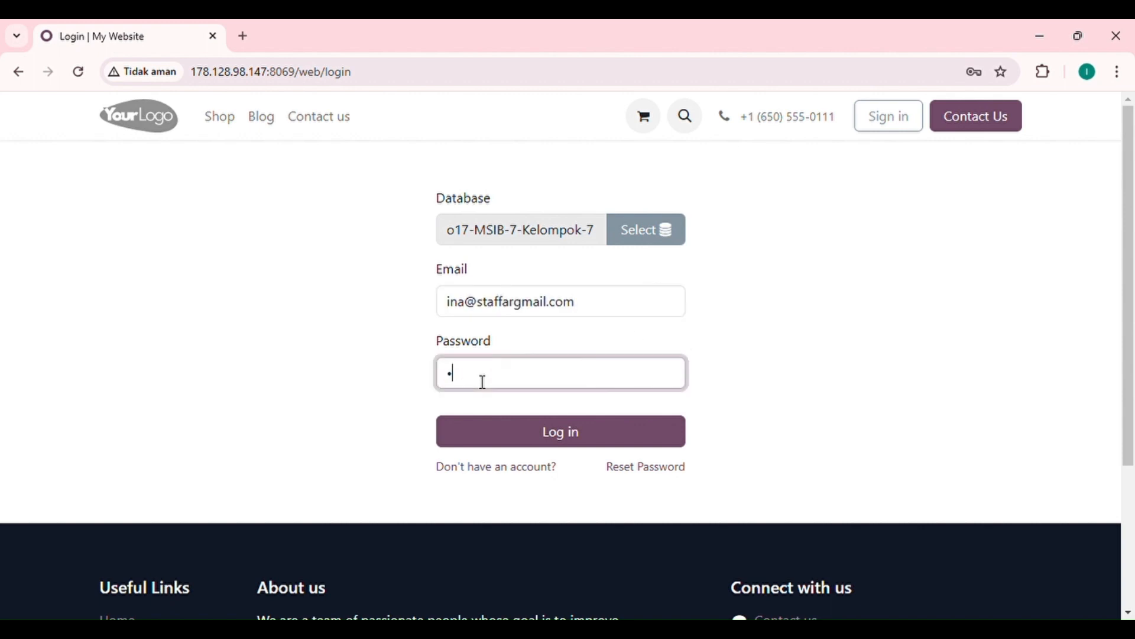
pyautogui.click(581, 443)
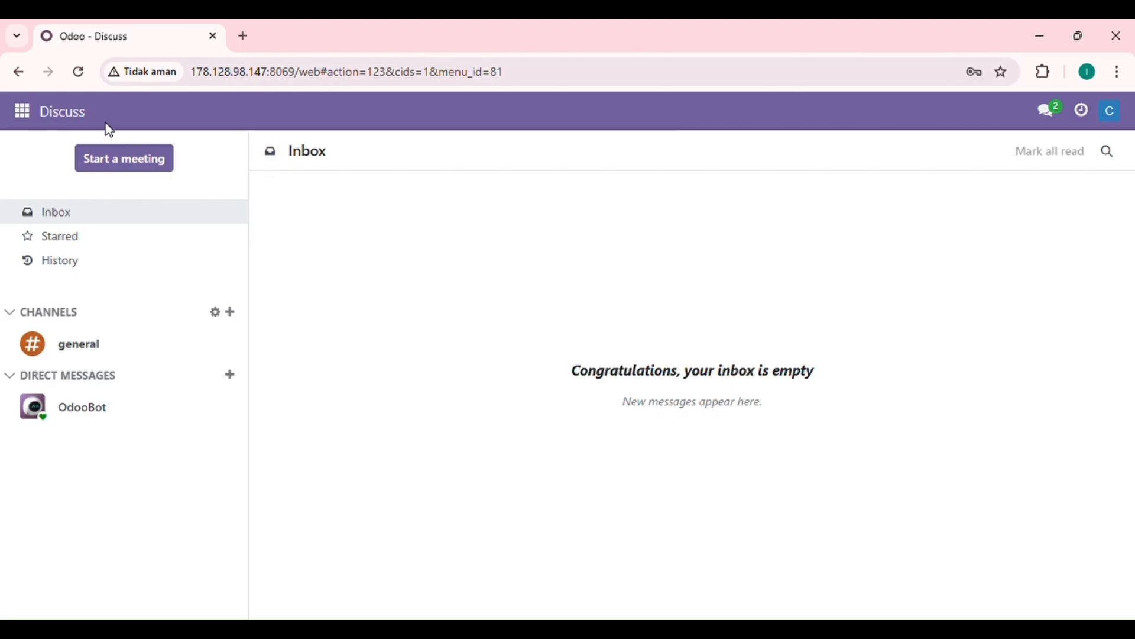
# - Open Gemini Furniture's unpaid invoice INV/2024/00003 in Accounting and review its details and totals
pyautogui.click(23, 112)
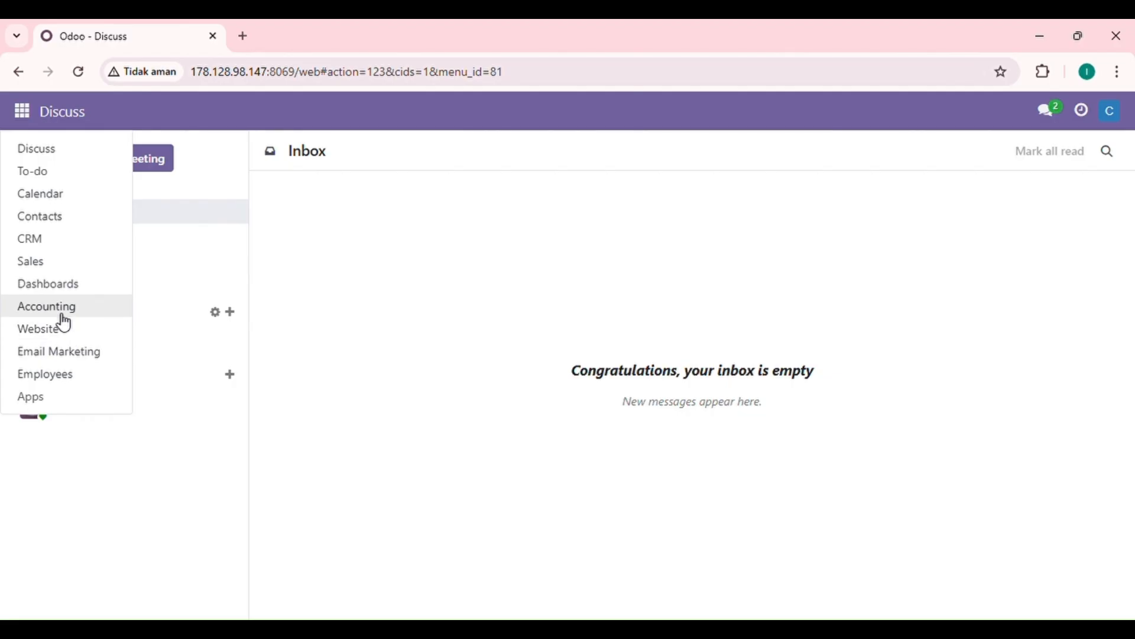
pyautogui.click(64, 313)
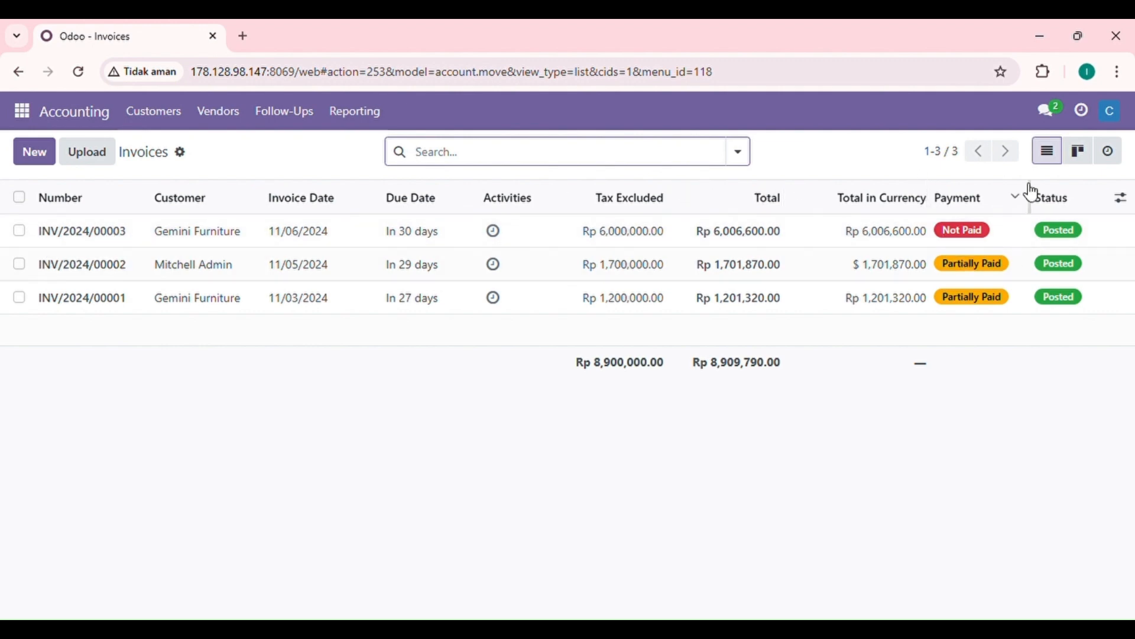
pyautogui.click(134, 231)
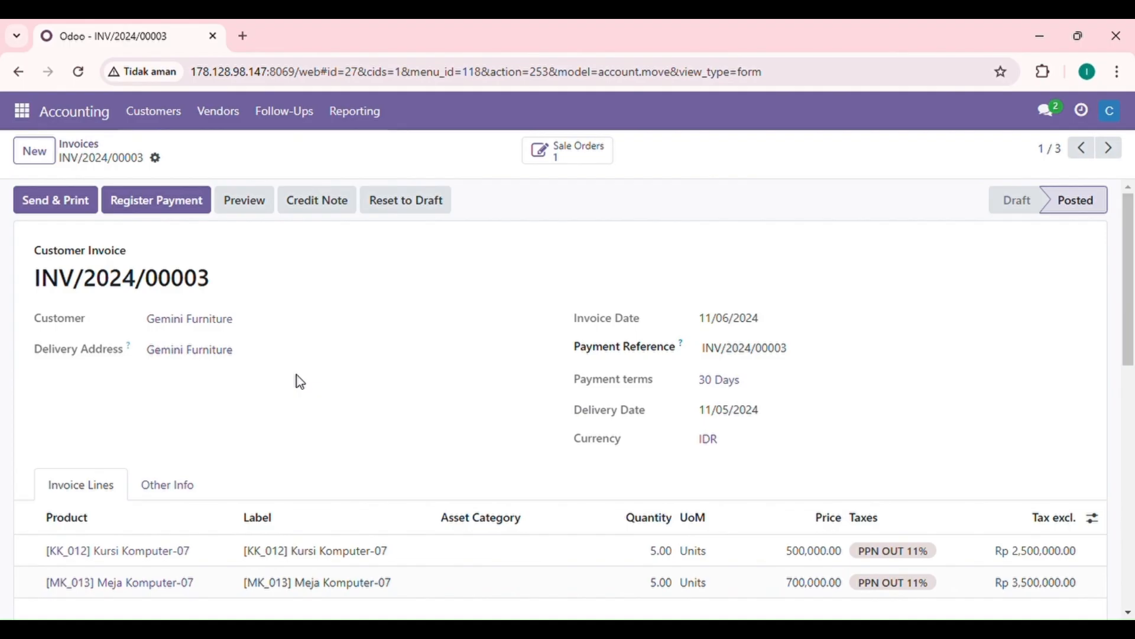
pyautogui.scroll(-4, 301, 381)
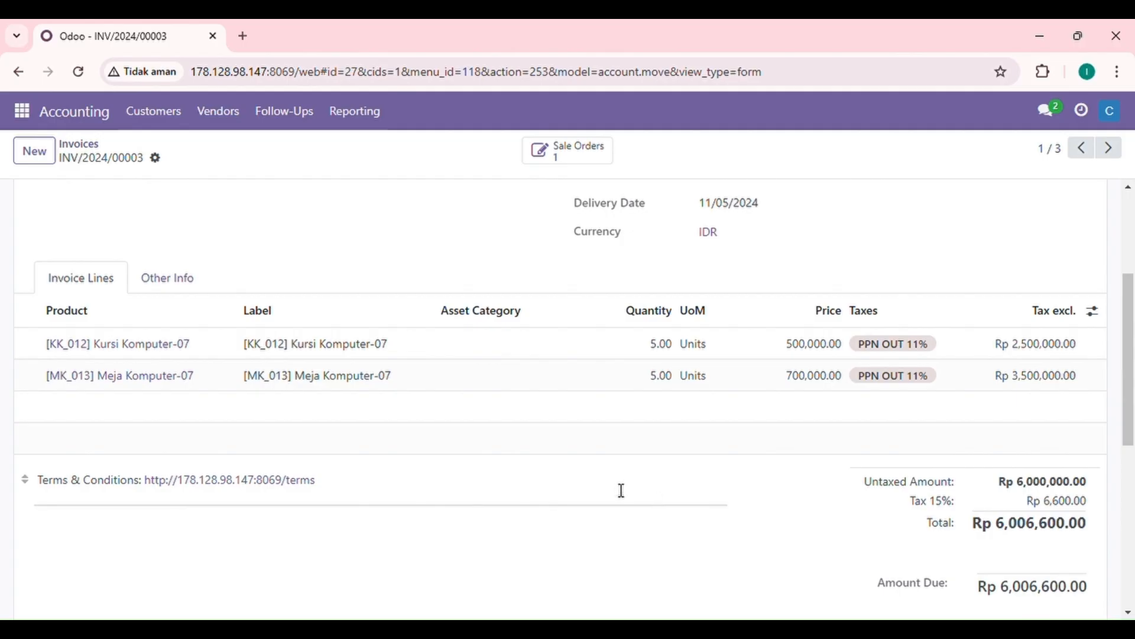
pyautogui.scroll(3, 618, 489)
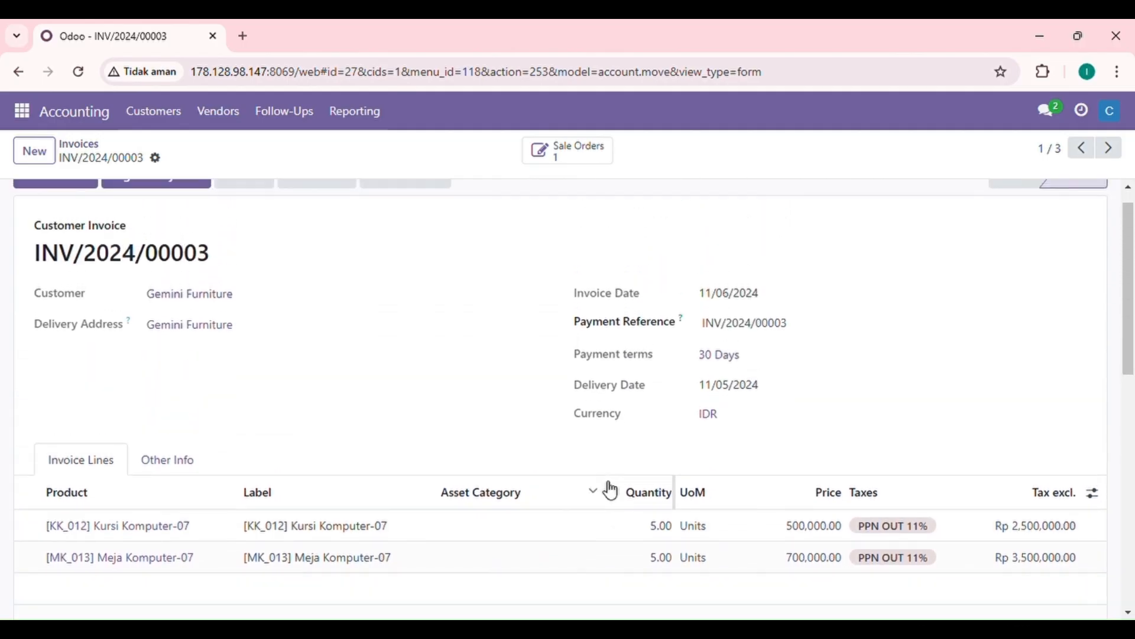
pyautogui.scroll(1, 612, 490)
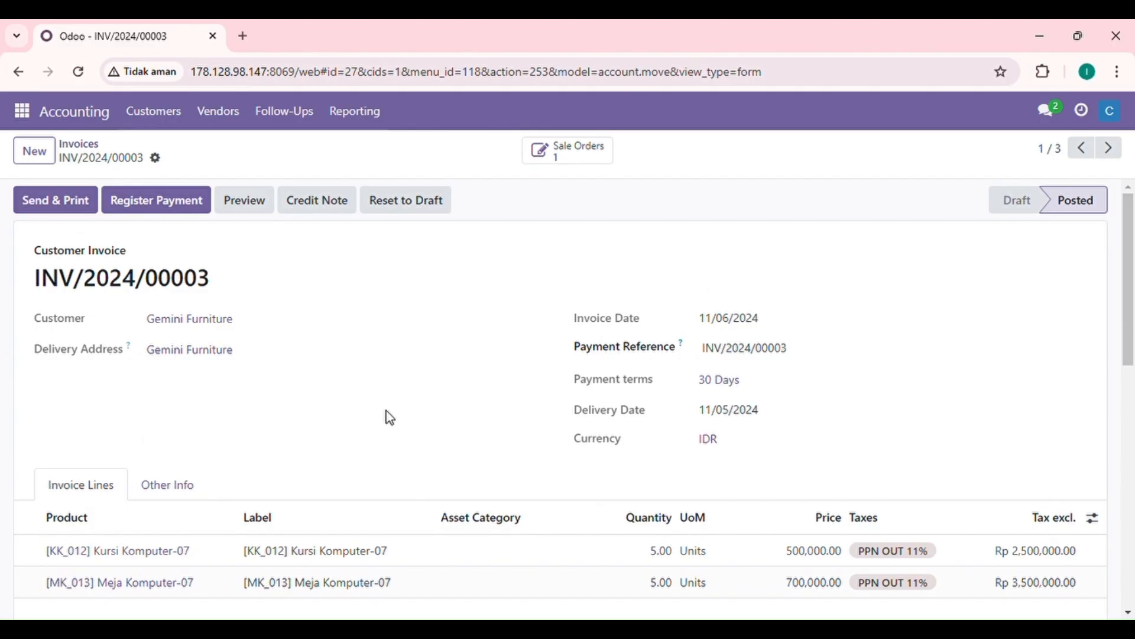
# - Register a manual payment of Rp 3,003,300 on the invoice through the Cash journal, keeping the payment difference open
pyautogui.click(160, 207)
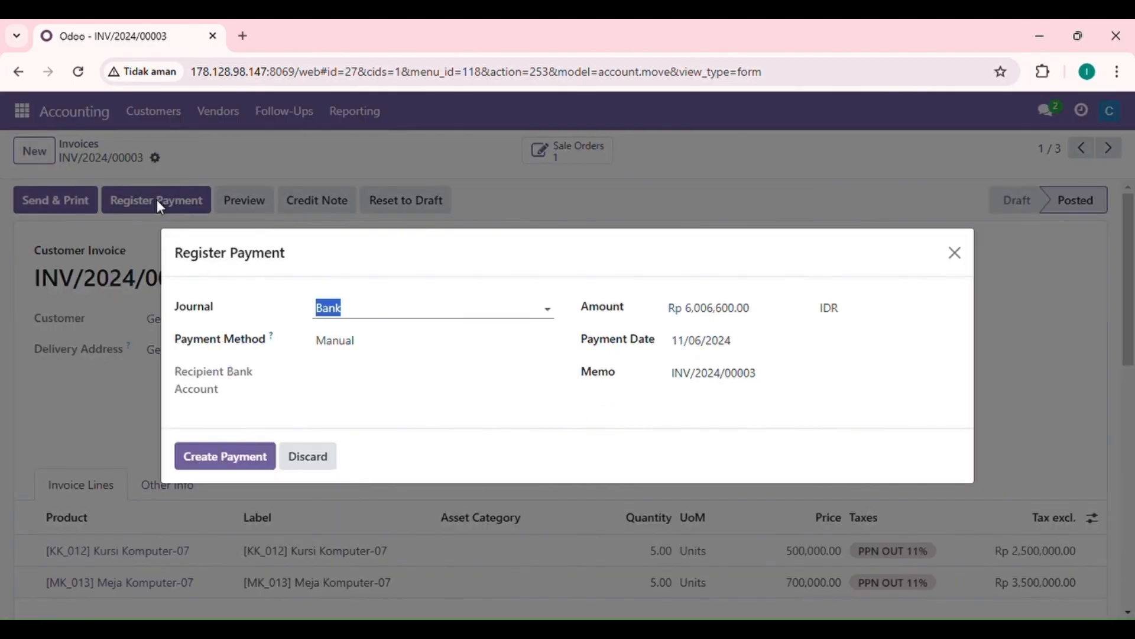
pyautogui.click(381, 304)
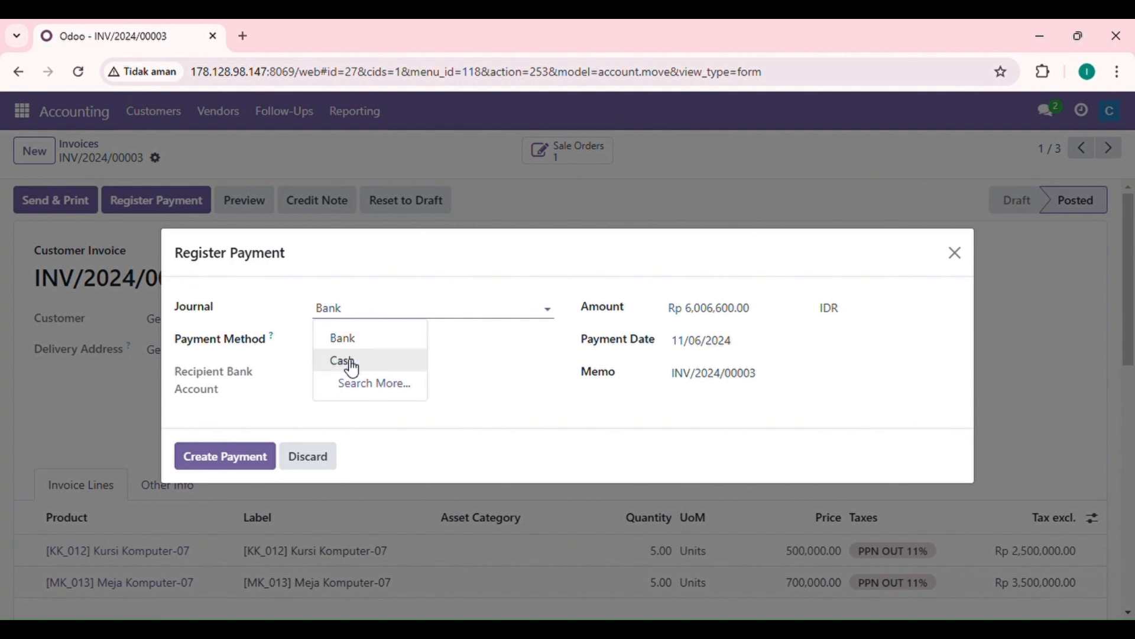
pyautogui.click(353, 362)
pyautogui.click(347, 365)
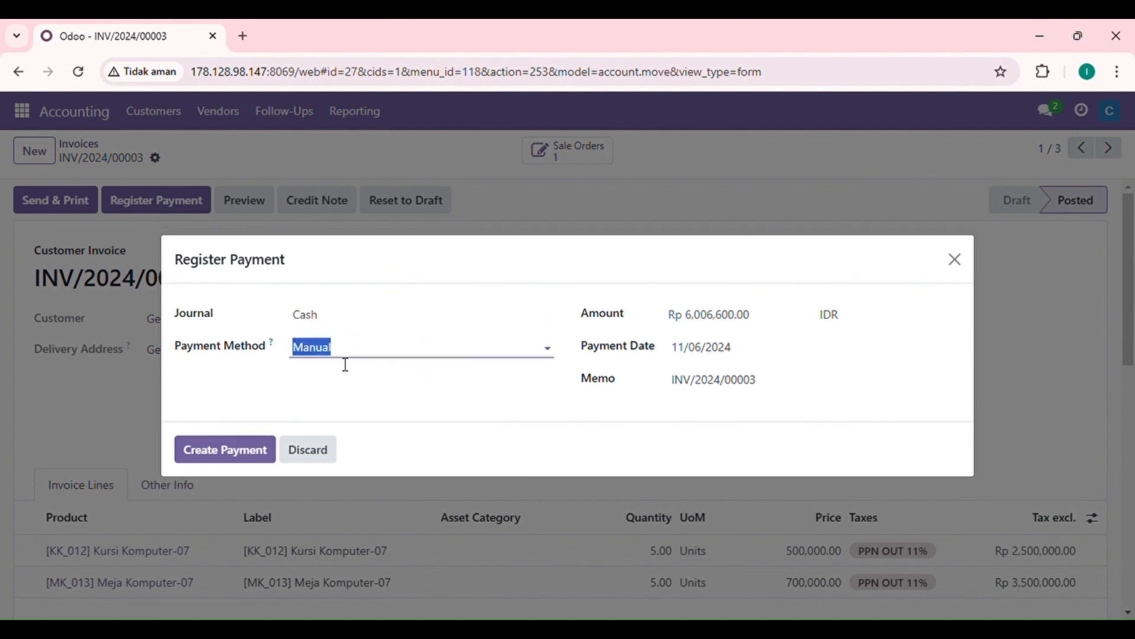
pyautogui.click(245, 370)
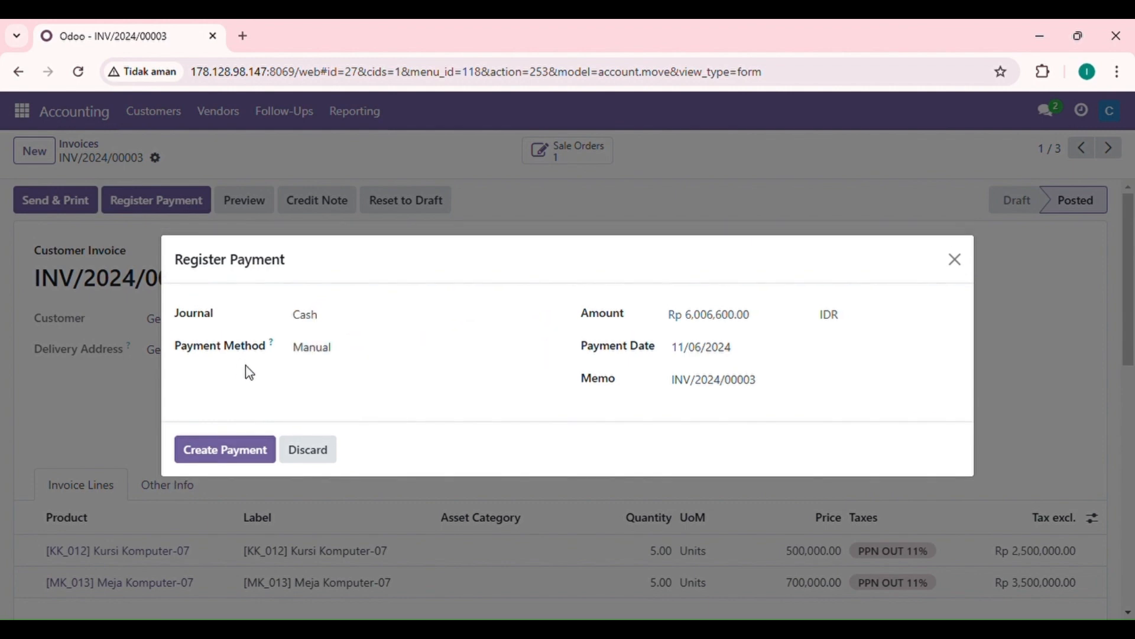
pyautogui.doubleClick(743, 322)
pyautogui.press('BackSpace')
pyautogui.write('3003300')
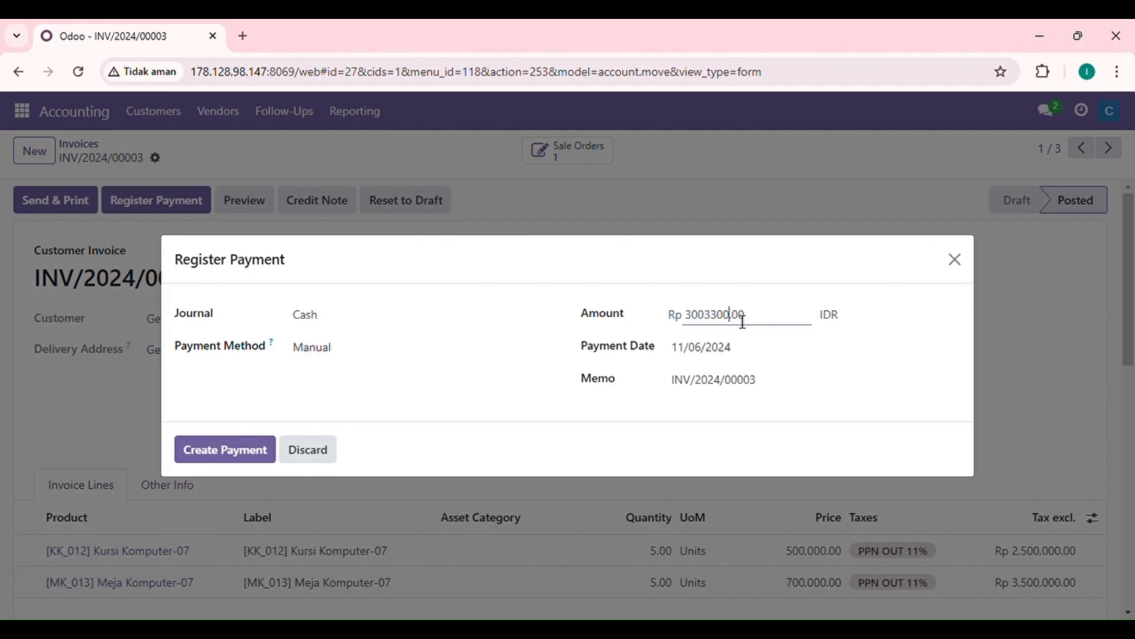
pyautogui.click(542, 389)
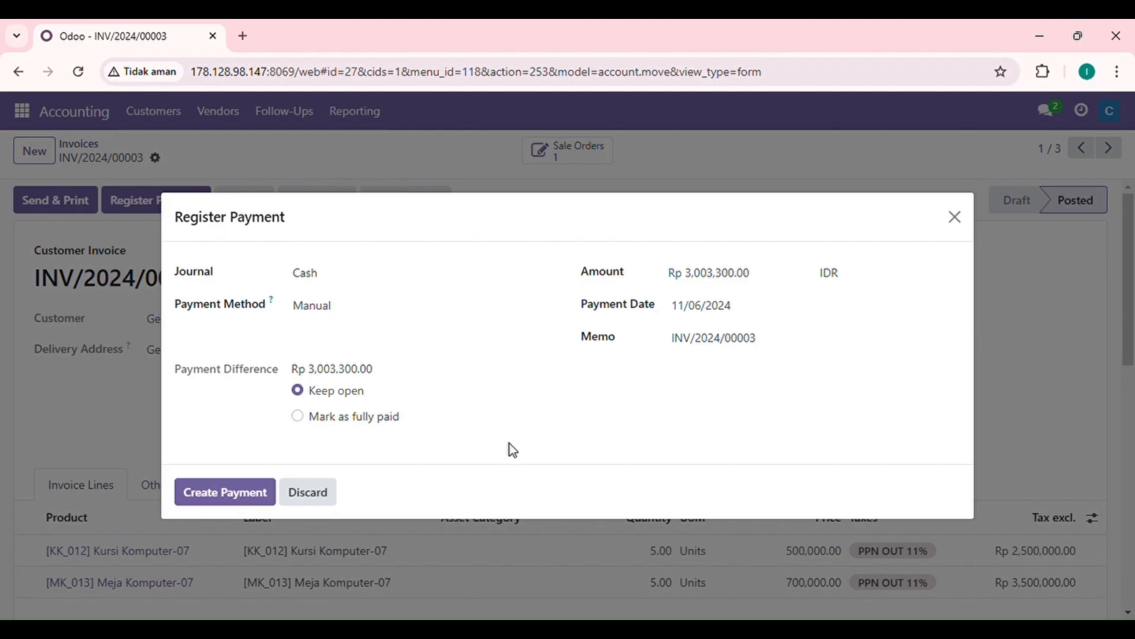
pyautogui.click(248, 502)
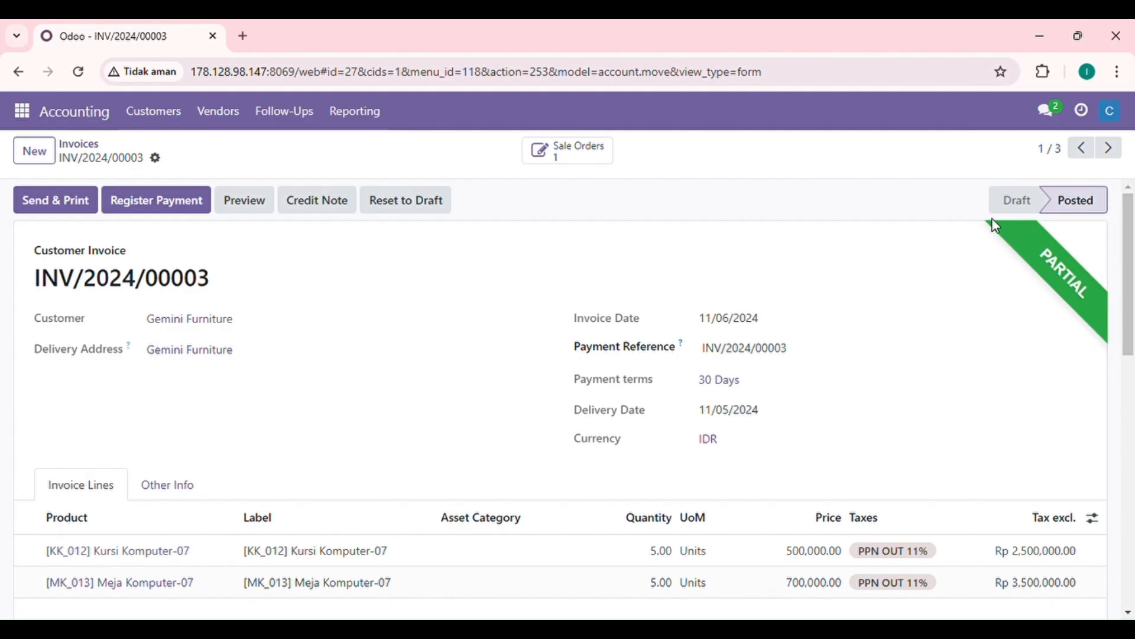
# - Review the invoice's payment details and activity log, and return to the invoice list
pyautogui.scroll(-10, 874, 305)
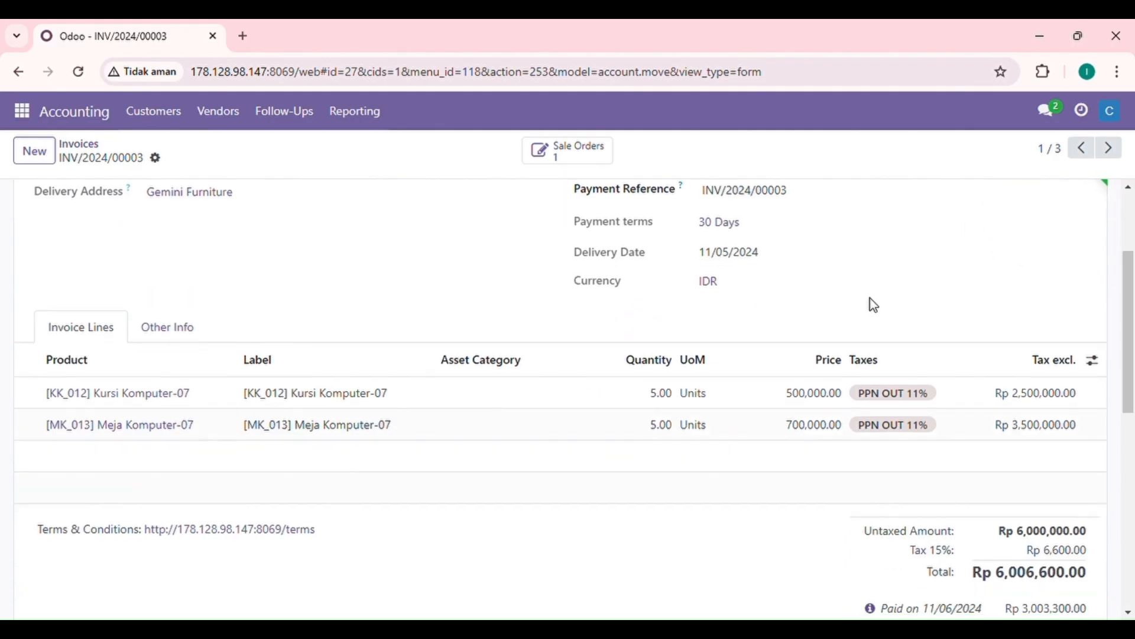
pyautogui.scroll(-1, 871, 300)
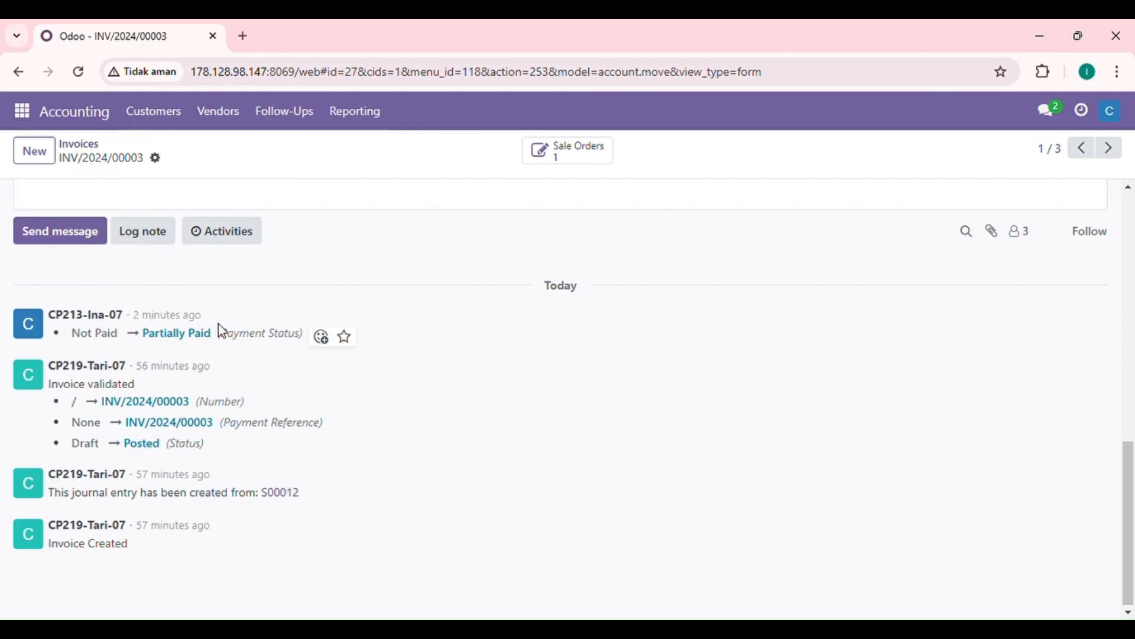
pyautogui.scroll(15, 426, 314)
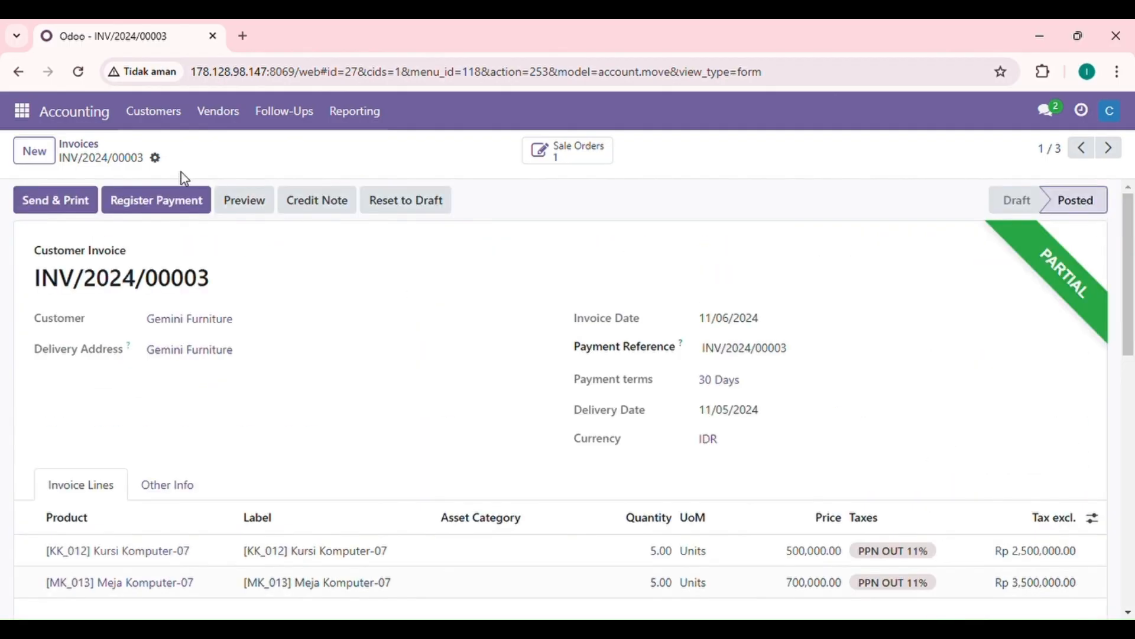
pyautogui.click(83, 146)
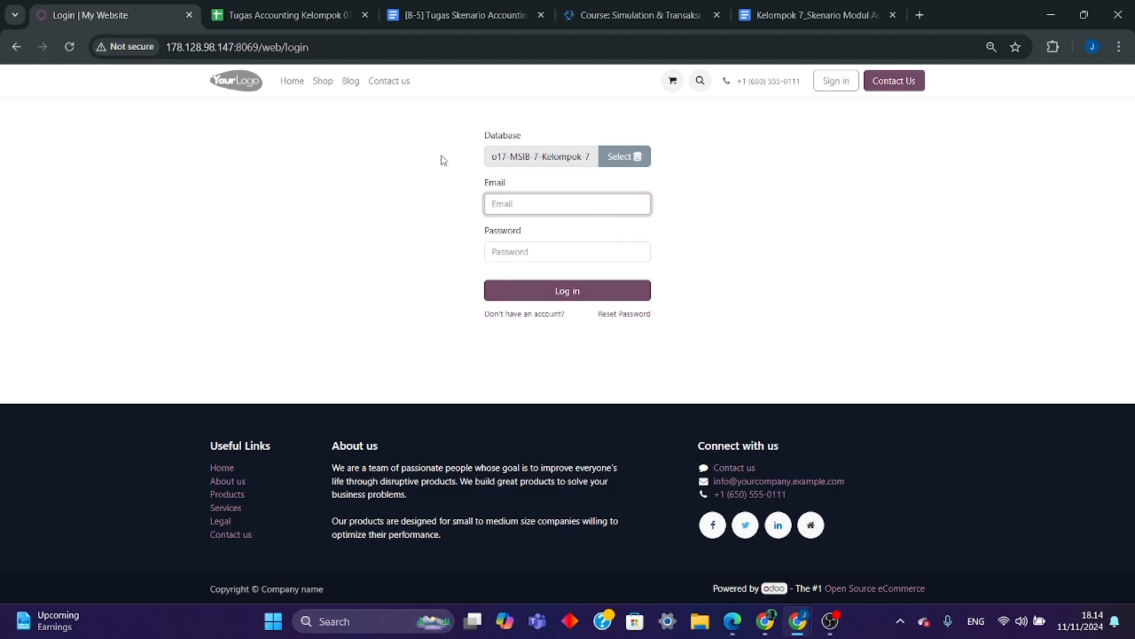
# - Log in to Odoo as the Manager Accounting user with the login e-mail from the user sheet and the account password
pyautogui.click(260, 16)
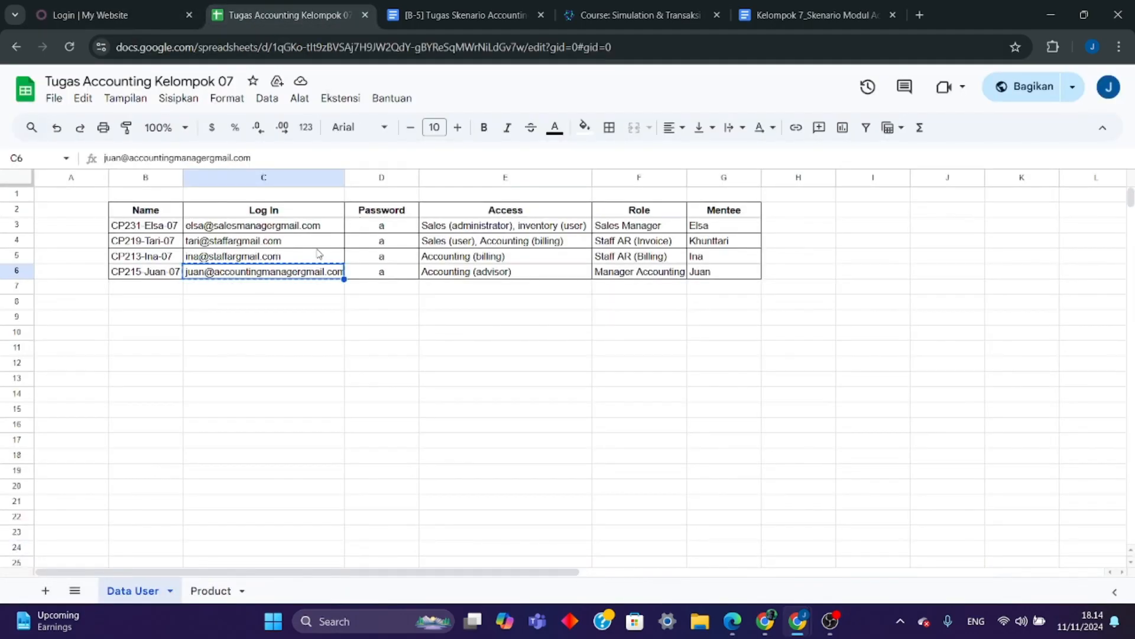
pyautogui.click(95, 15)
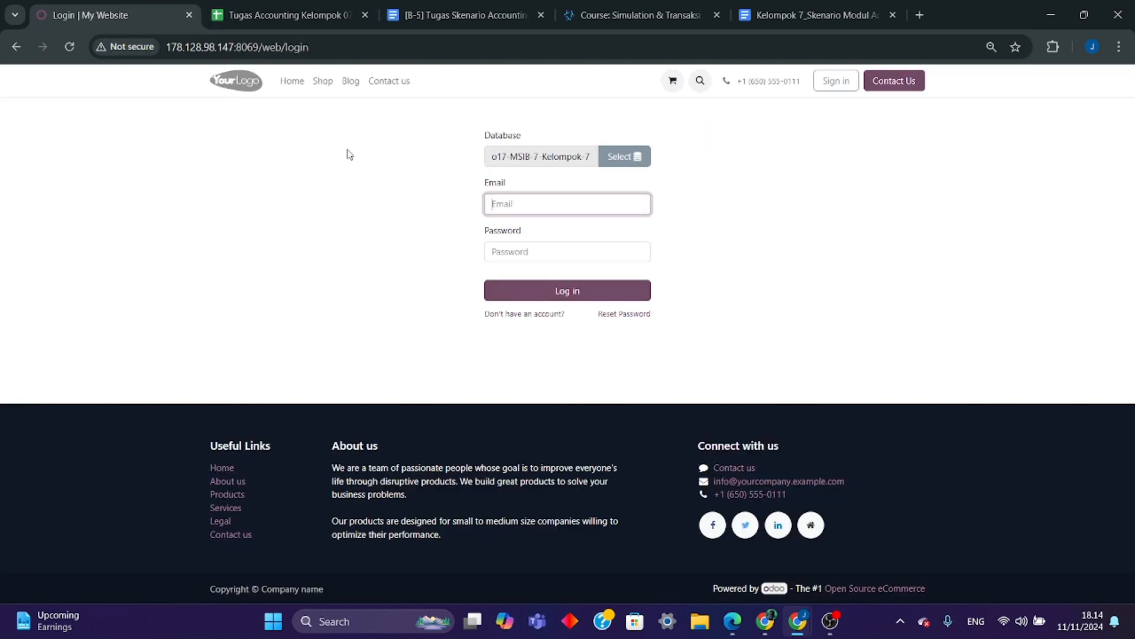
pyautogui.click(515, 197)
pyautogui.hotkey('ctrl', 'v')
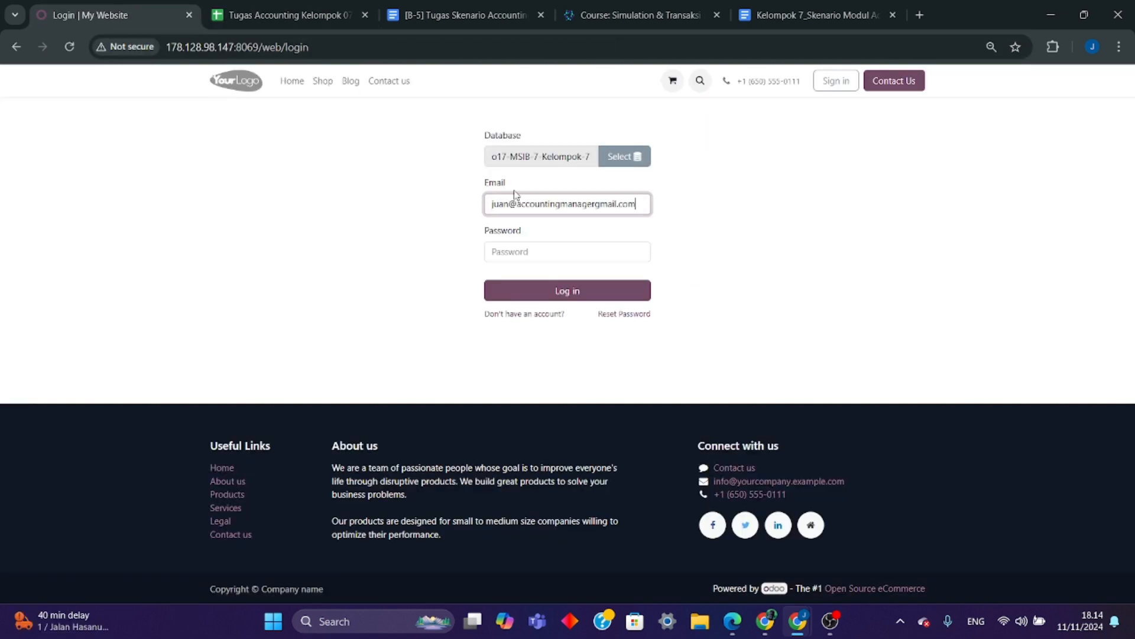
pyautogui.click(543, 253)
pyautogui.write('1')
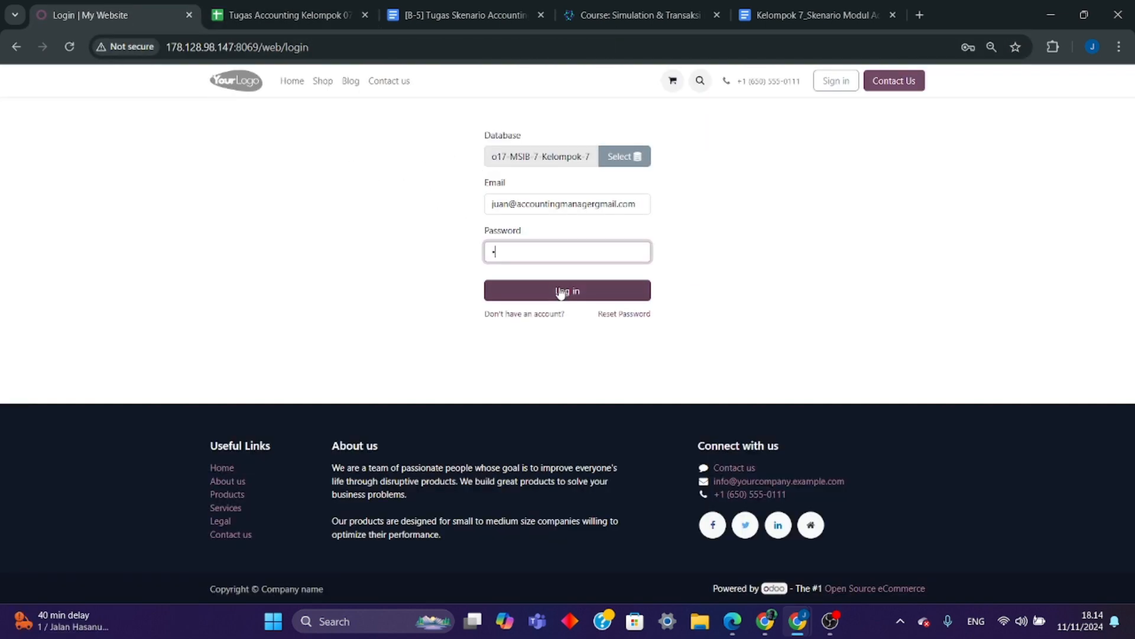
pyautogui.click(560, 292)
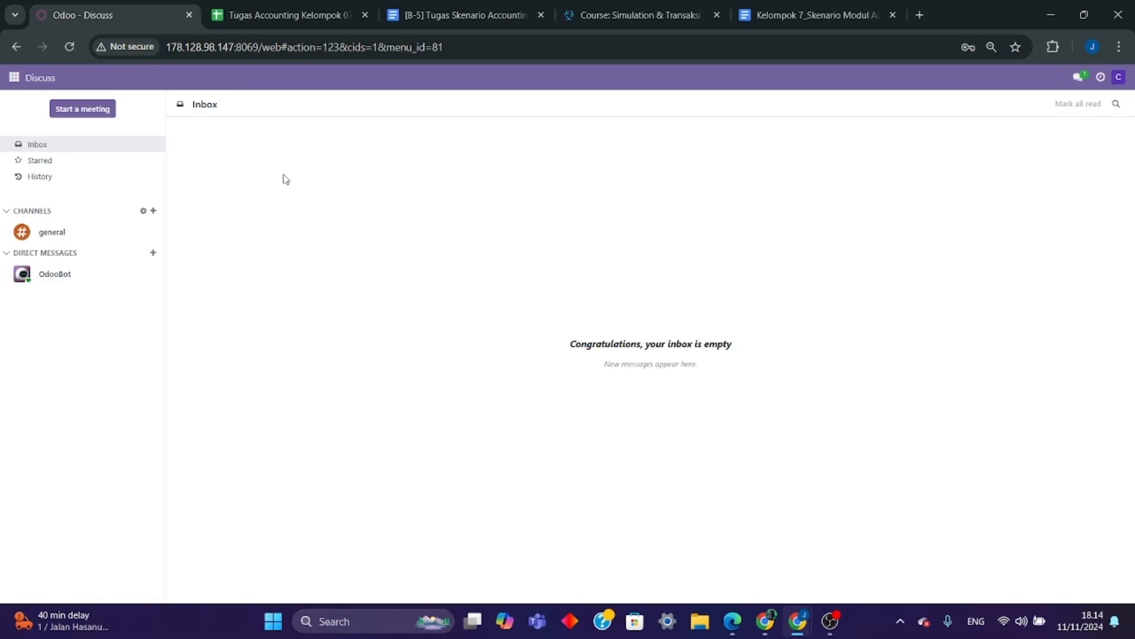
# - Review the logged-in accounting manager's profile preferences and save them
pyautogui.click(1119, 77)
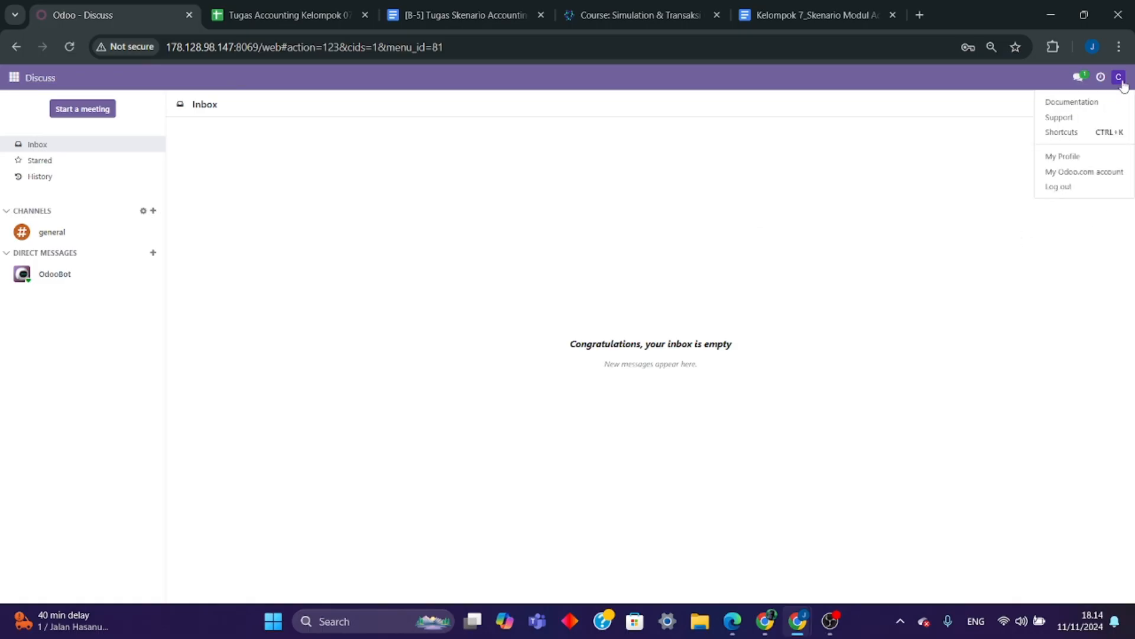
pyautogui.click(1081, 157)
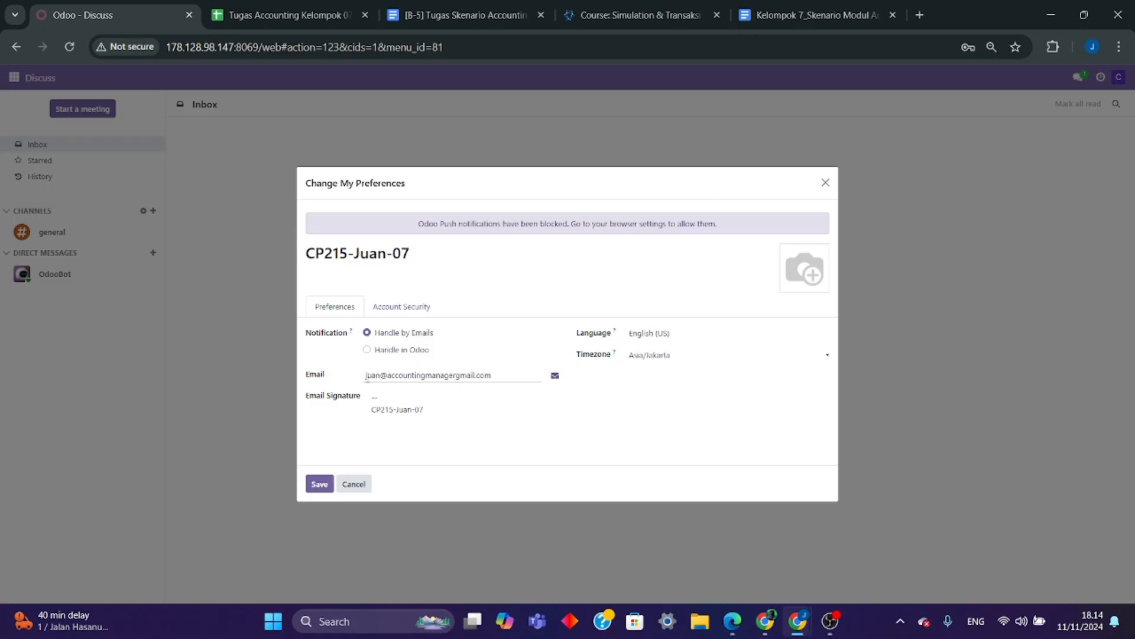
pyautogui.click(317, 486)
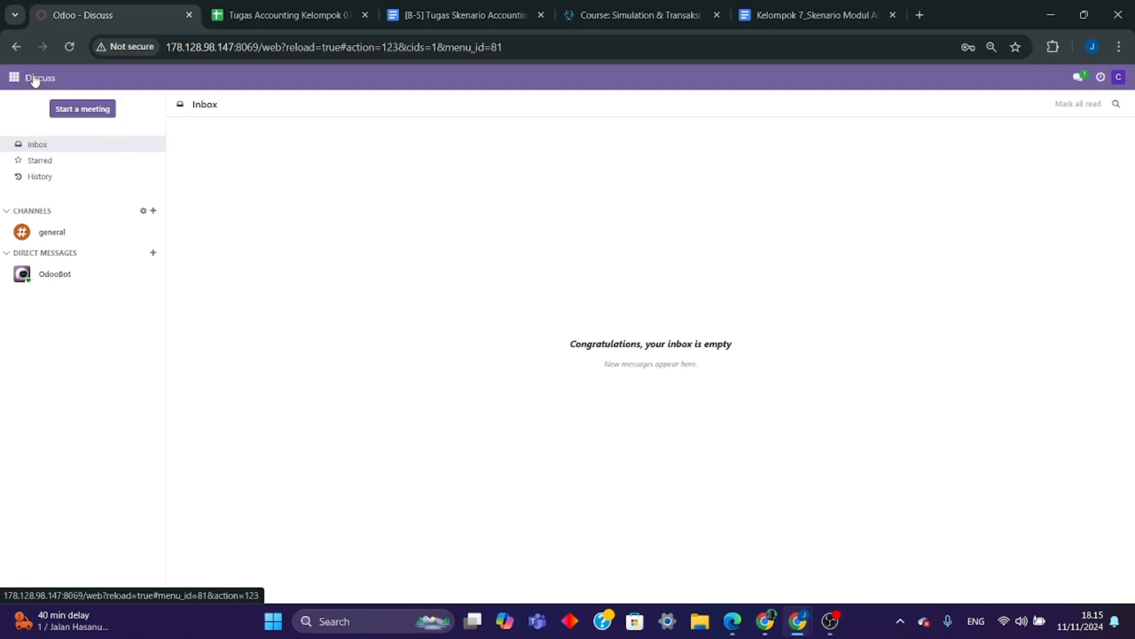
# - Open Gemini Furniture's partially paid invoice INV/2024/00003 from the customer invoices in Accounting, and check its customer record
pyautogui.click(15, 77)
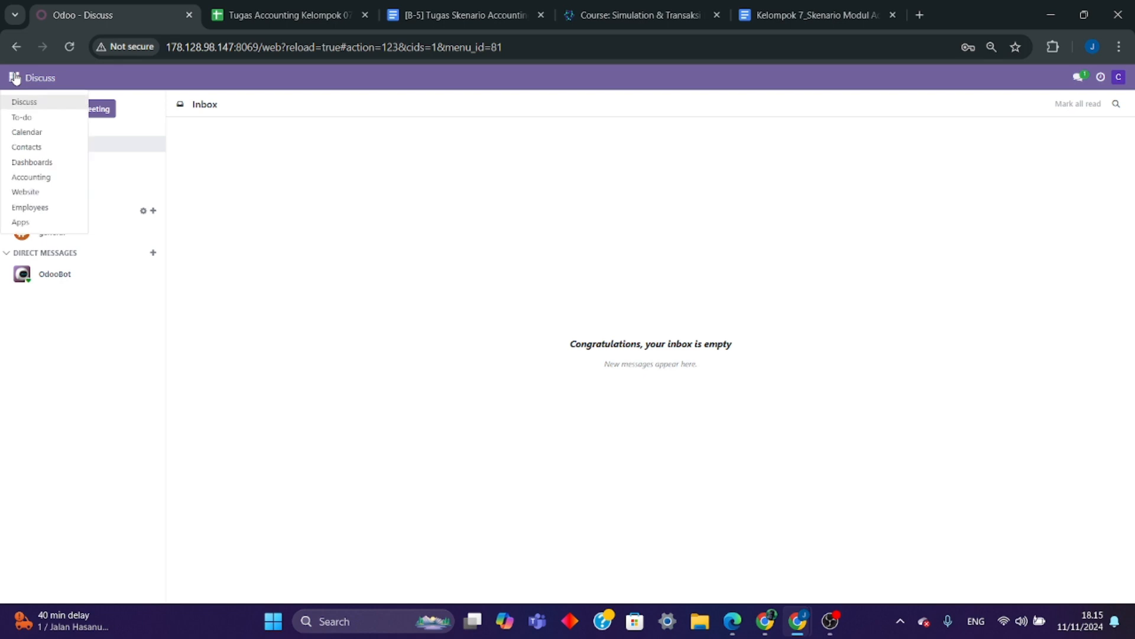
pyautogui.click(33, 180)
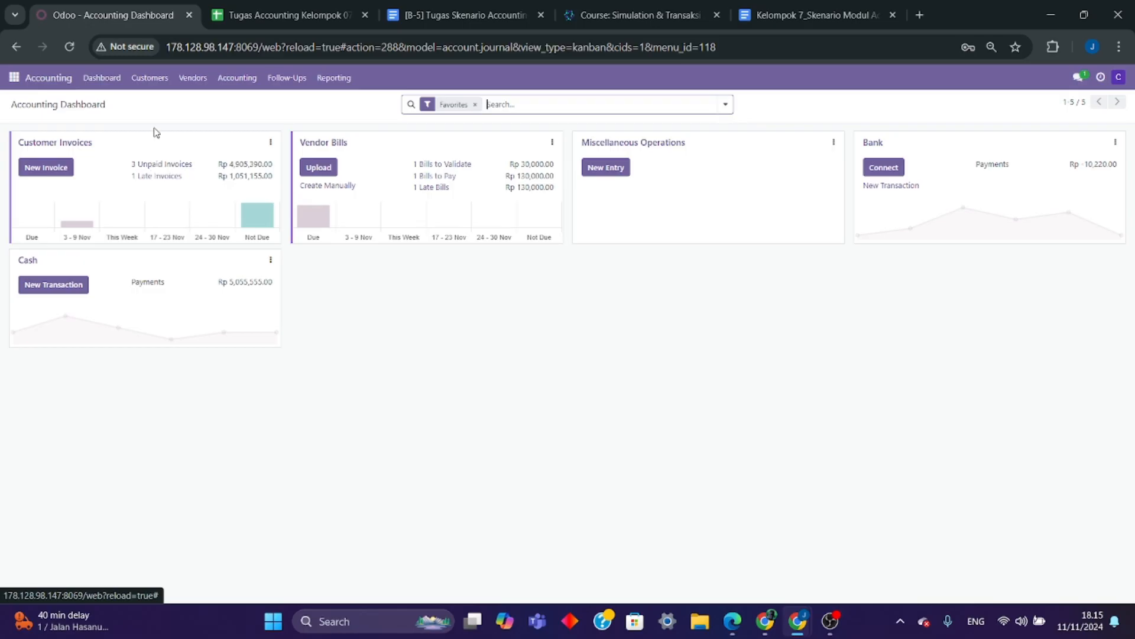
pyautogui.click(163, 90)
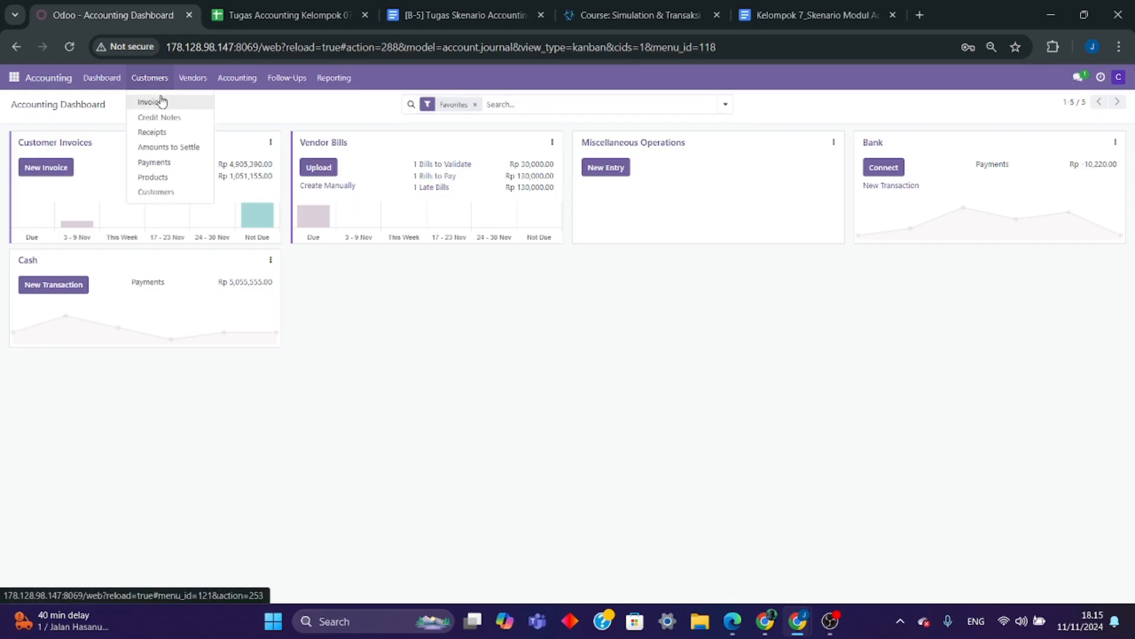
pyautogui.click(158, 101)
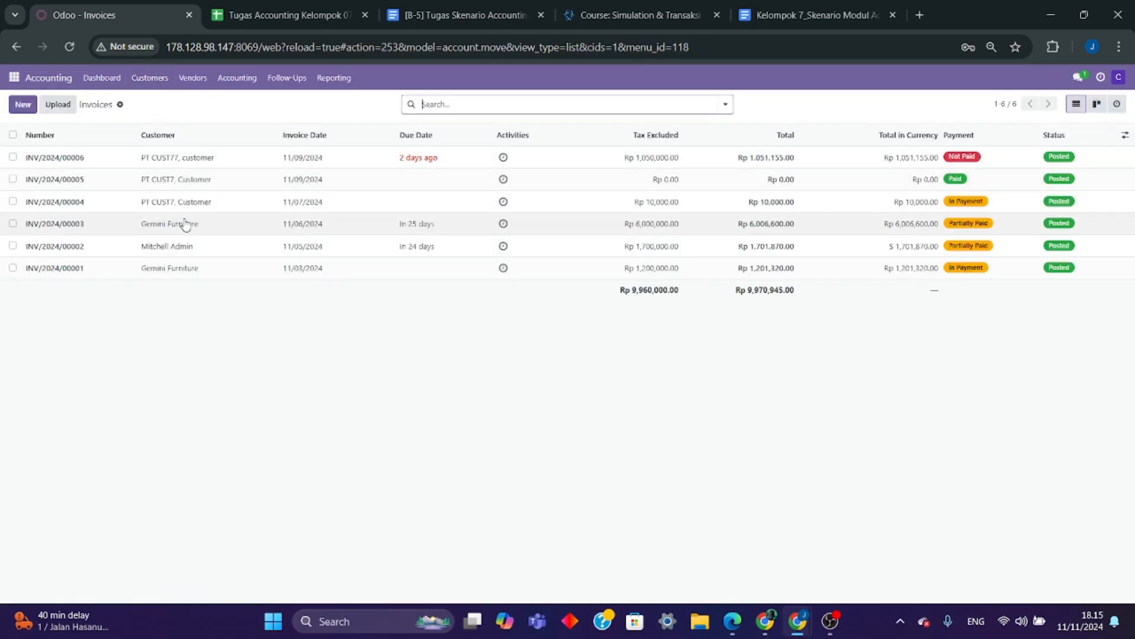
pyautogui.click(177, 224)
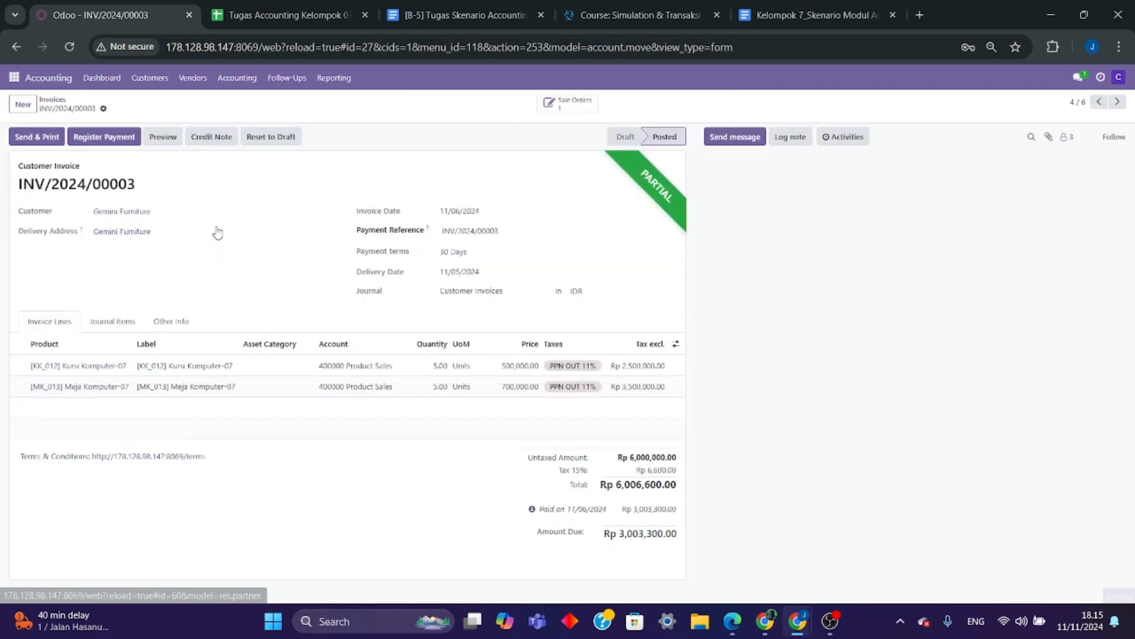
pyautogui.click(215, 228)
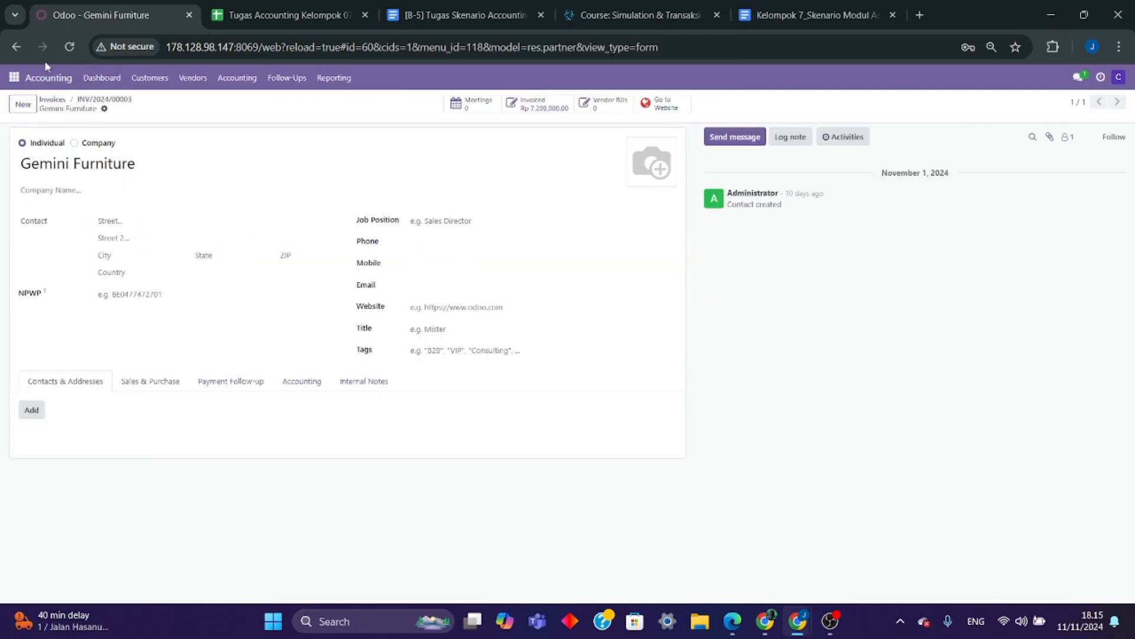
pyautogui.click(16, 46)
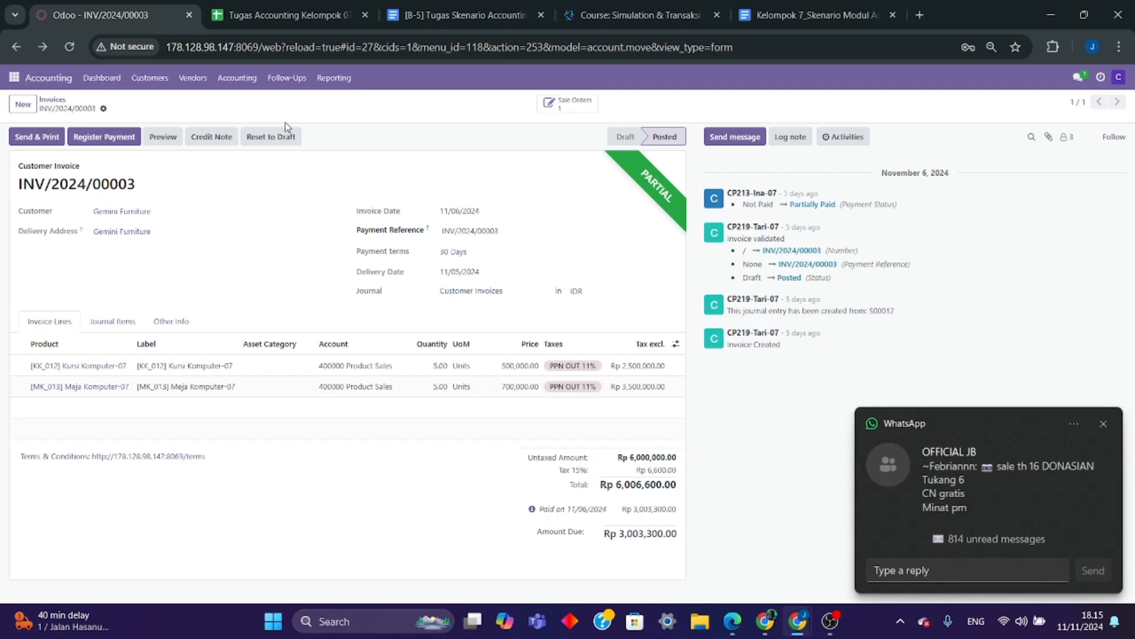
# - Open the General Ledger and remove the Account grouping to list the individual journal items
pyautogui.click(256, 83)
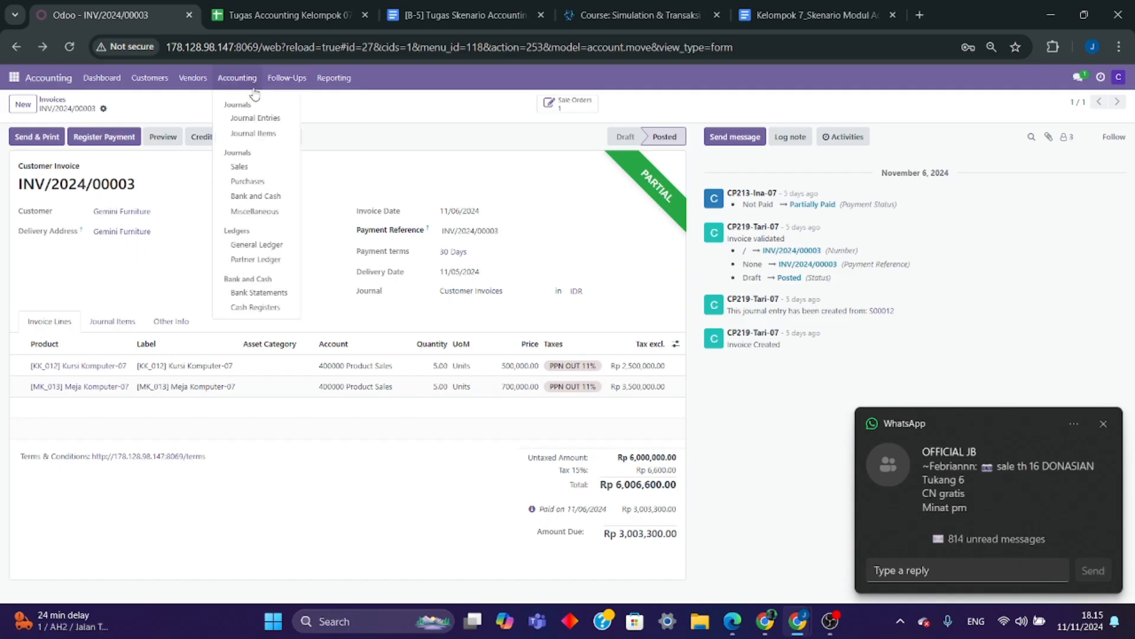
pyautogui.click(260, 249)
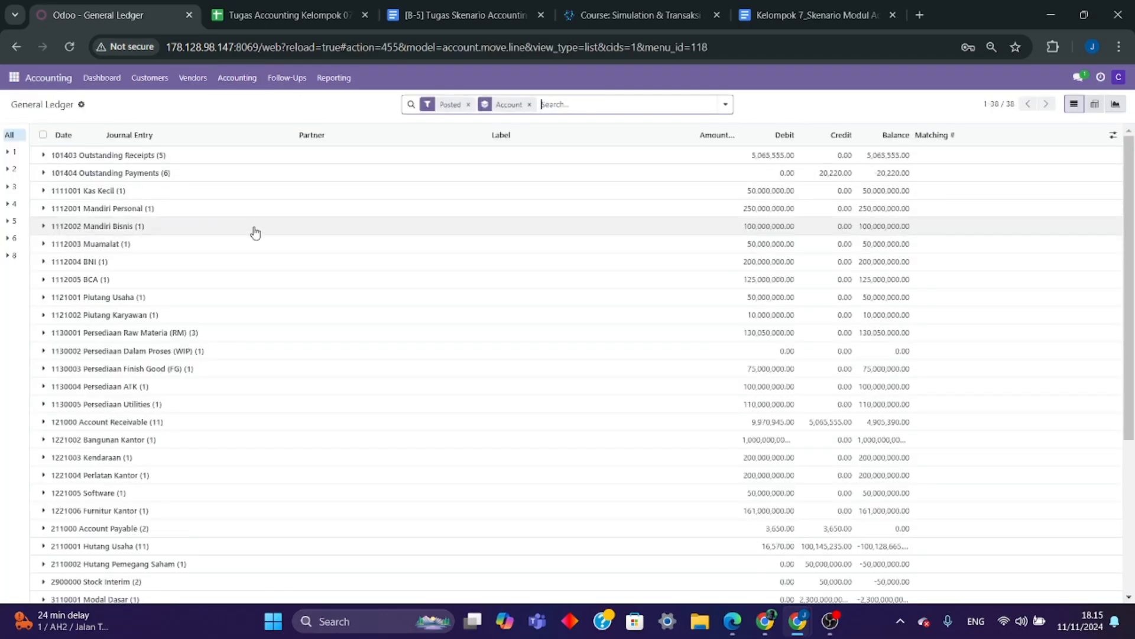
pyautogui.click(525, 105)
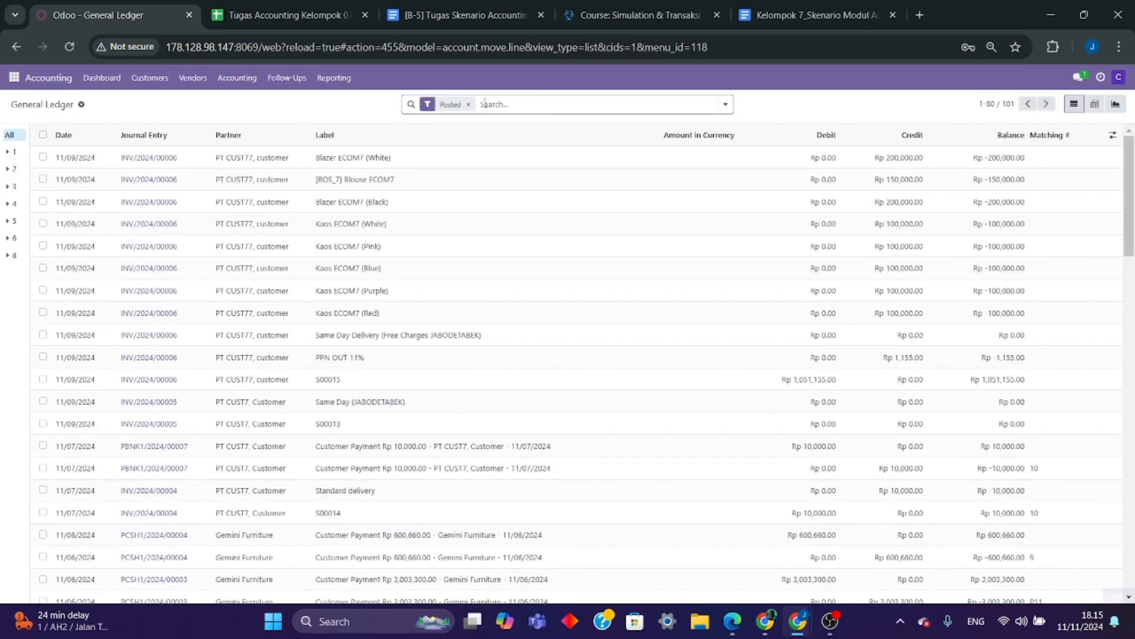
# - Set up the General Ledger audit report with initial balances included, start date 10/10/2024 and end date 11/10/2024
pyautogui.click(334, 81)
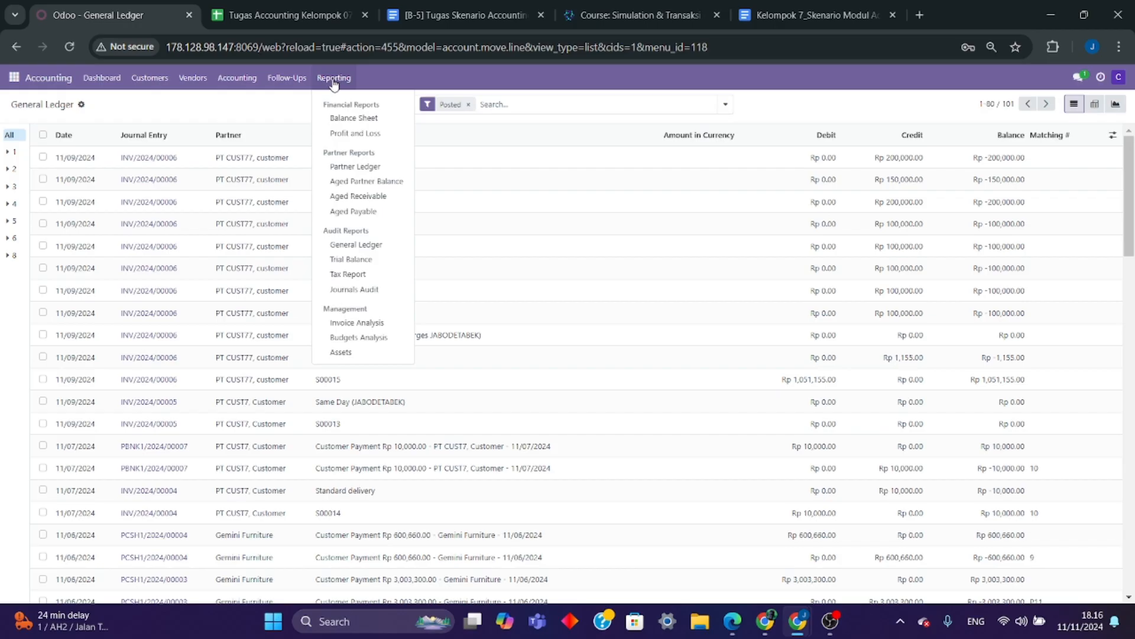
pyautogui.click(353, 245)
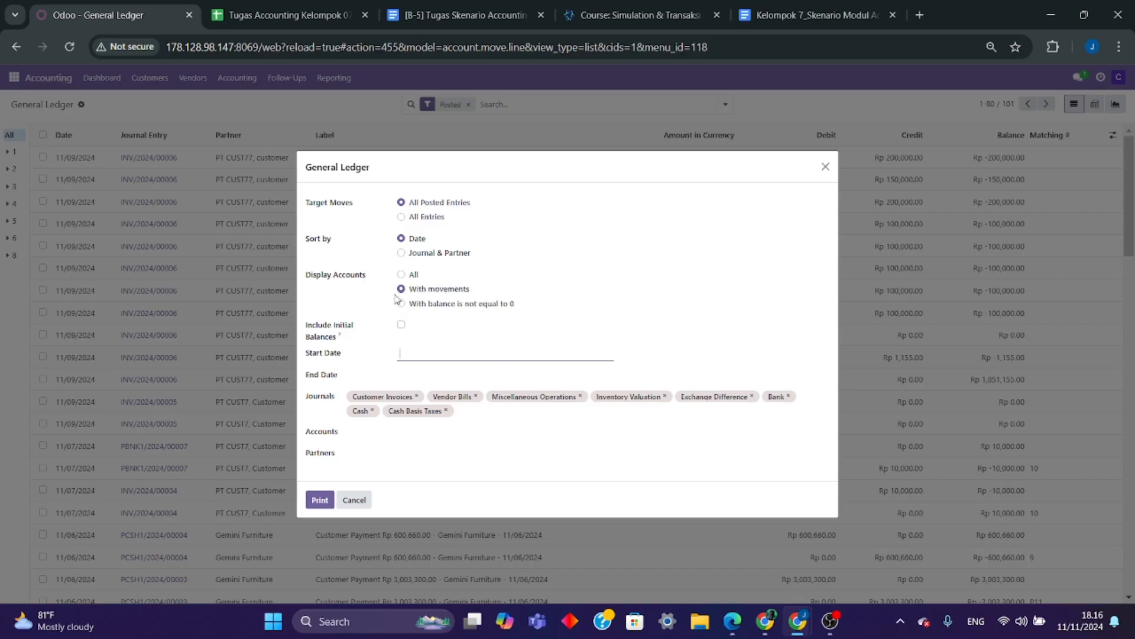
pyautogui.click(400, 324)
pyautogui.click(428, 354)
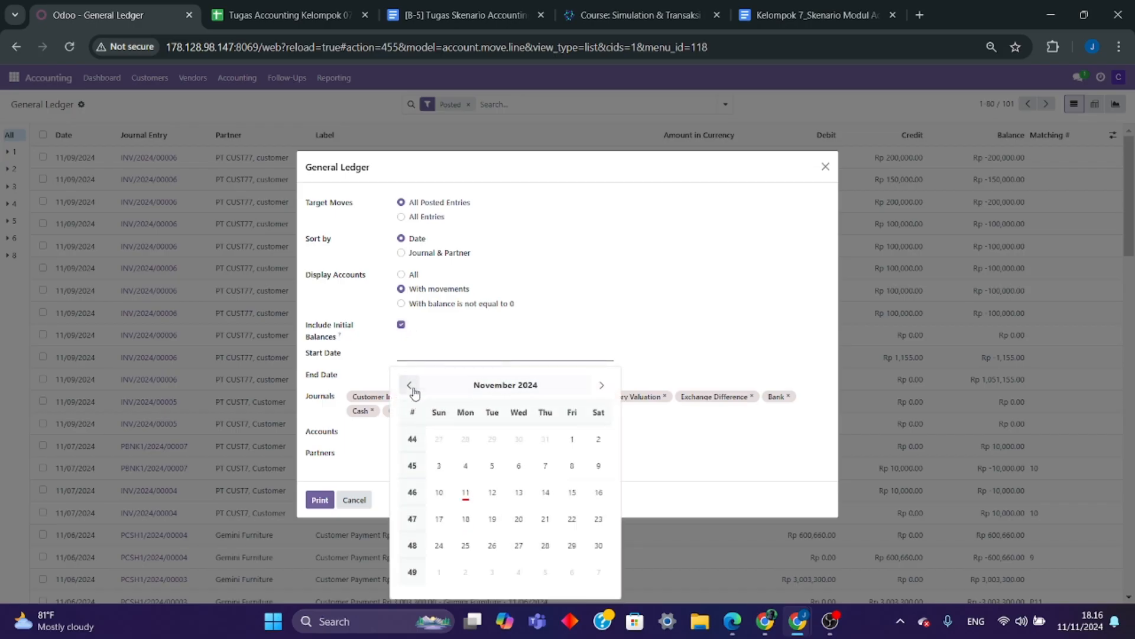
pyautogui.click(409, 386)
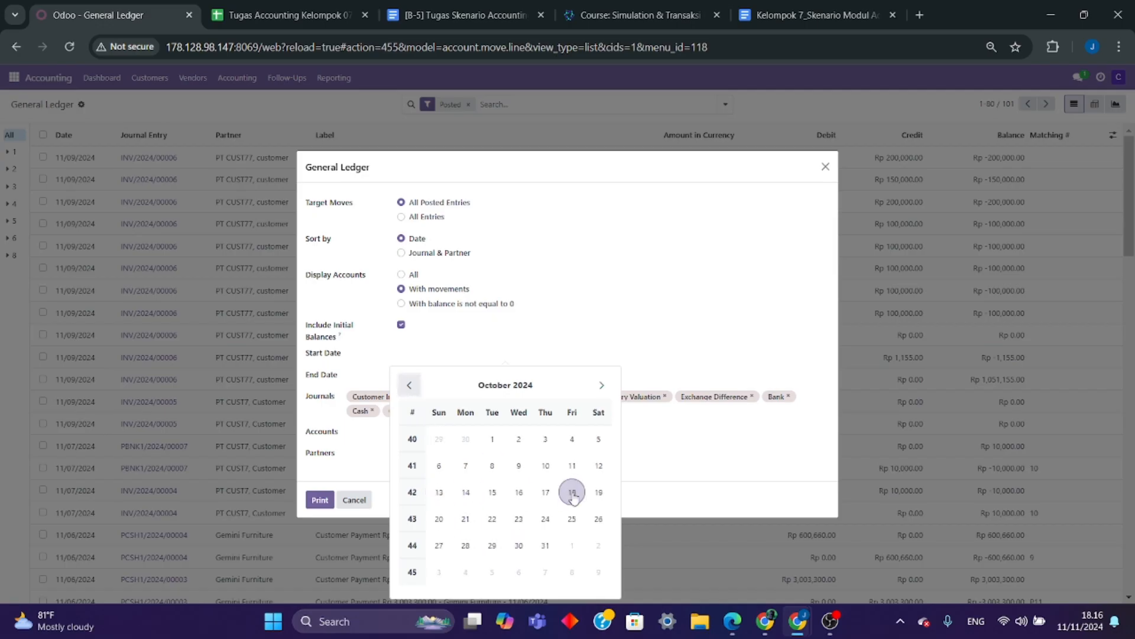
pyautogui.click(546, 465)
pyautogui.click(409, 377)
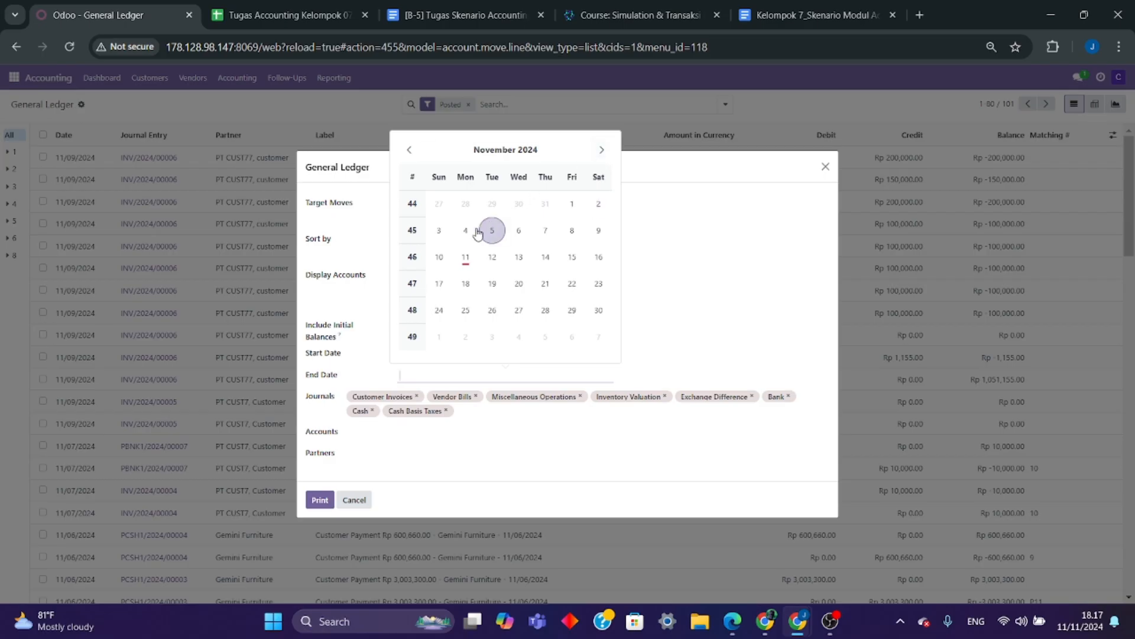
pyautogui.click(439, 257)
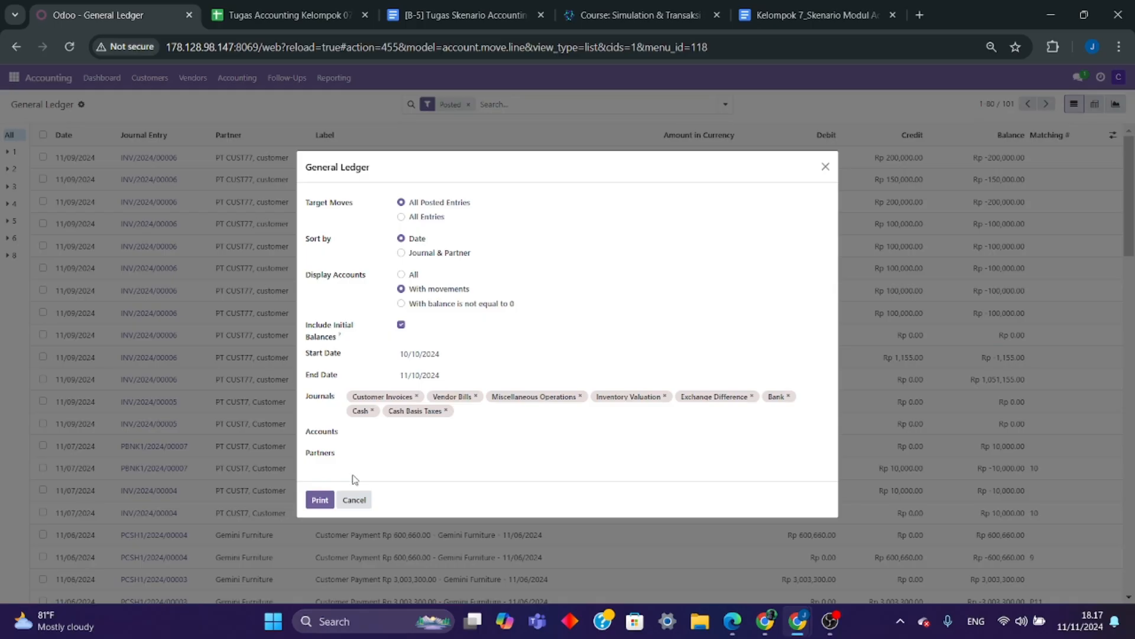
# - Print the General Ledger report and save it as the PDF file General Ledger in the Documents folder
pyautogui.click(320, 501)
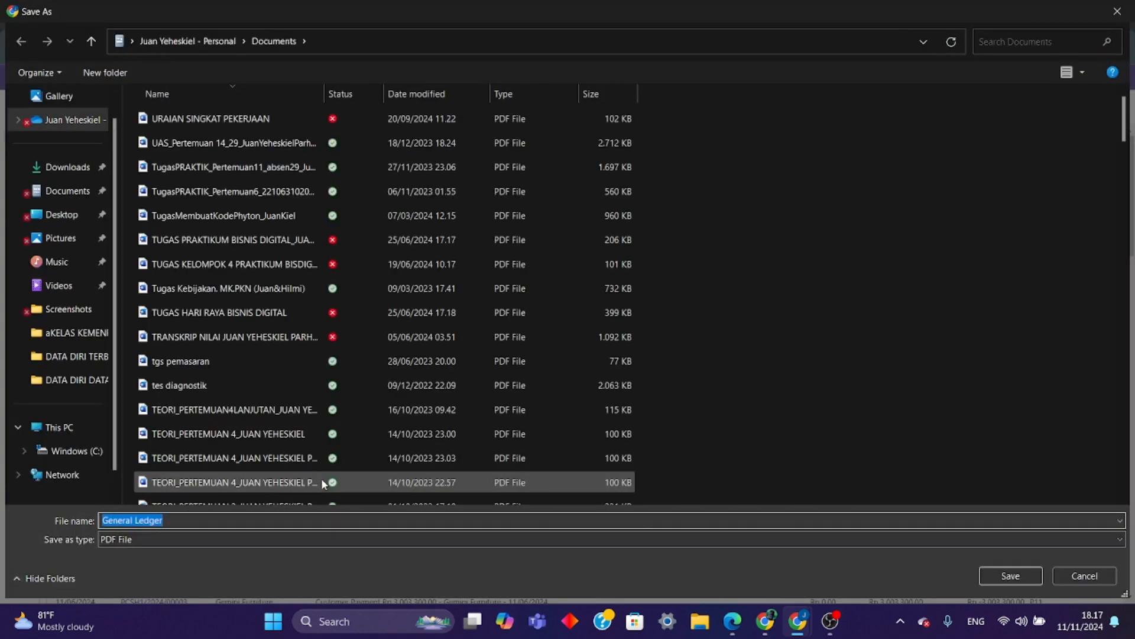
pyautogui.click(80, 199)
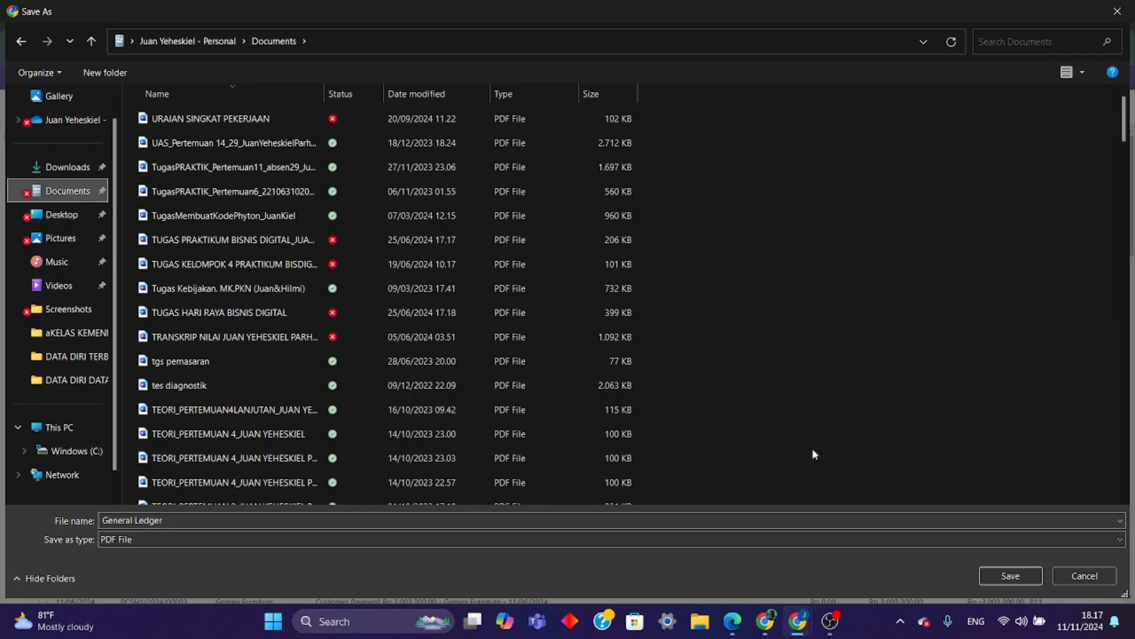
pyautogui.click(1011, 576)
# - Locate the downloaded General Ledger PDF in its folder and open it with Google Chrome
pyautogui.click(1014, 87)
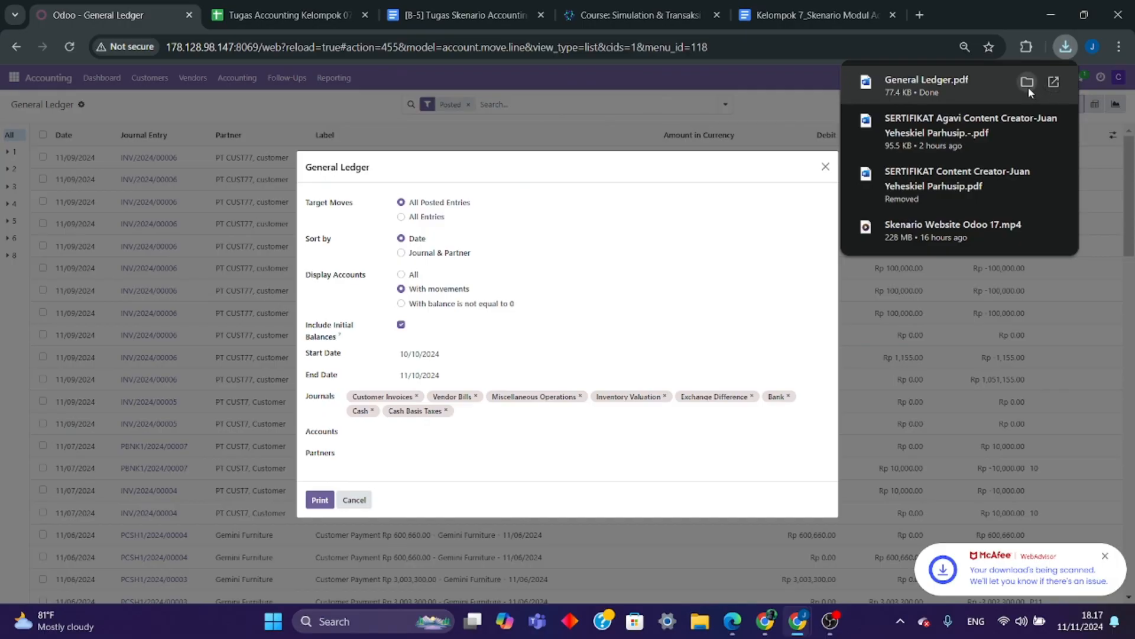
pyautogui.click(1027, 82)
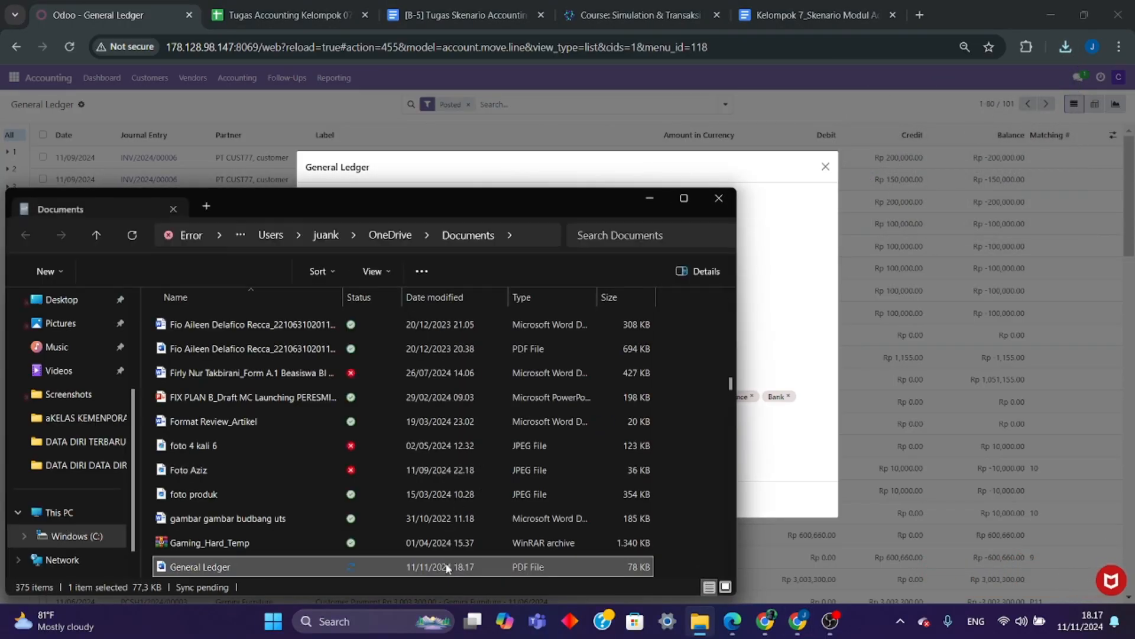
pyautogui.rightClick(445, 569)
pyautogui.moveTo(627, 218)
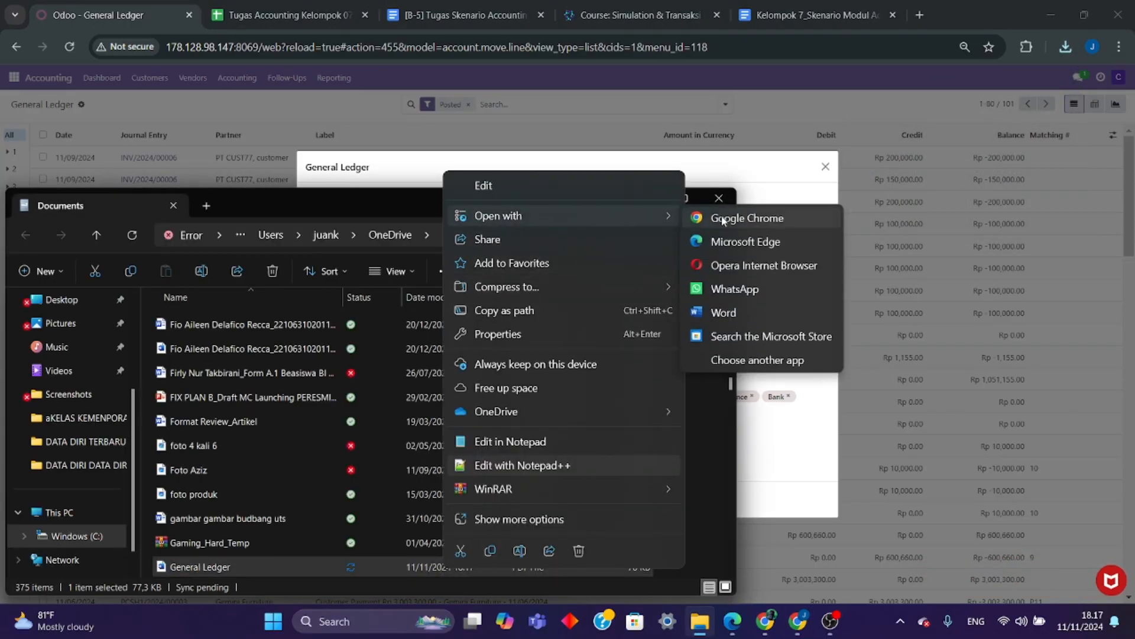
pyautogui.click(729, 219)
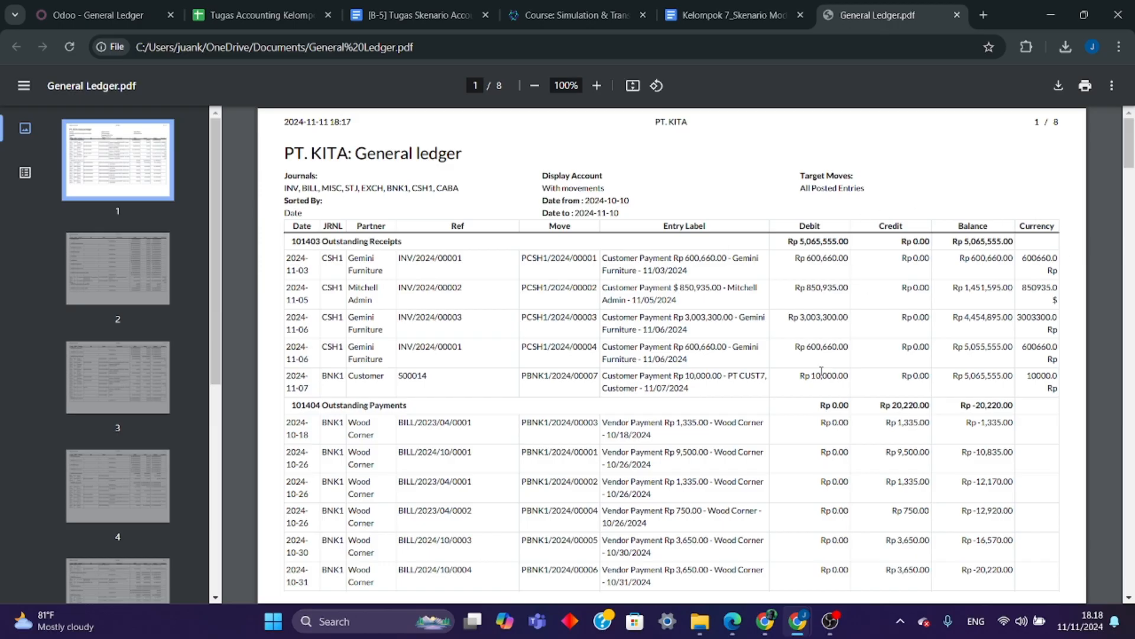
# - Examine the General Ledger PDF's debits, credits and balances for outstanding receipts and payments, receivables, payables, product sales and expenses
pyautogui.scroll(-3, 822, 371)
pyautogui.scroll(2, 765, 326)
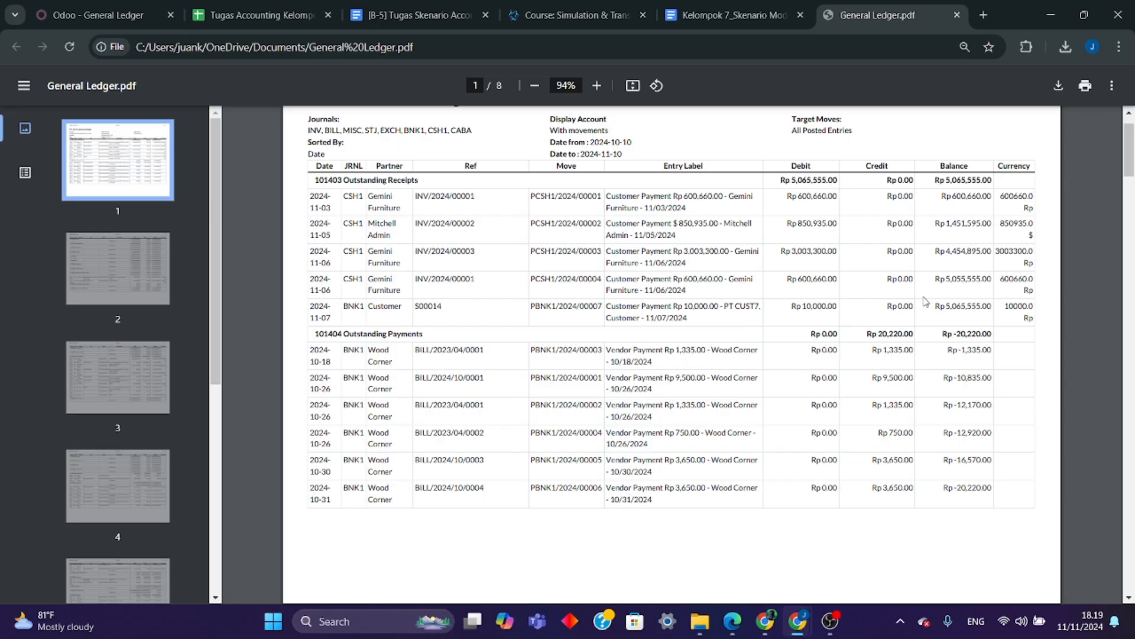
pyautogui.scroll(-1, 699, 360)
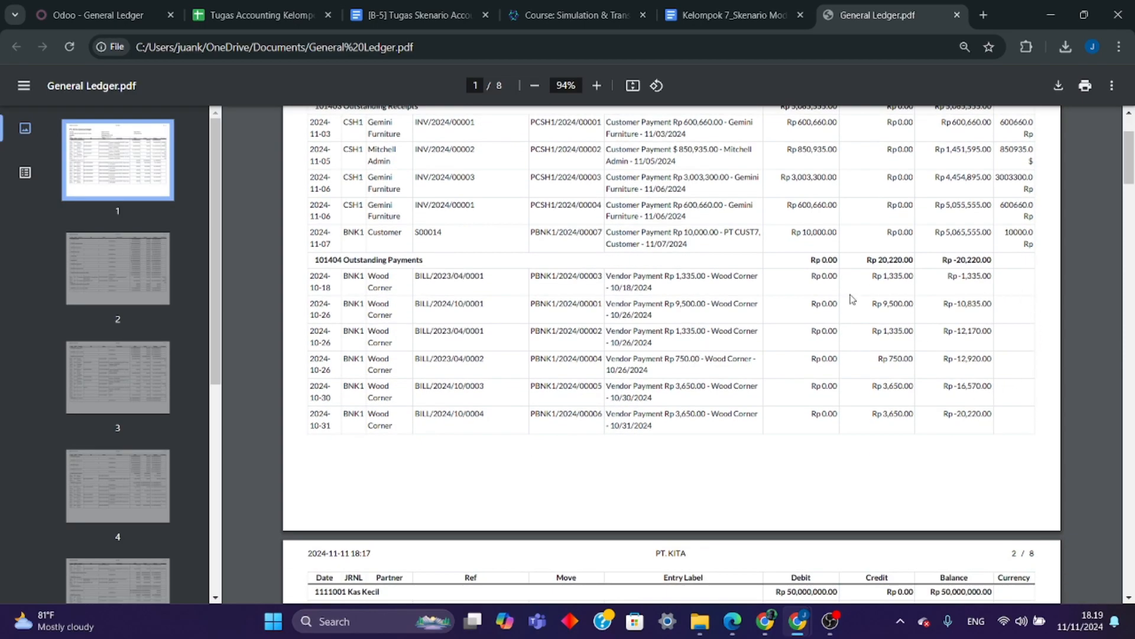
pyautogui.scroll(-2, 655, 305)
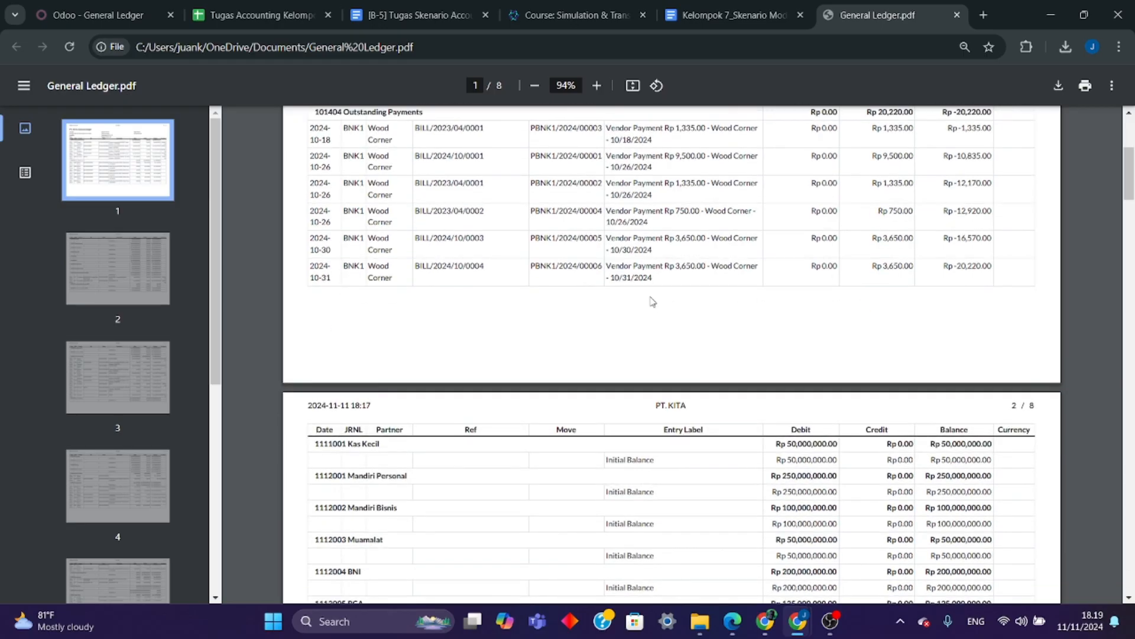
pyautogui.scroll(-2, 651, 301)
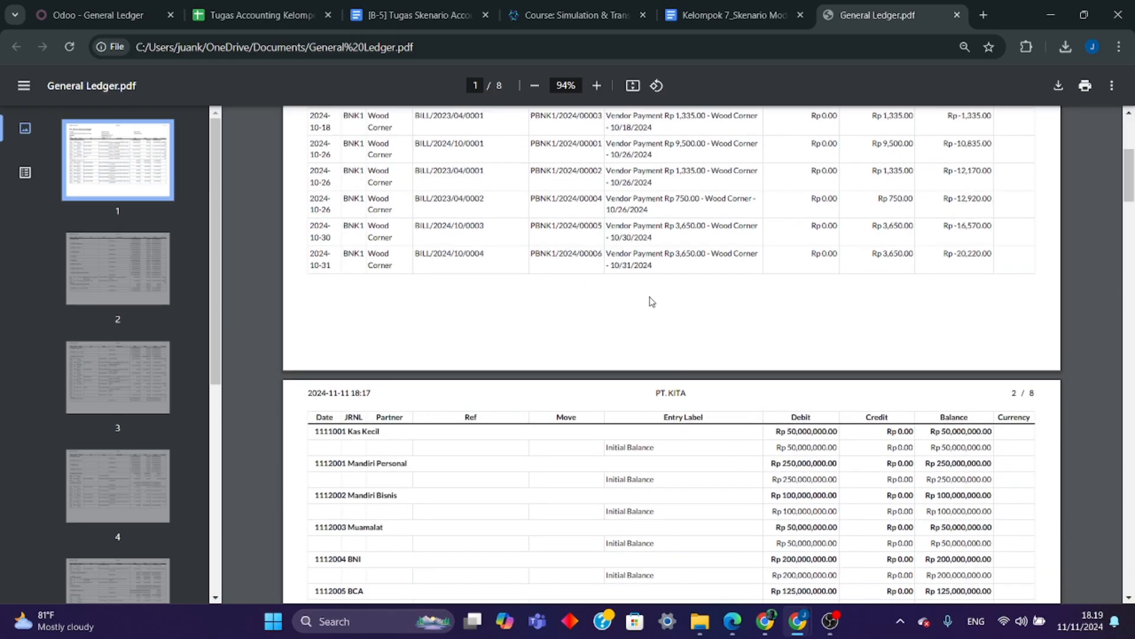
pyautogui.scroll(-4, 639, 299)
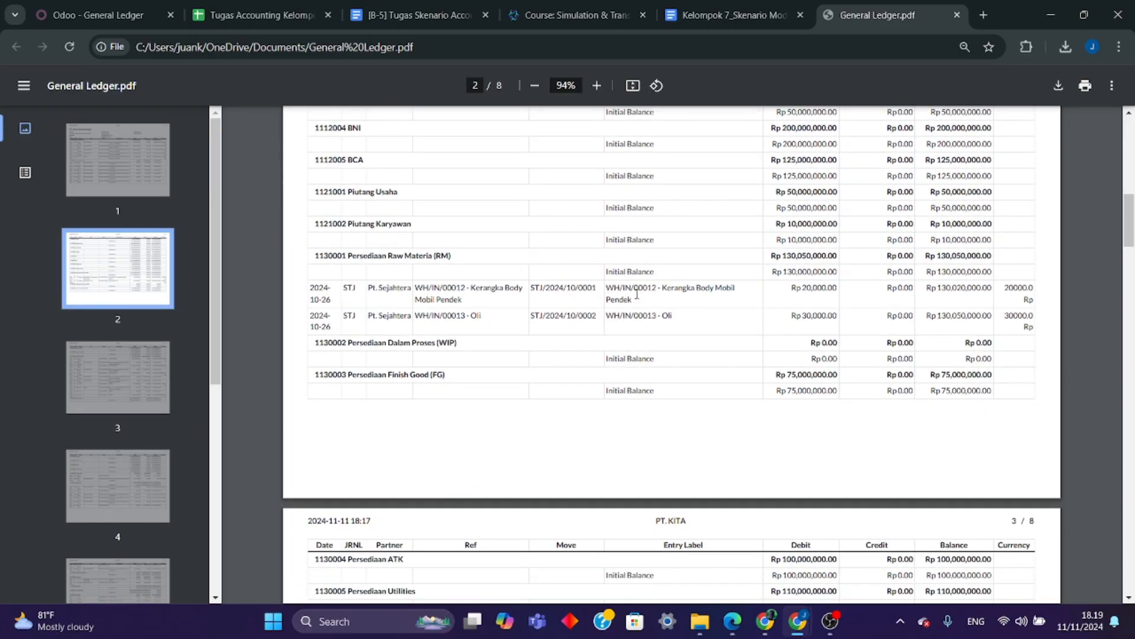
pyautogui.scroll(-5, 637, 294)
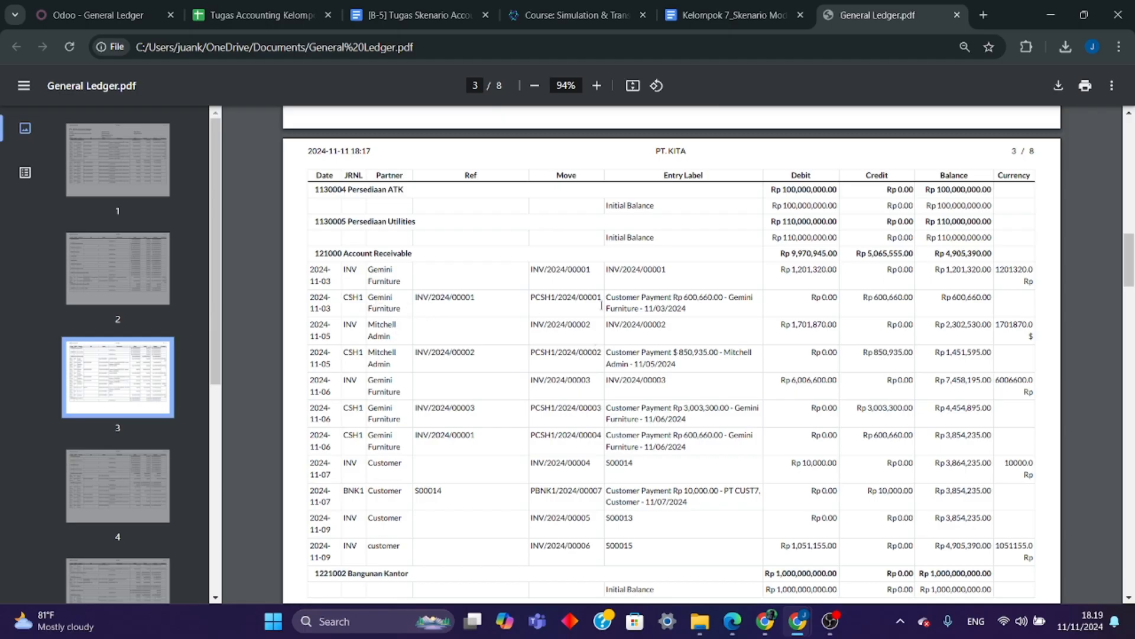
pyautogui.scroll(-1, 884, 399)
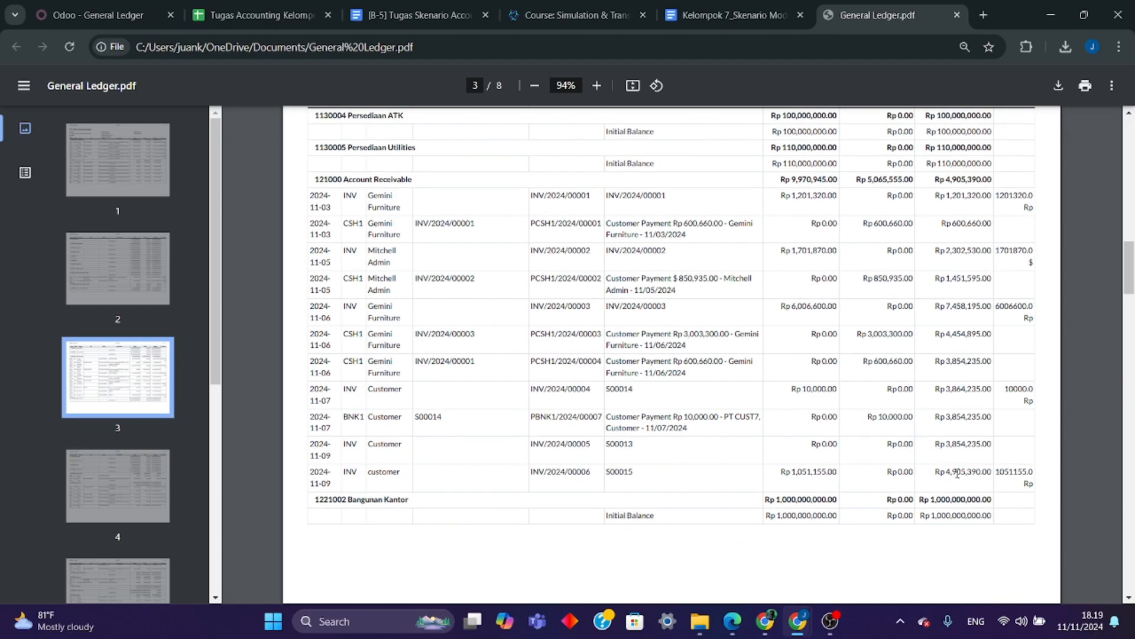
pyautogui.scroll(1, 956, 473)
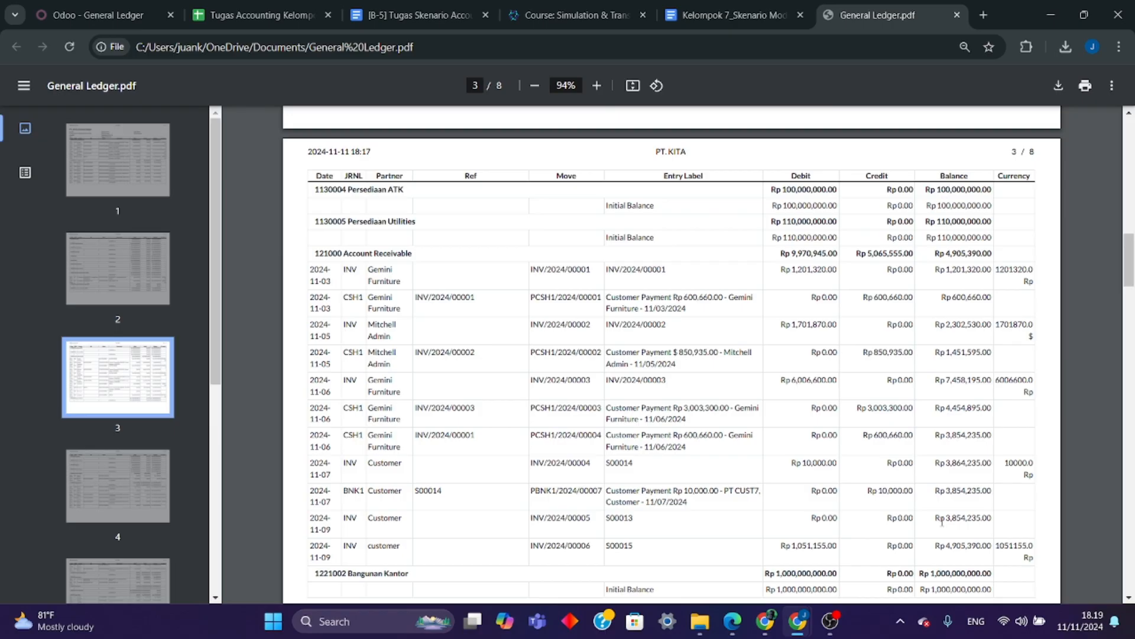
pyautogui.scroll(-2, 936, 516)
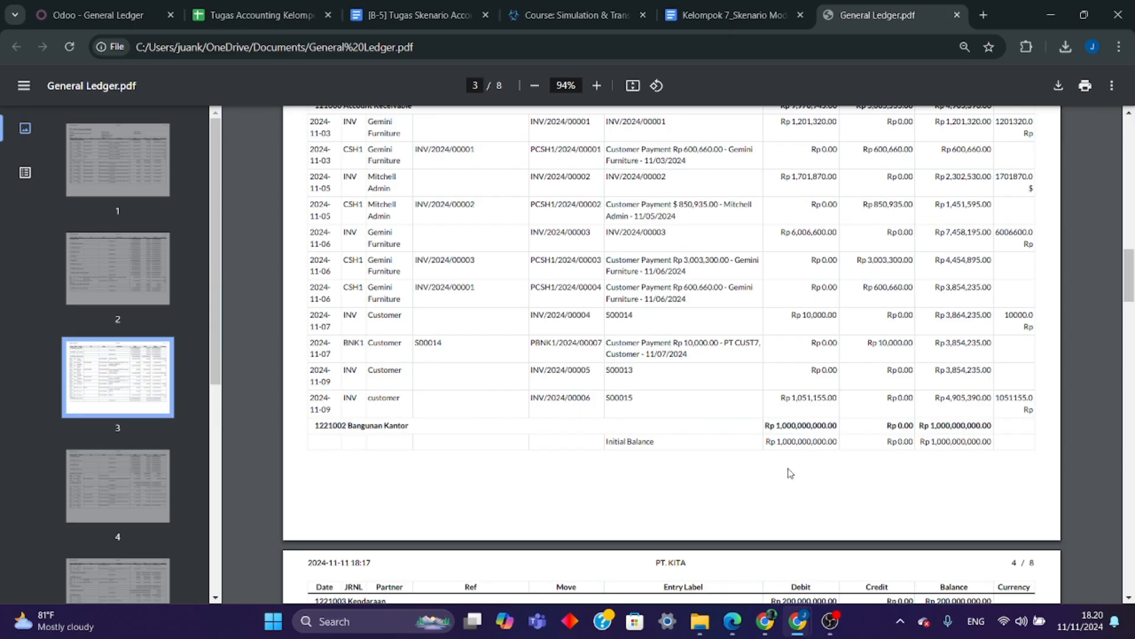
pyautogui.scroll(-4, 791, 473)
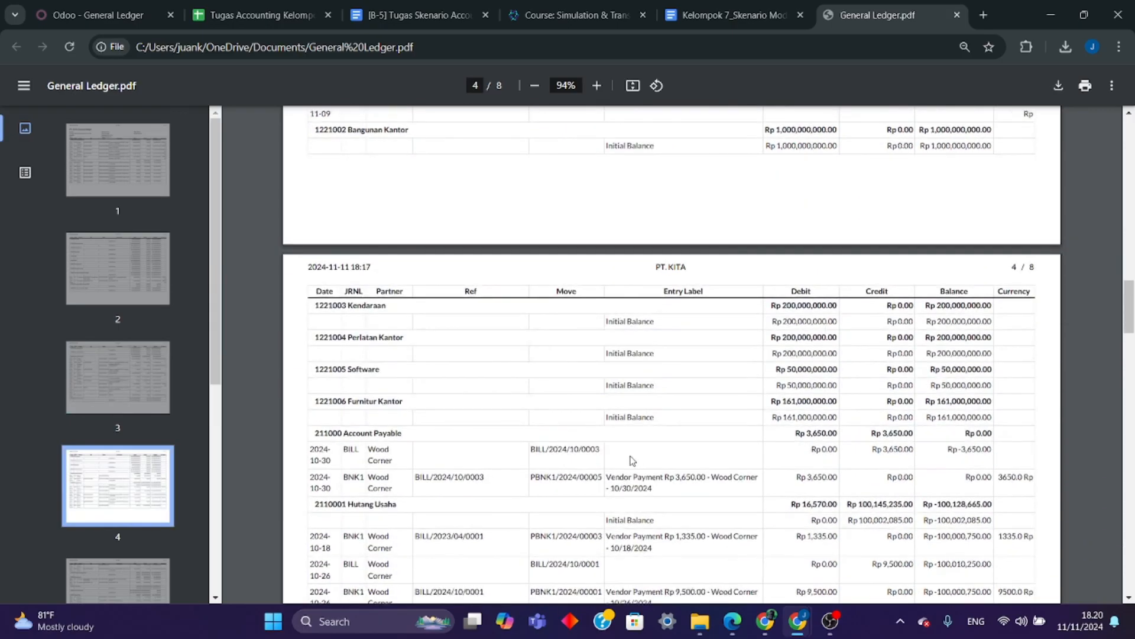
pyautogui.scroll(-1, 632, 461)
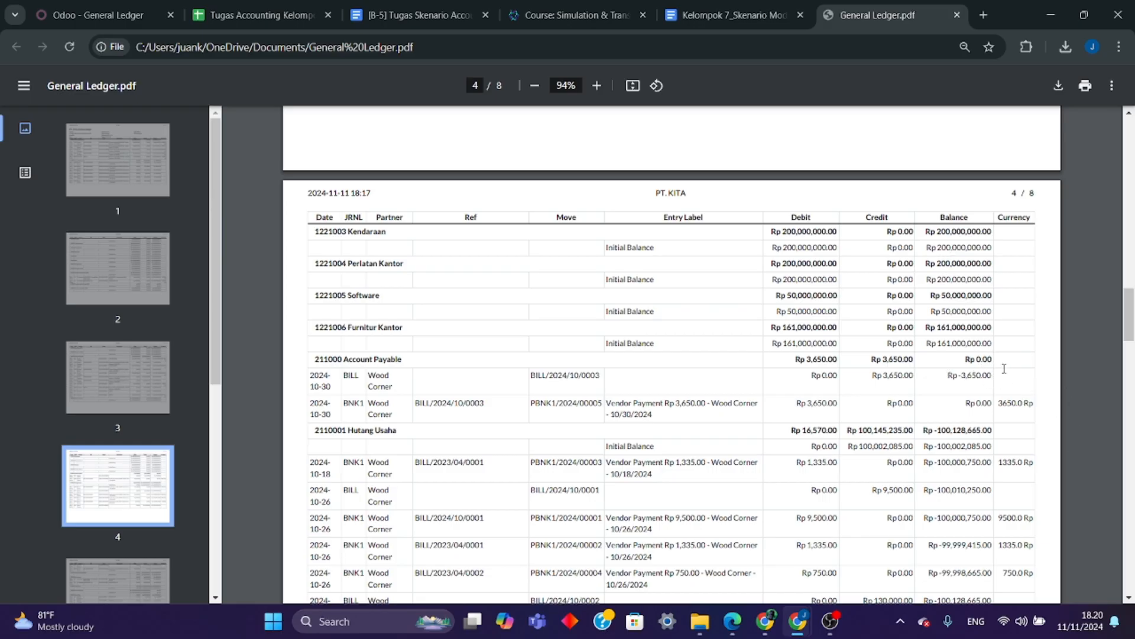
pyautogui.scroll(-6, 981, 370)
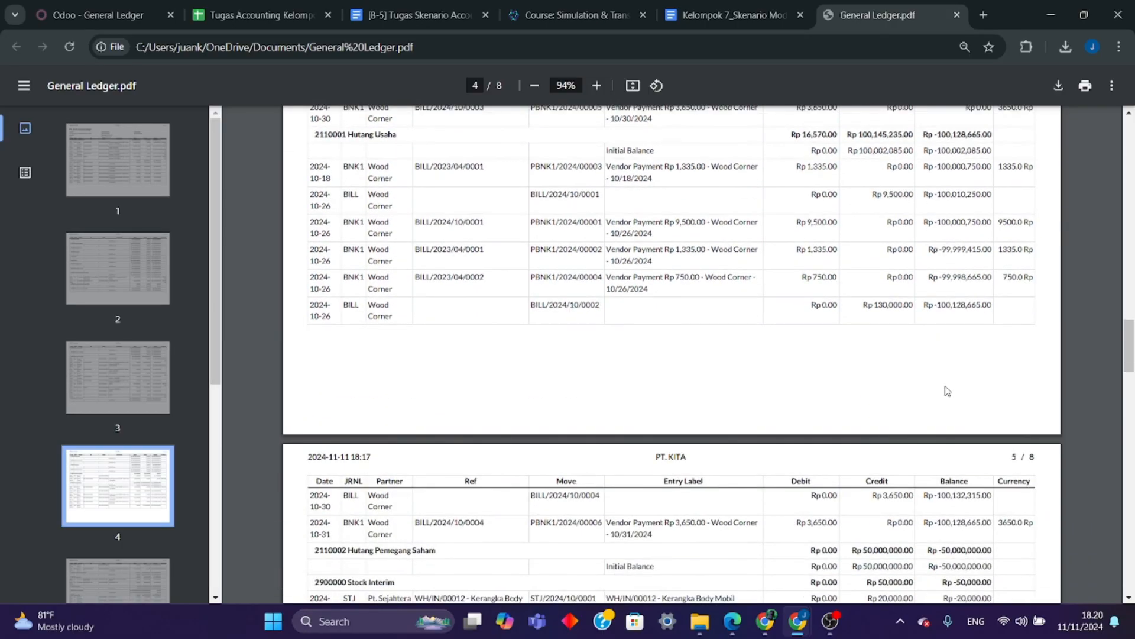
pyautogui.scroll(-4, 947, 391)
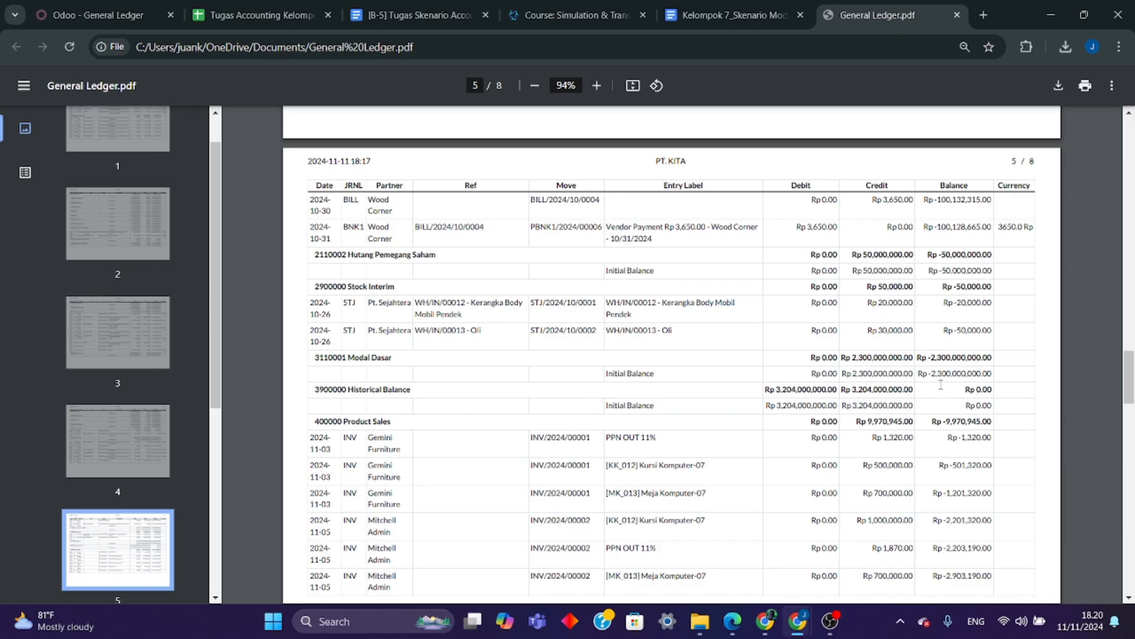
pyautogui.scroll(-1, 891, 392)
pyautogui.scroll(2, 860, 402)
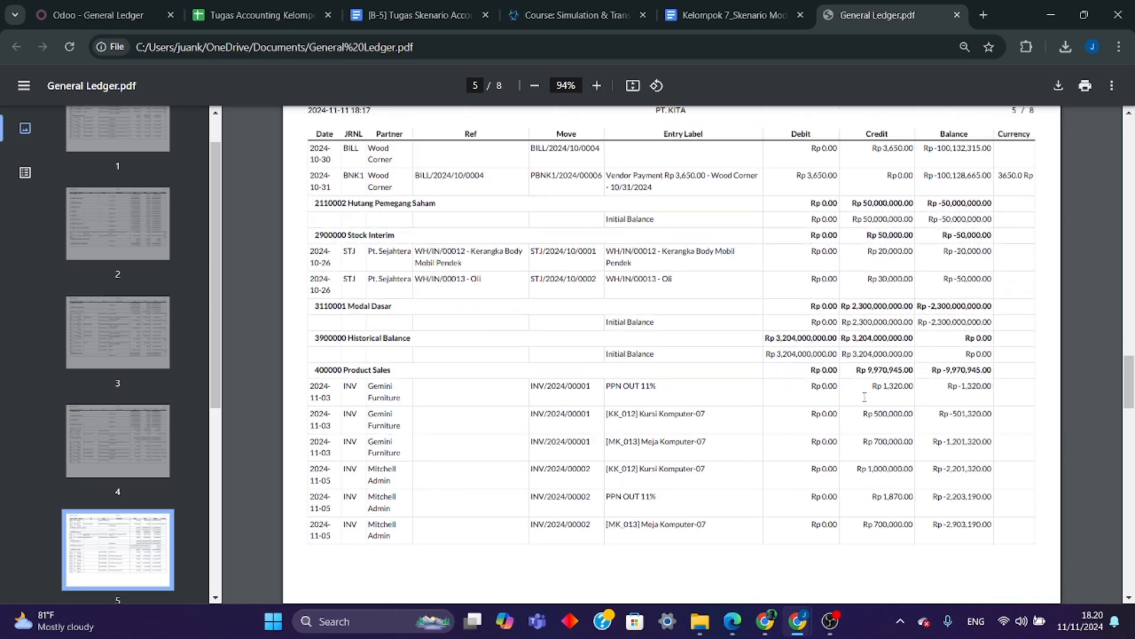
pyautogui.scroll(18, 856, 404)
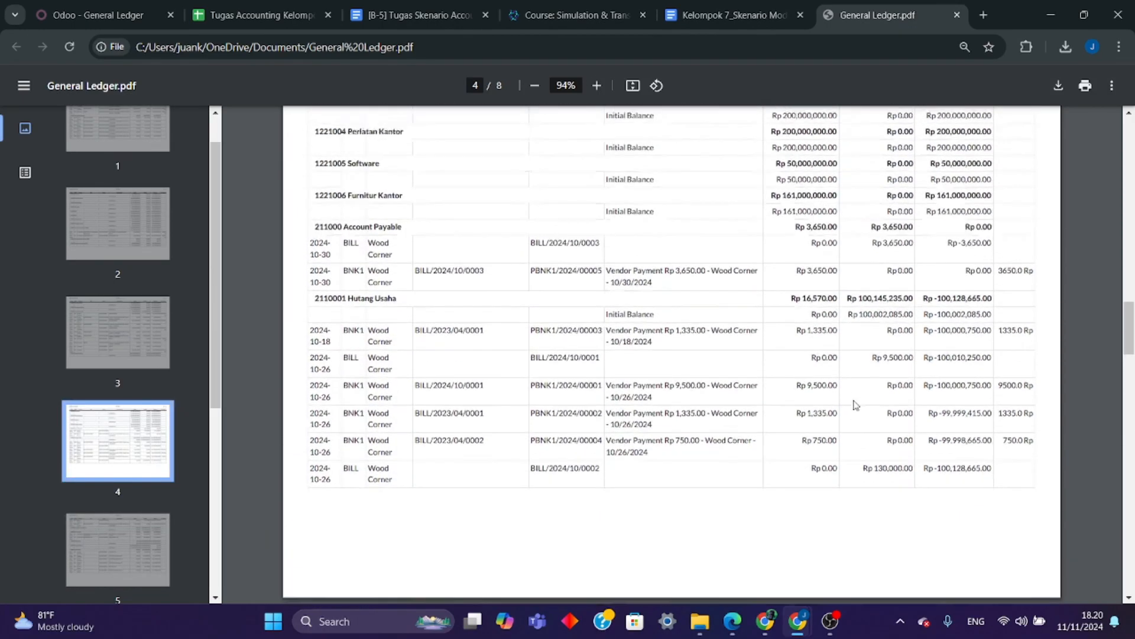
pyautogui.scroll(15, 856, 404)
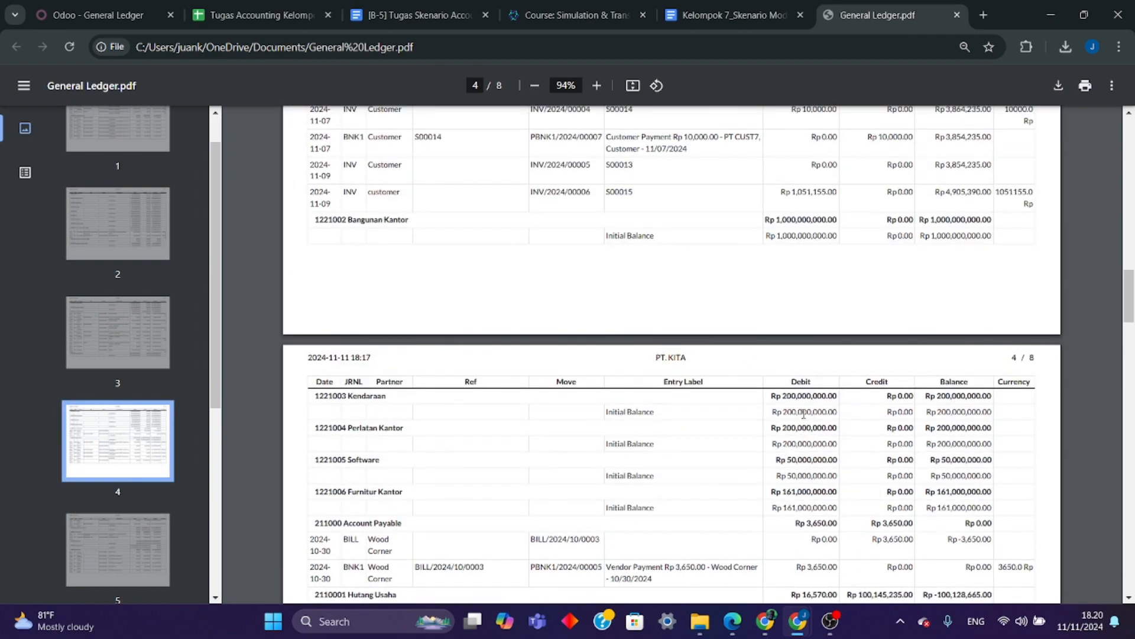
pyautogui.scroll(20, 767, 415)
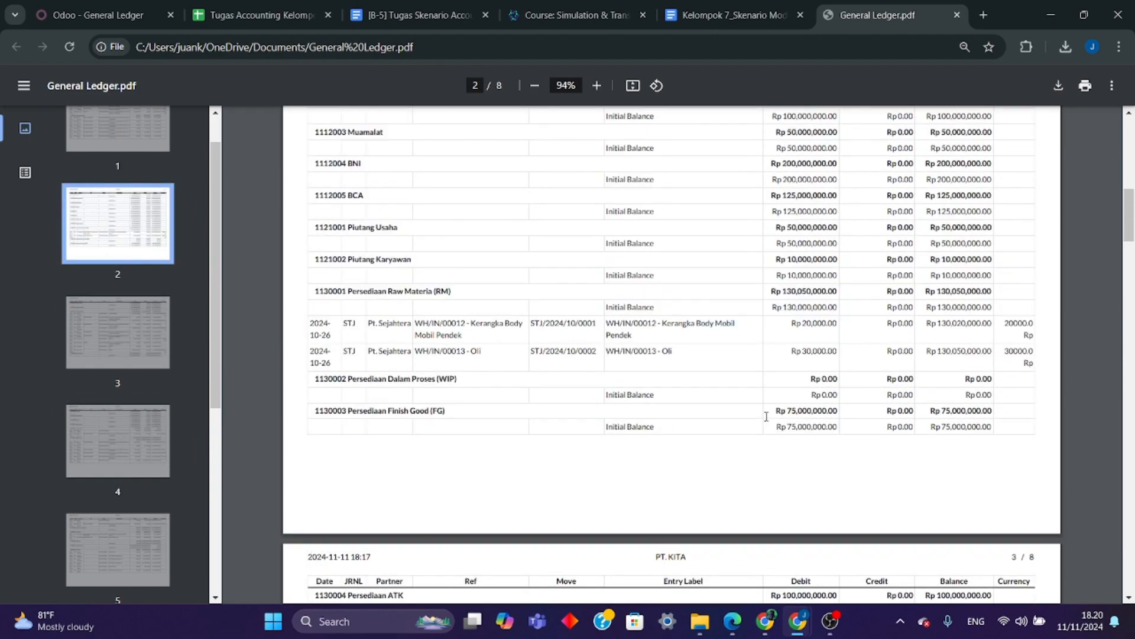
pyautogui.scroll(-20, 759, 415)
pyautogui.scroll(-20, 760, 416)
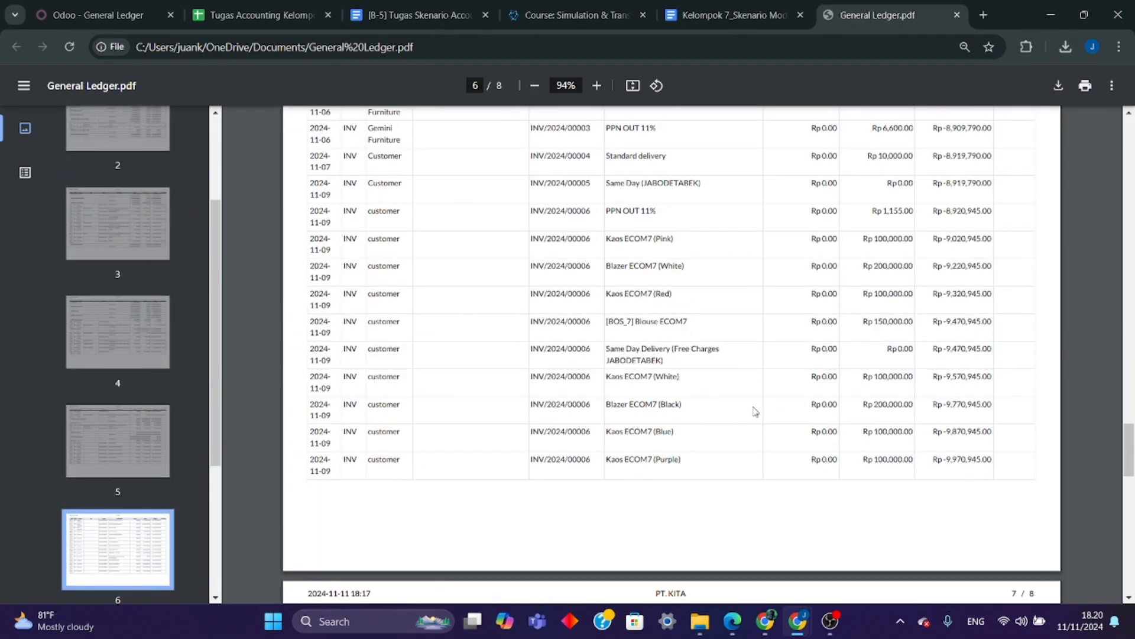
pyautogui.scroll(-5, 755, 409)
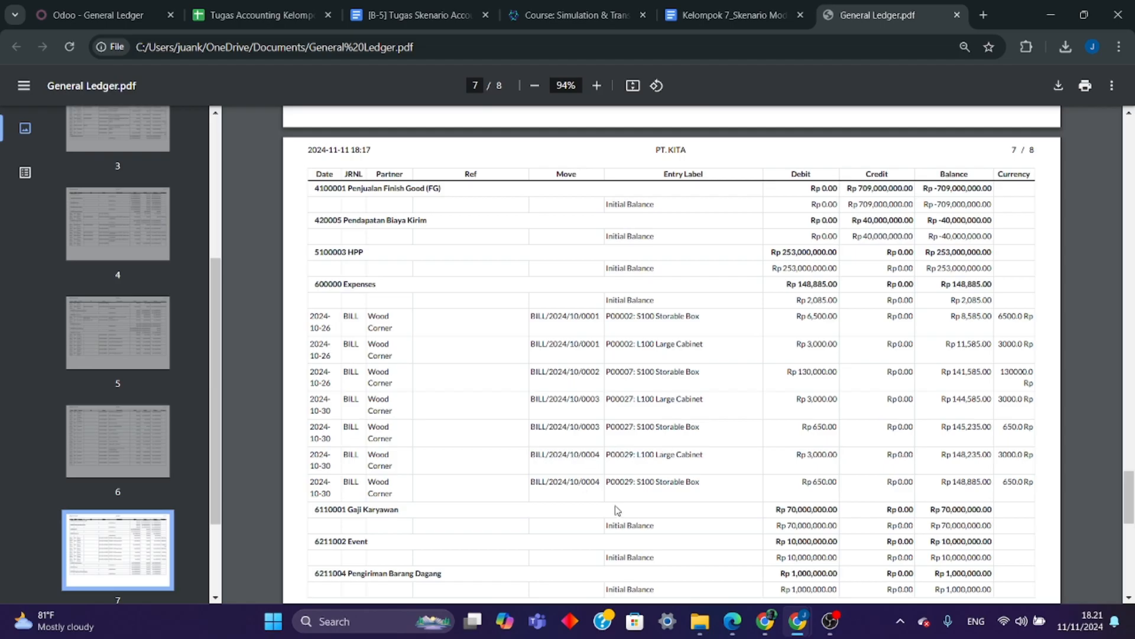
pyautogui.scroll(-1, 710, 513)
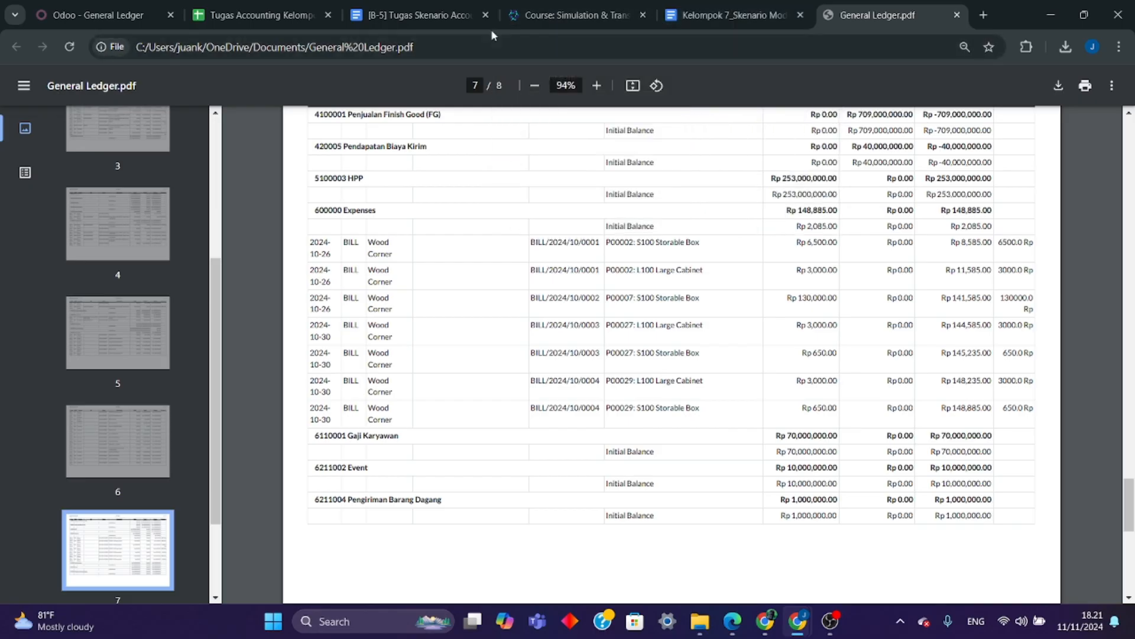
# - Return to Odoo and set up the Trial Balance audit report with start date 10/10/2024 and end date 11/10/2024
pyautogui.click(148, 20)
pyautogui.click(826, 167)
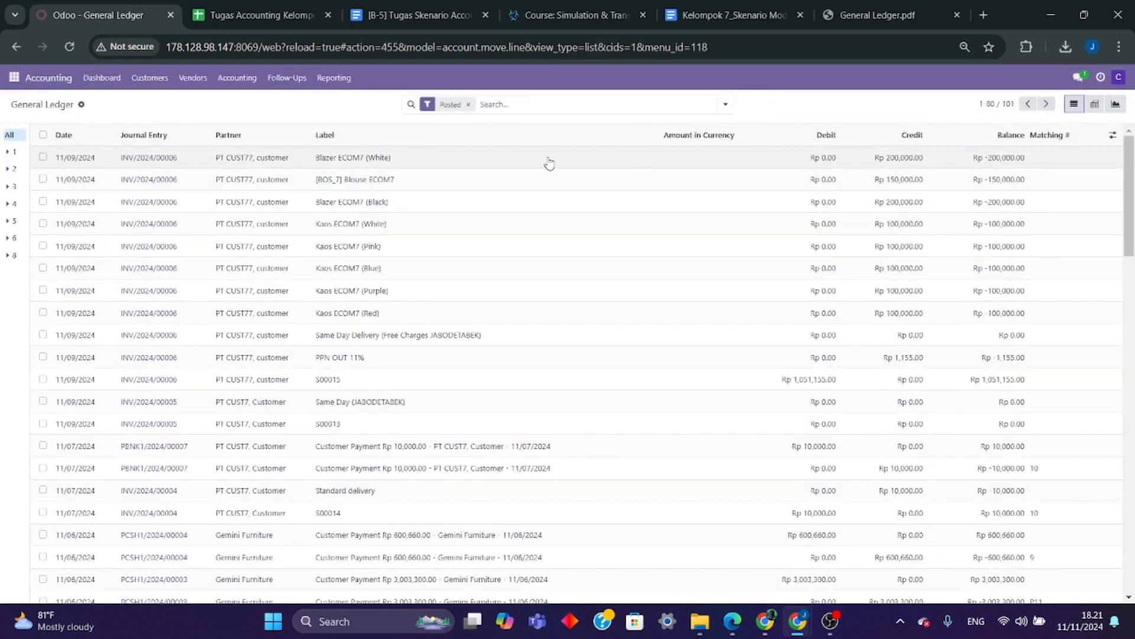
pyautogui.click(326, 80)
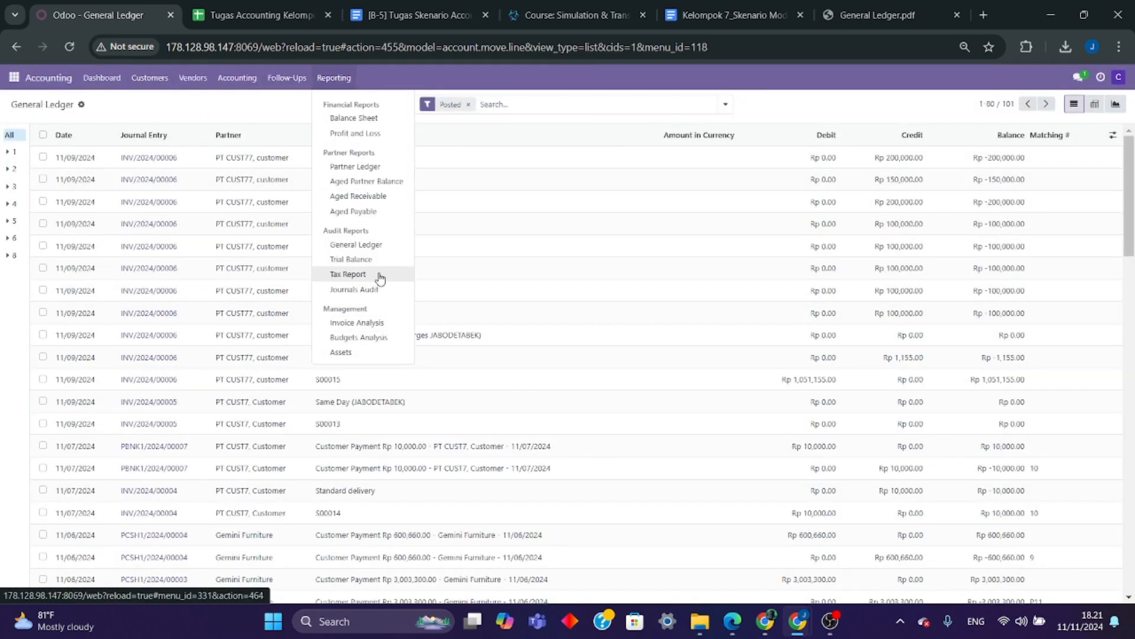
pyautogui.click(355, 259)
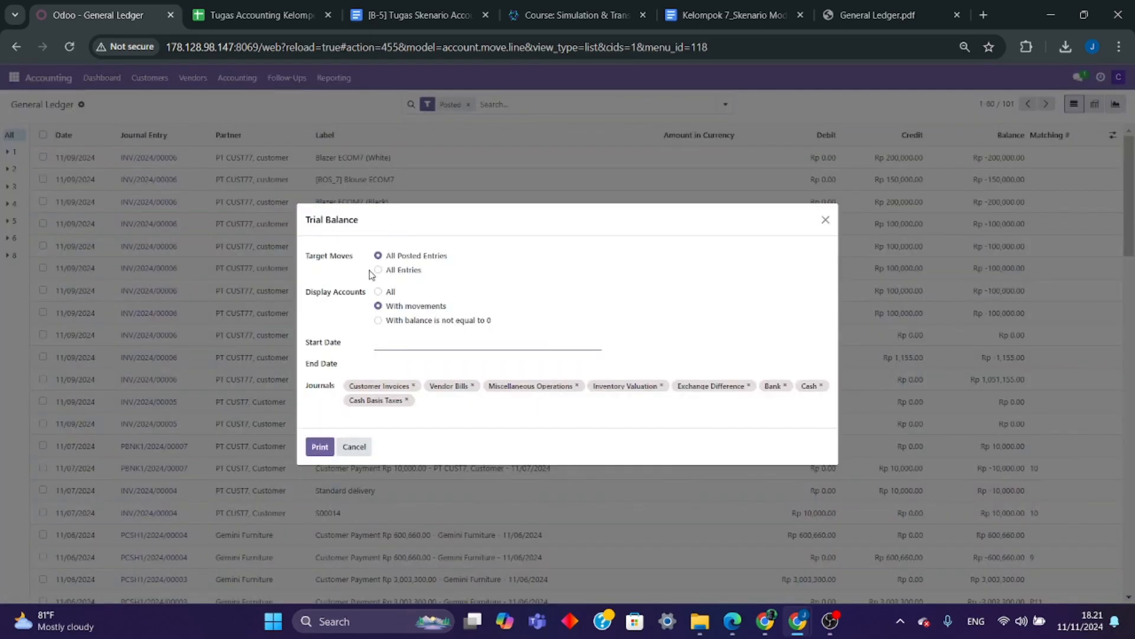
pyautogui.click(396, 349)
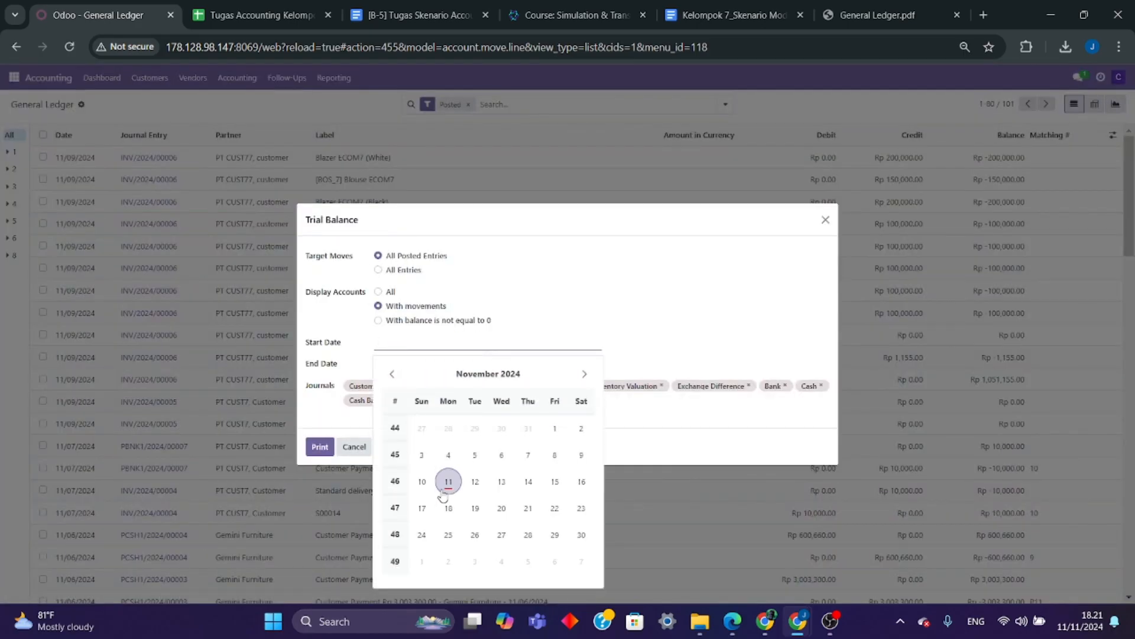
pyautogui.click(399, 378)
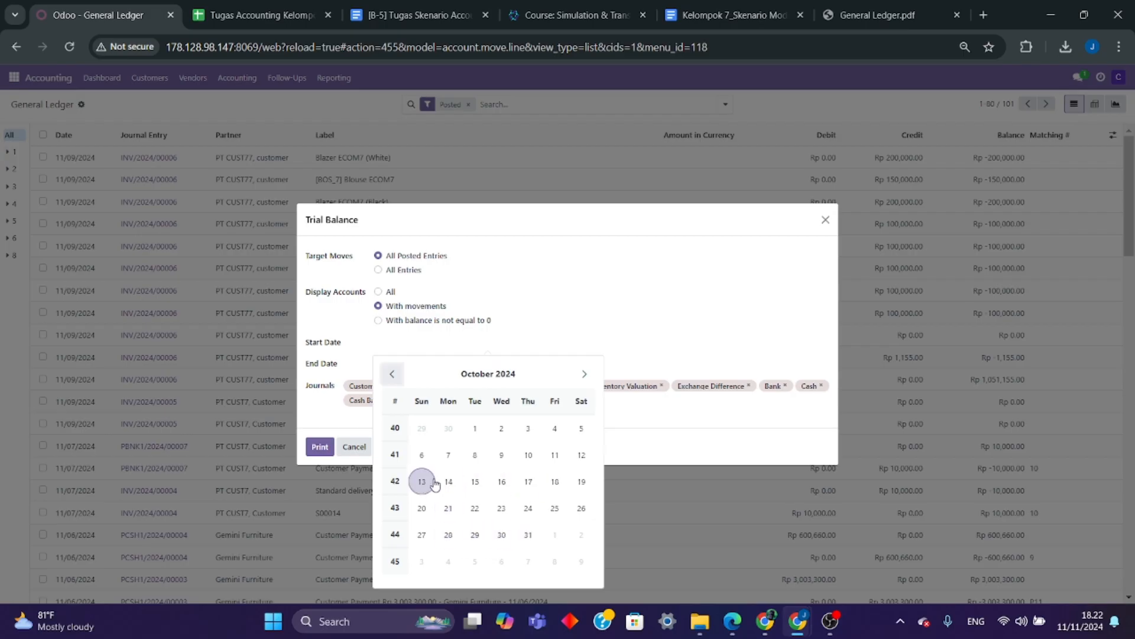
pyautogui.click(554, 454)
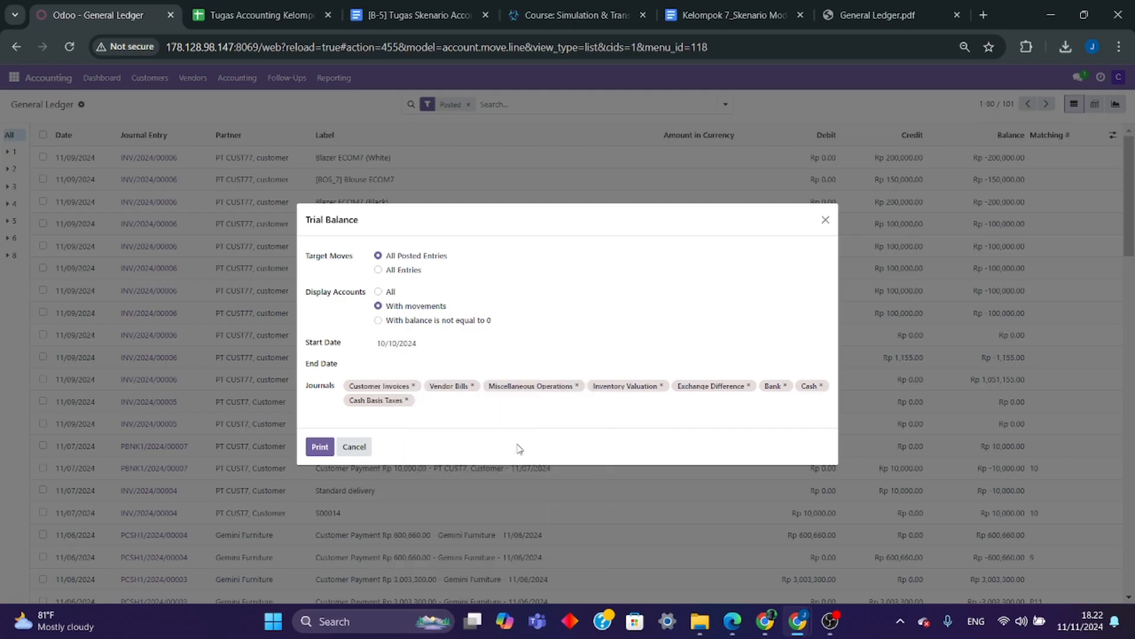
pyautogui.click(399, 362)
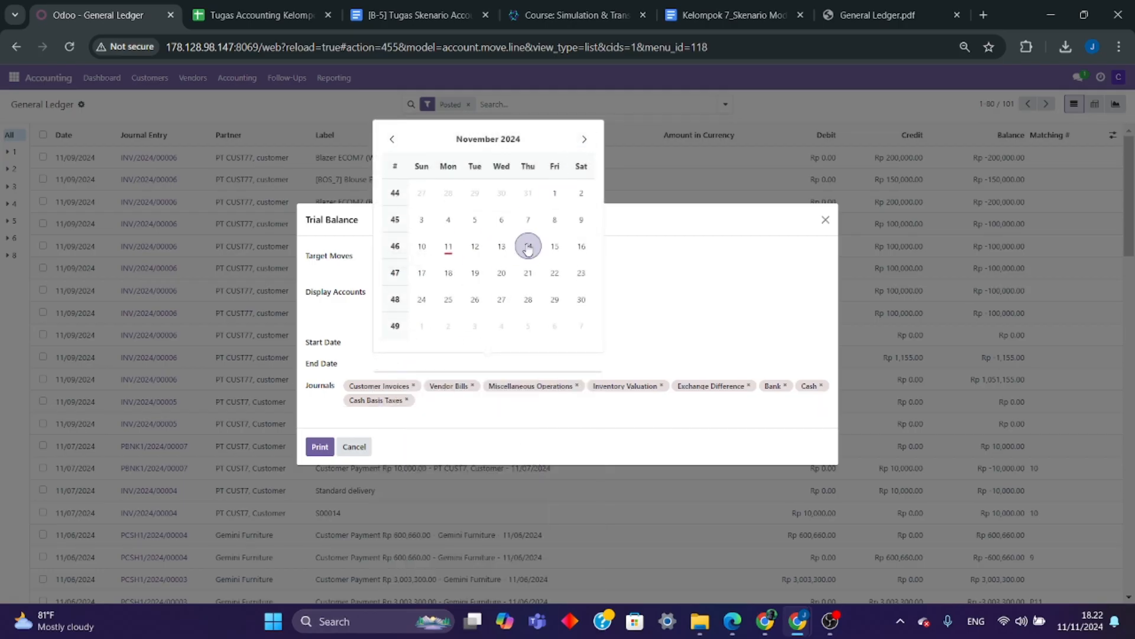
pyautogui.click(421, 246)
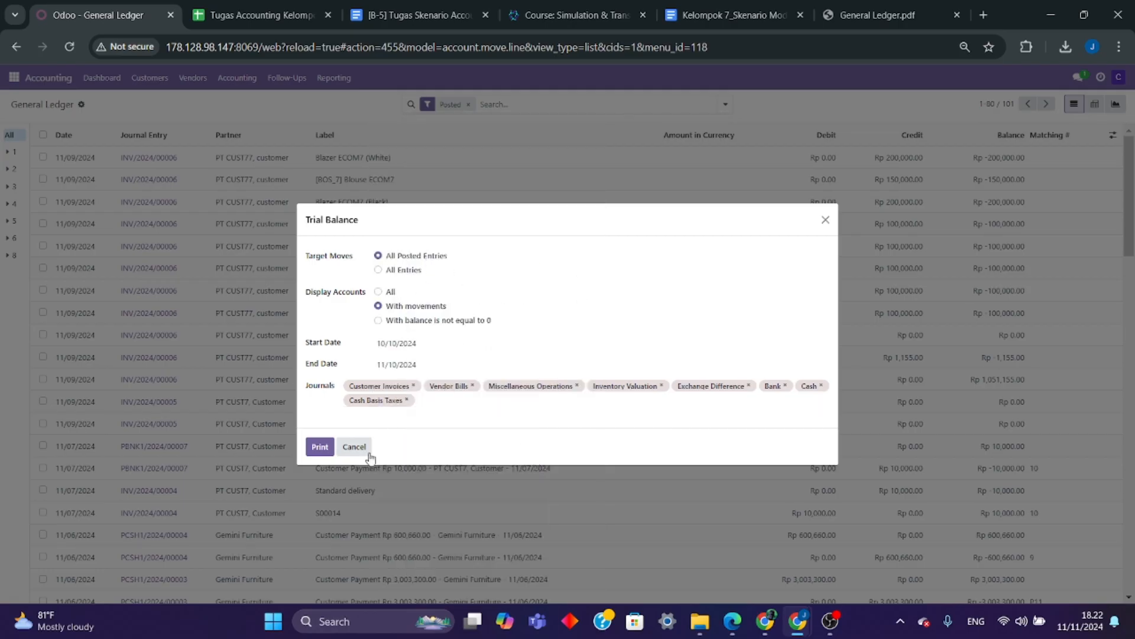
# - Print the Trial Balance report, save it as the PDF file Trial Balance in the Documents folder and keep the blocked download
pyautogui.click(316, 449)
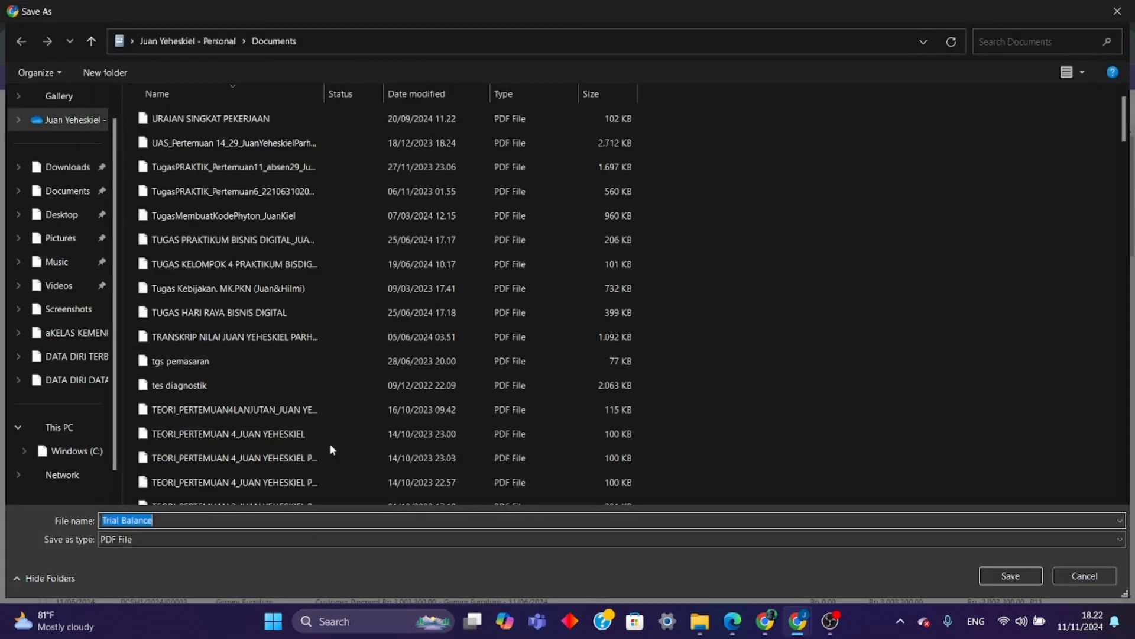
pyautogui.click(66, 190)
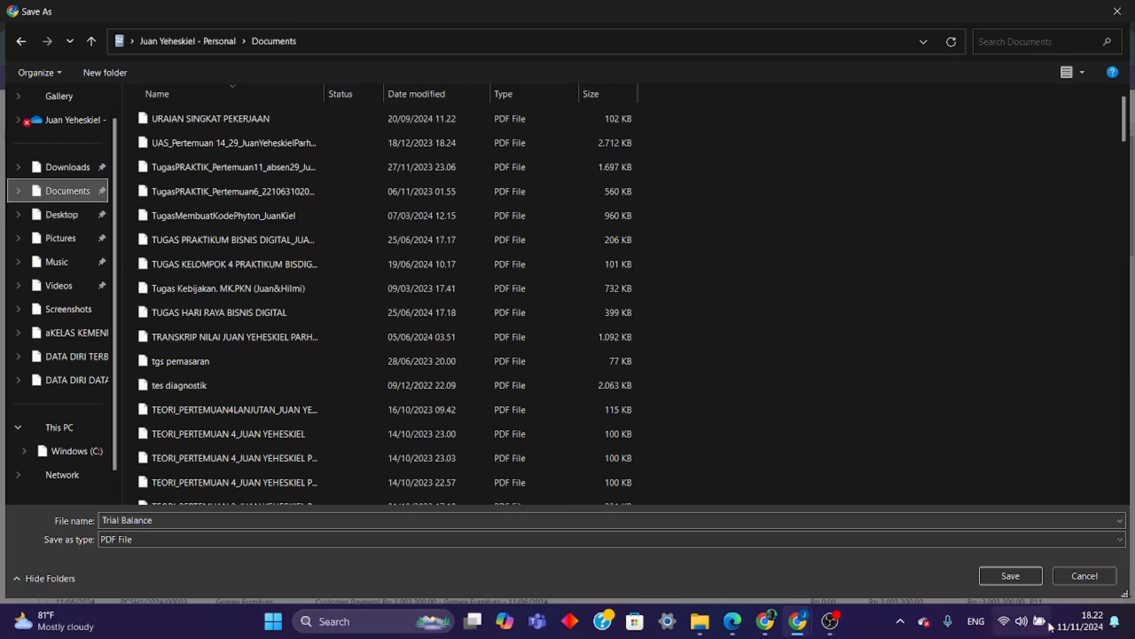
pyautogui.click(1020, 579)
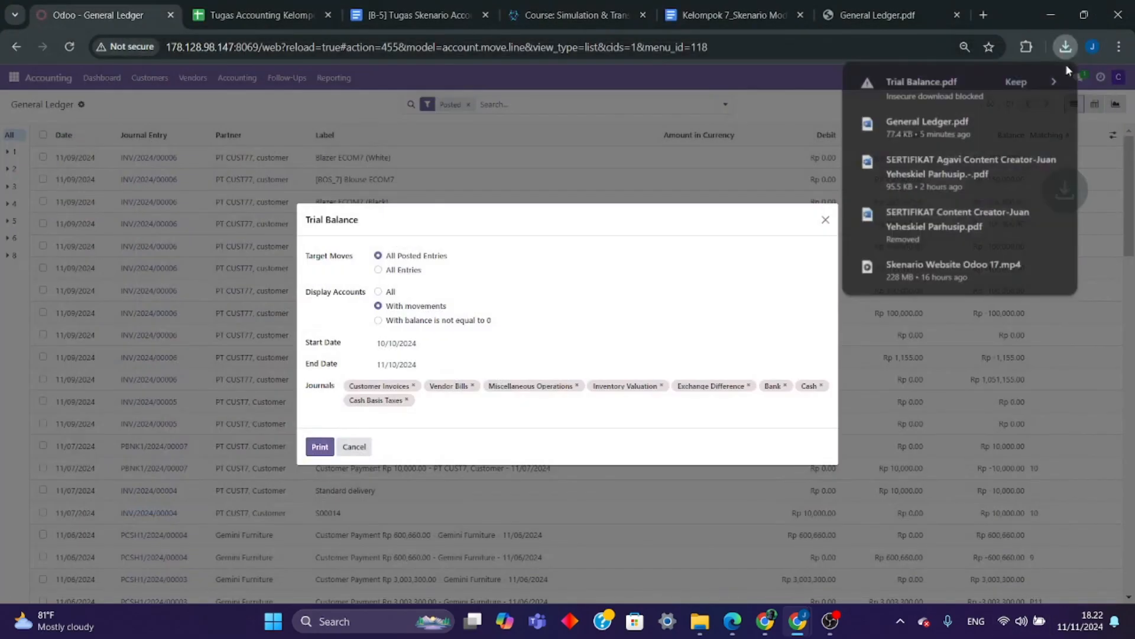
pyautogui.click(1018, 82)
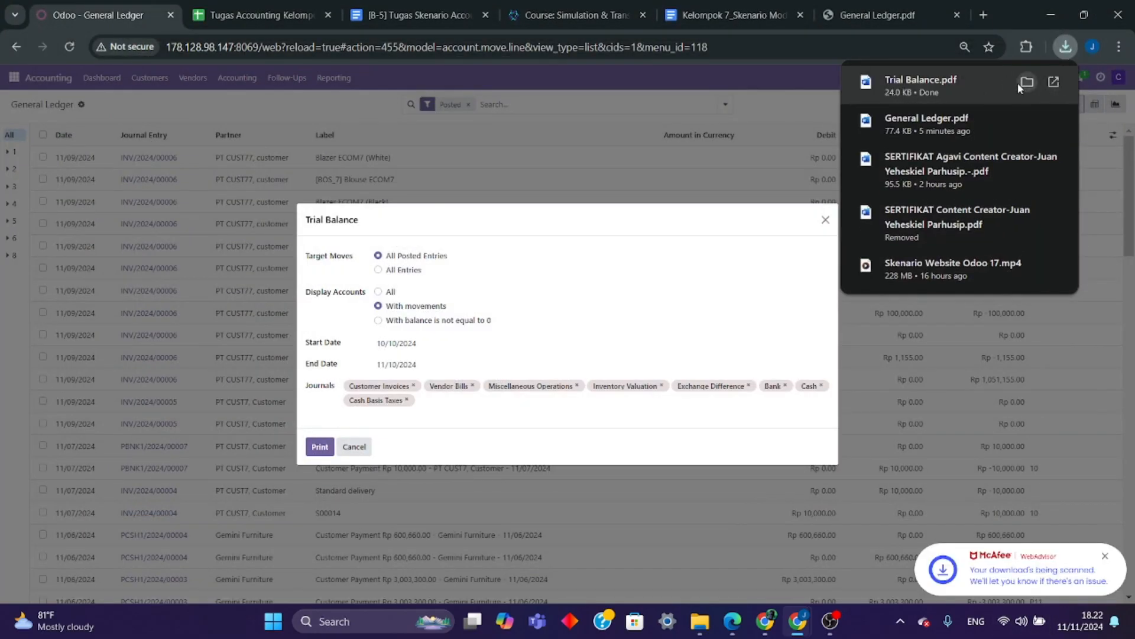
# - Locate the downloaded Trial Balance PDF in its folder and open it with Google Chrome
pyautogui.click(1019, 84)
pyautogui.rightClick(521, 570)
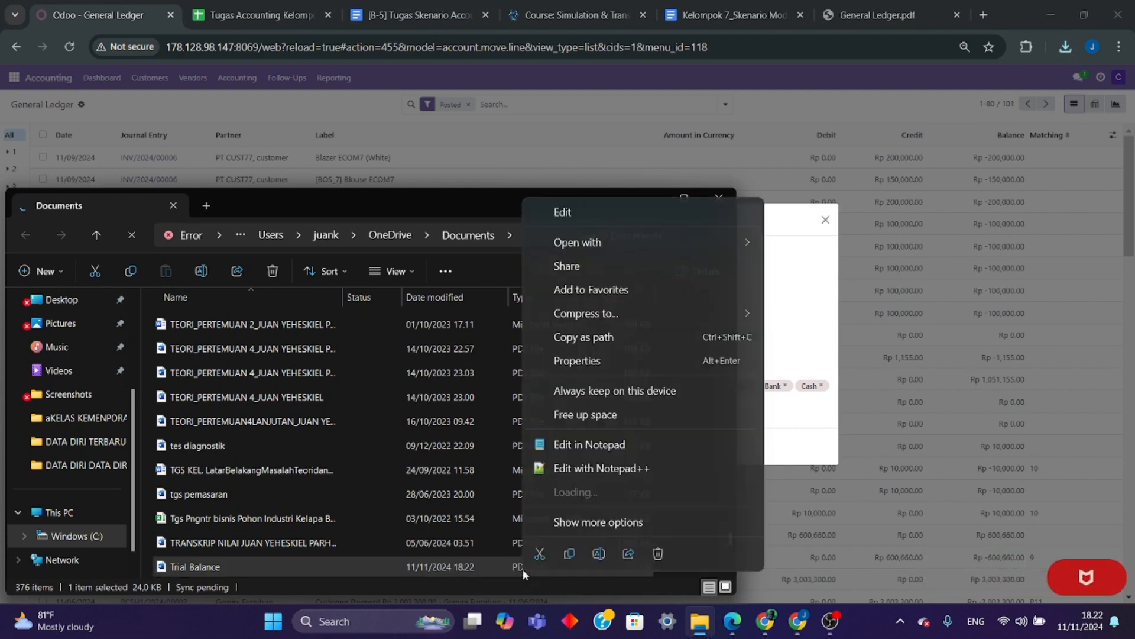
pyautogui.moveTo(631, 242)
pyautogui.click(800, 247)
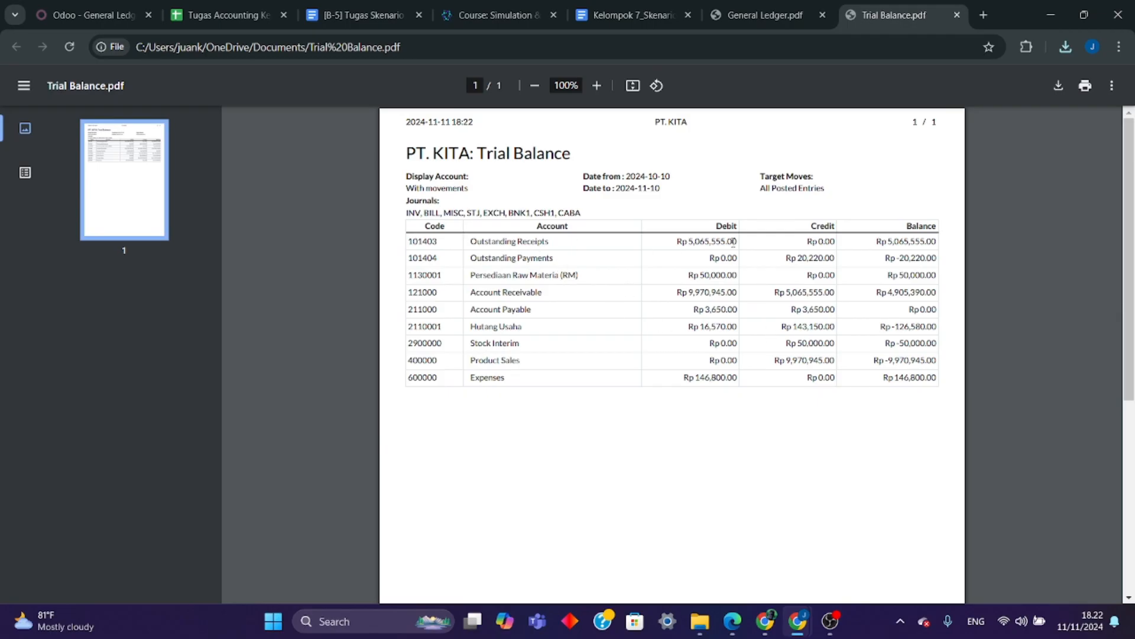
# - Compare the Outstanding Receipts and Outstanding Payments totals between the Trial Balance and General Ledger PDFs
pyautogui.click(761, 23)
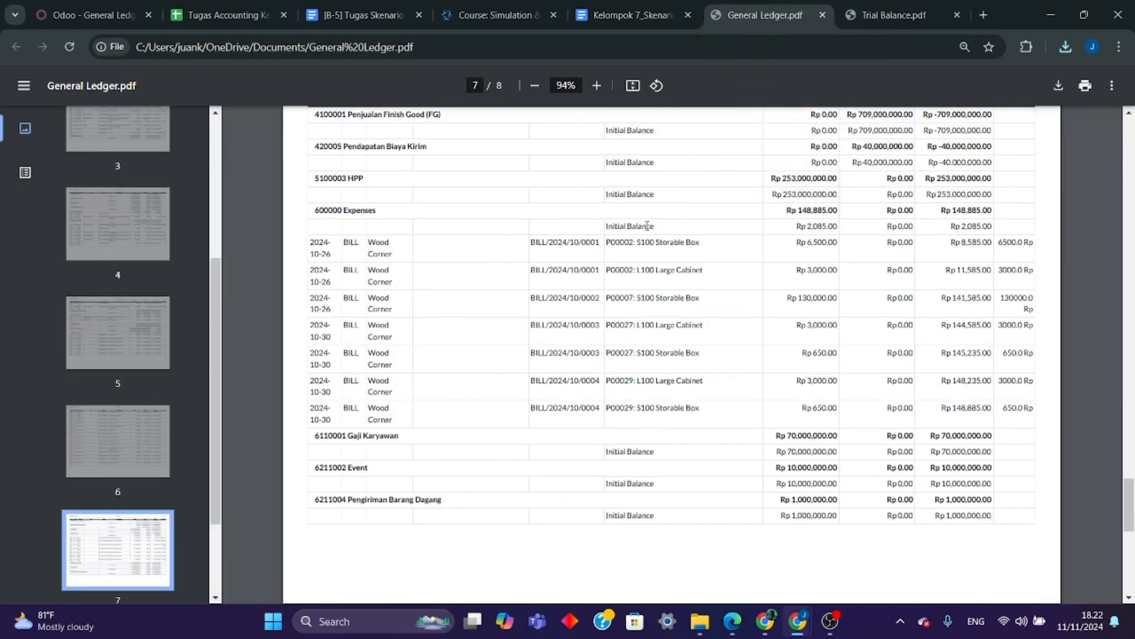
pyautogui.scroll(15, 672, 354)
pyautogui.scroll(20, 581, 288)
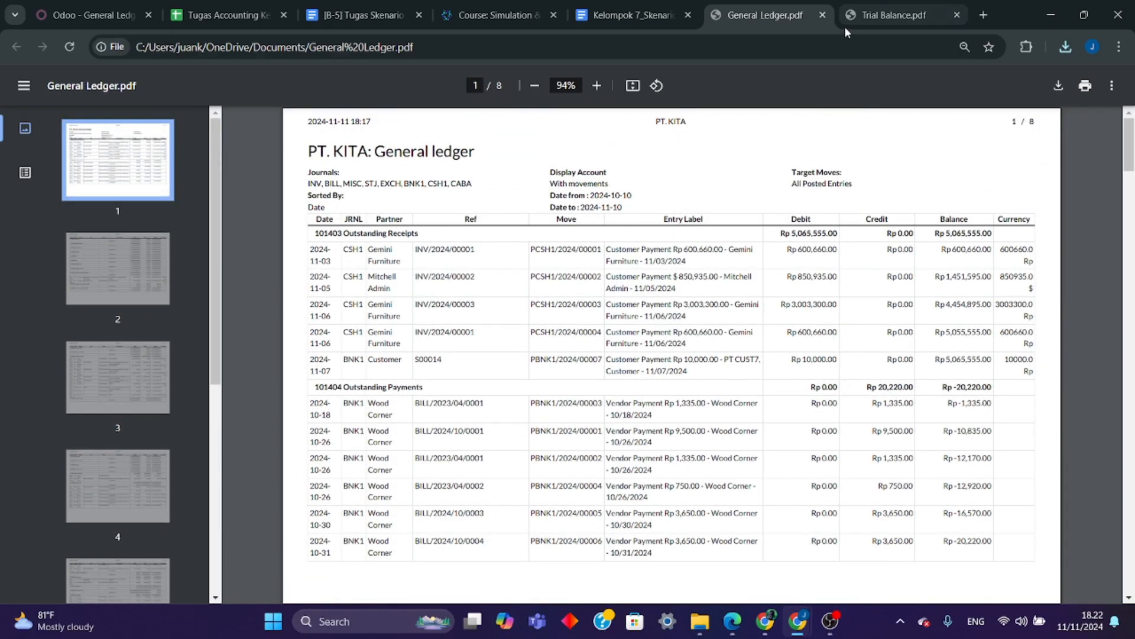
pyautogui.click(857, 19)
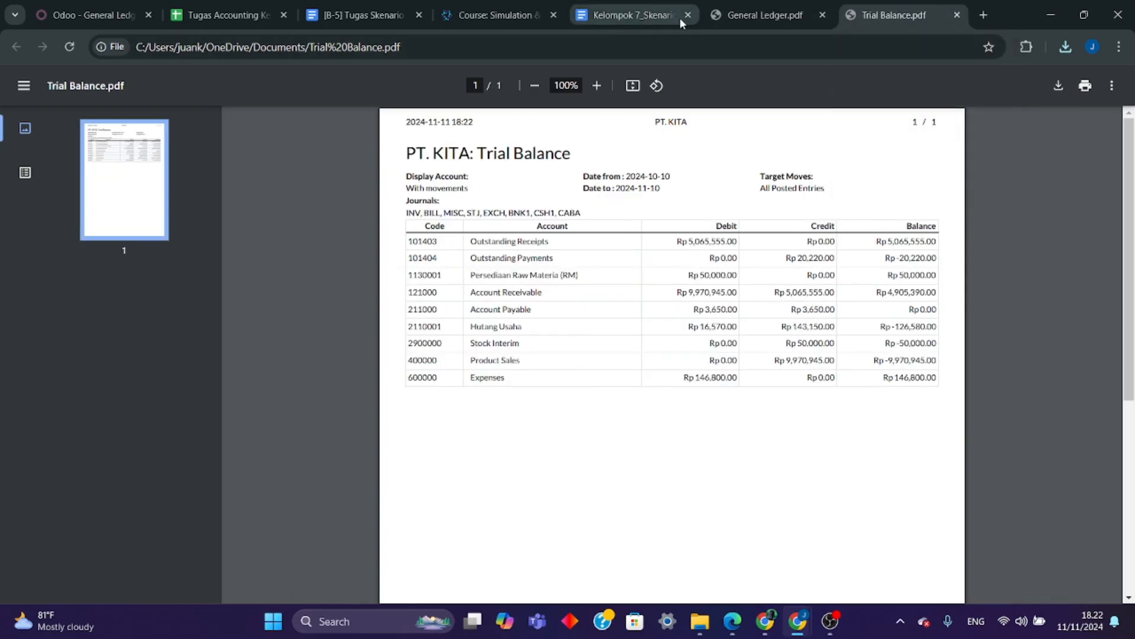
pyautogui.click(744, 19)
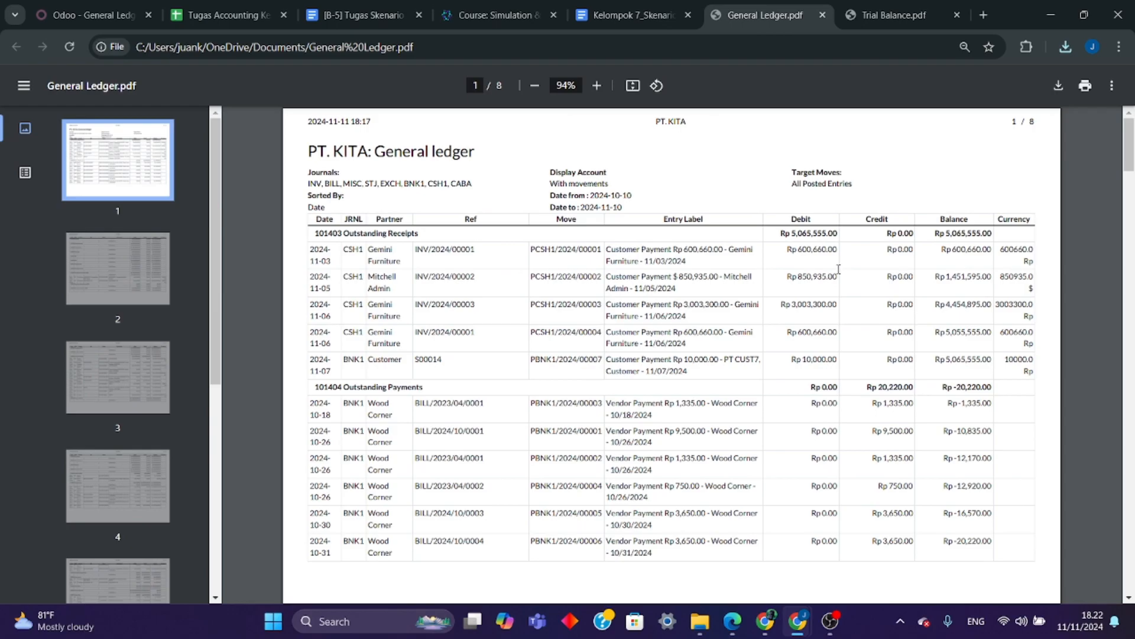
pyautogui.click(840, 24)
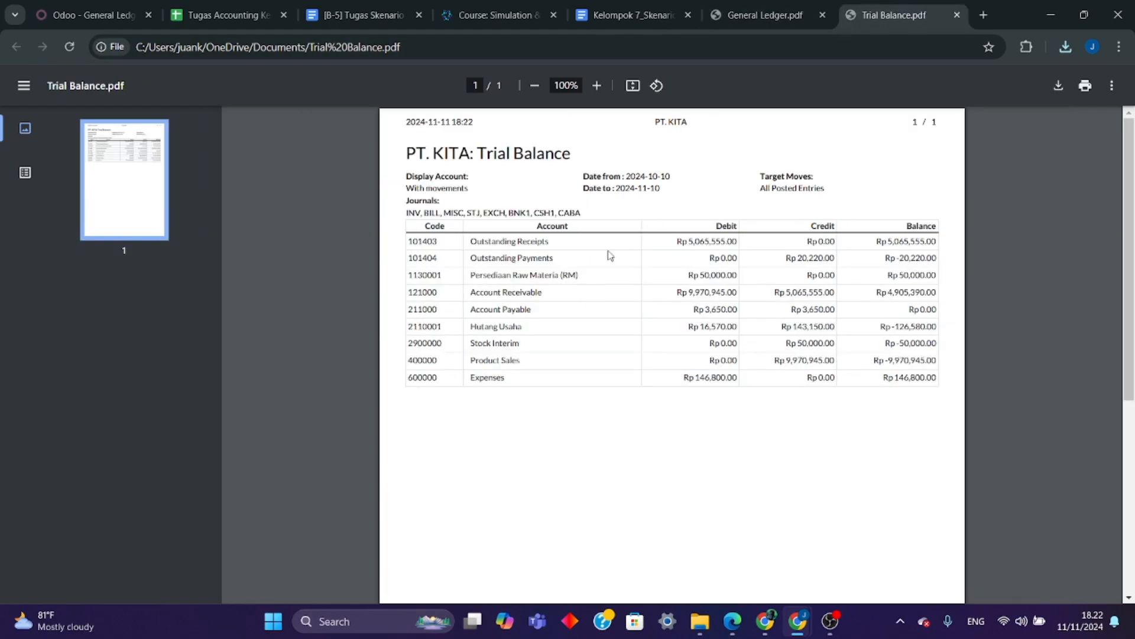
pyautogui.hotkey('ctrl', 'shift', 'Tab')
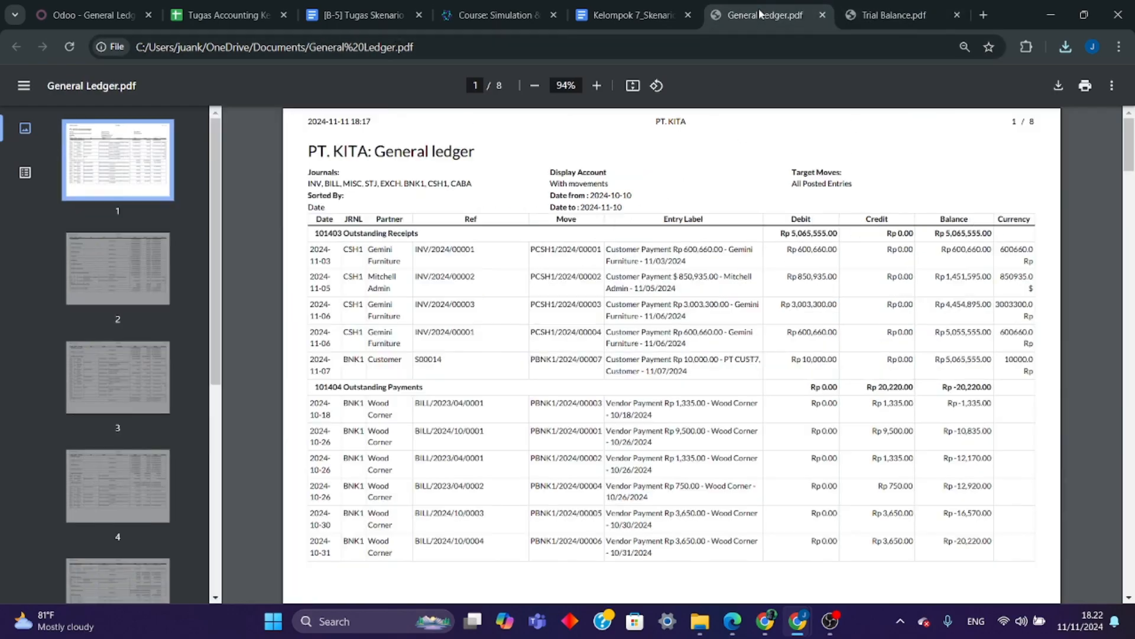
pyautogui.scroll(-1, 558, 322)
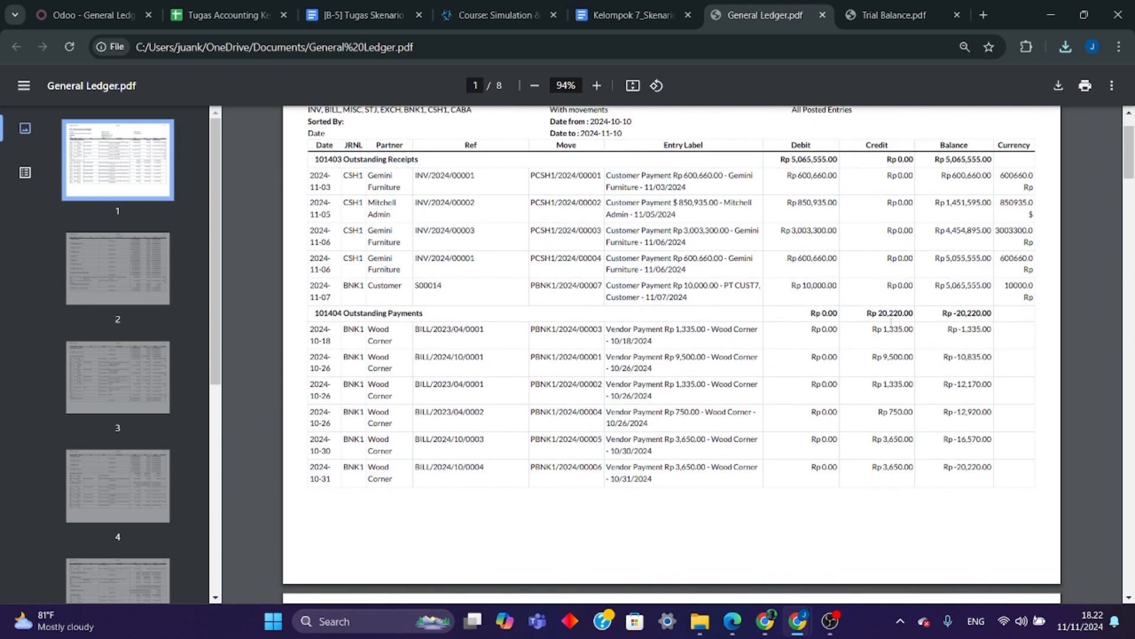
pyautogui.click(858, 16)
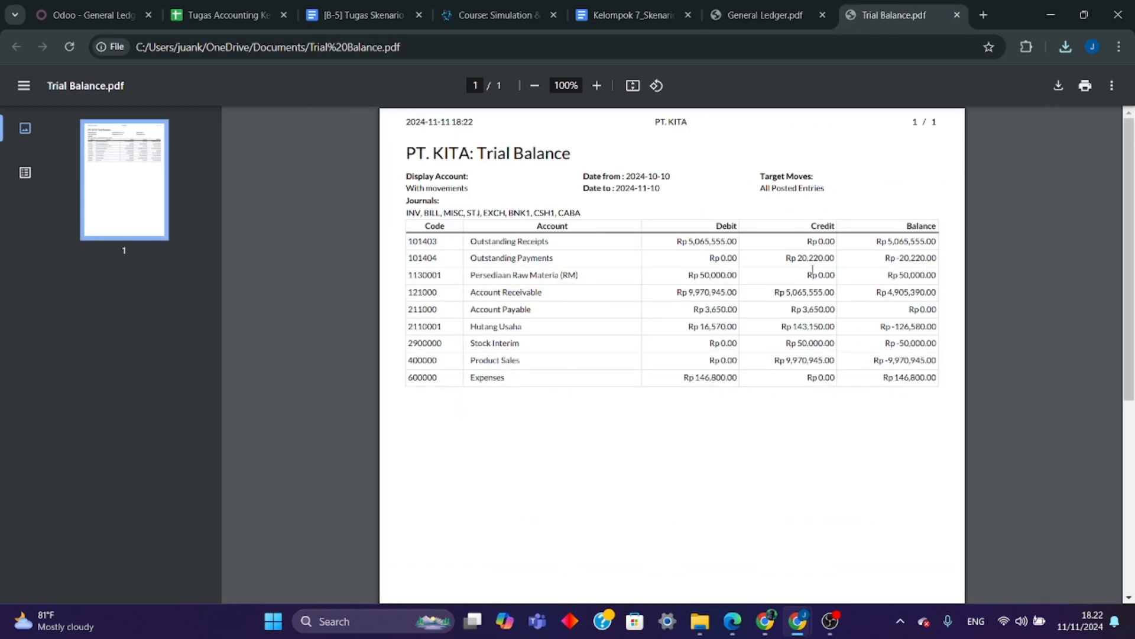
pyautogui.click(747, 14)
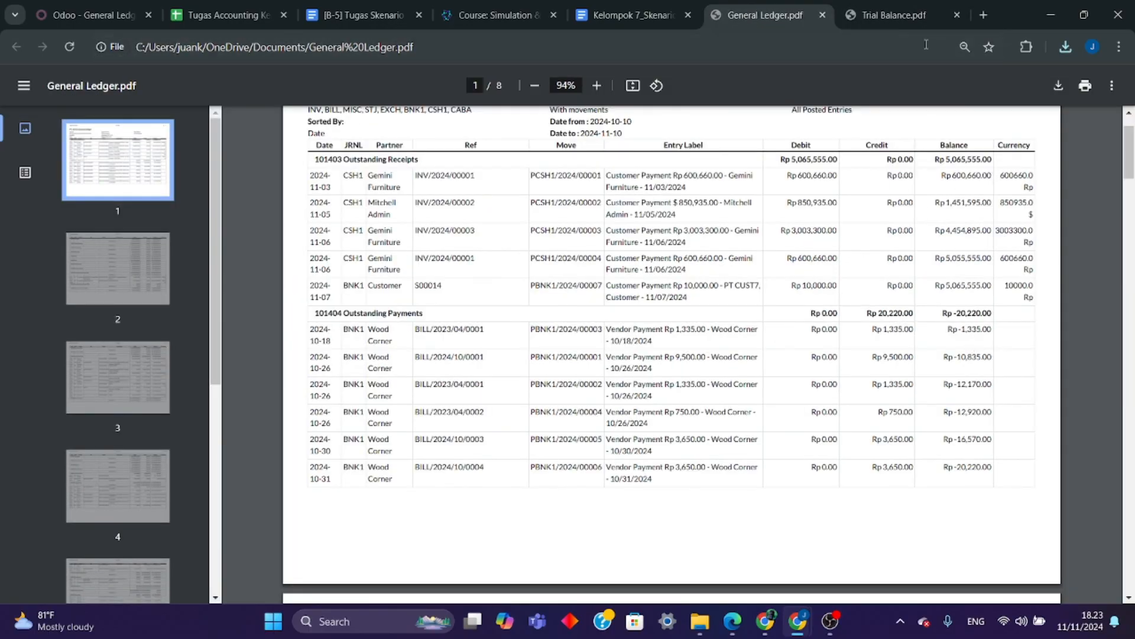
# - Compare the Persediaan Raw Materia (RM) account in the Trial Balance with its initial balance and stock entries in the General Ledger PDF
pyautogui.click(875, 16)
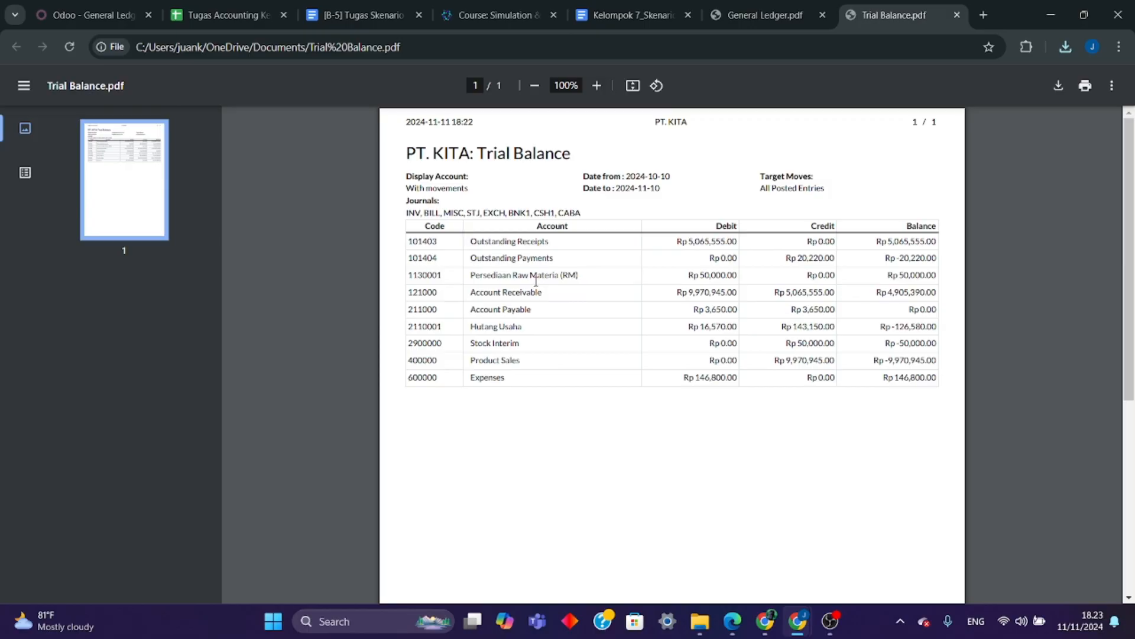
pyautogui.click(725, 15)
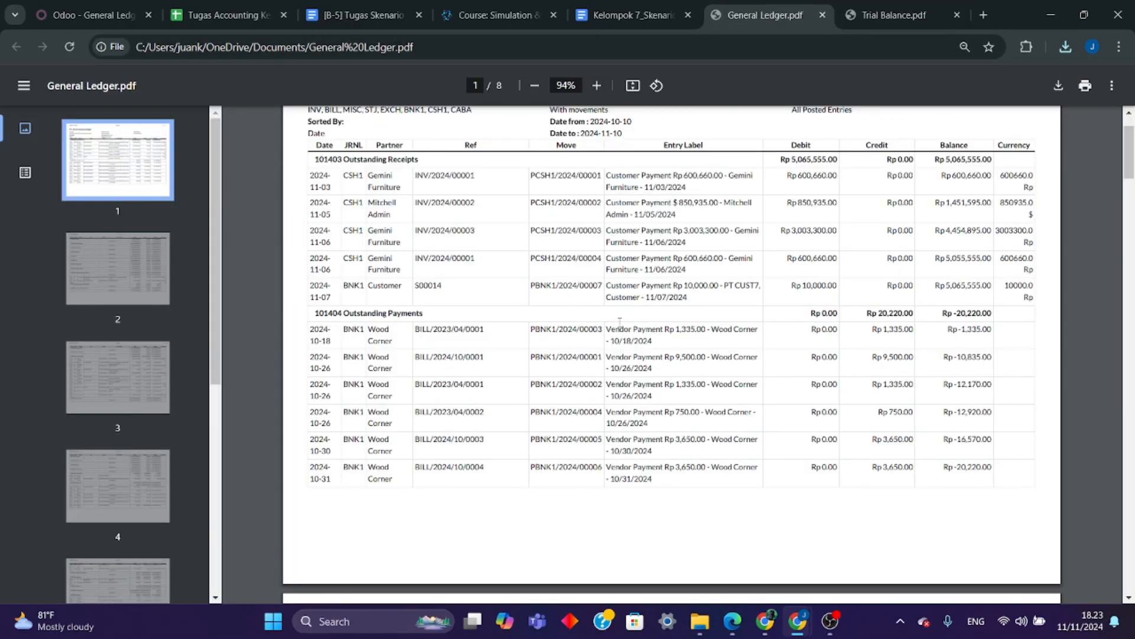
pyautogui.scroll(-10, 620, 321)
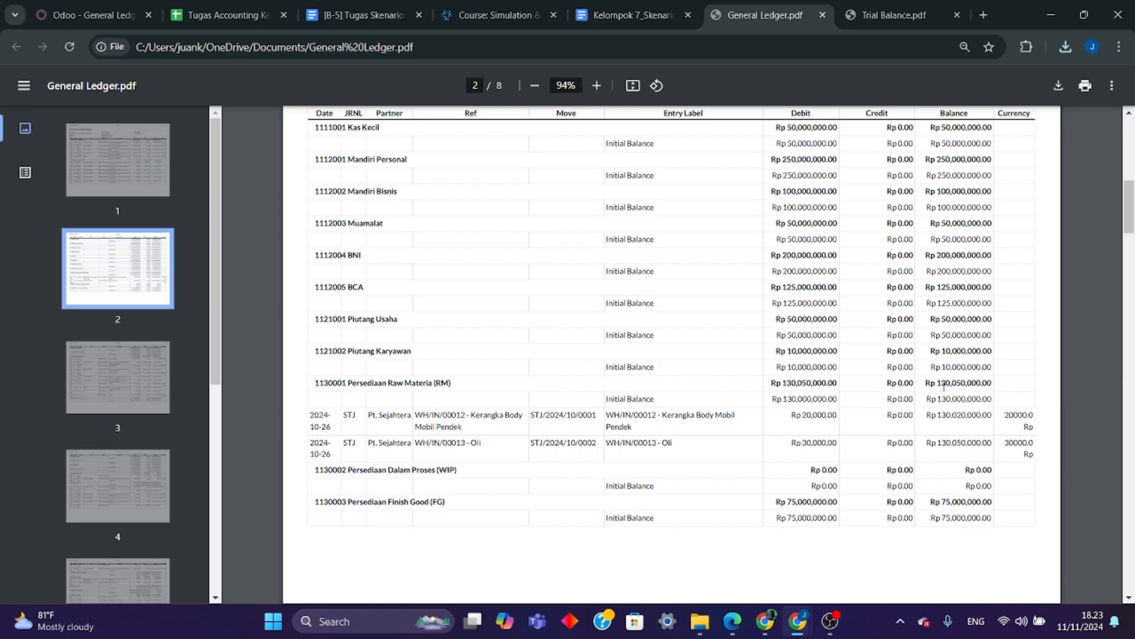
pyautogui.click(875, 16)
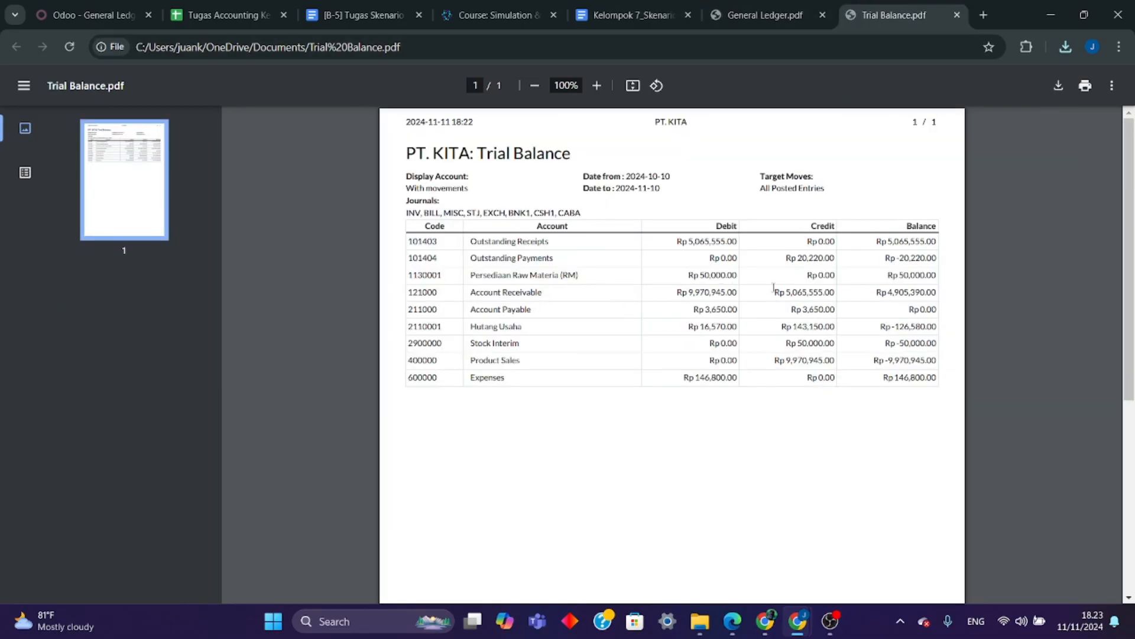
pyautogui.click(737, 23)
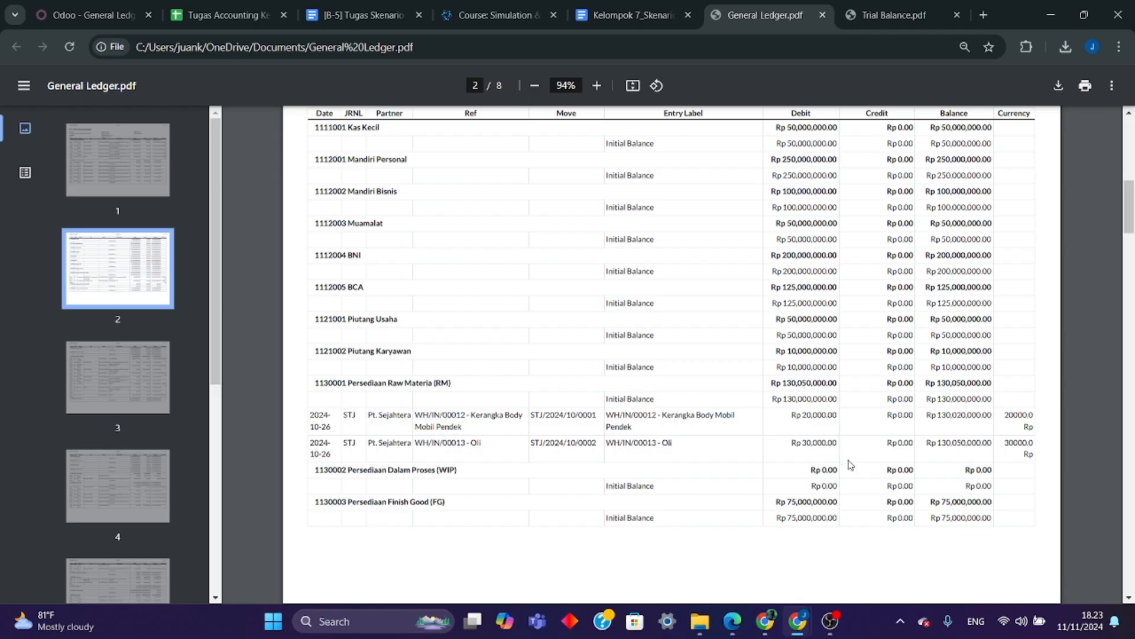
pyautogui.click(872, 15)
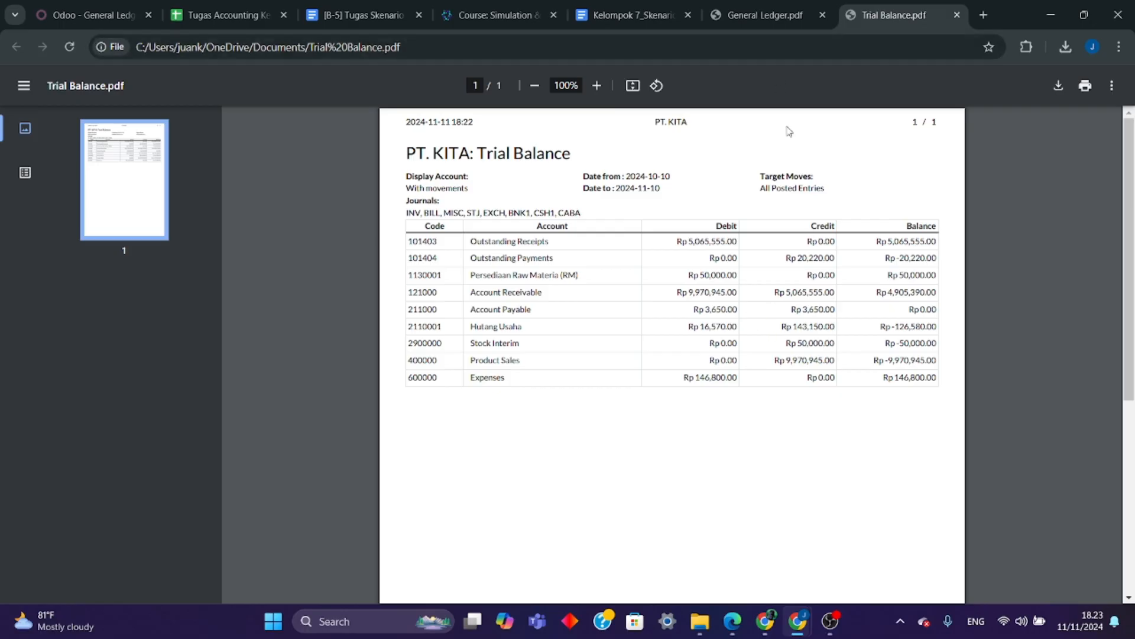
pyautogui.click(763, 15)
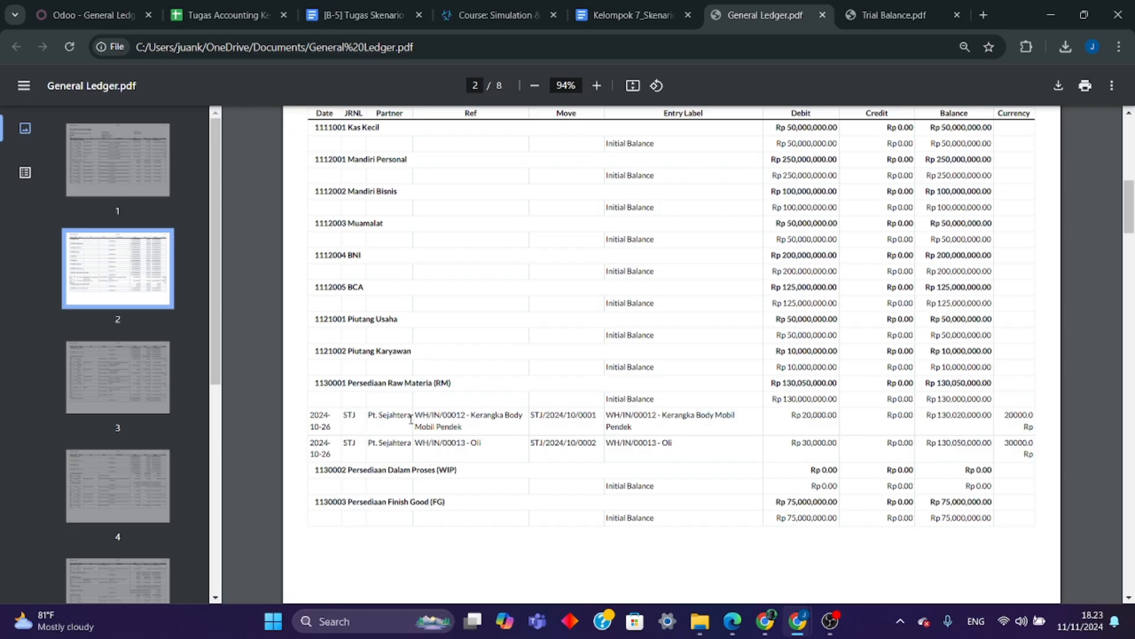
pyautogui.moveTo(472, 418)
pyautogui.mouseDown()
pyautogui.moveTo(486, 424)
pyautogui.moveTo(488, 442)
pyautogui.moveTo(478, 423)
pyautogui.mouseUp()
# - Compare the Account Receivable debit, credit and balance between the Trial Balance and General Ledger PDFs
pyautogui.click(849, 16)
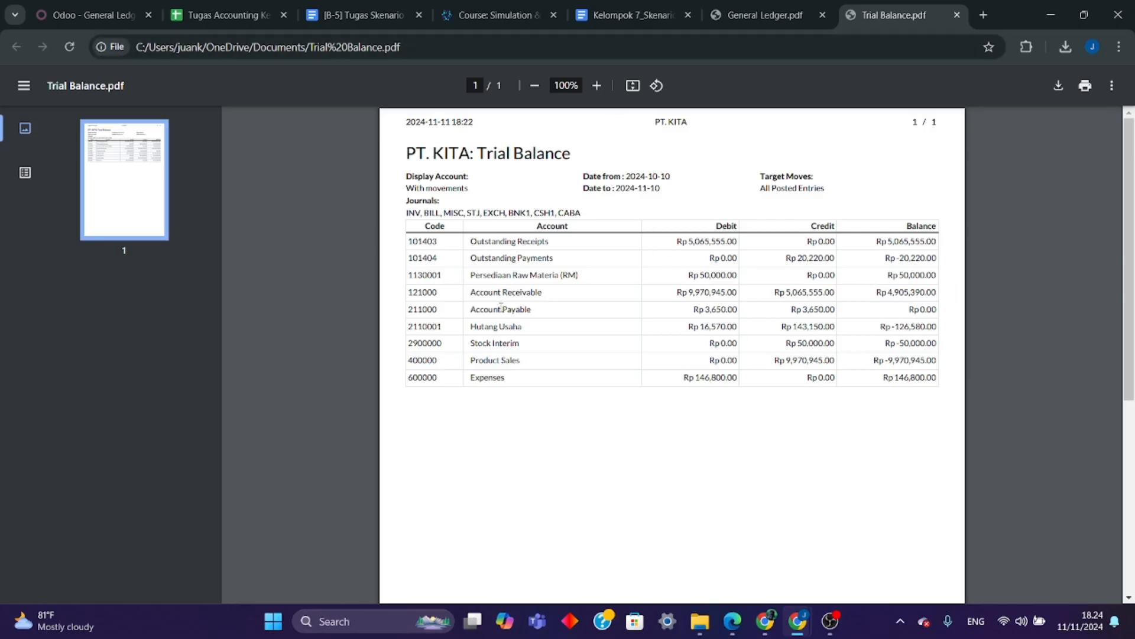
pyautogui.click(765, 20)
pyautogui.scroll(-5, 571, 453)
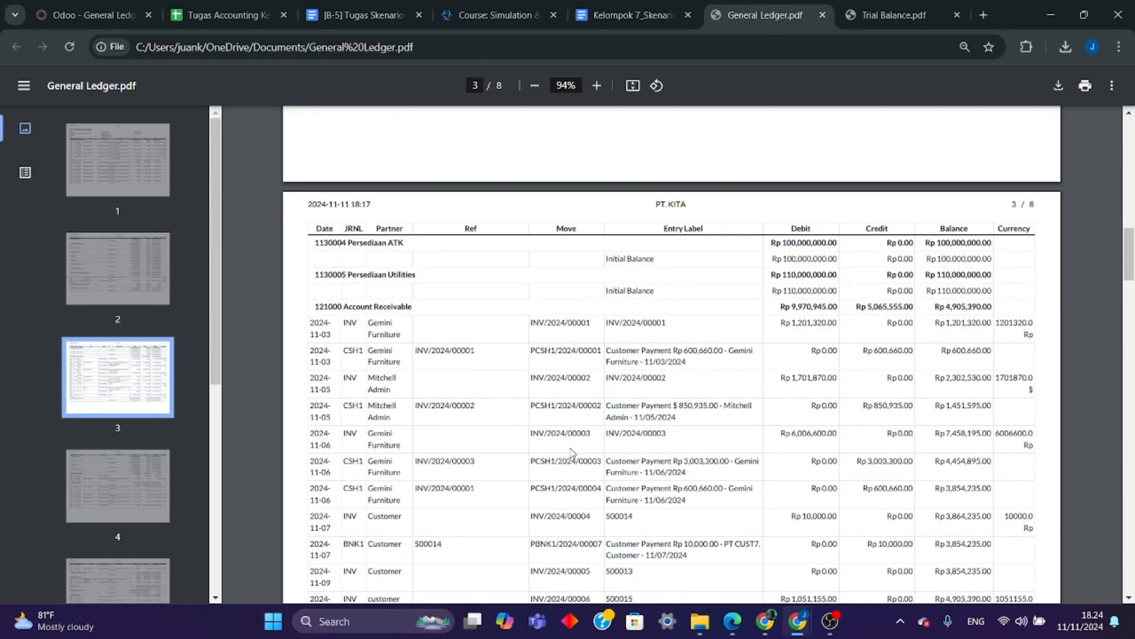
pyautogui.click(877, 8)
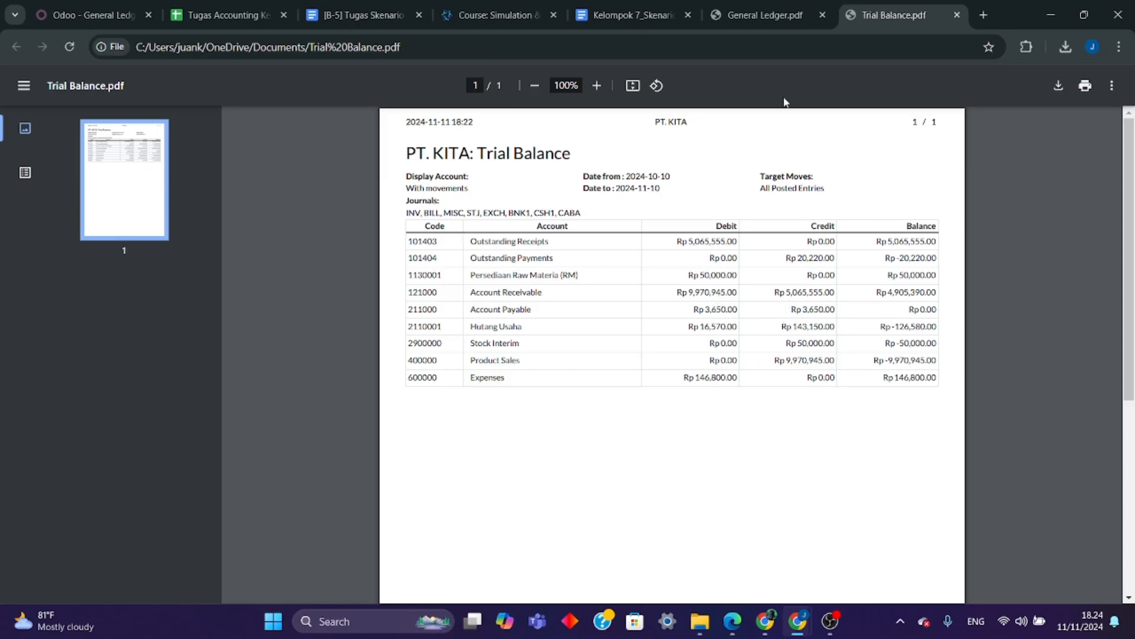
pyautogui.click(755, 25)
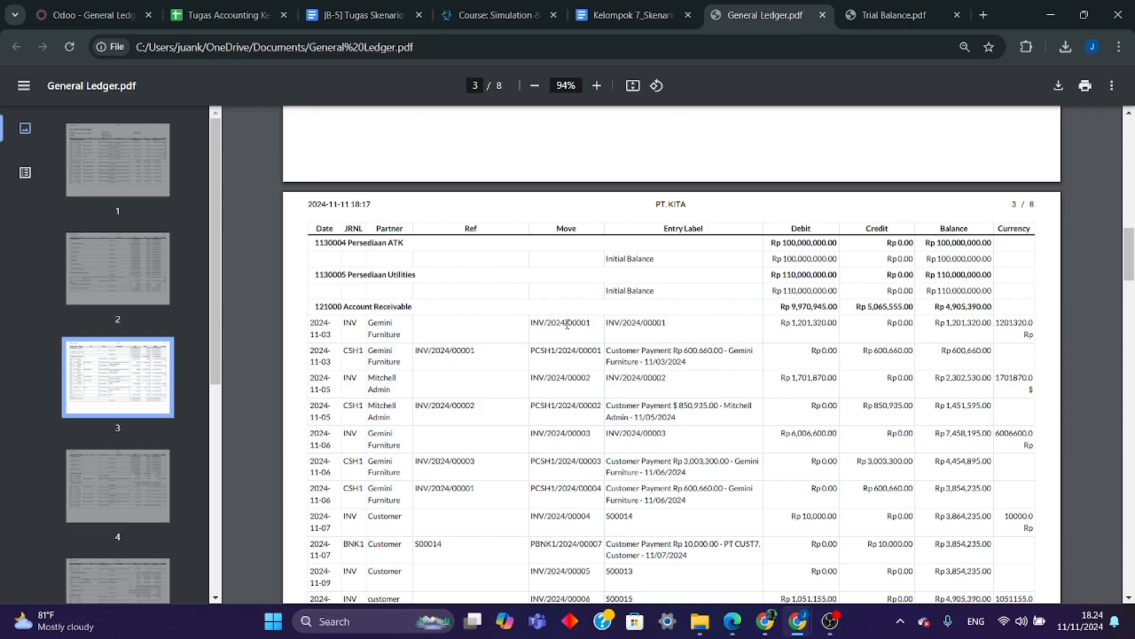
pyautogui.moveTo(792, 308); pyautogui.dragTo(914, 309)
pyautogui.click(873, 17)
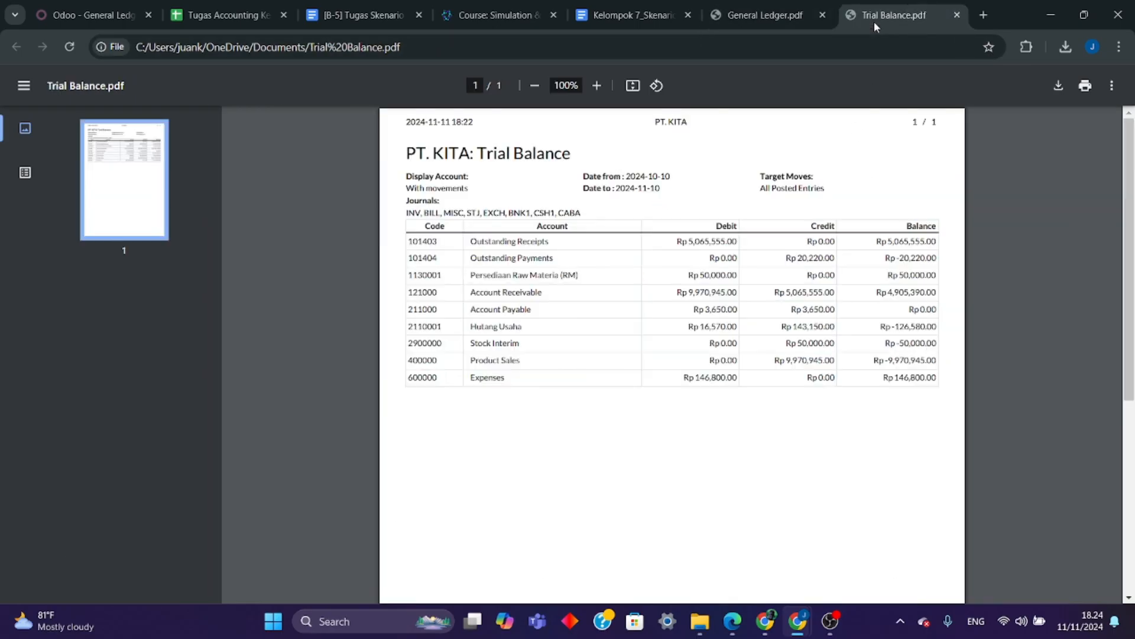
# - Compare the Account Payable debit, credit and balance between the Trial Balance and General Ledger PDFs
pyautogui.click(1103, 424)
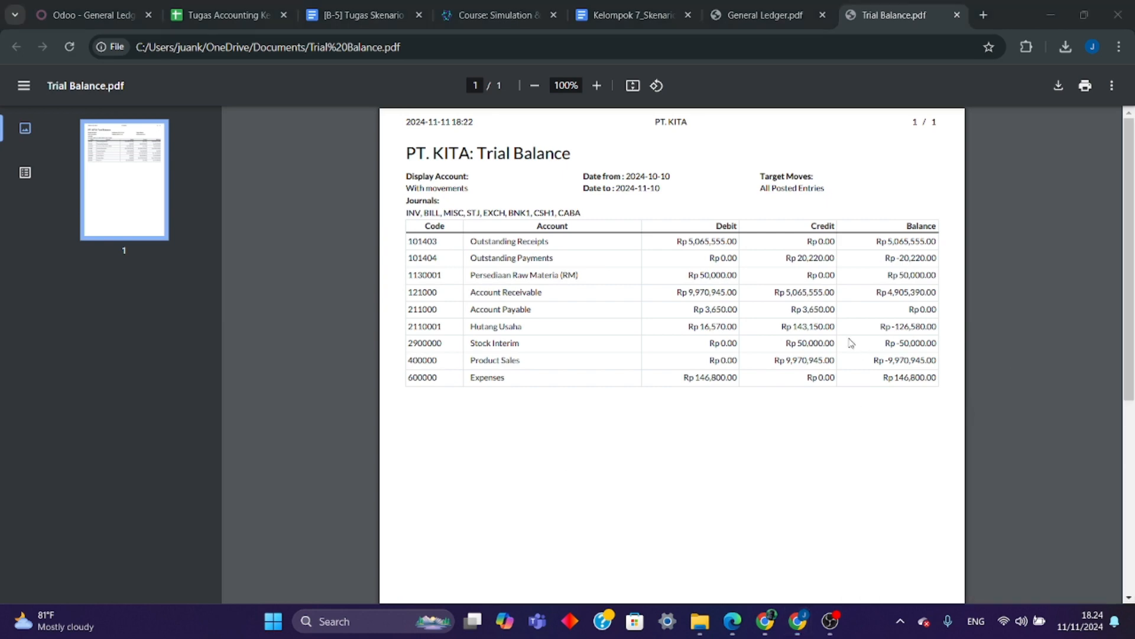
pyautogui.click(757, 15)
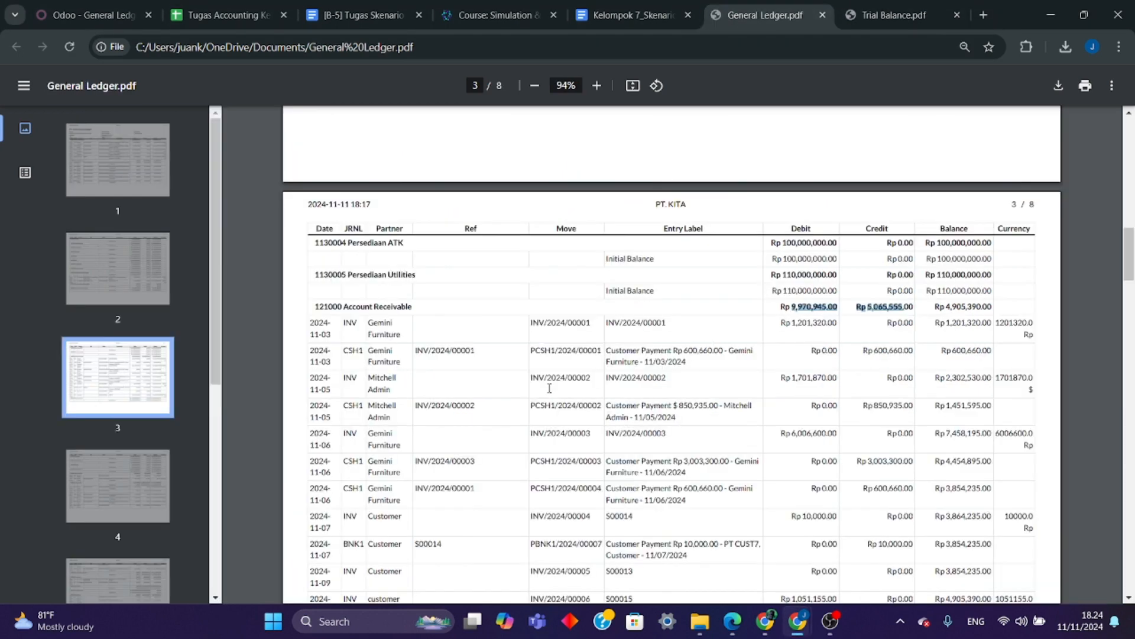
pyautogui.scroll(-5, 544, 439)
pyautogui.scroll(-4, 544, 440)
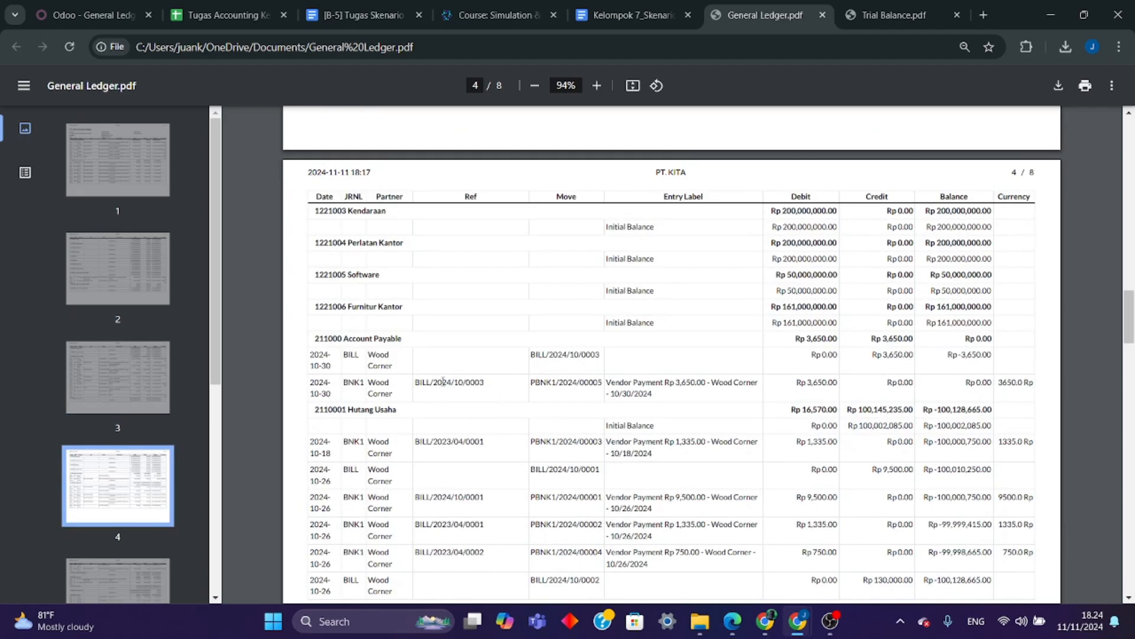
pyautogui.click(902, 17)
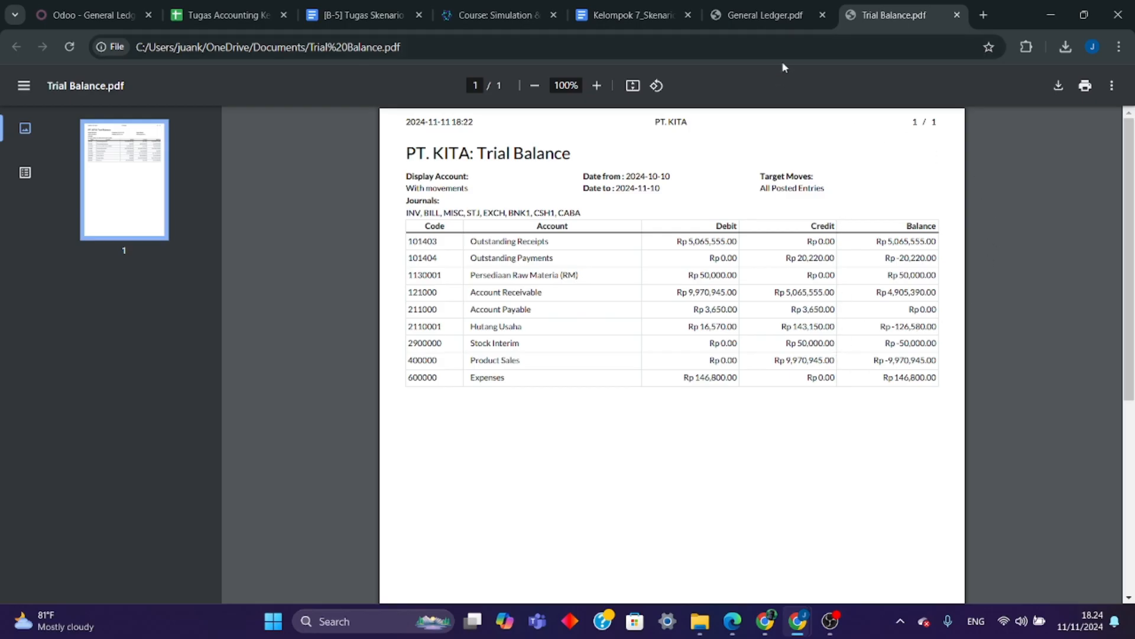
pyautogui.click(762, 16)
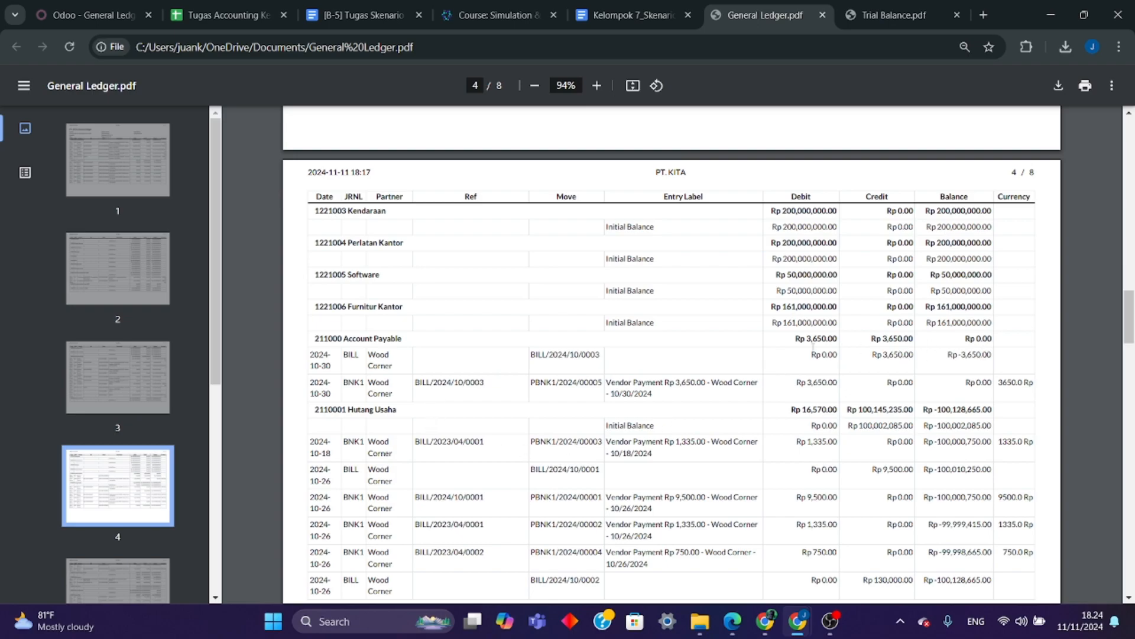
pyautogui.click(890, 14)
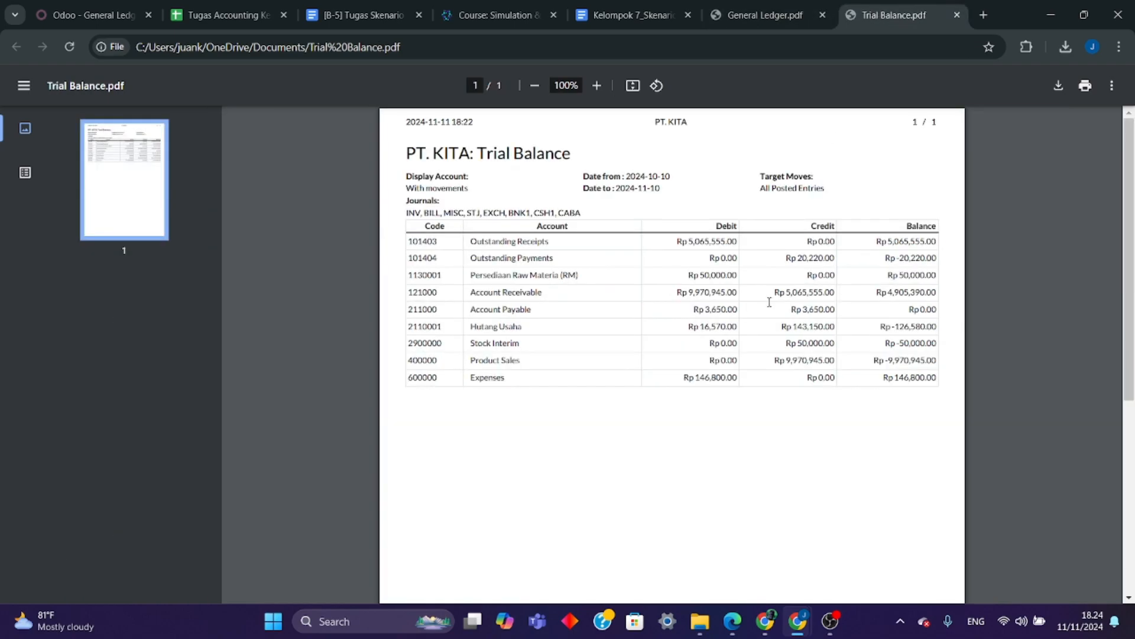
# - Compare the Hutang Usaha debit total between the Trial Balance and General Ledger PDFs
pyautogui.moveTo(473, 331); pyautogui.dragTo(698, 329)
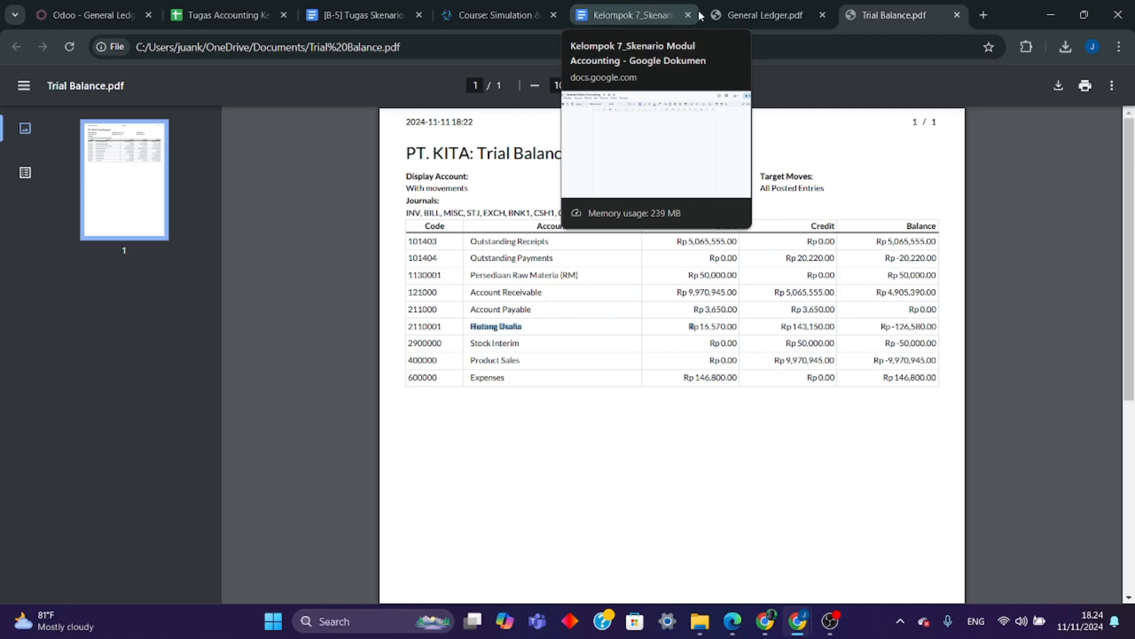
pyautogui.click(763, 15)
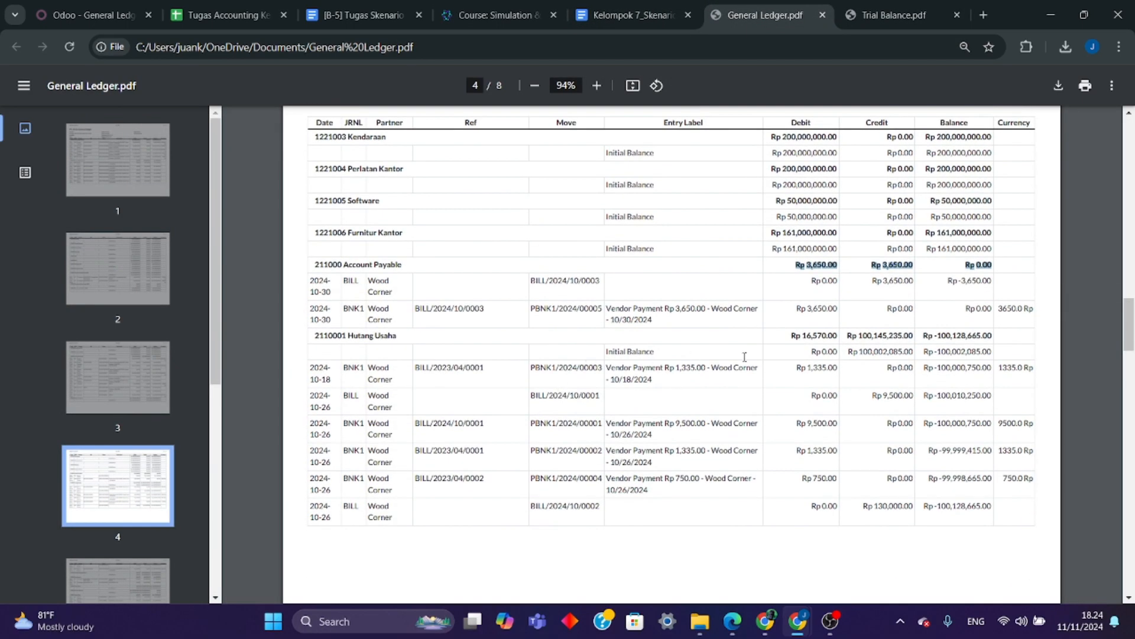
pyautogui.moveTo(794, 339); pyautogui.dragTo(826, 336)
pyautogui.click(755, 332)
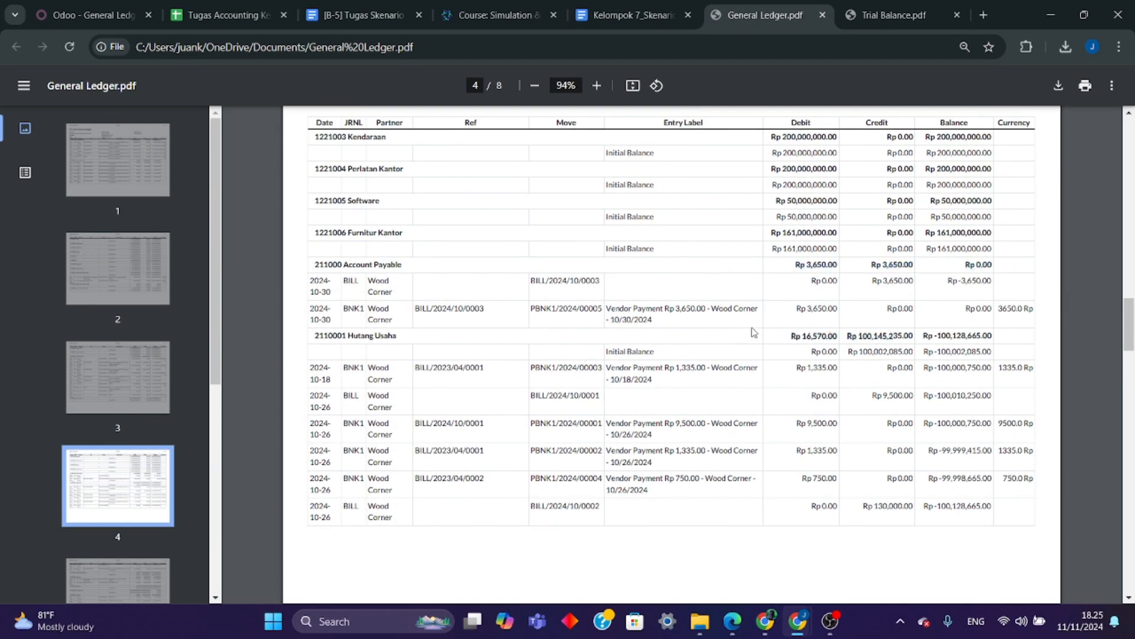
pyautogui.click(877, 16)
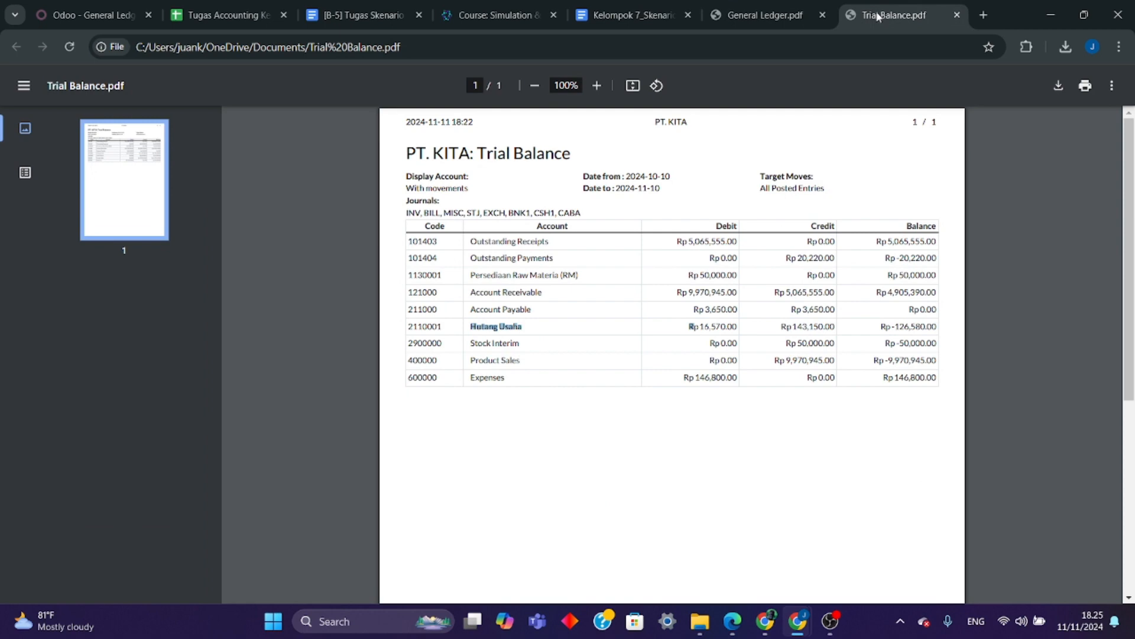
pyautogui.click(769, 6)
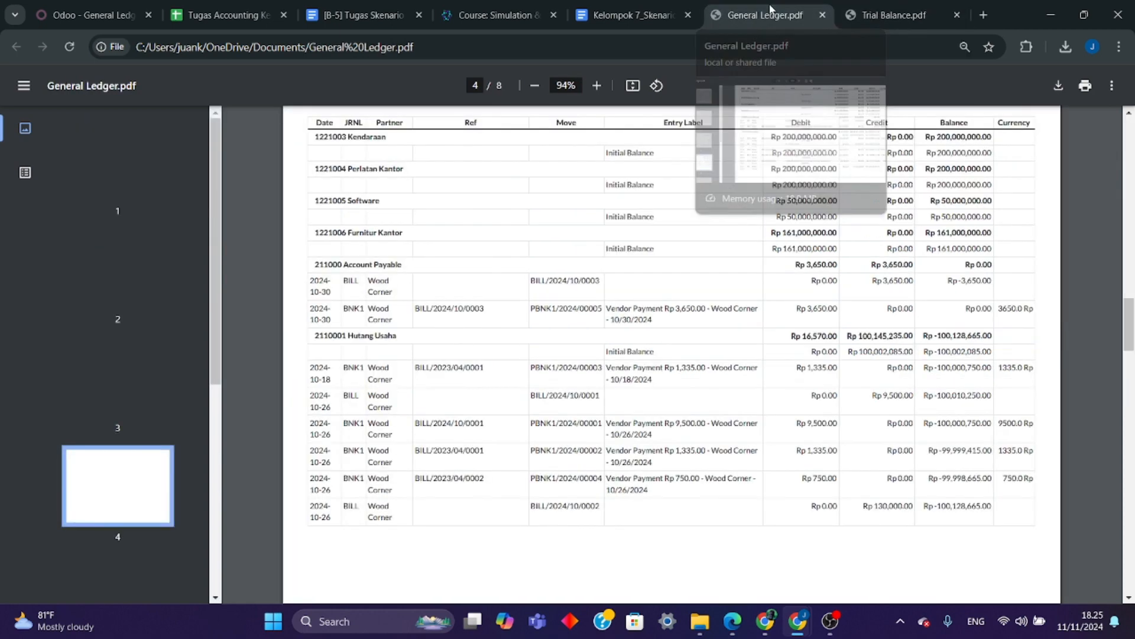
pyautogui.click(875, 15)
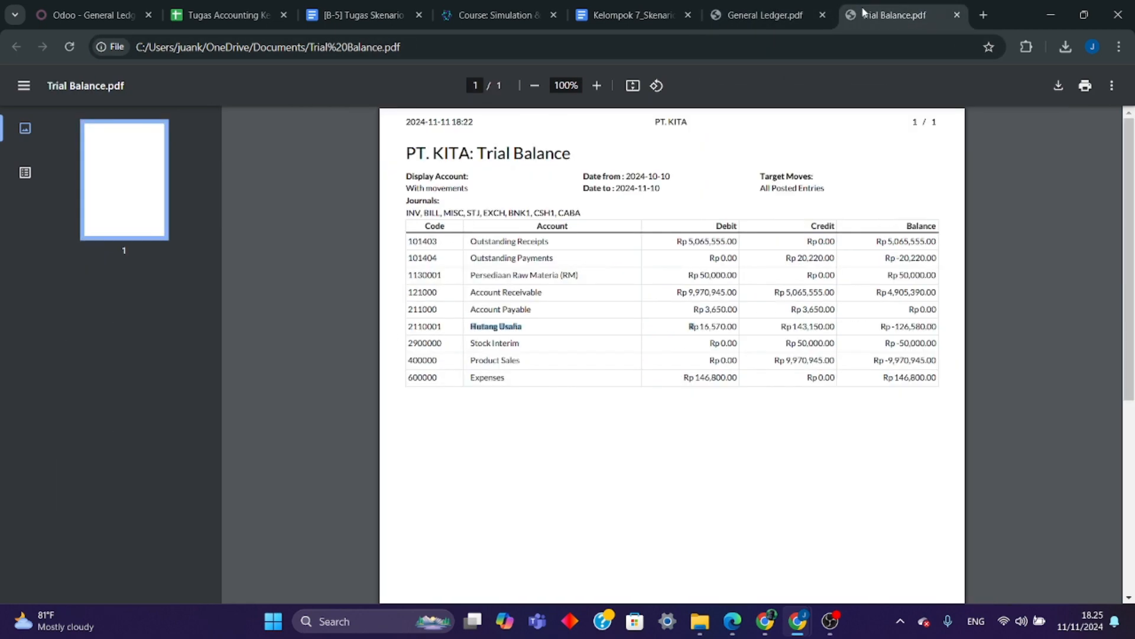
# - Compare the Hutang Usaha credit in the Trial Balance with its initial balance and bill entries in the General Ledger PDF
pyautogui.click(765, 15)
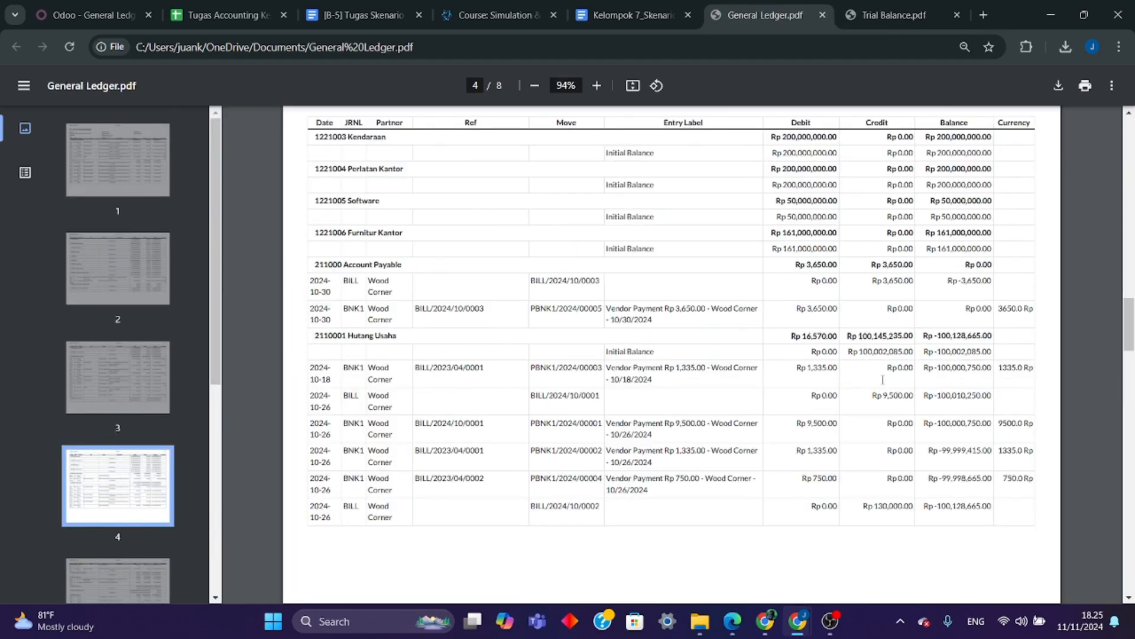
pyautogui.click(877, 16)
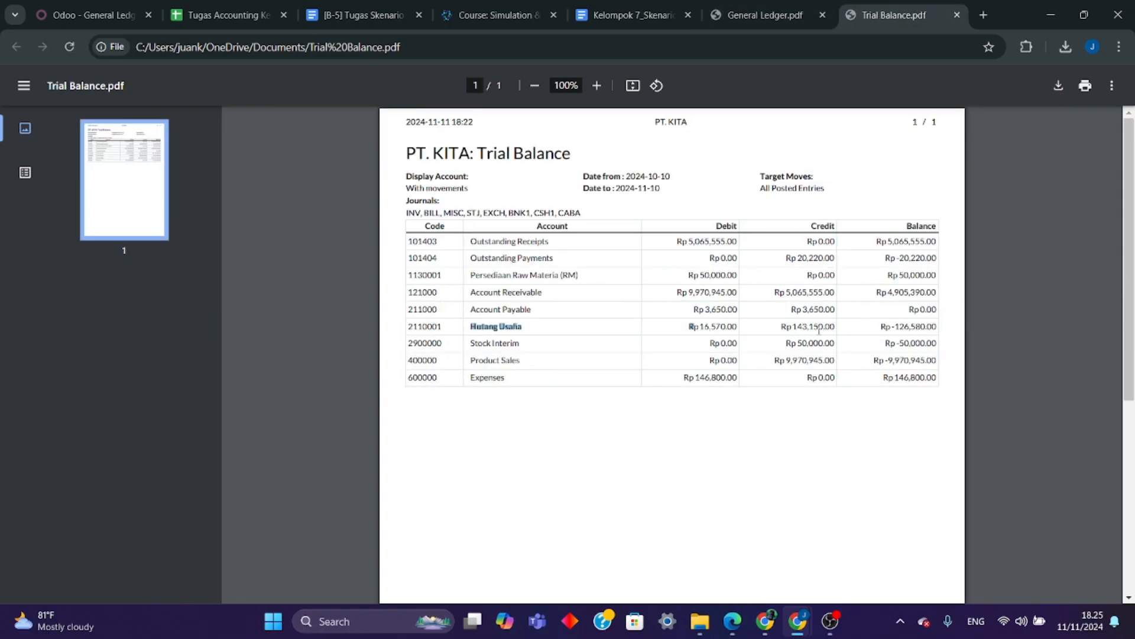
pyautogui.click(784, 17)
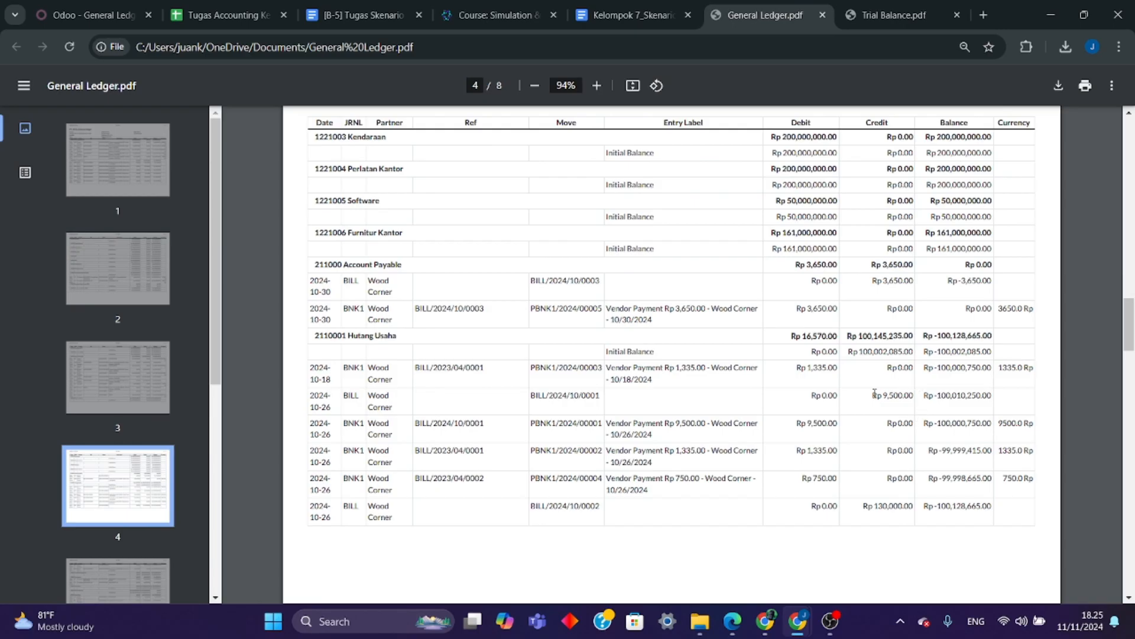
pyautogui.moveTo(874, 393); pyautogui.dragTo(909, 500)
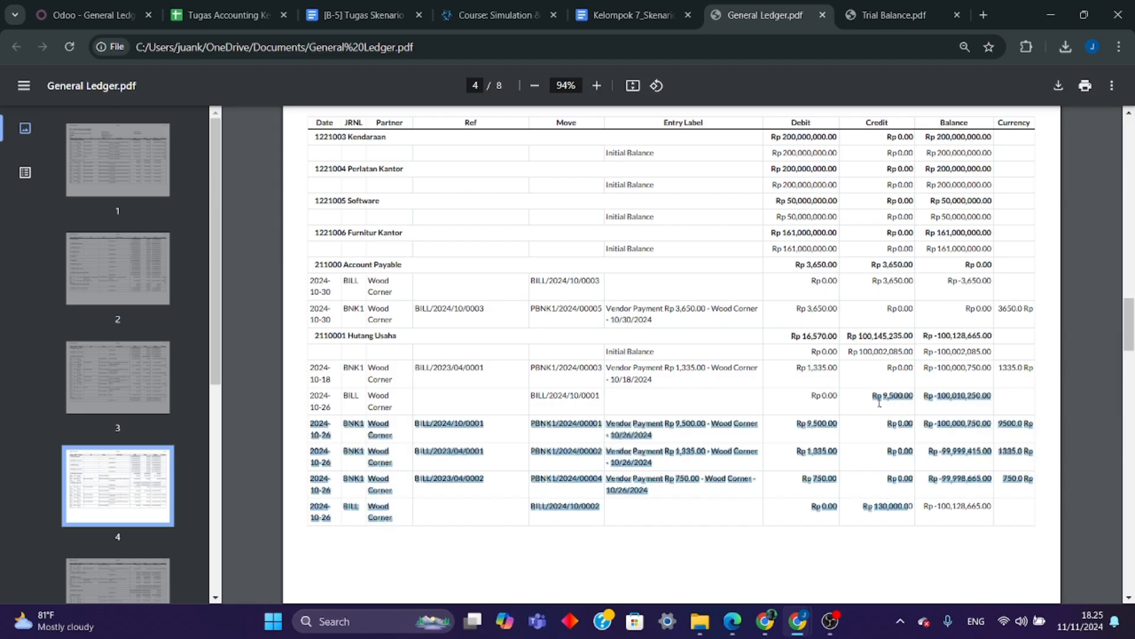
pyautogui.click(904, 520)
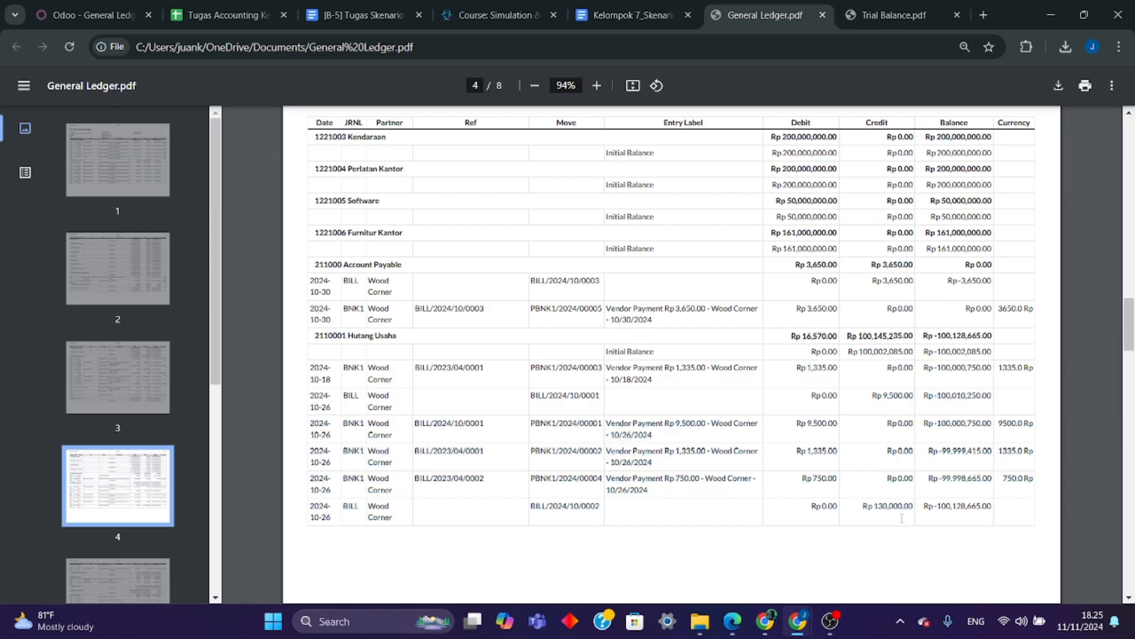
pyautogui.click(865, 26)
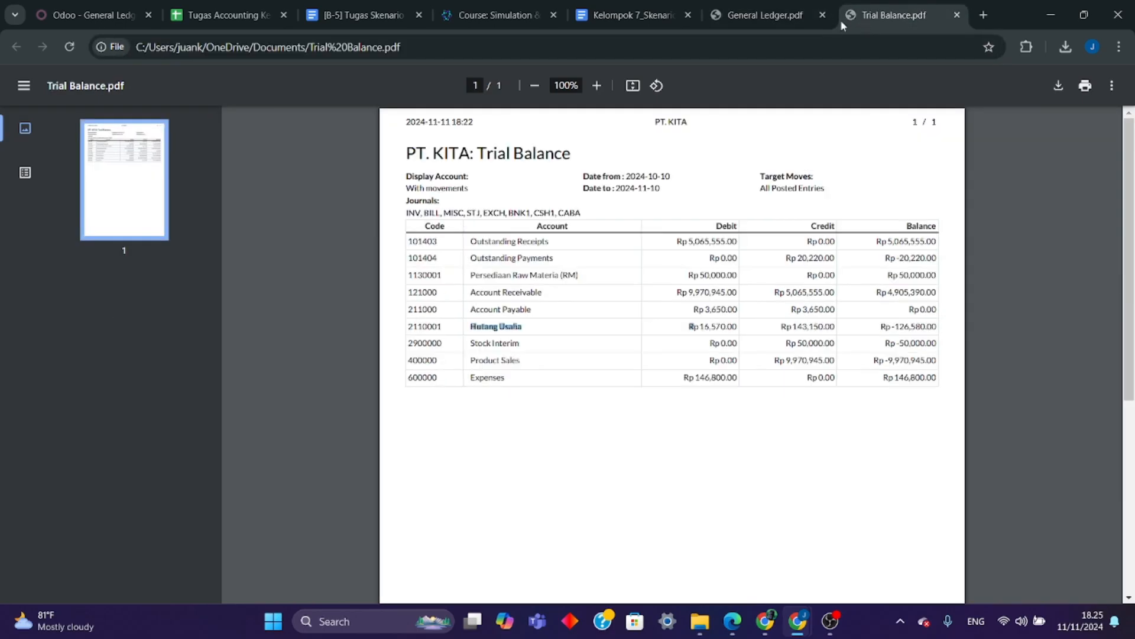
# - Check the Hutang Usaha balance in the Trial Balance against the balance in the General Ledger PDF
pyautogui.click(773, 18)
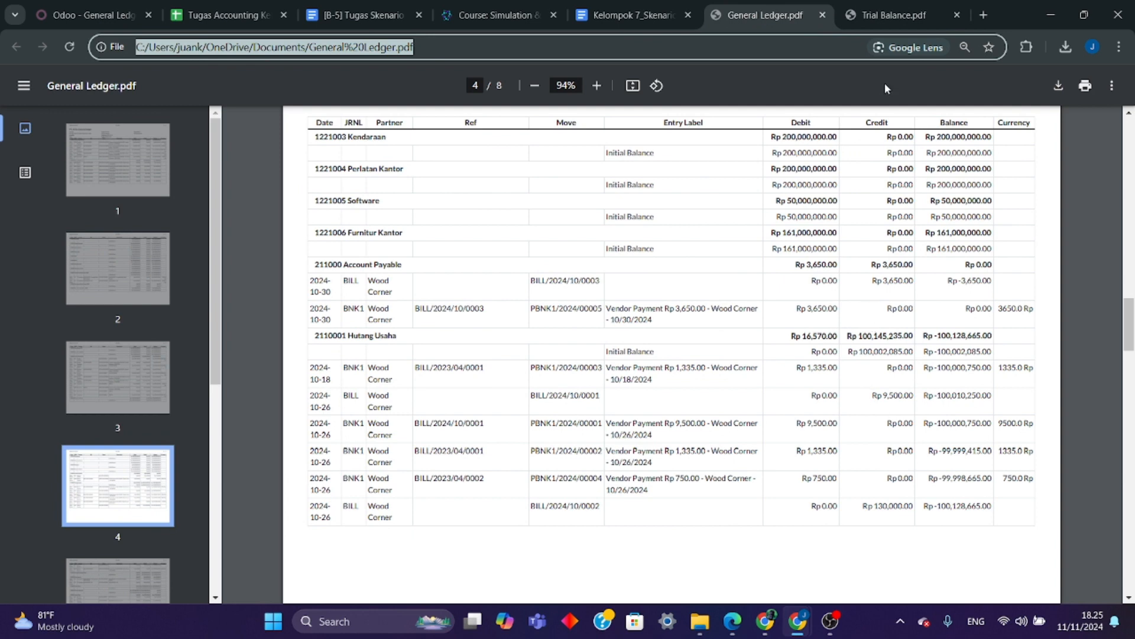
pyautogui.click(874, 16)
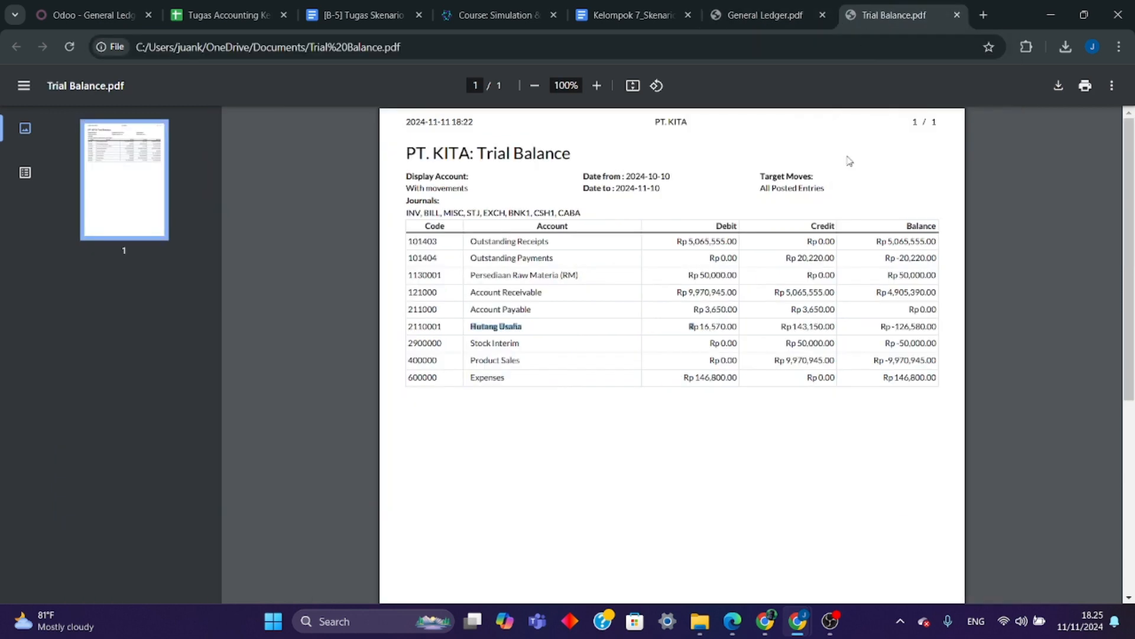
pyautogui.click(760, 5)
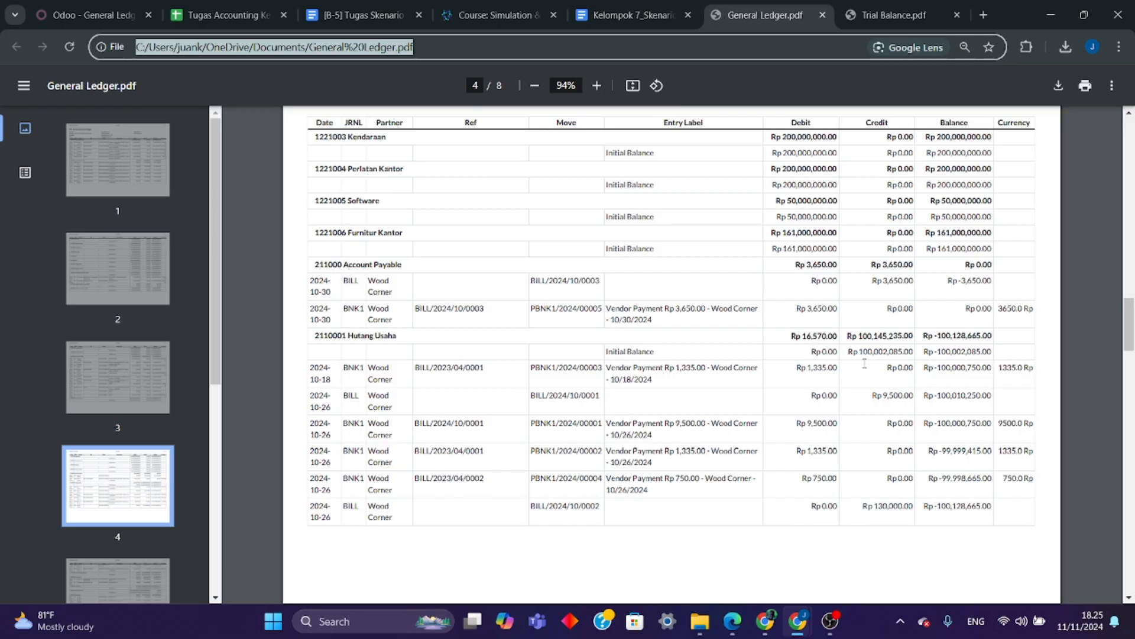
pyautogui.hotkey('ctrl', 'Tab')
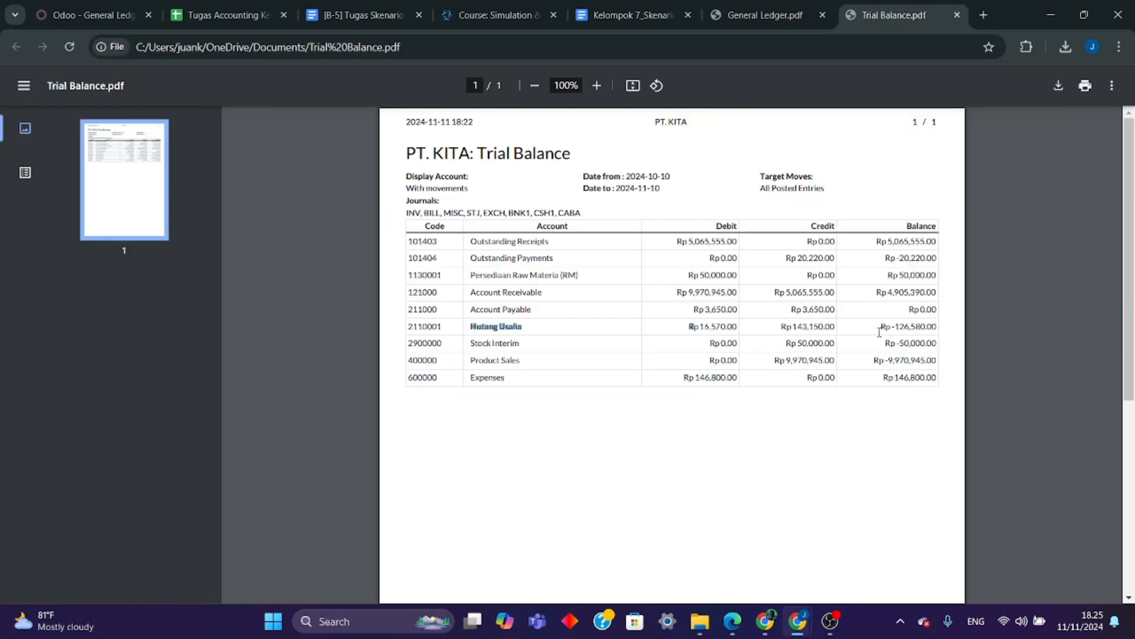
pyautogui.moveTo(879, 329); pyautogui.dragTo(933, 330)
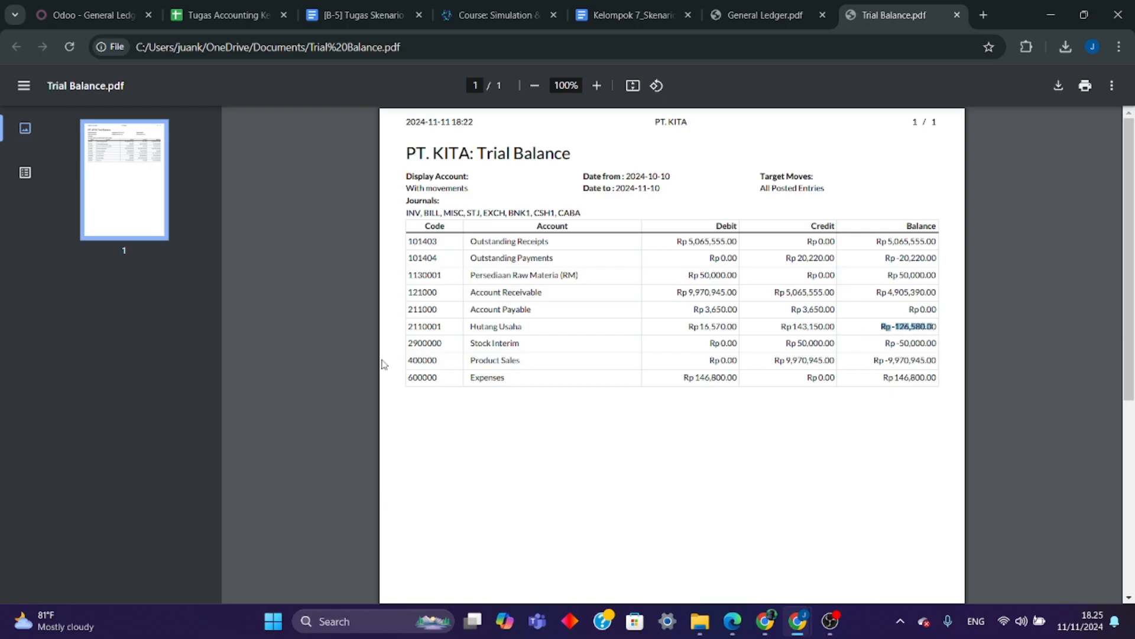
# - Compare the Stock Interim debit, credit and balance between the General Ledger and Trial Balance PDFs
pyautogui.click(762, 15)
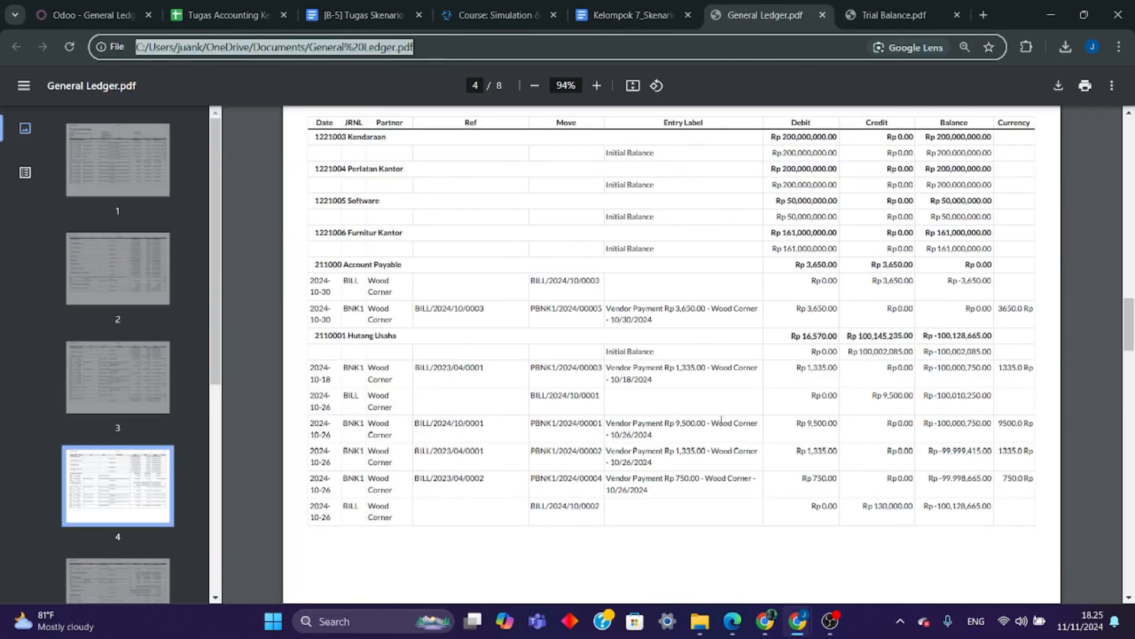
pyautogui.scroll(-6, 668, 424)
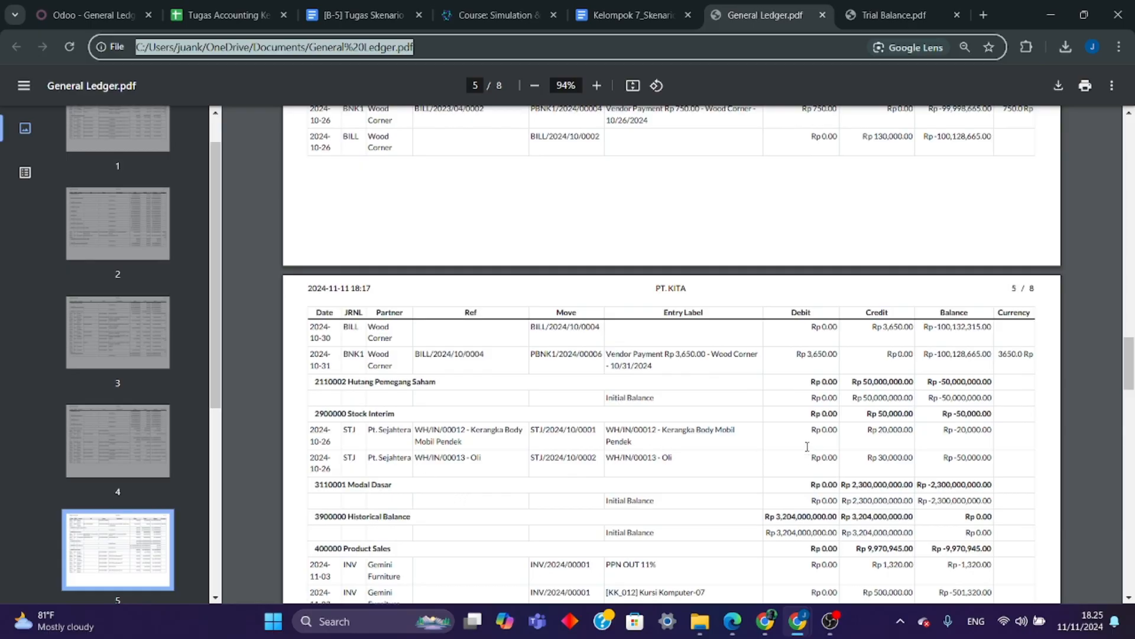
pyautogui.click(861, 13)
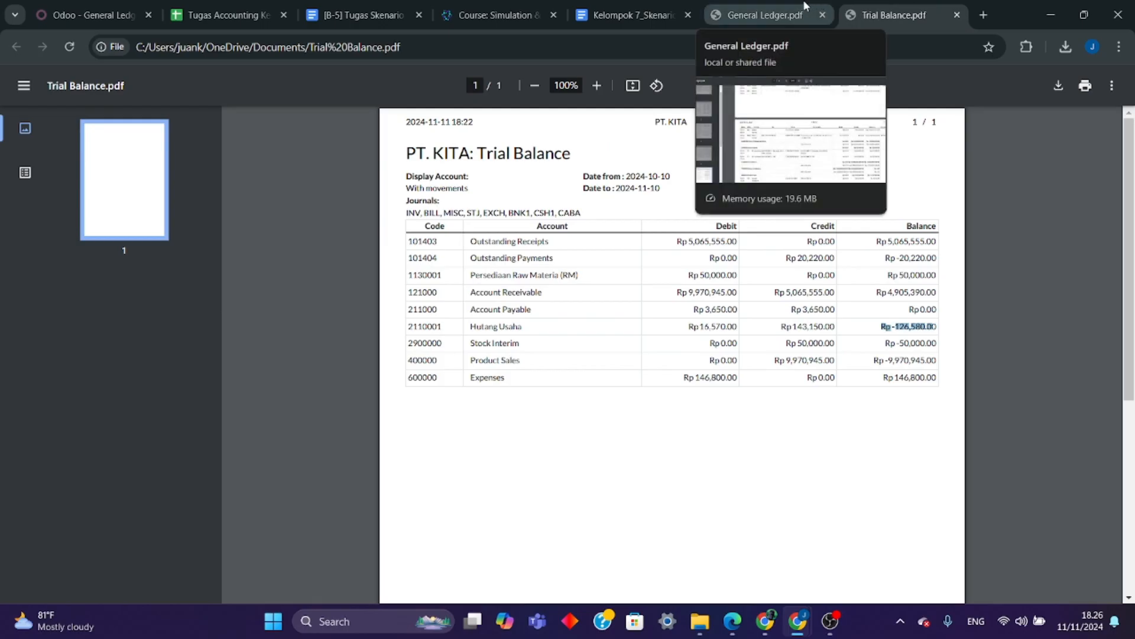
pyautogui.moveTo(776, 360); pyautogui.dragTo(786, 339)
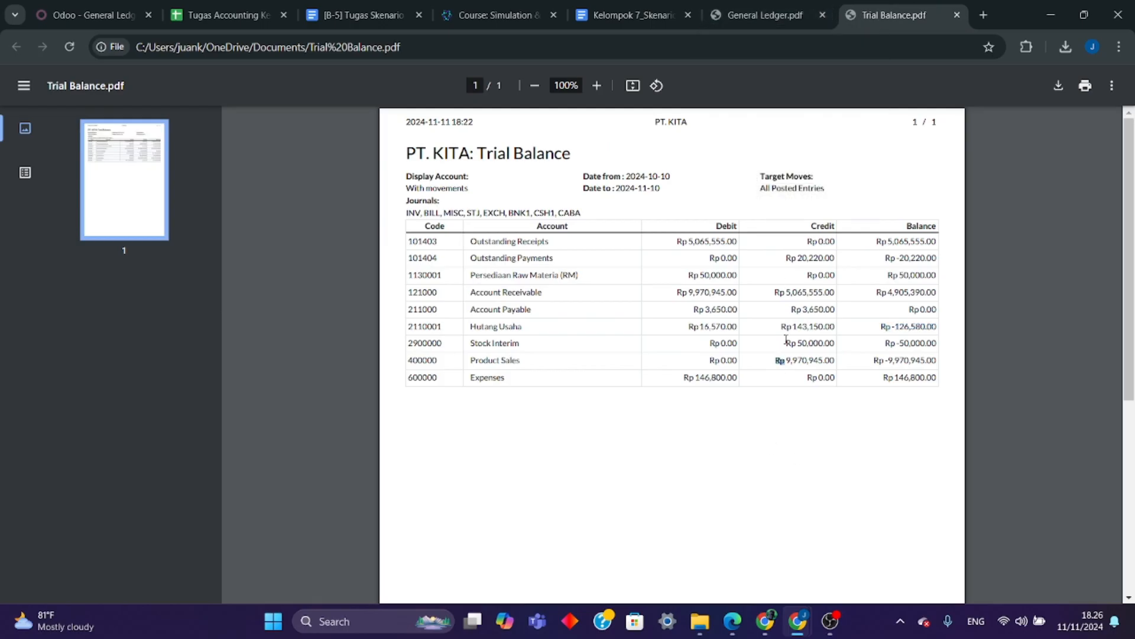
pyautogui.click(770, 17)
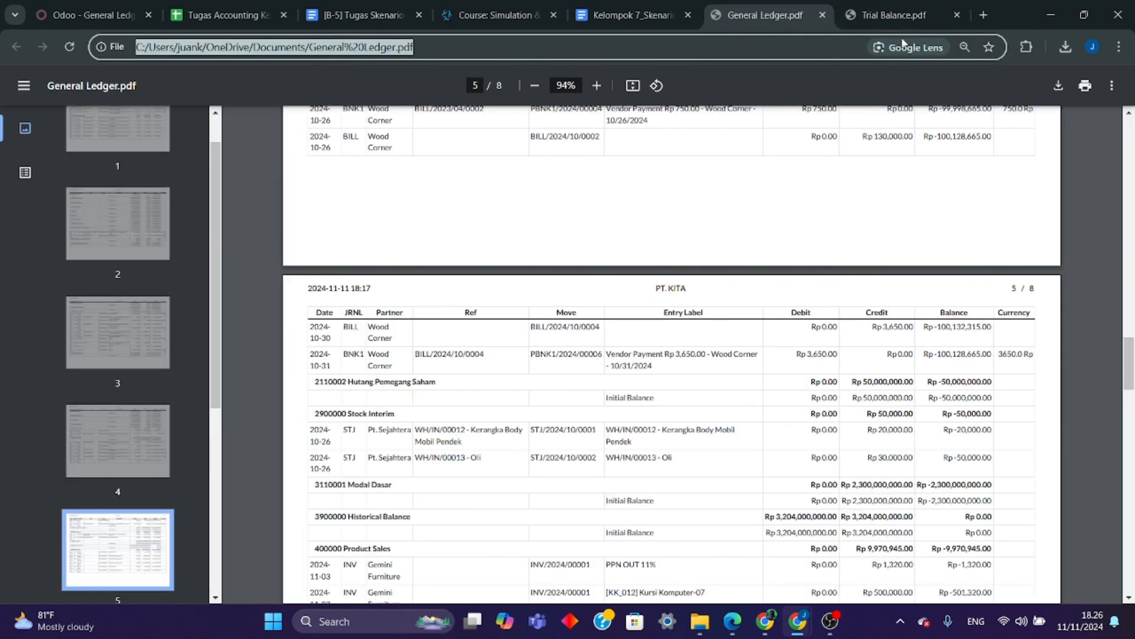
pyautogui.click(893, 16)
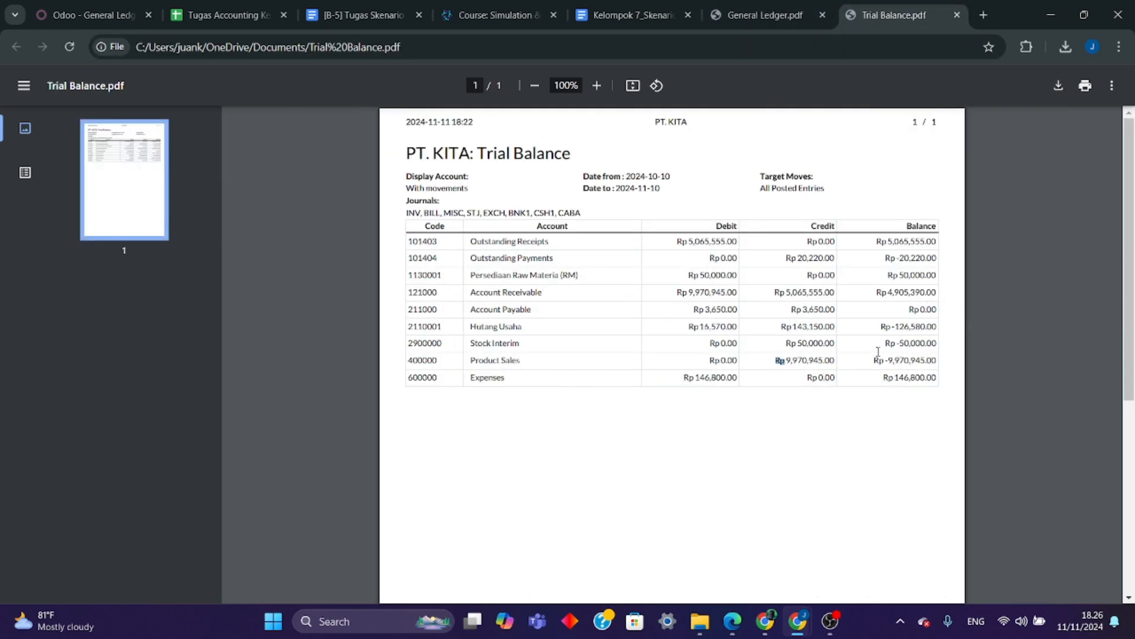
# - Review the Product Sales entries in the General Ledger PDF and compare the account's totals with the Trial Balance
pyautogui.click(763, 16)
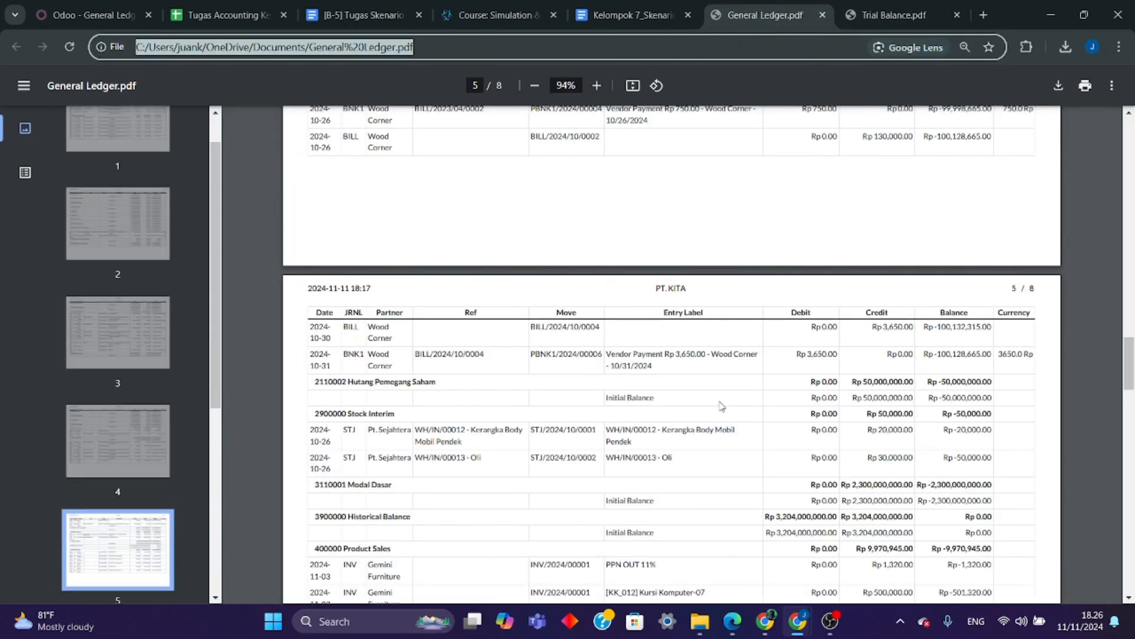
pyautogui.scroll(-8, 721, 405)
pyautogui.scroll(-20, 706, 458)
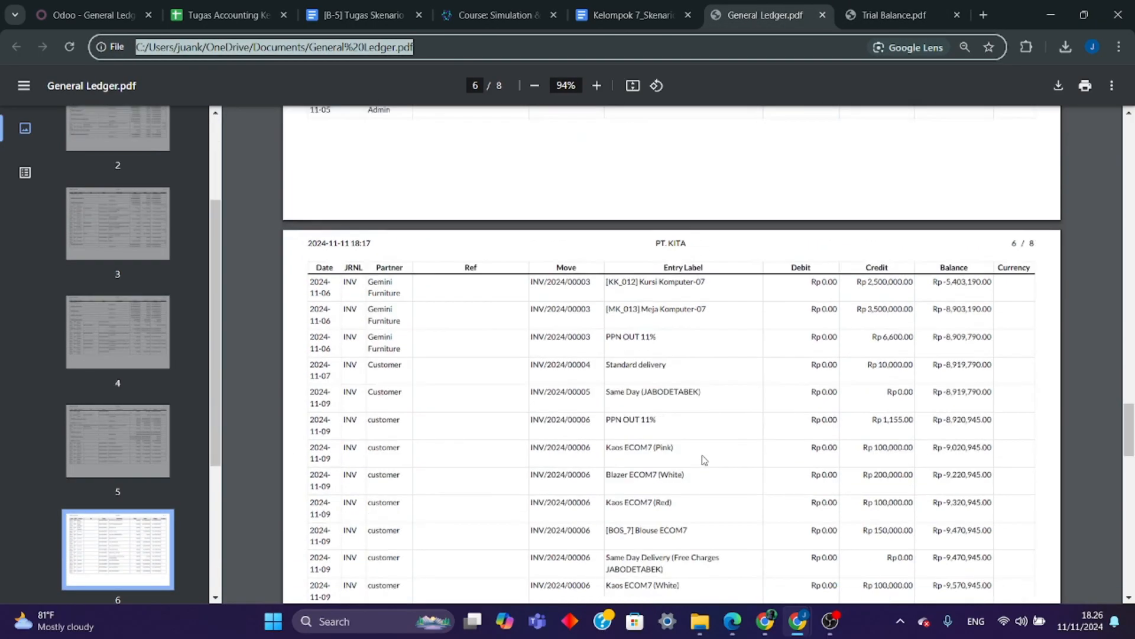
pyautogui.scroll(20, 597, 459)
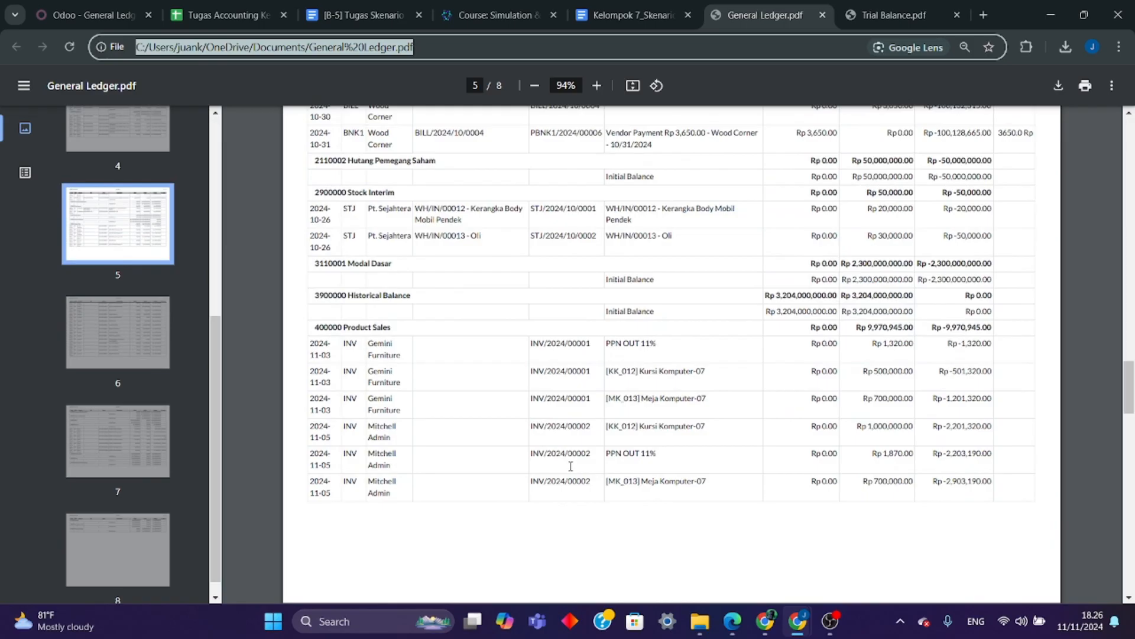
pyautogui.click(887, 17)
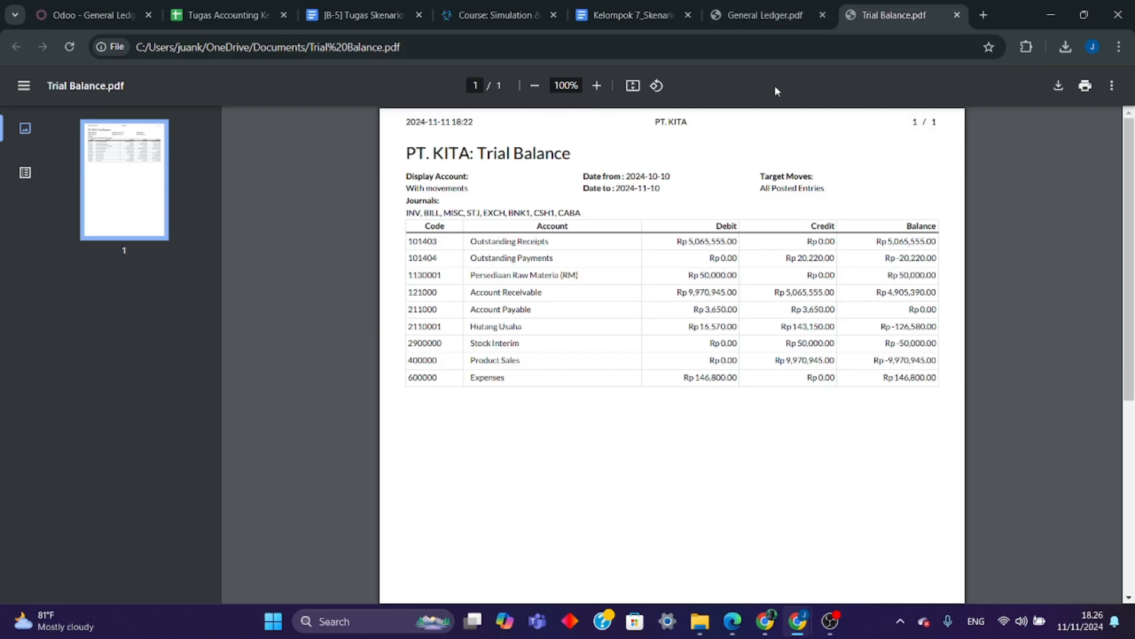
pyautogui.click(763, 15)
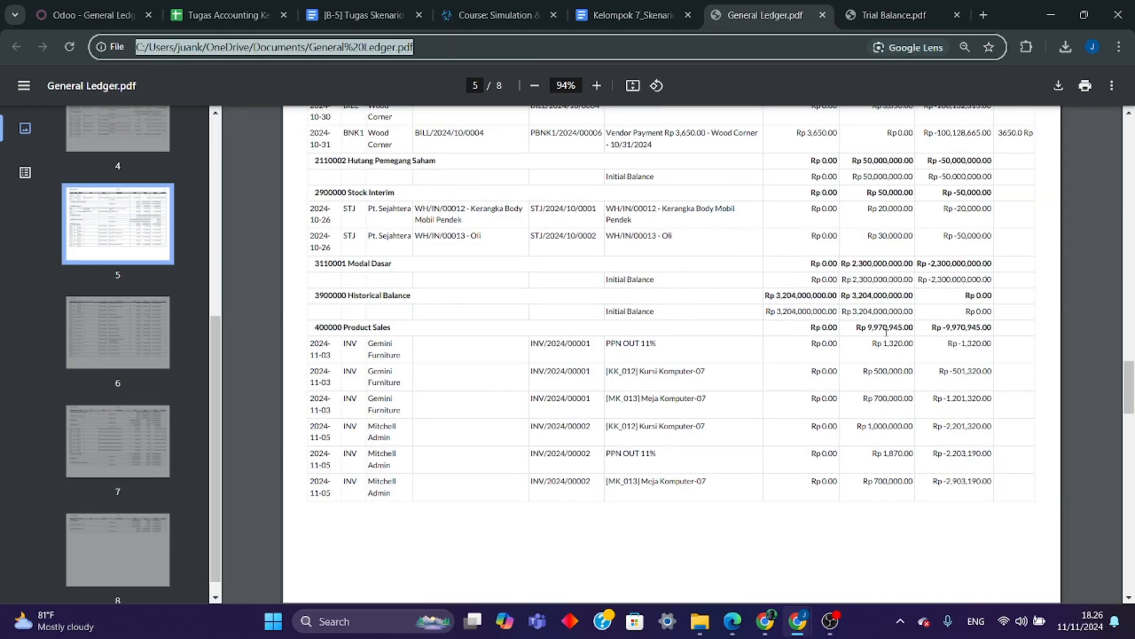
pyautogui.click(893, 15)
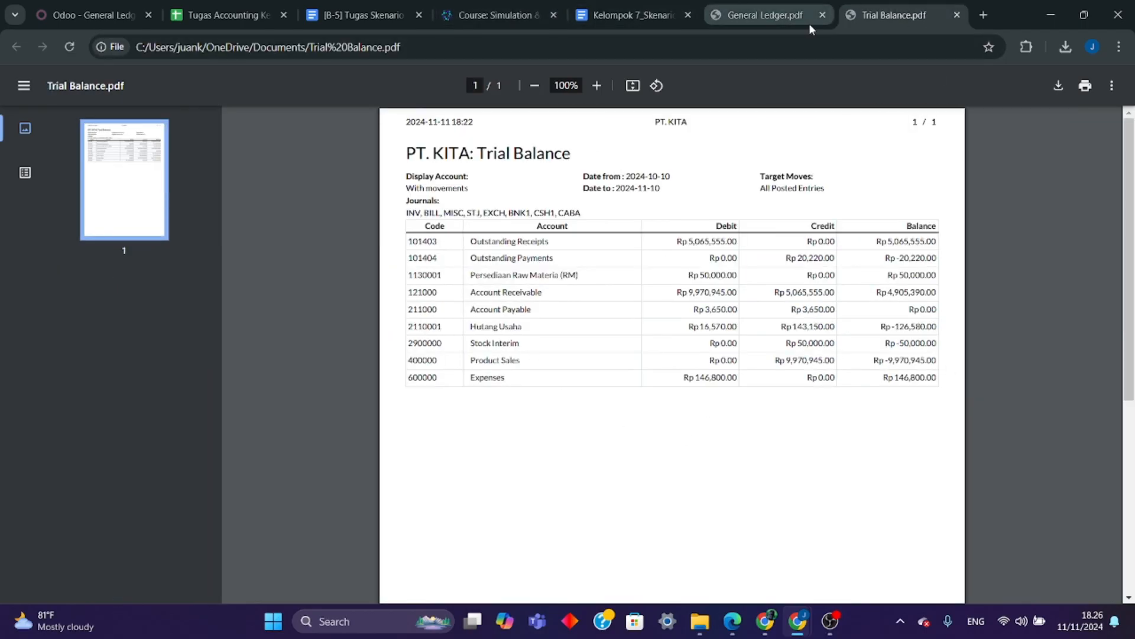
# - Compare the Expenses account in the Trial Balance with its total, initial balance and bill entries in the General Ledger PDF
pyautogui.click(760, 14)
pyautogui.click(742, 43)
pyautogui.scroll(-5, 520, 429)
pyautogui.scroll(-5, 524, 423)
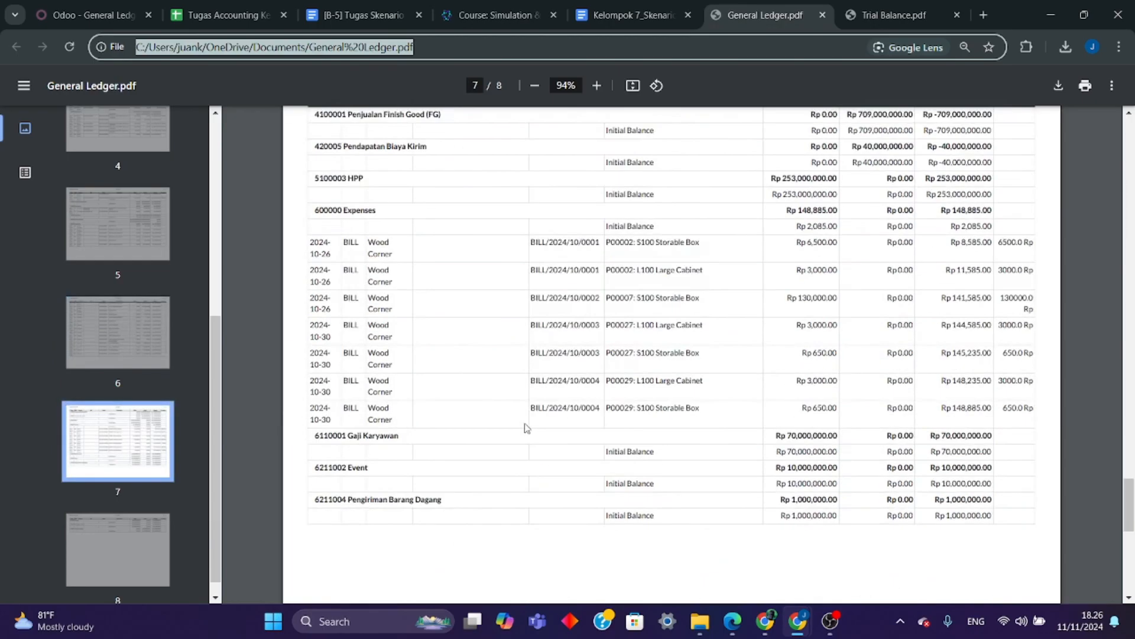
pyautogui.scroll(3, 526, 427)
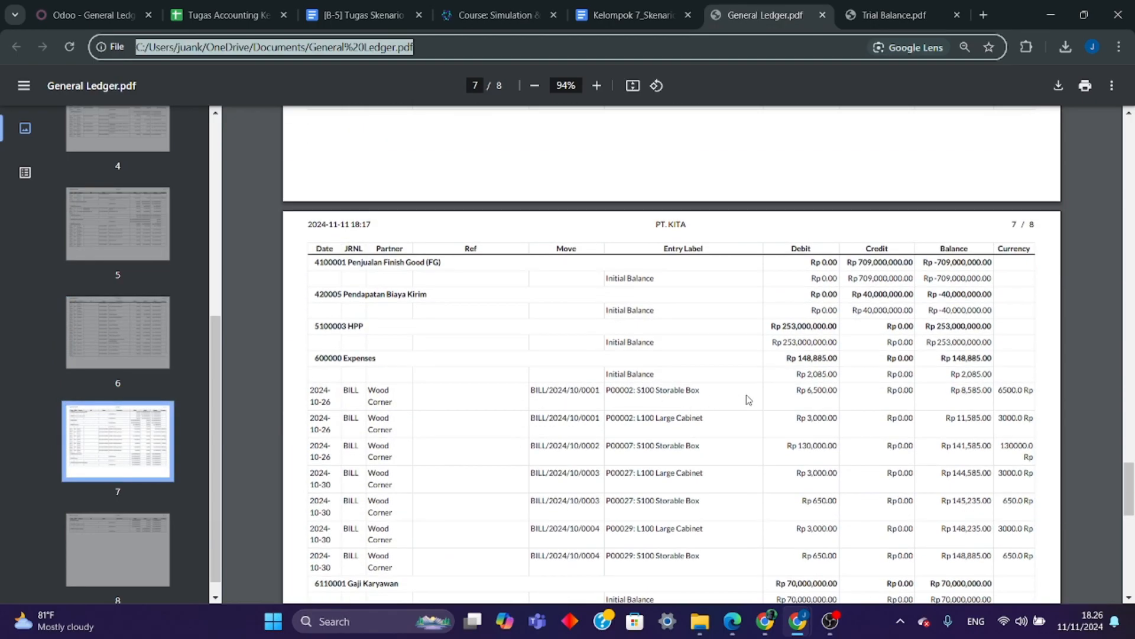
pyautogui.click(937, 19)
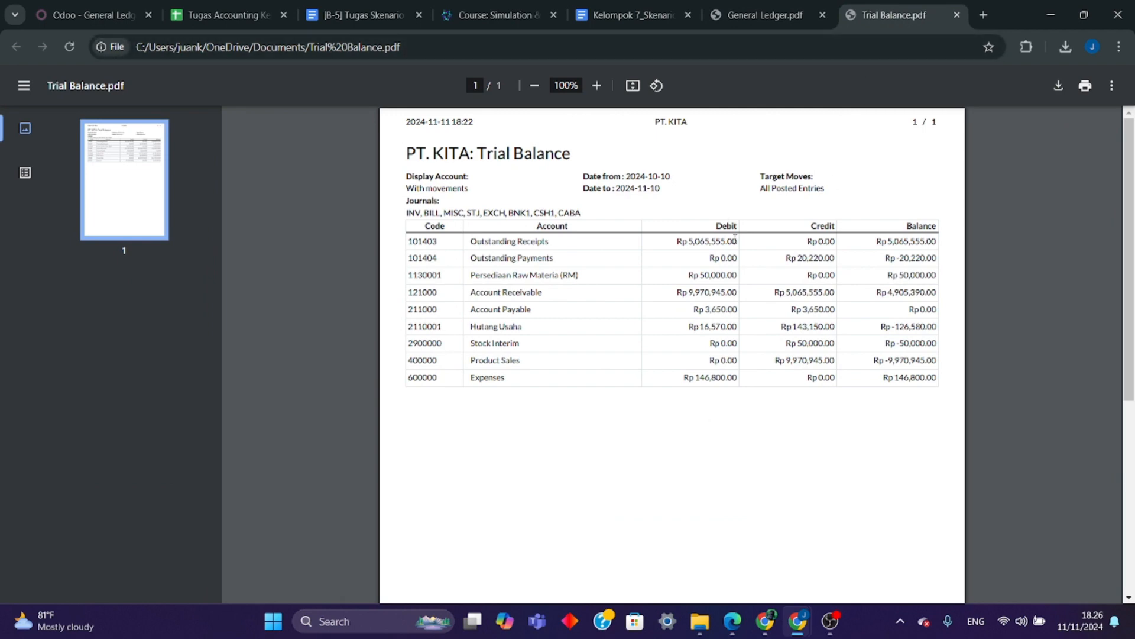
pyautogui.click(764, 13)
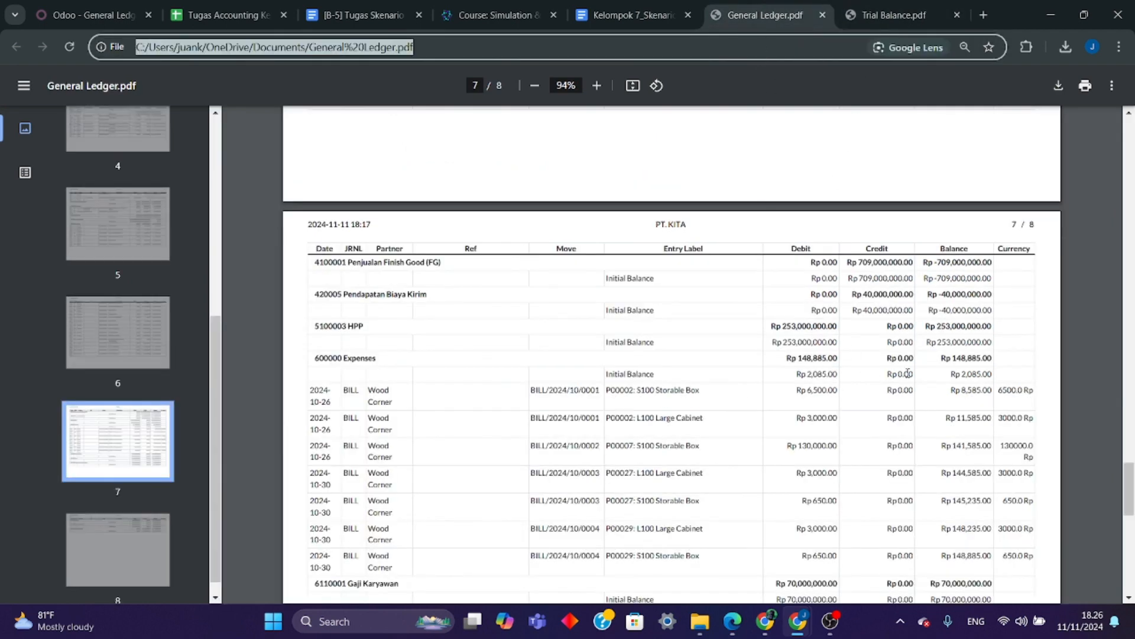
pyautogui.click(904, 20)
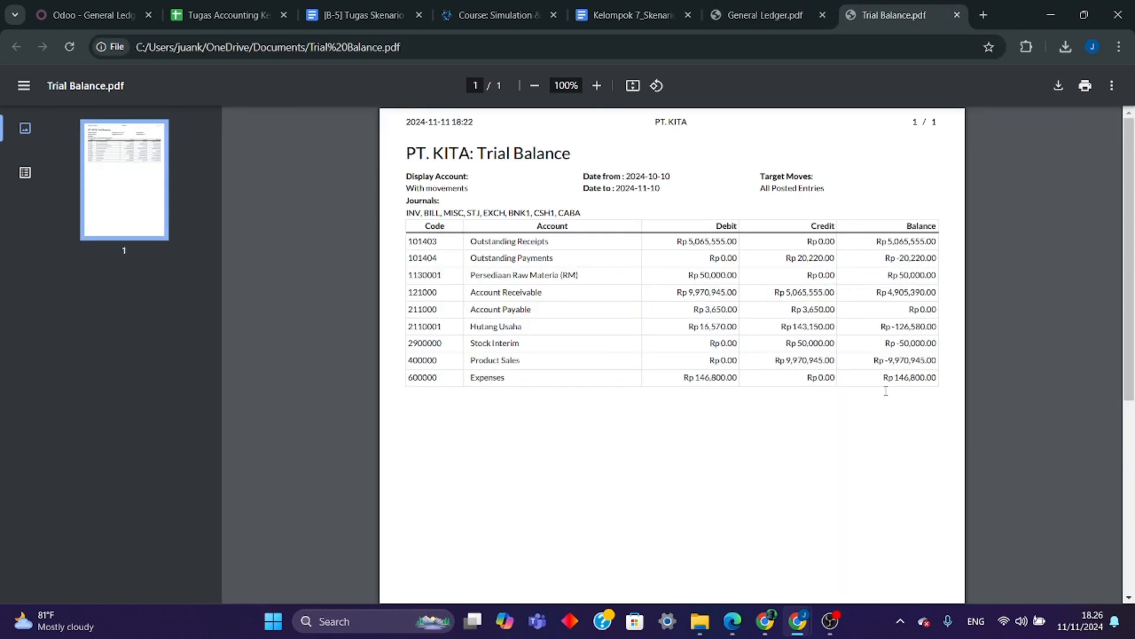